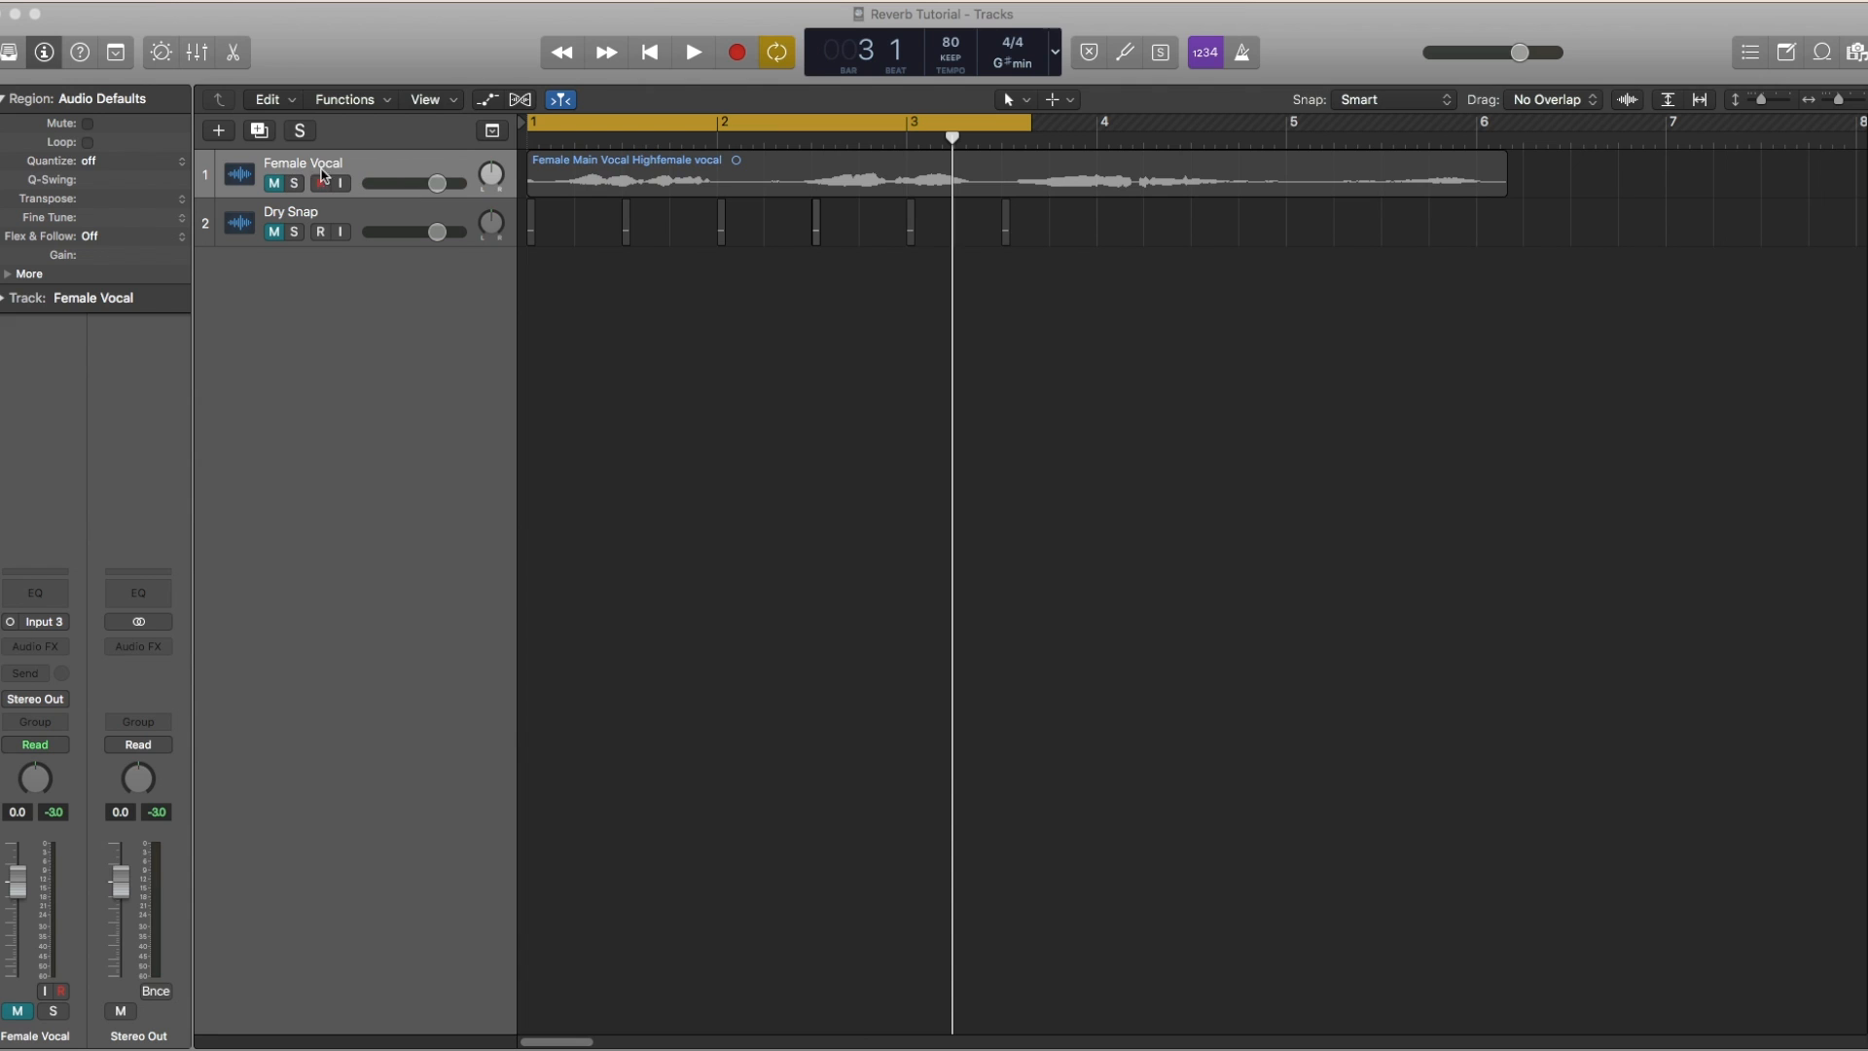
Solo the Female Vocal track and play it with the cycle range extended to the end of the vocal region
{"action": "left_click", "coordinate": [293, 183]}
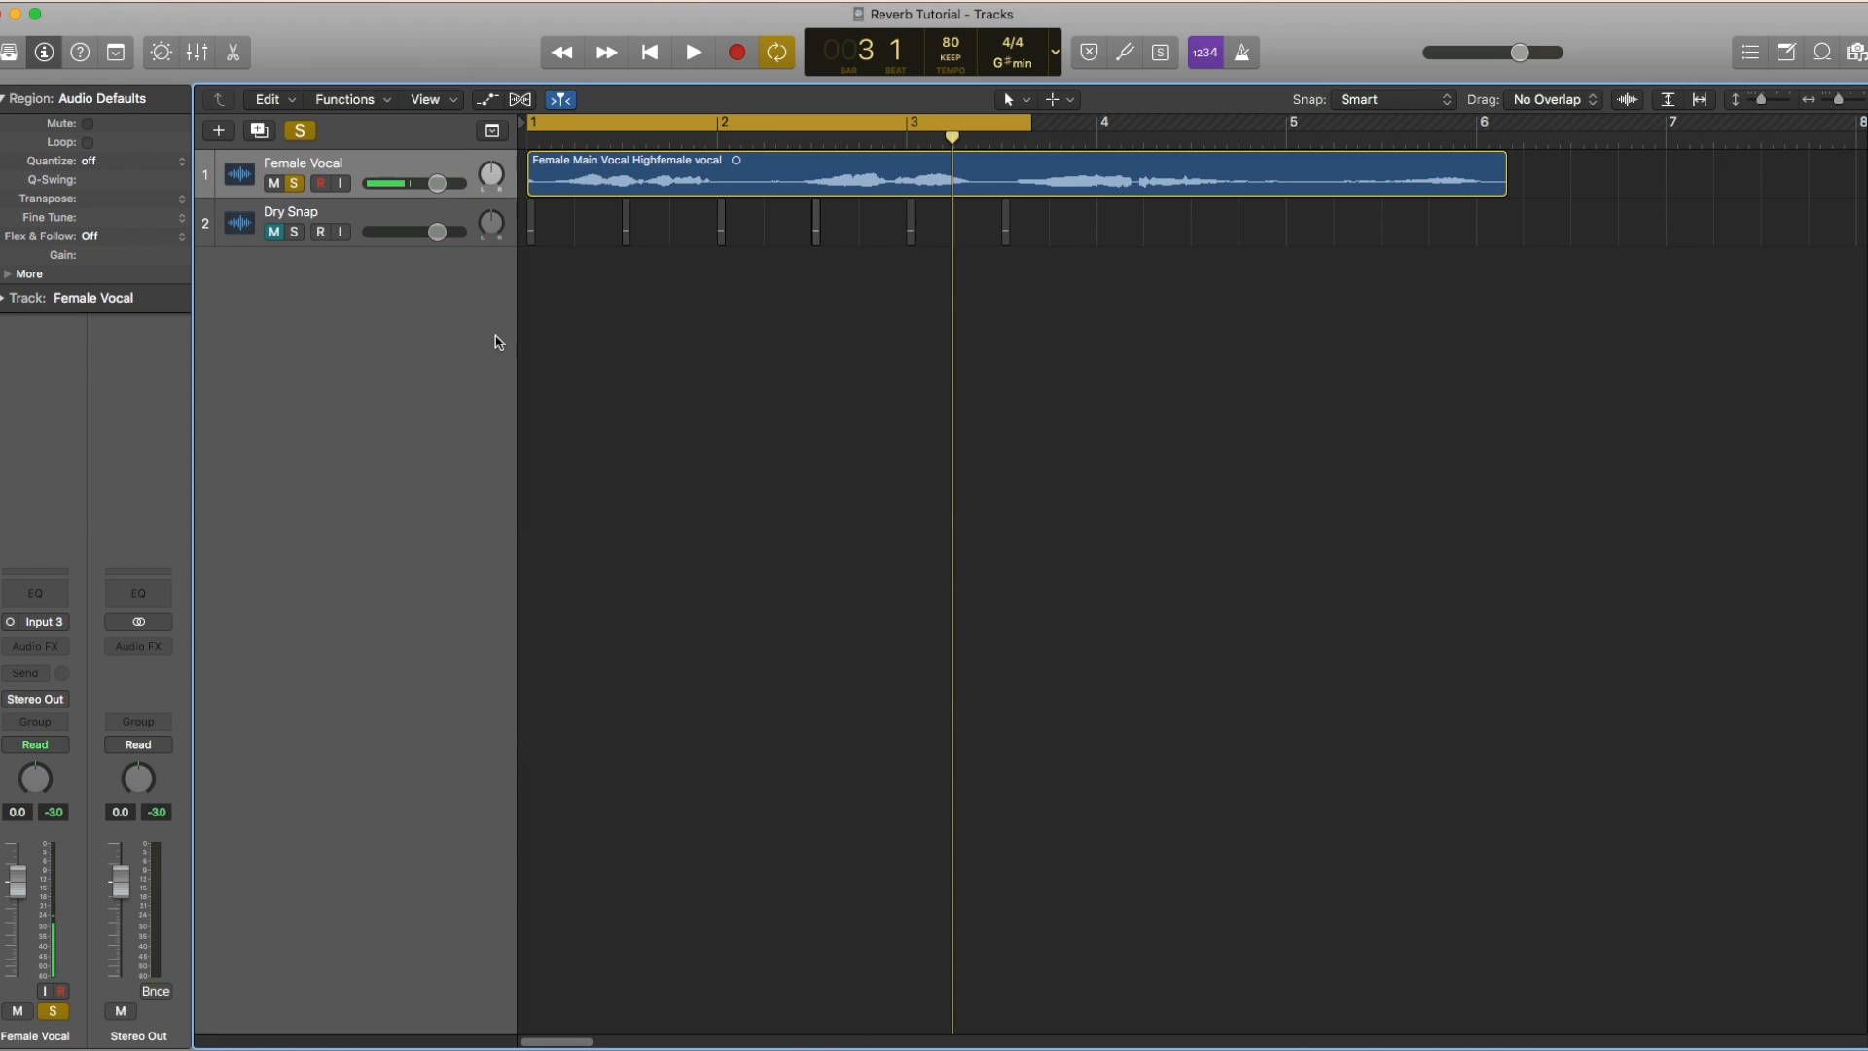
{"action": "left_click_drag", "start_coordinate": [1028, 122], "coordinate": [1506, 131]}
{"action": "key", "text": "space"}
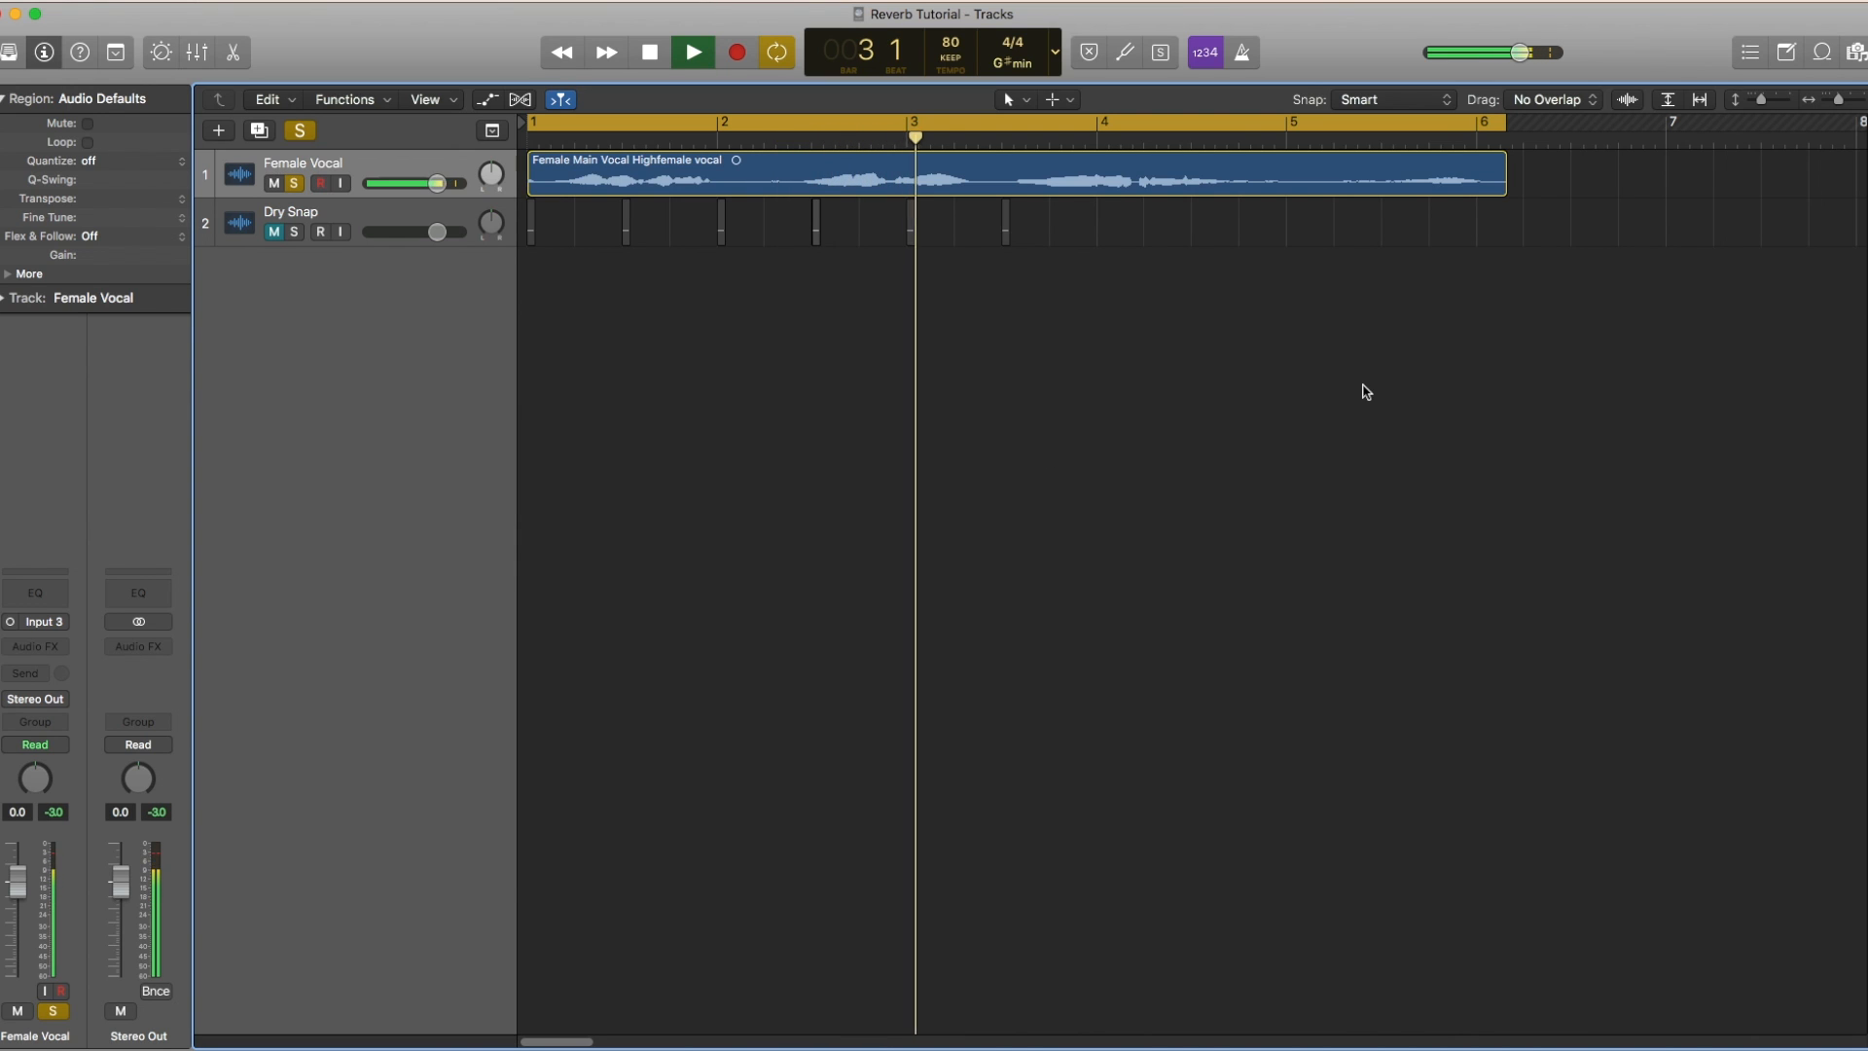
Switch the solo from Female Vocal to Dry Snap and listen to the dry snaps
{"action": "left_click", "coordinate": [293, 184]}
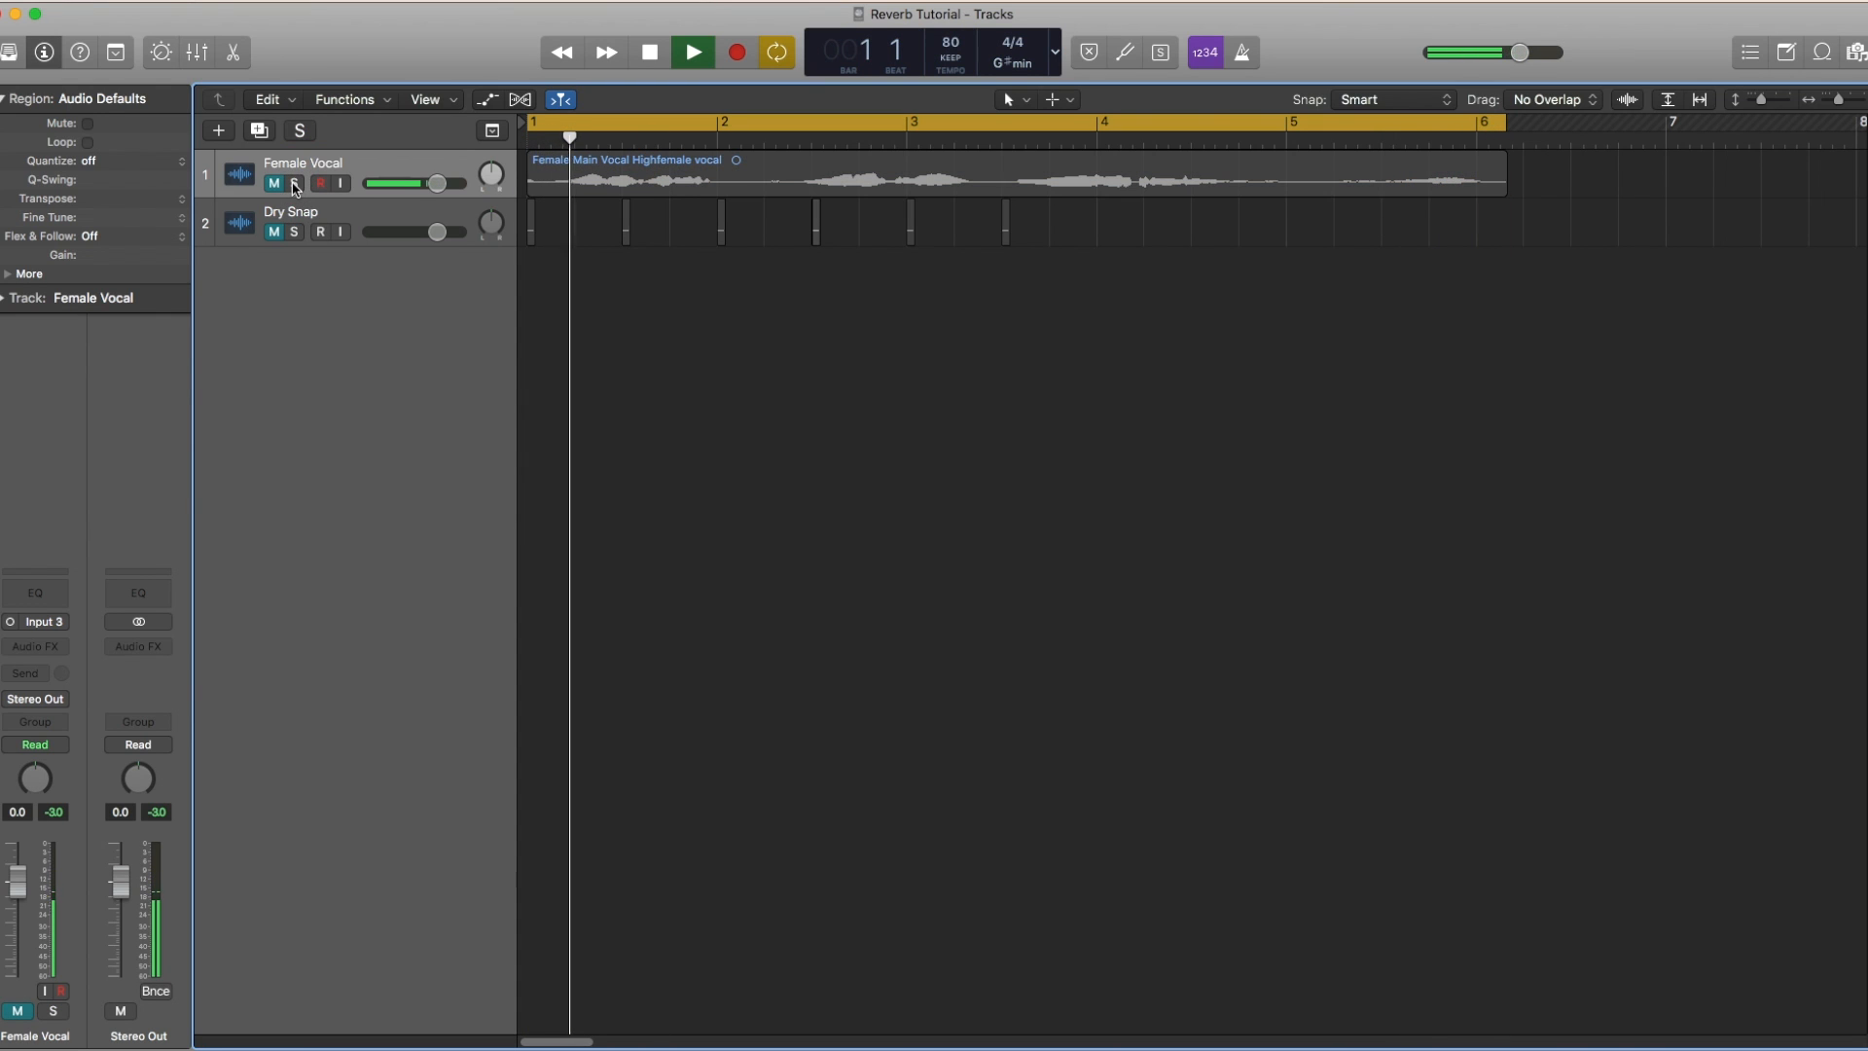
{"action": "key", "text": "space"}
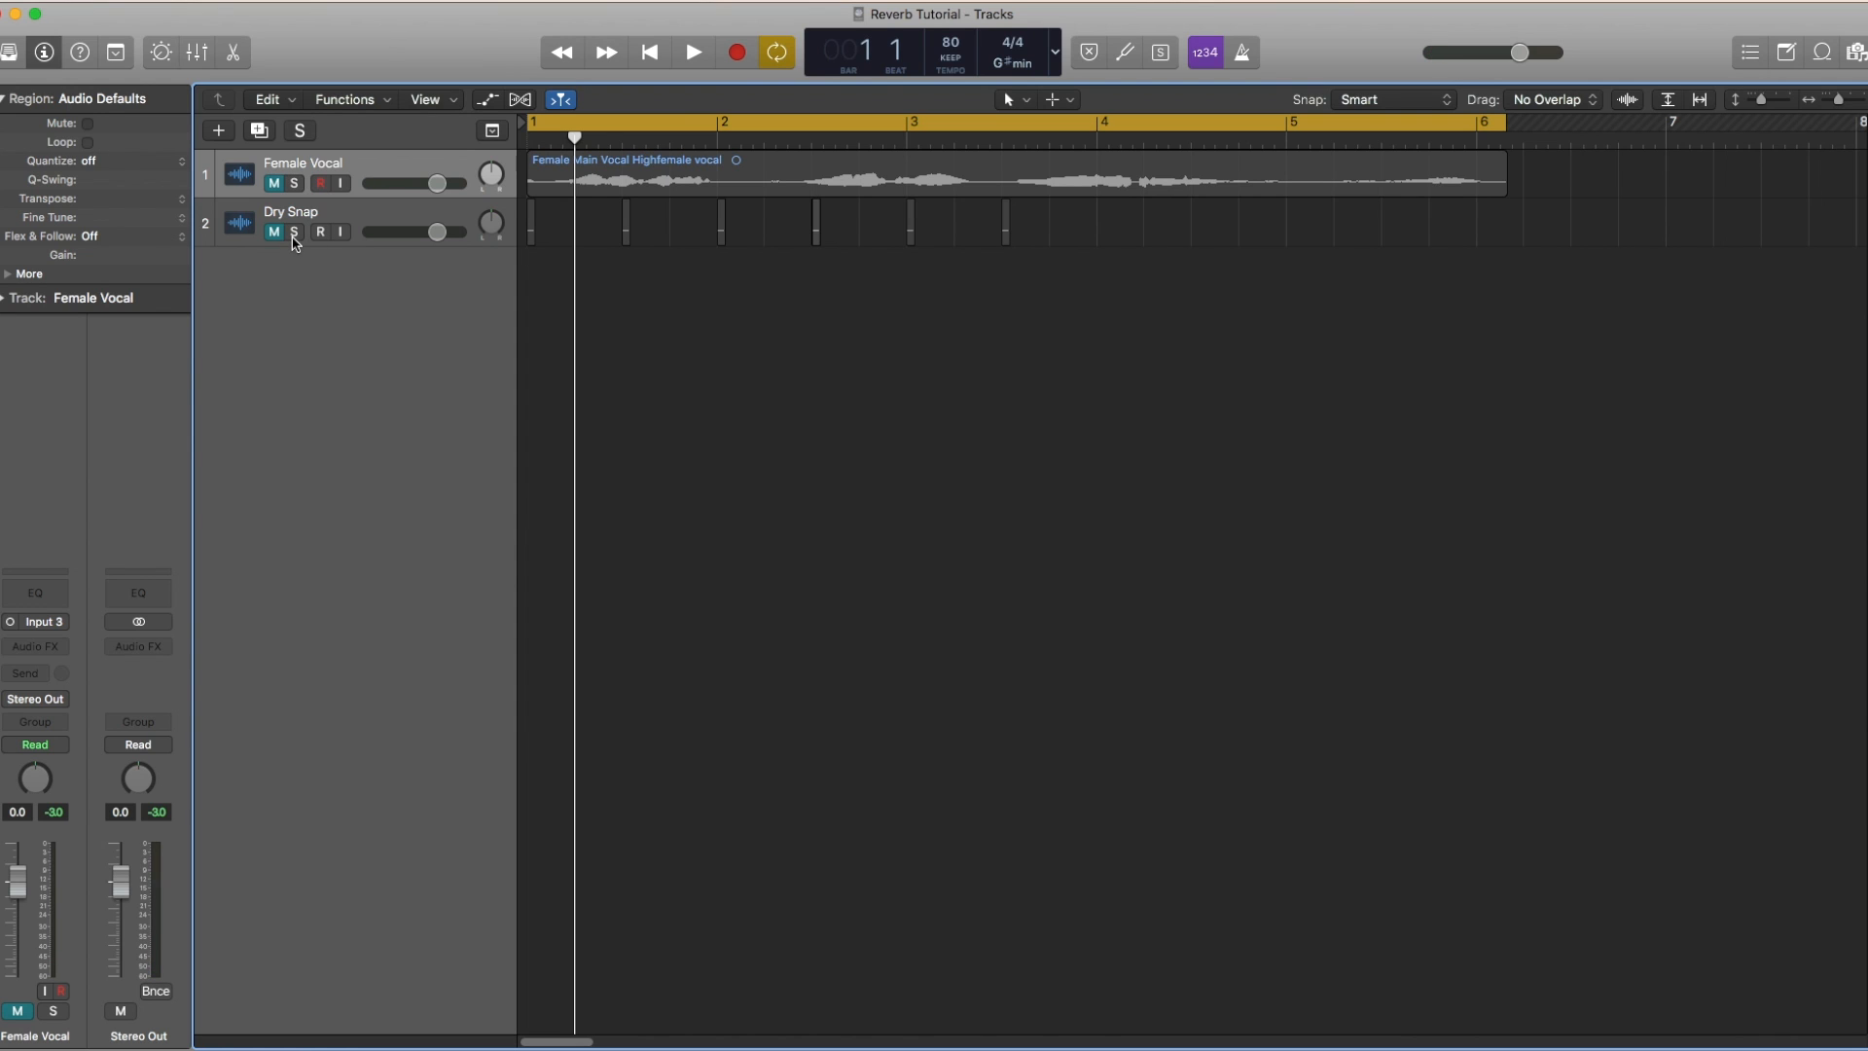
{"action": "left_click", "coordinate": [294, 233]}
{"action": "key", "text": "space"}
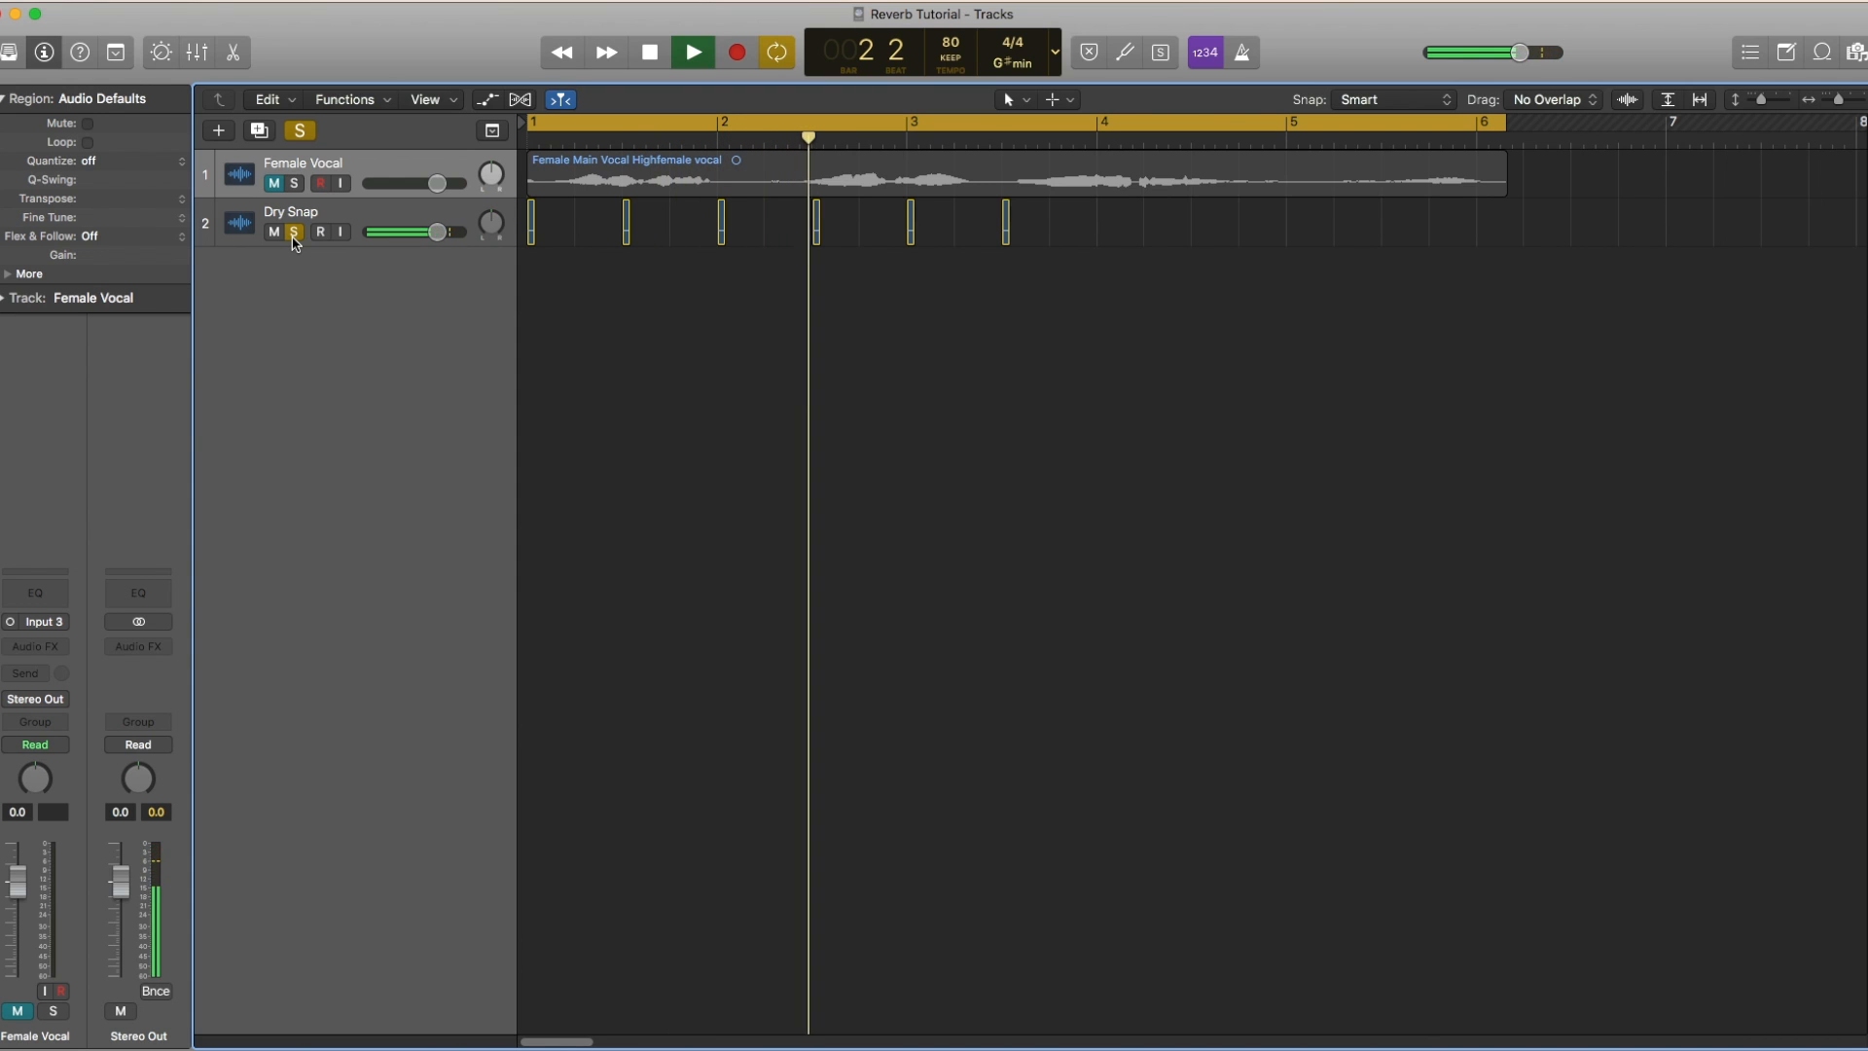
{"action": "key", "text": "space"}
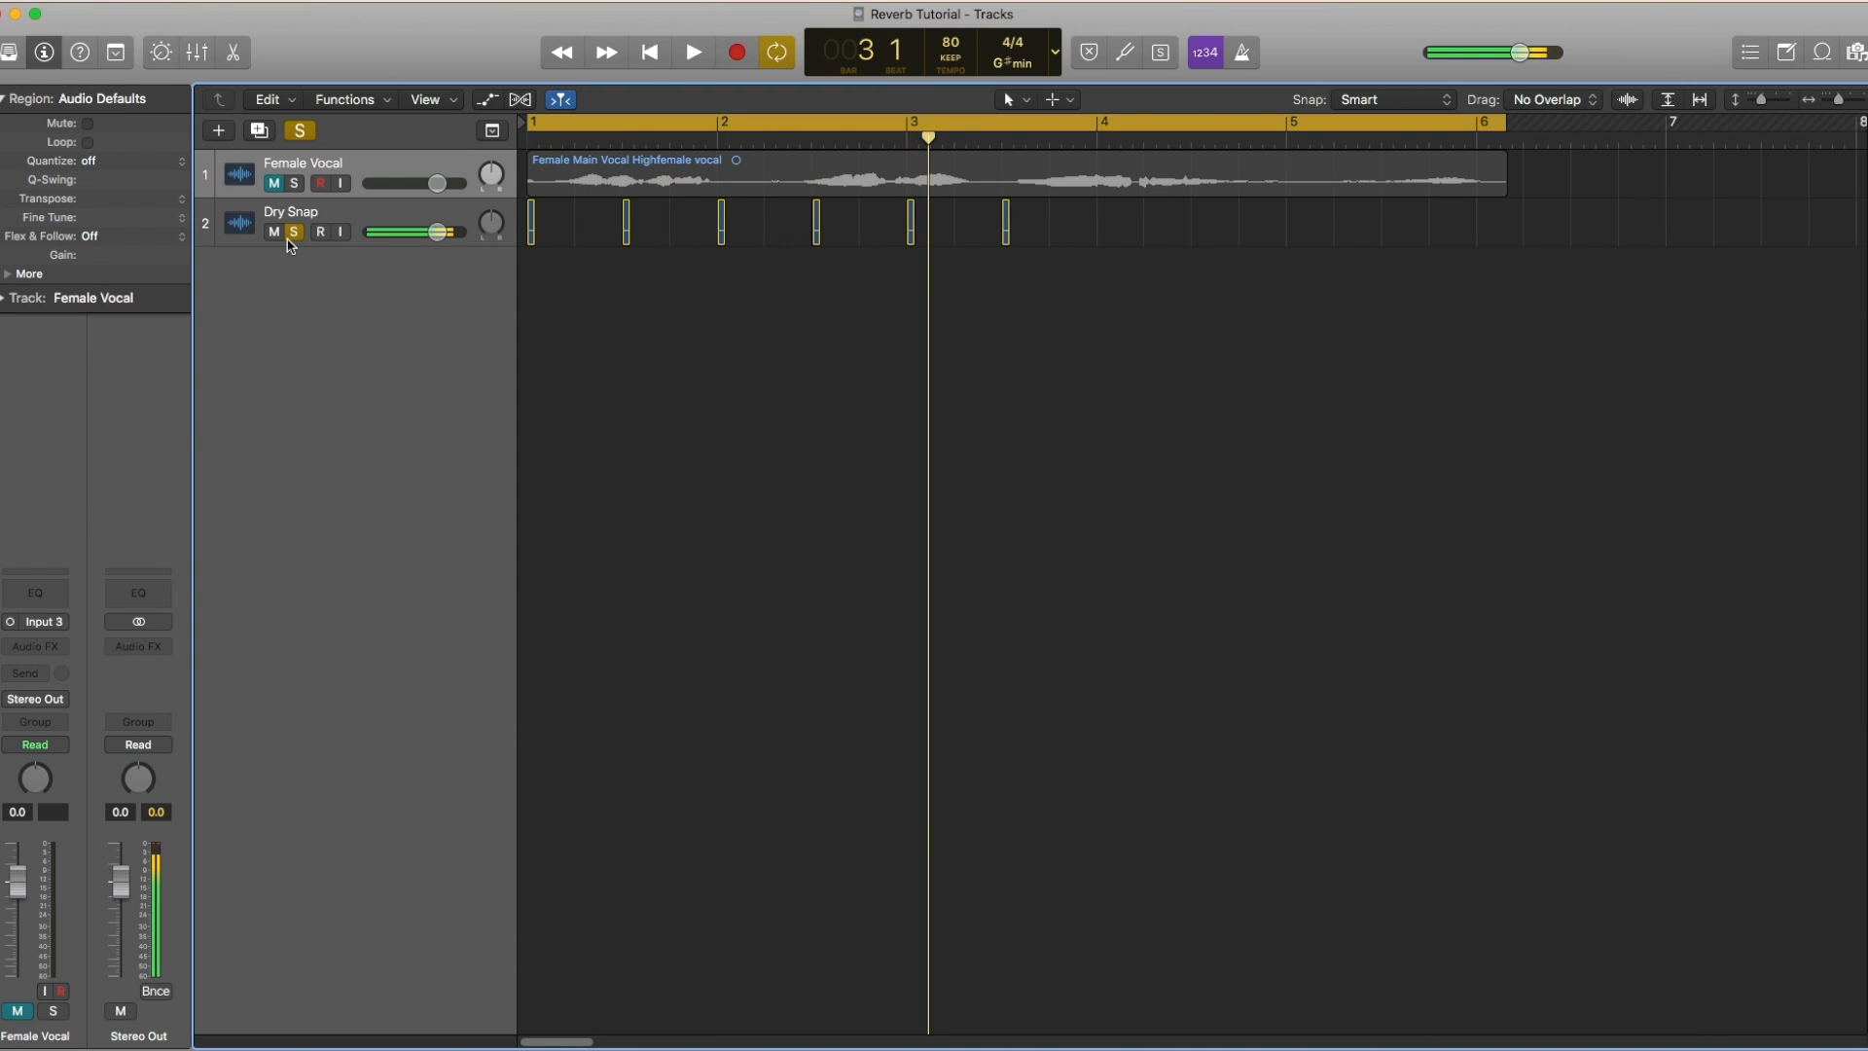
Select the Female Vocal track and move the solo from Dry Snap back to it
{"action": "left_click", "coordinate": [409, 217]}
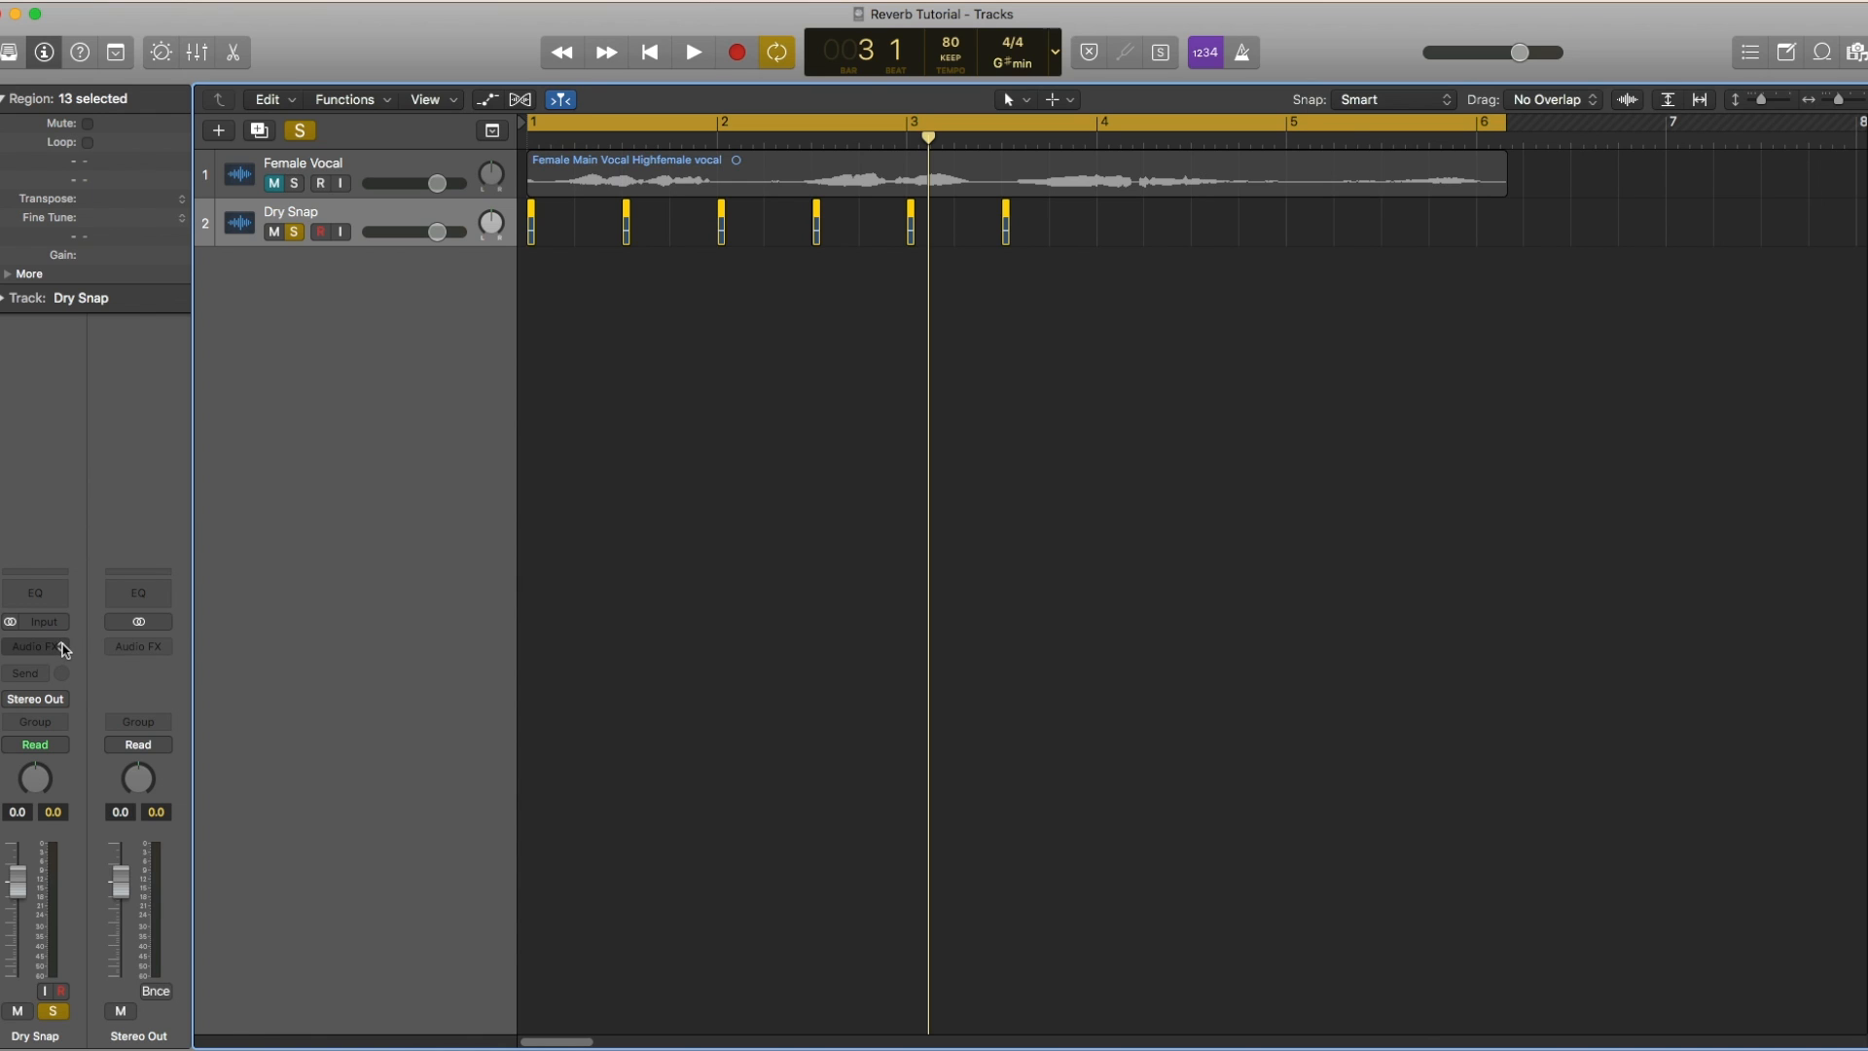
{"action": "left_click", "coordinate": [385, 180]}
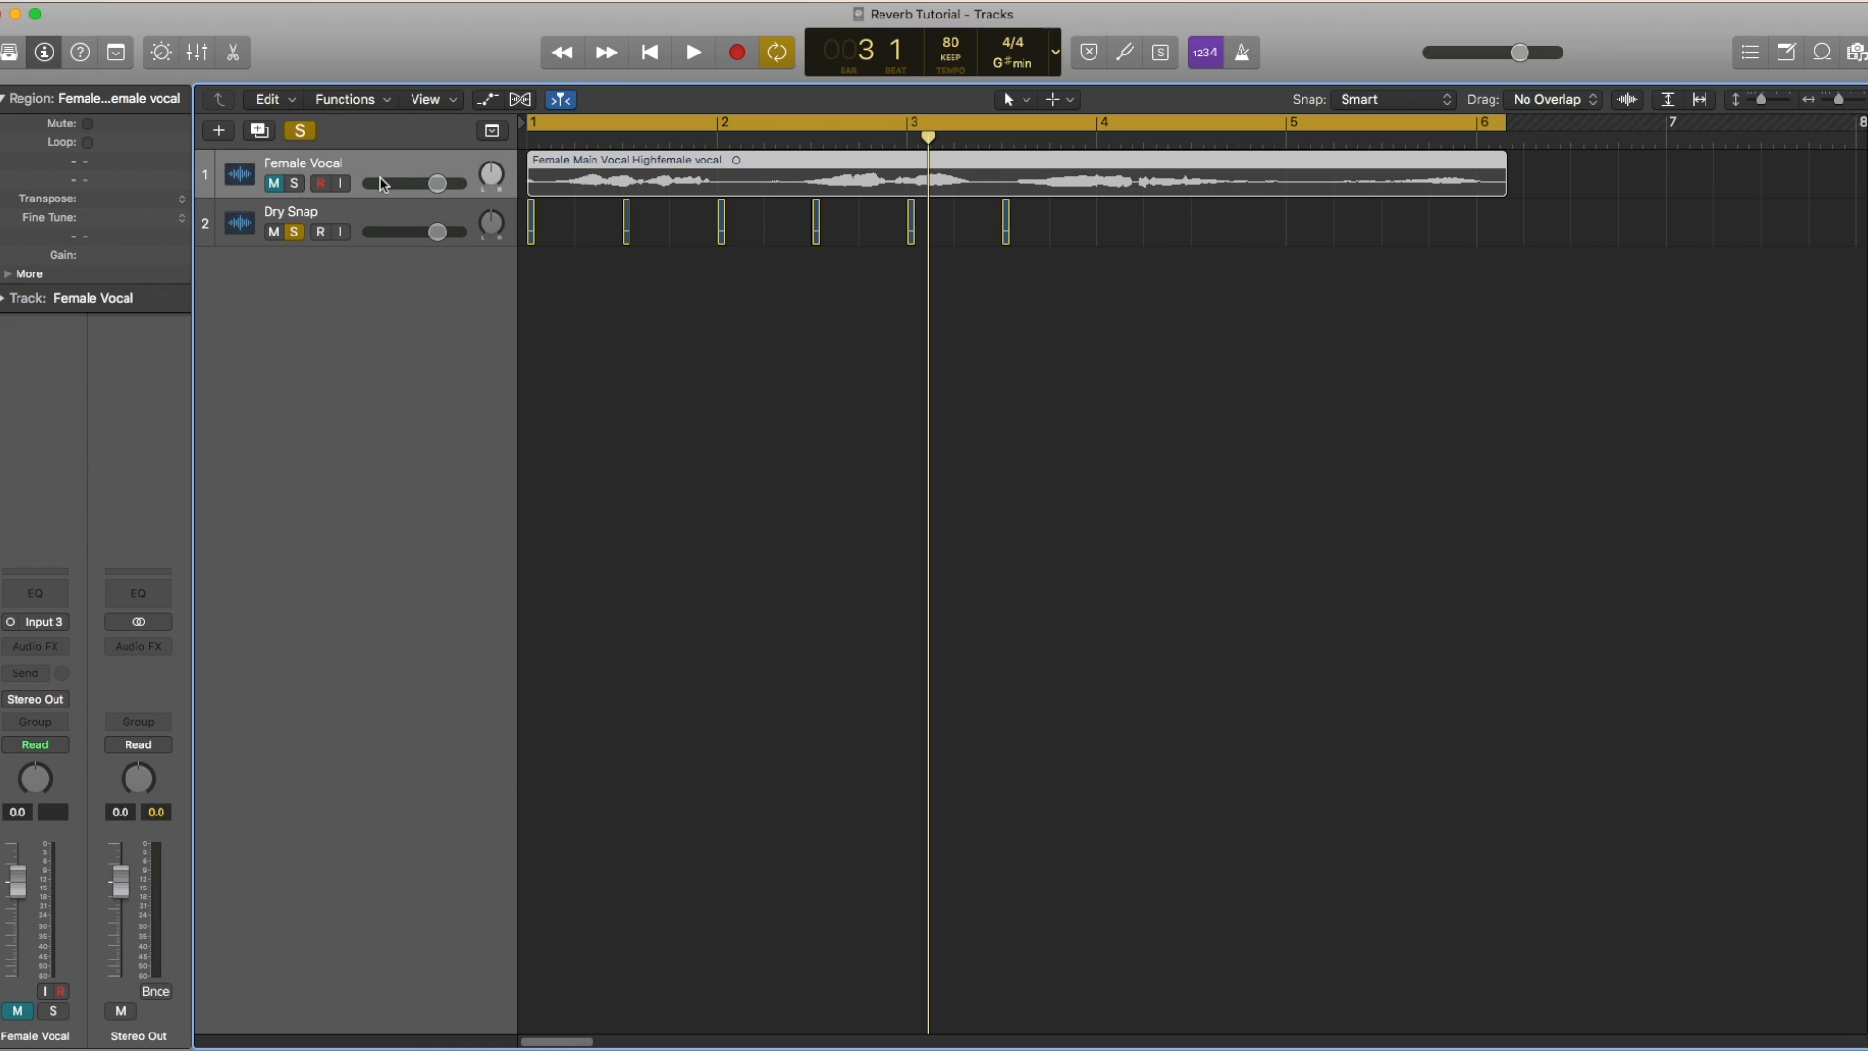
{"action": "left_click", "coordinate": [295, 185]}
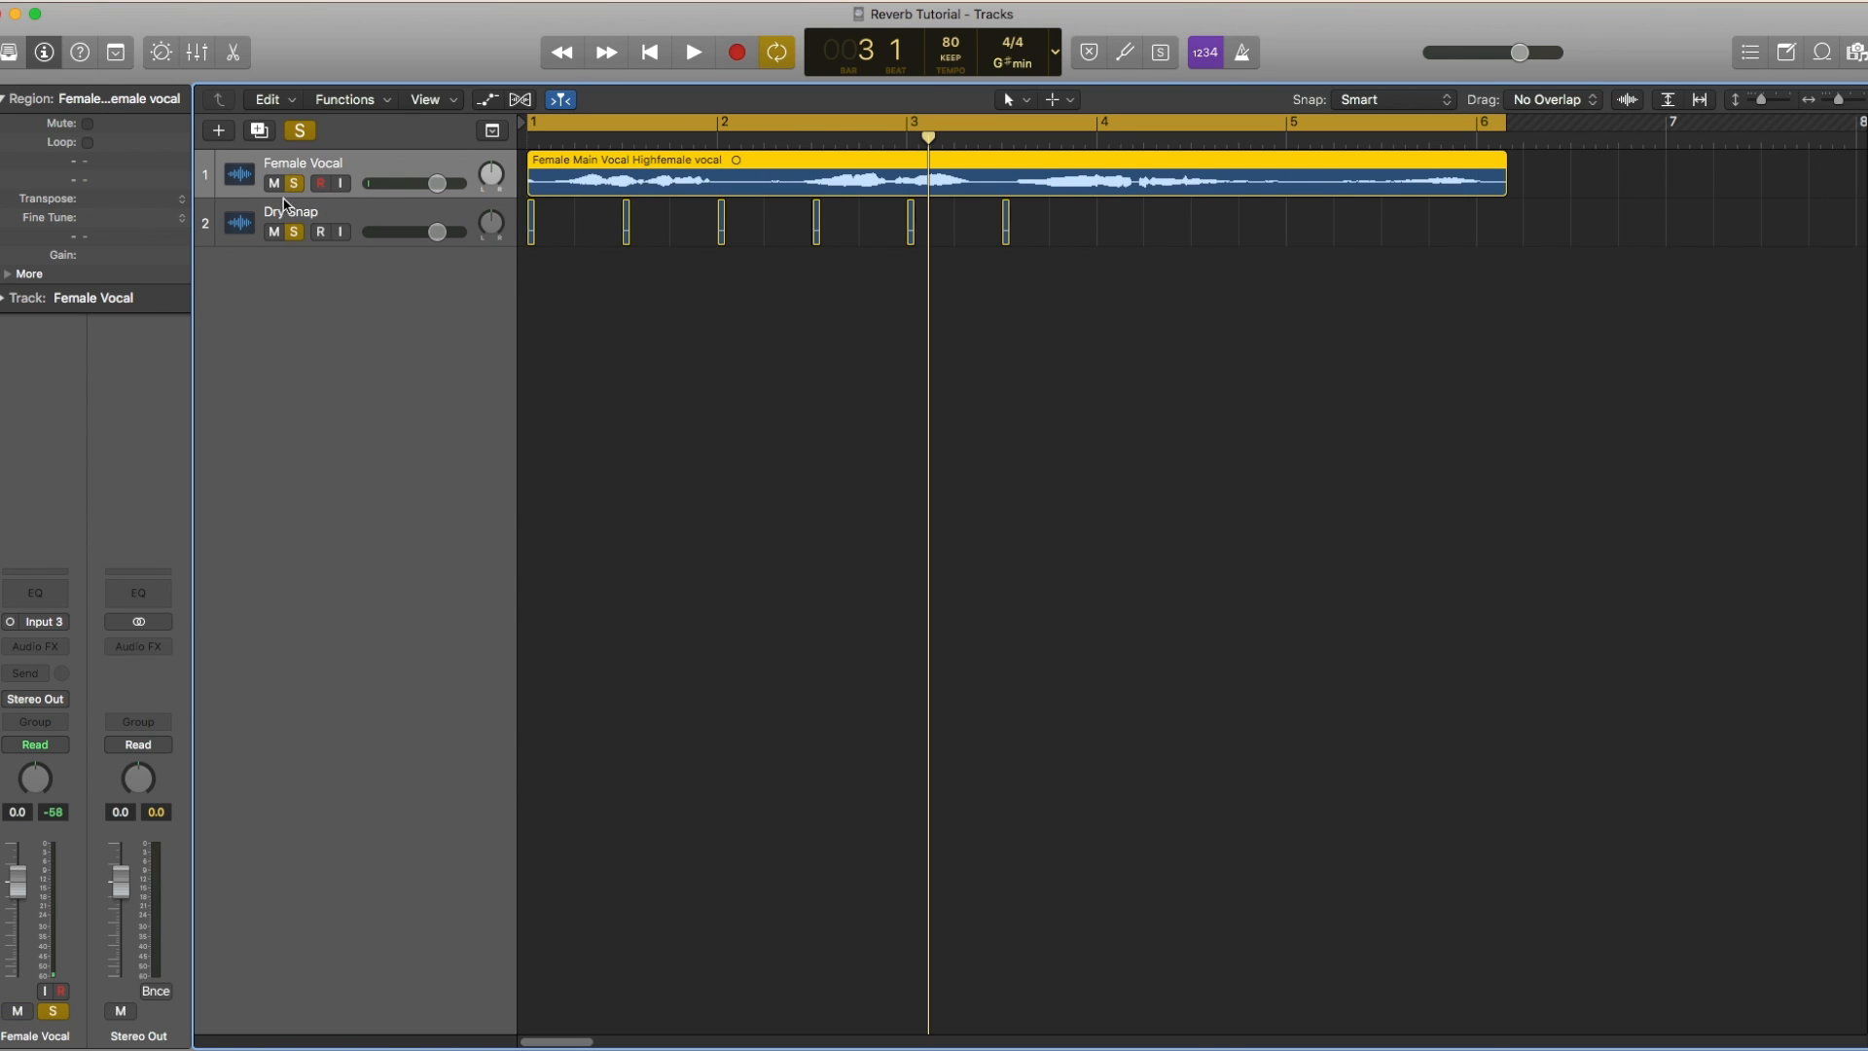
{"action": "left_click", "coordinate": [295, 236]}
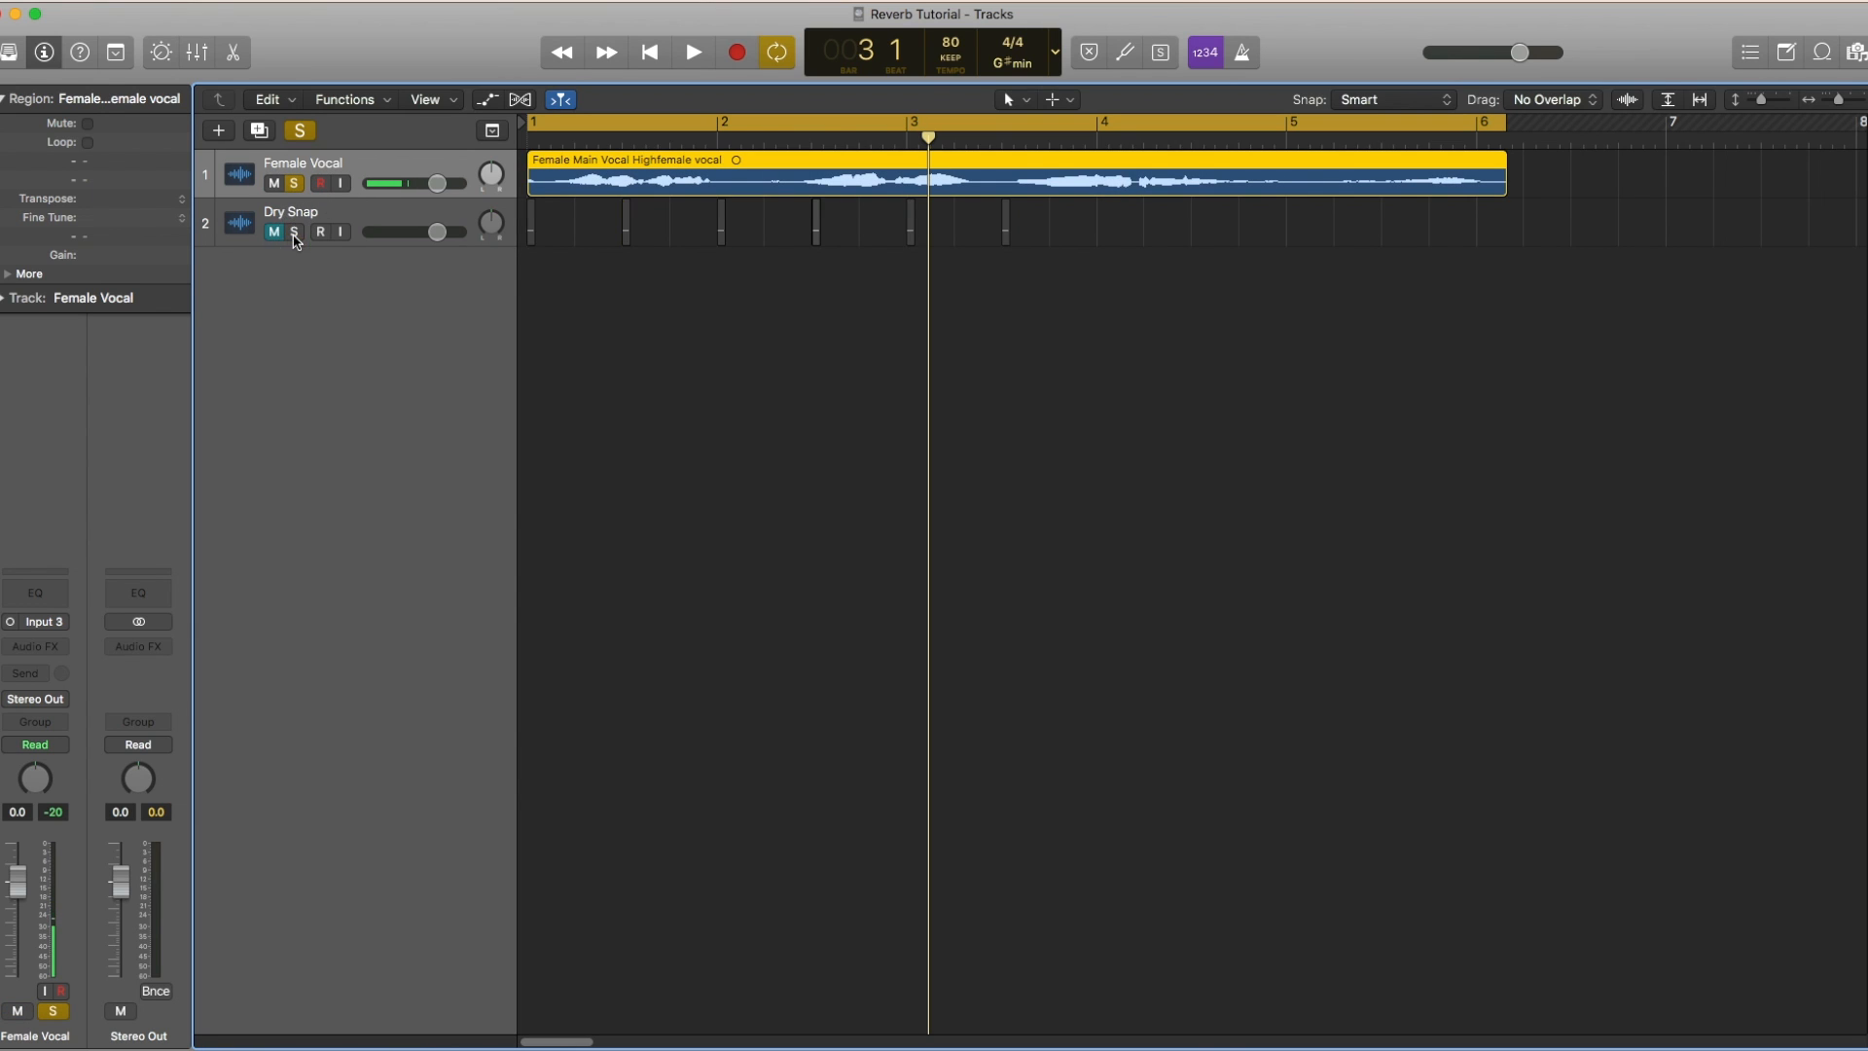
Insert the SilverVerb reverb as Mono->Stereo on the Female Vocal track
{"action": "left_click", "coordinate": [58, 647]}
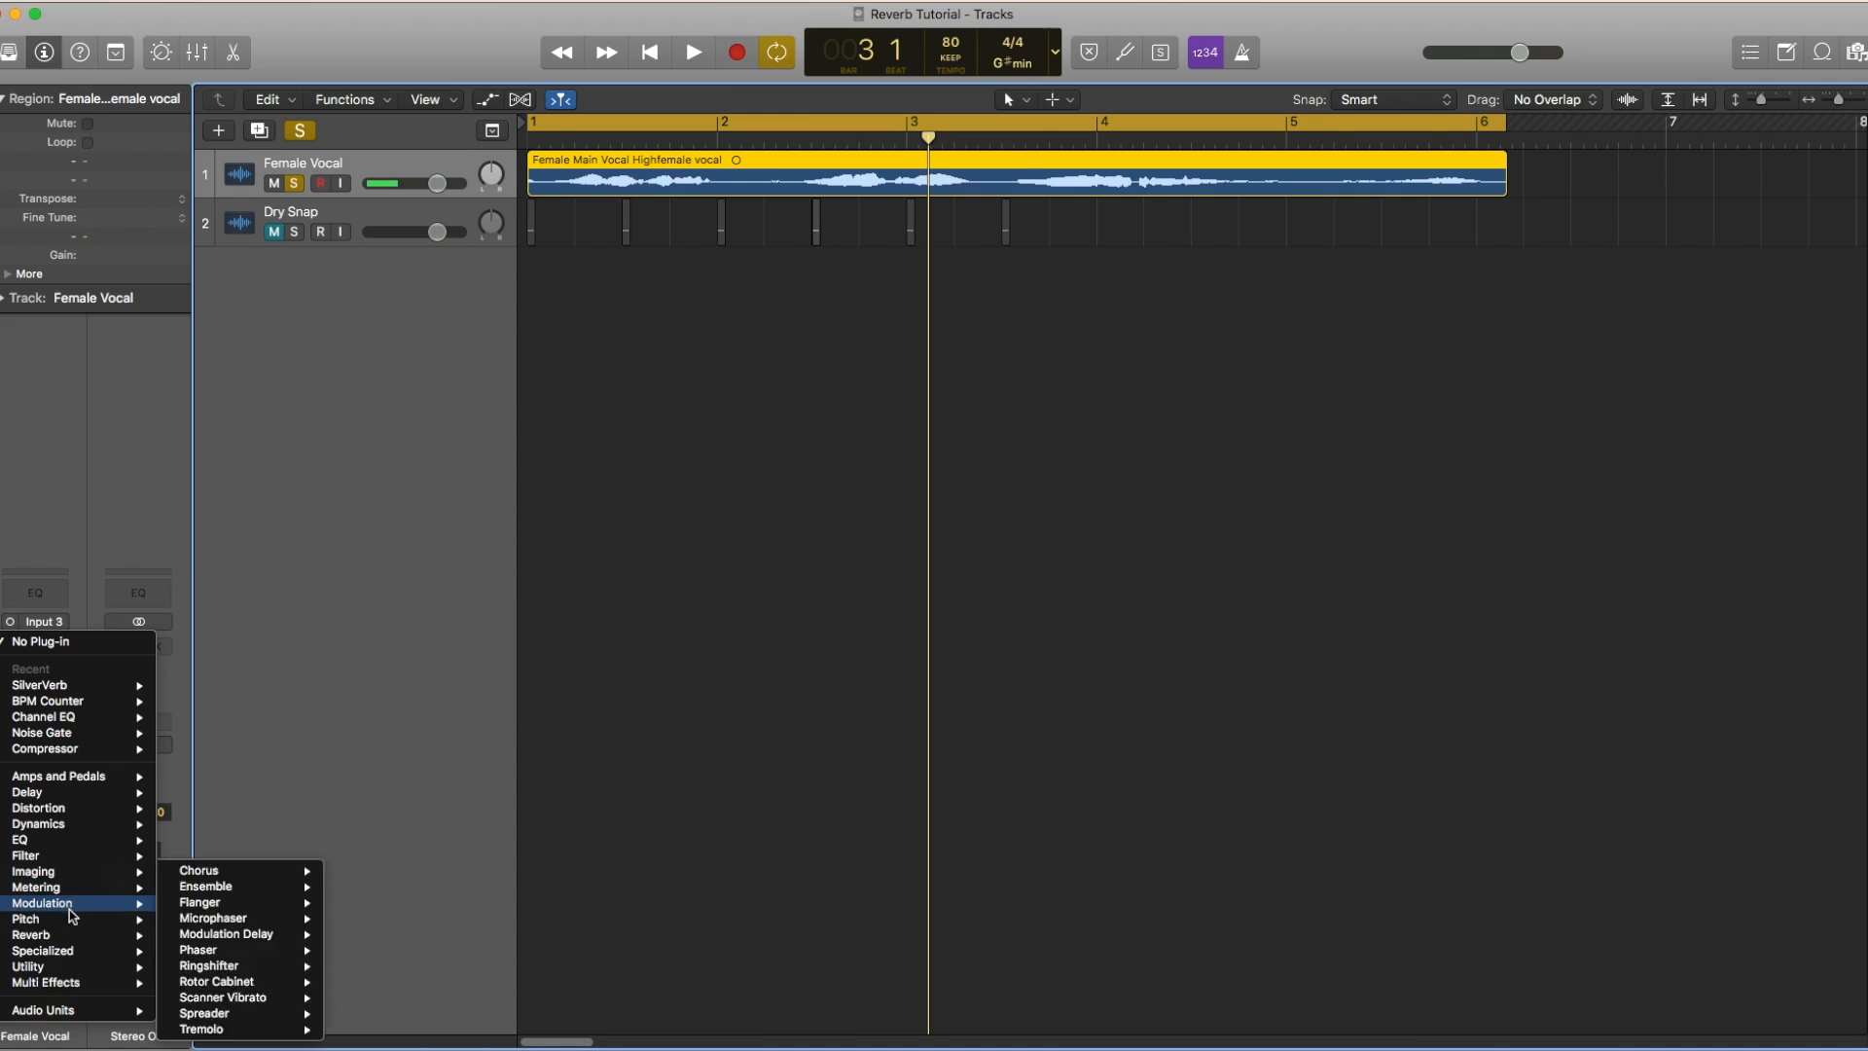
{"action": "mouse_move", "coordinate": [70, 941]}
{"action": "mouse_move", "coordinate": [220, 974]}
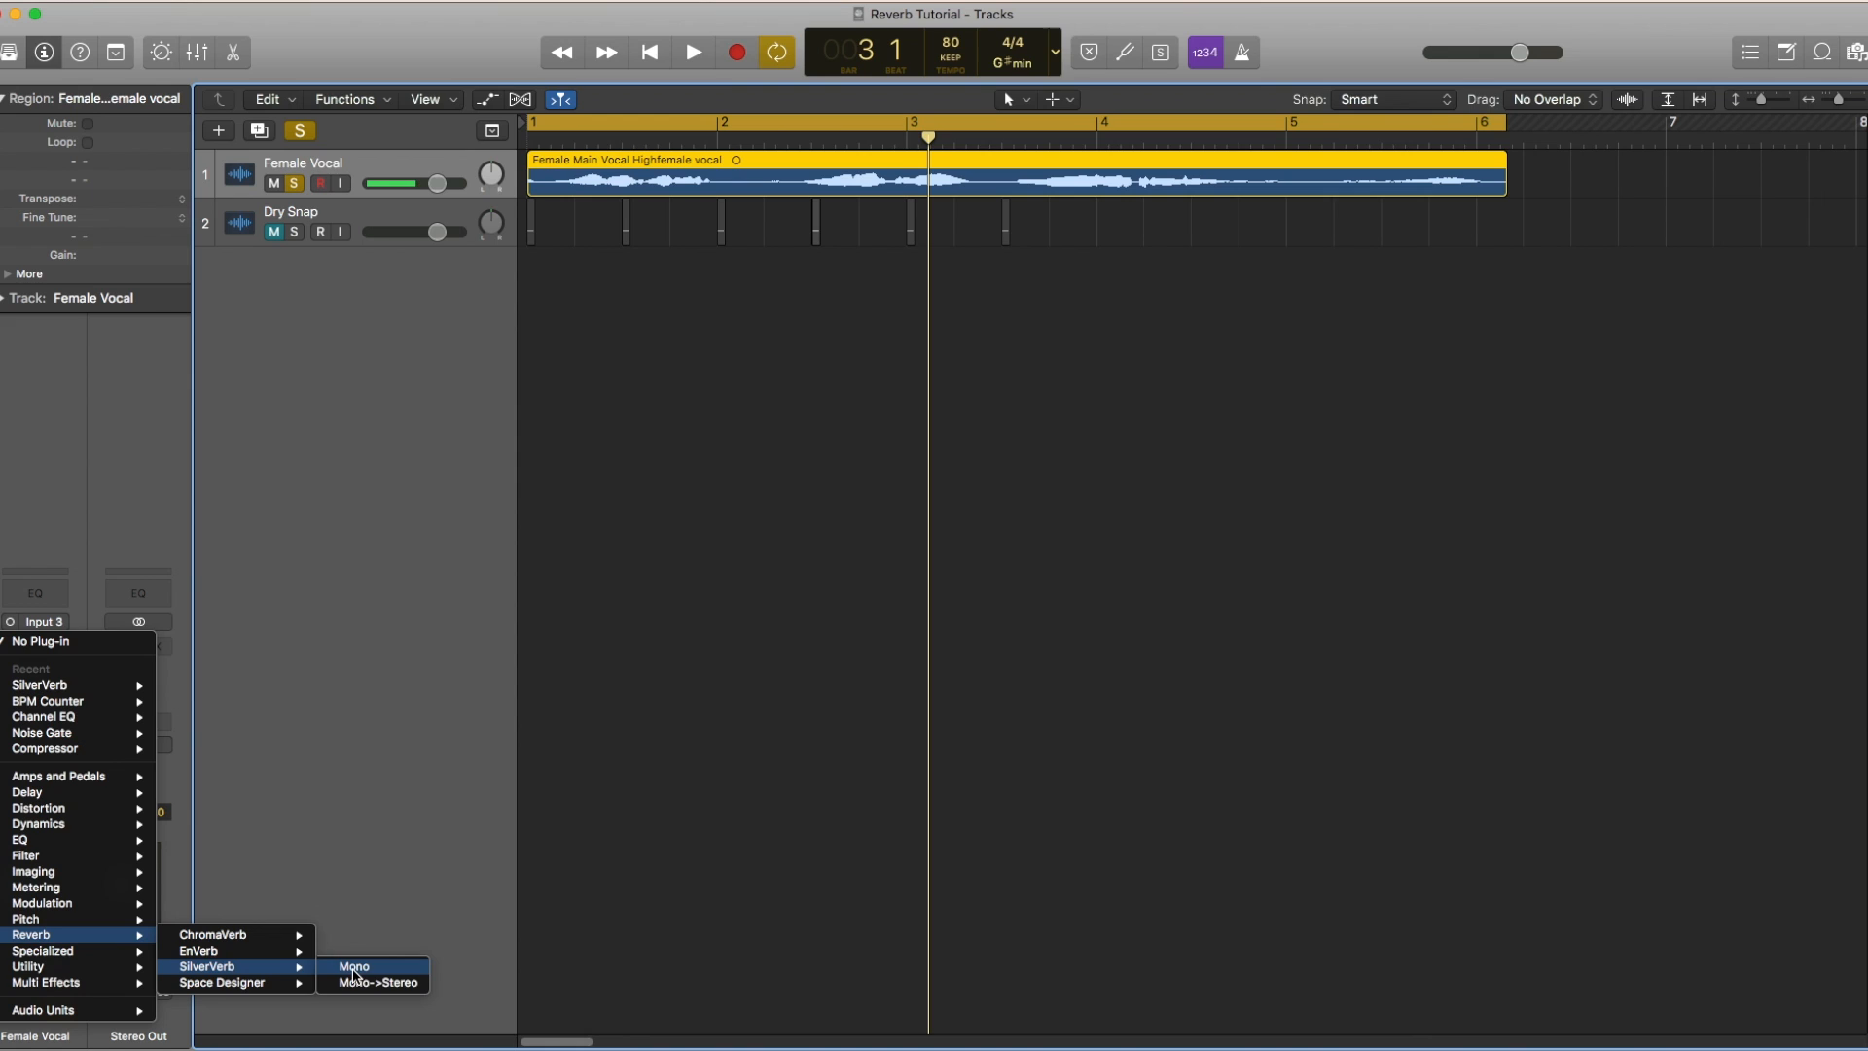
{"action": "left_click", "coordinate": [398, 984]}
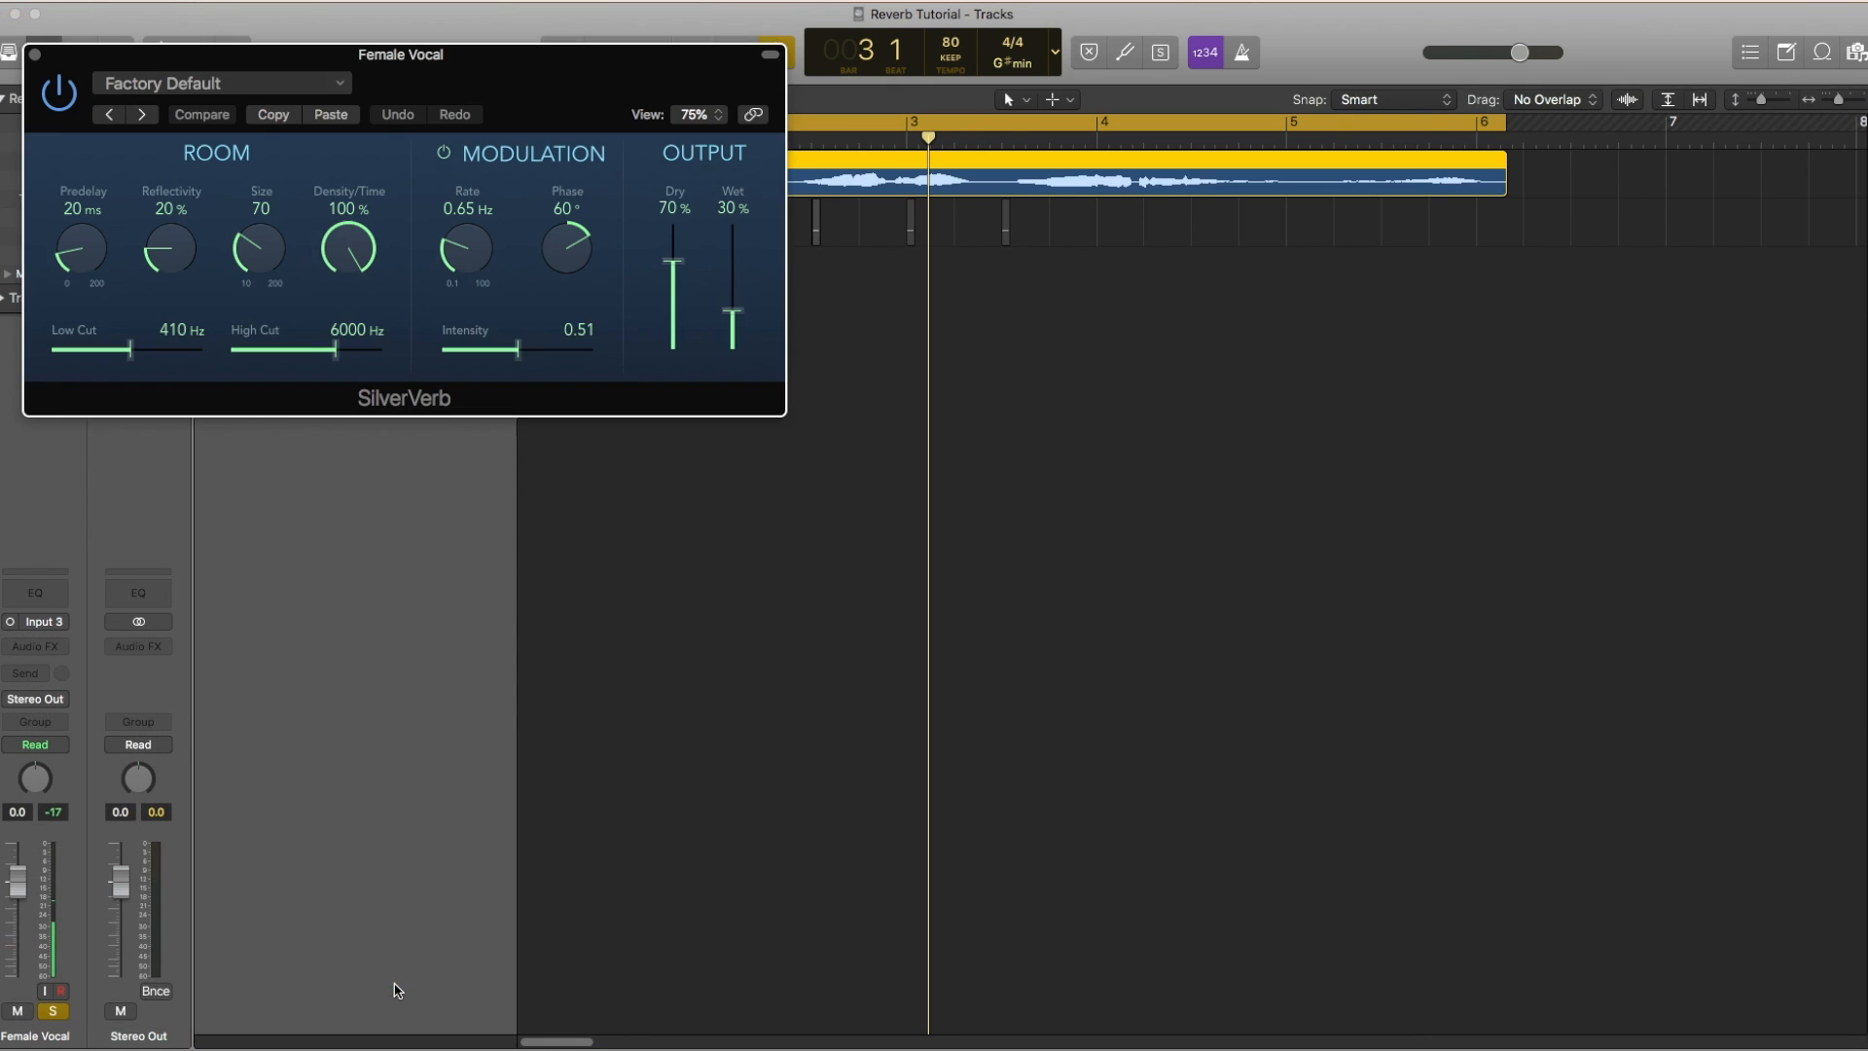
{"action": "left_click_drag", "start_coordinate": [550, 62], "coordinate": [601, 3]}
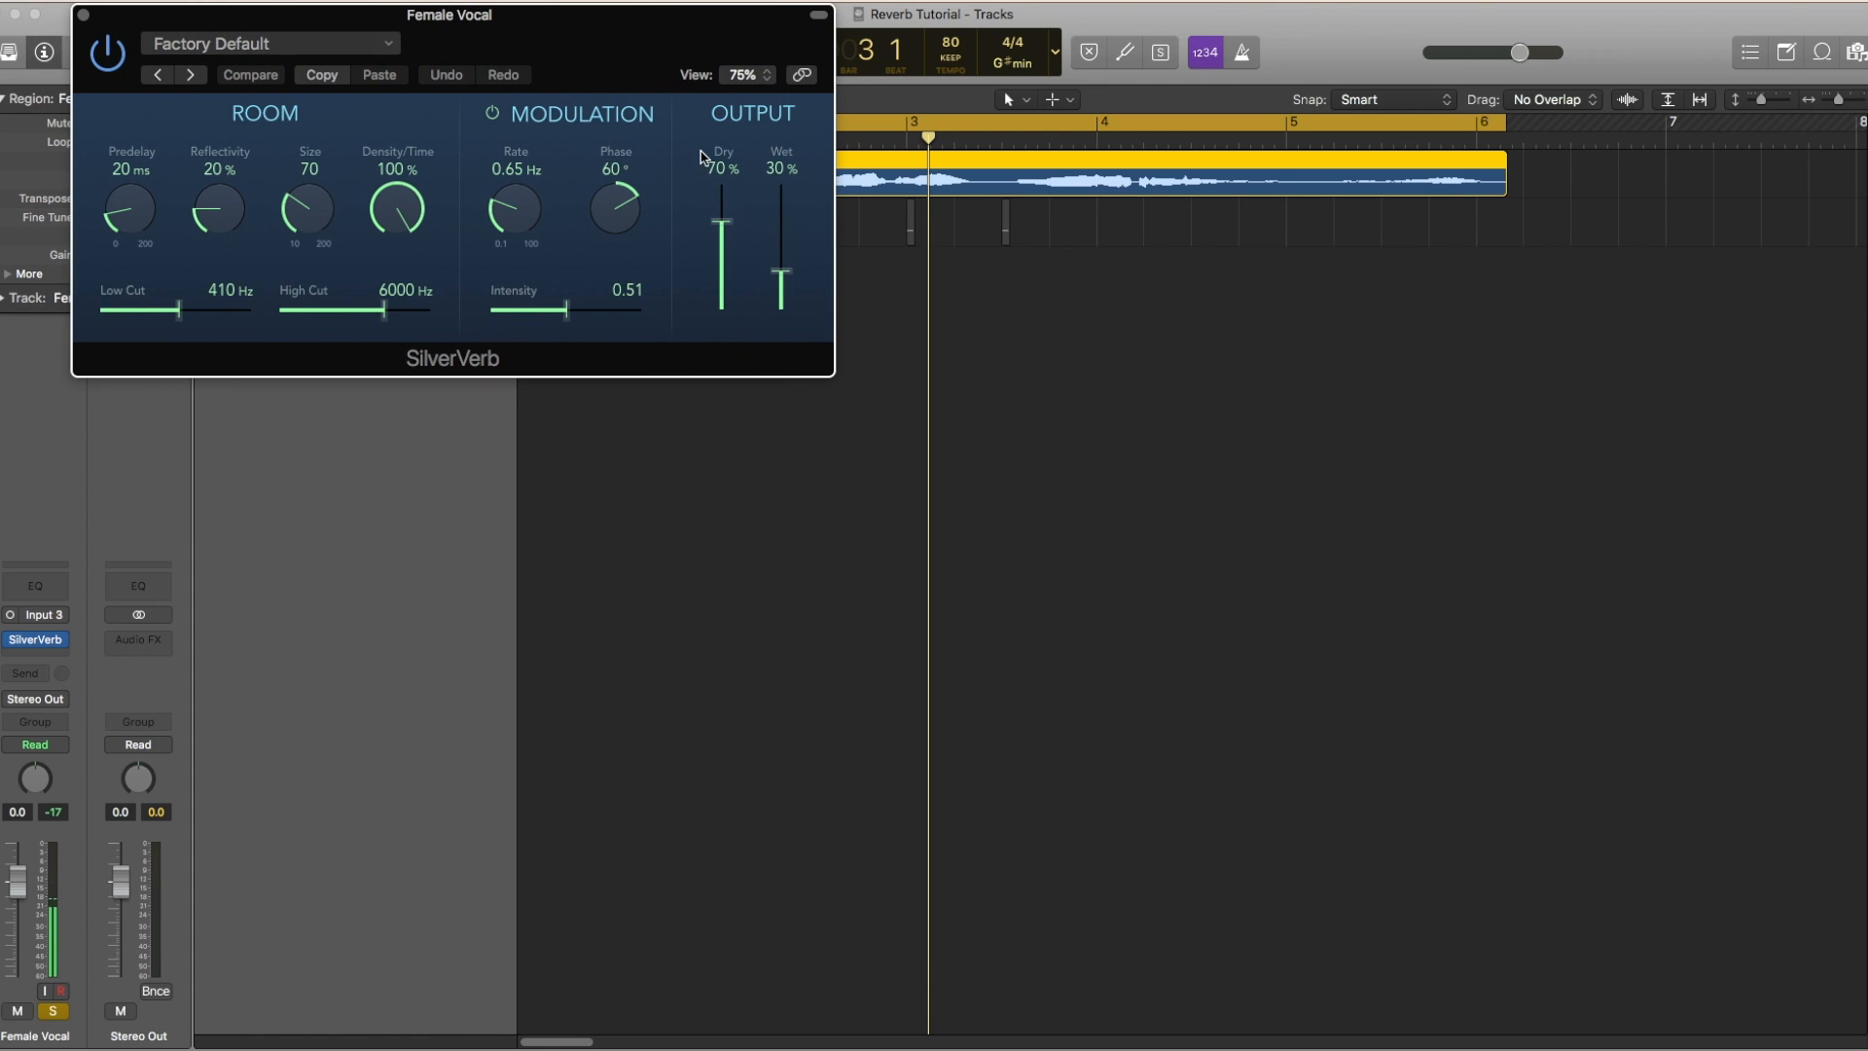
Raise SilverVerb's dry output to 79% and play the vocal to audition it
{"action": "mouse_move", "coordinate": [721, 222]}
{"action": "left_mouse_down"}
{"action": "mouse_move", "coordinate": [727, 248]}
{"action": "mouse_move", "coordinate": [730, 188]}
{"action": "left_mouse_up"}
{"action": "left_click_drag", "start_coordinate": [687, 59], "coordinate": [963, 431]}
{"action": "left_click_drag", "start_coordinate": [999, 564], "coordinate": [1002, 590]}
{"action": "key", "text": "Return"}
{"action": "key", "text": "space"}
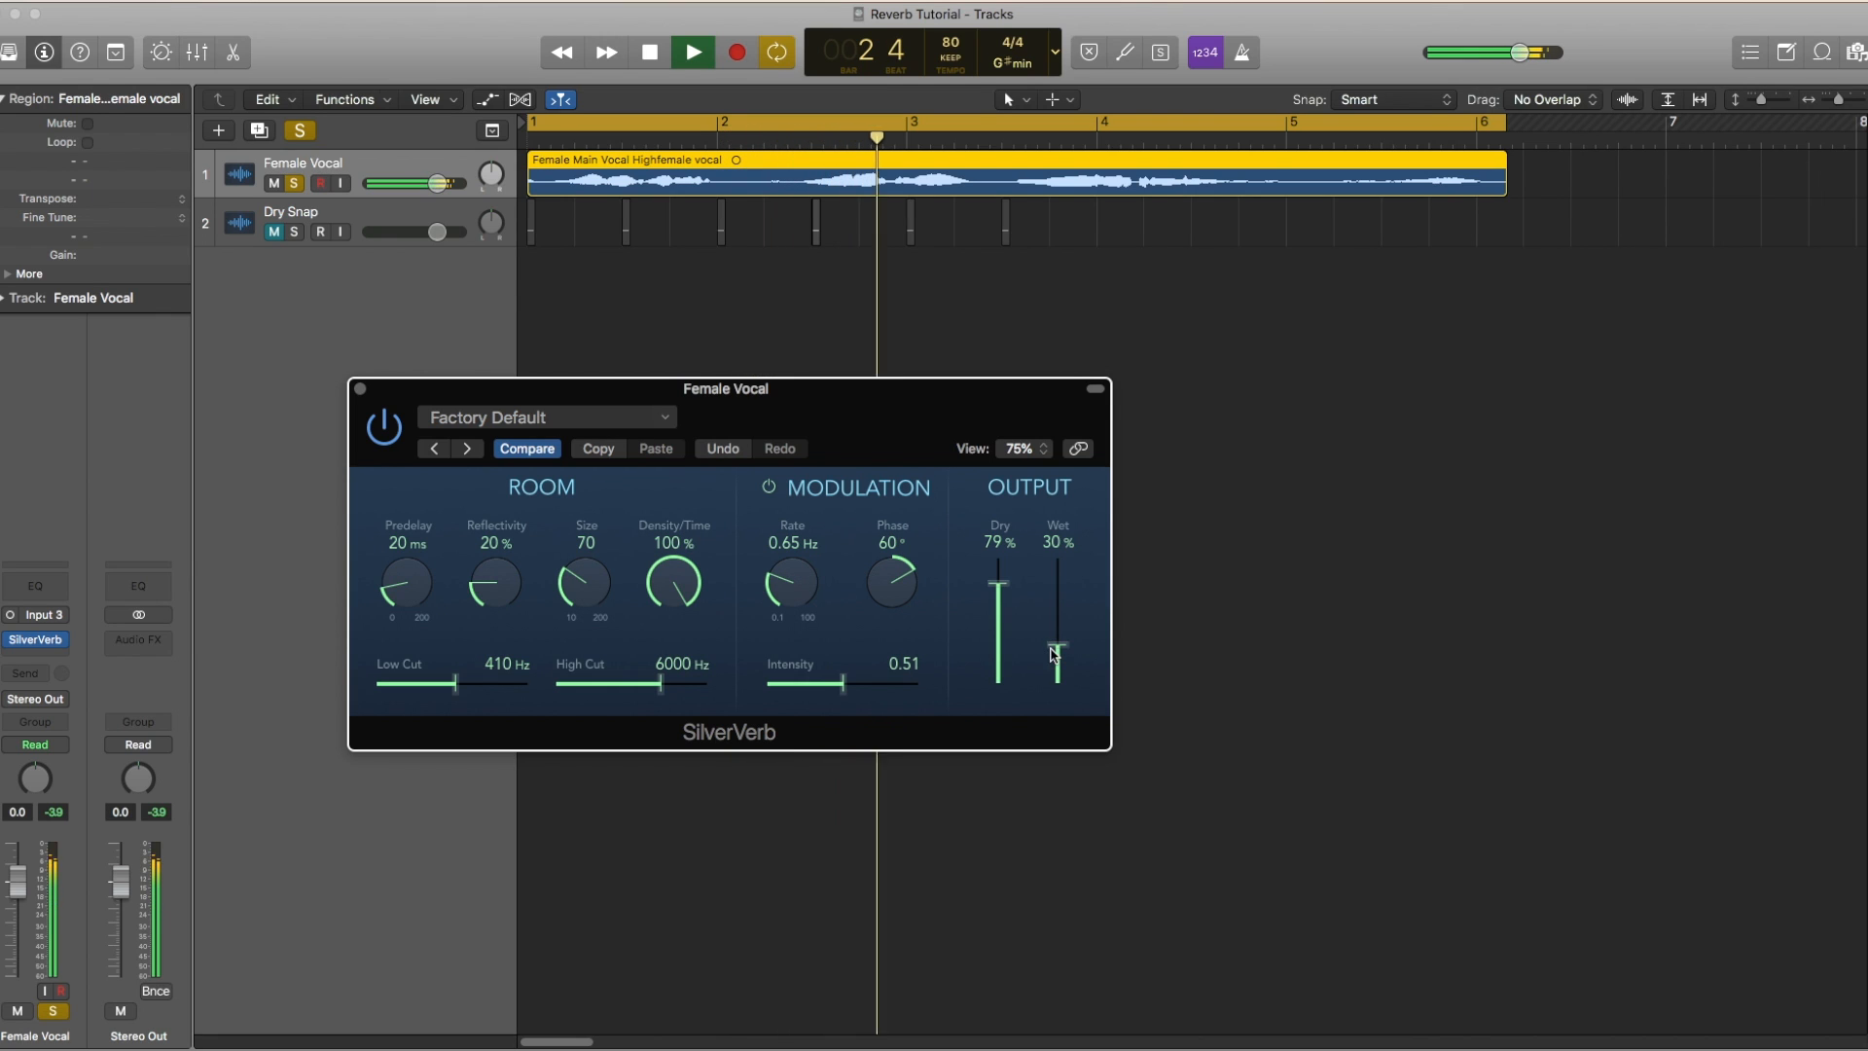
{"action": "key", "text": "space"}
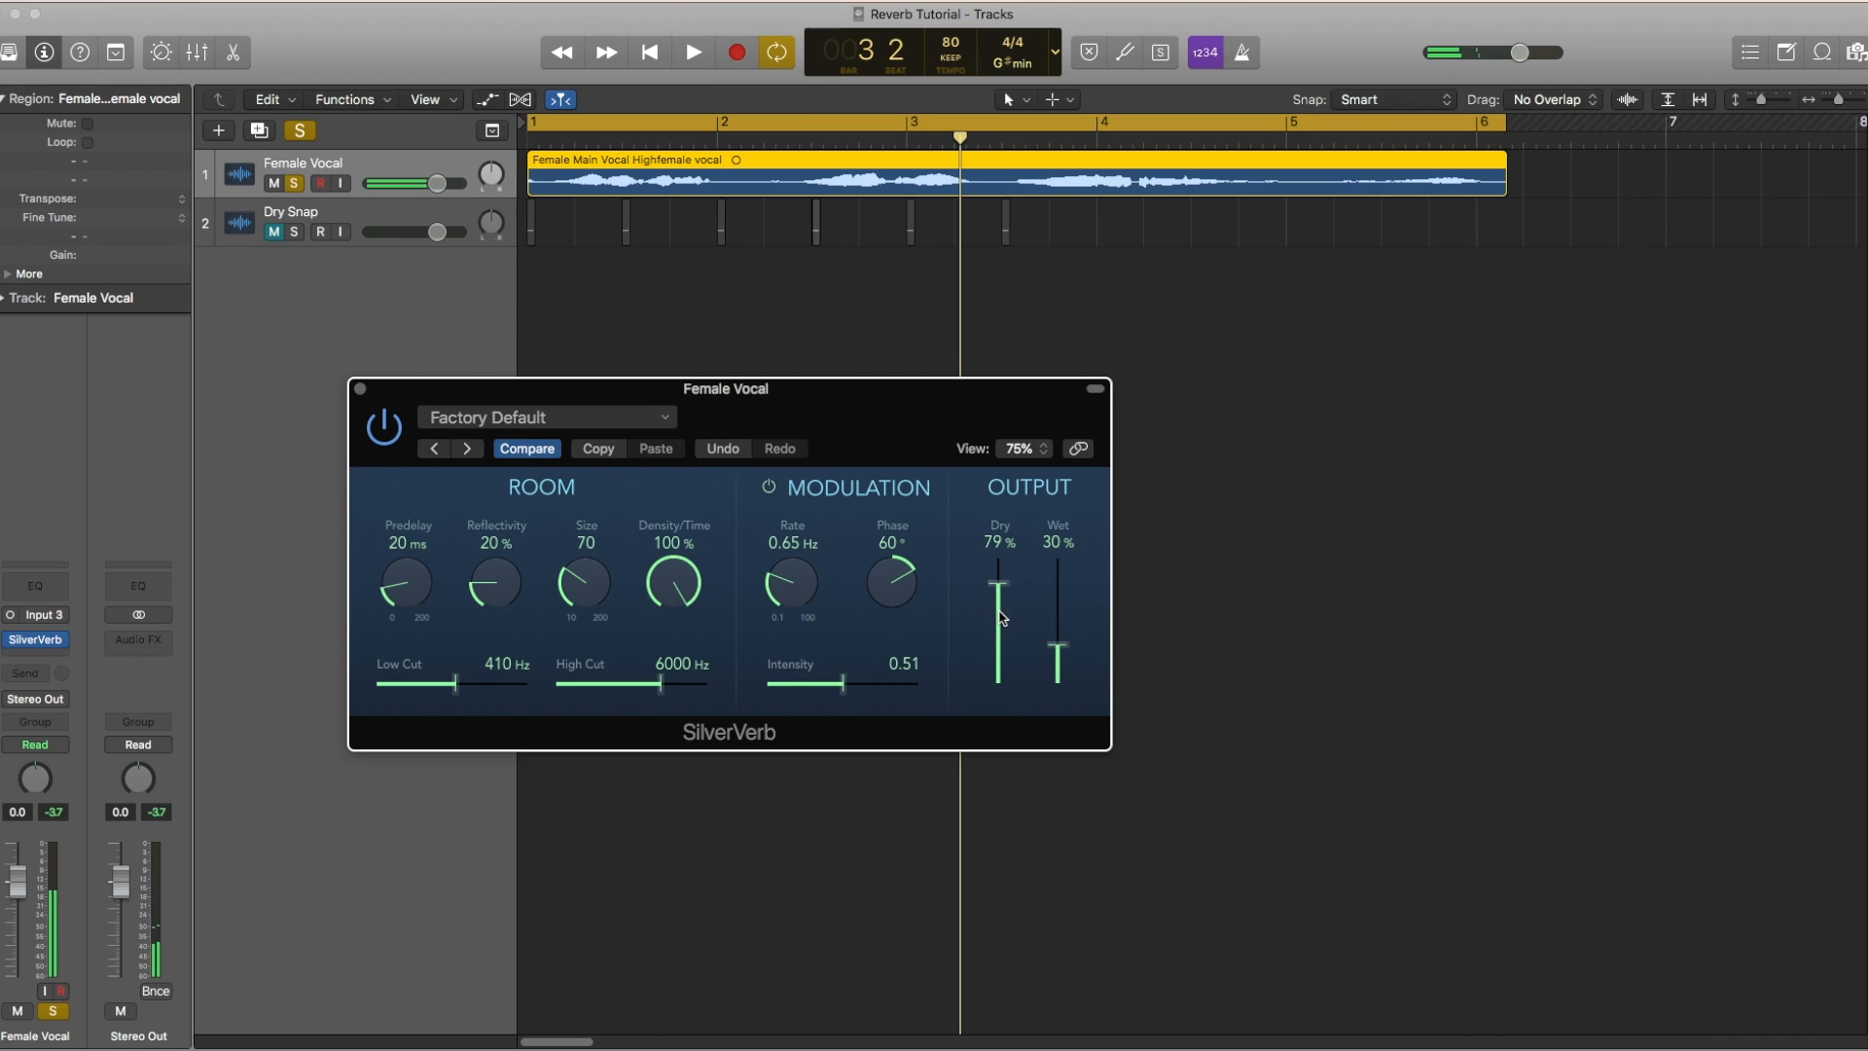
Set SilverVerb's output to 100% dry and 40% wet while listening to the vocal
{"action": "left_click_drag", "start_coordinate": [1002, 611], "coordinate": [999, 559]}
{"action": "left_click_drag", "start_coordinate": [1060, 659], "coordinate": [1062, 633]}
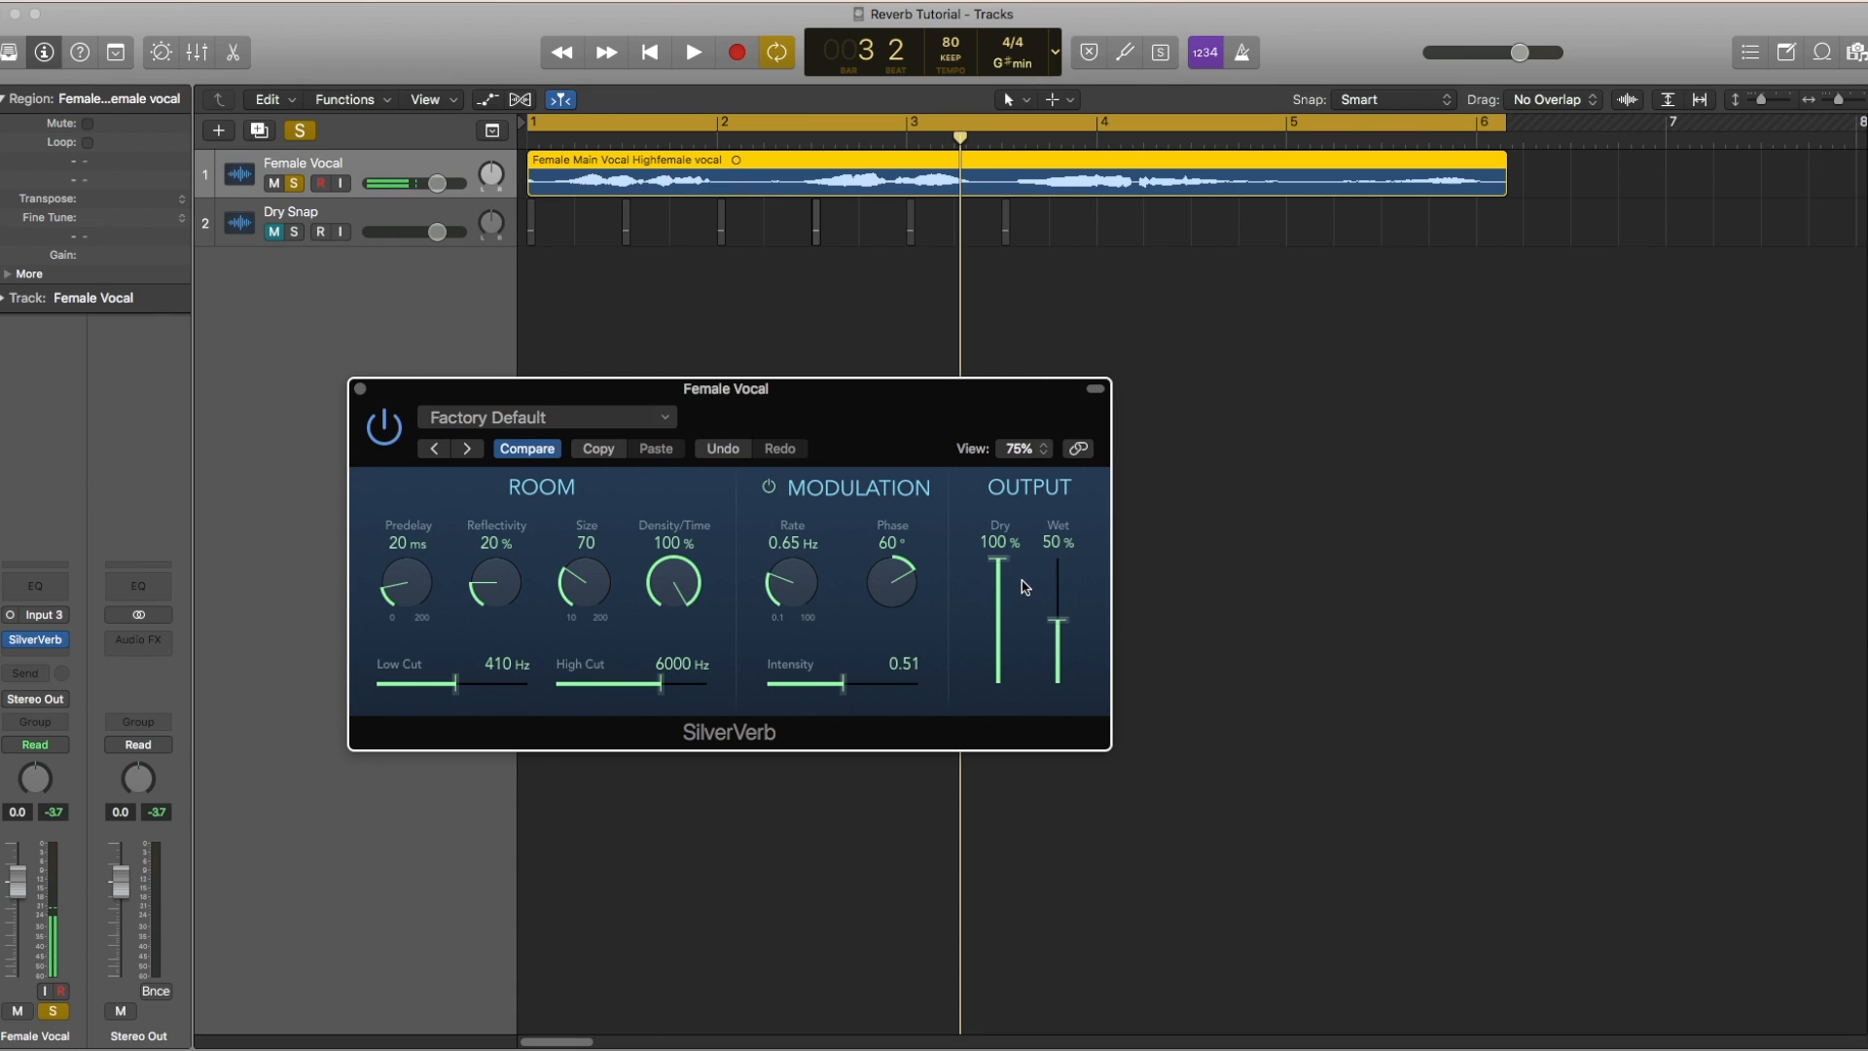
{"action": "key", "text": "space"}
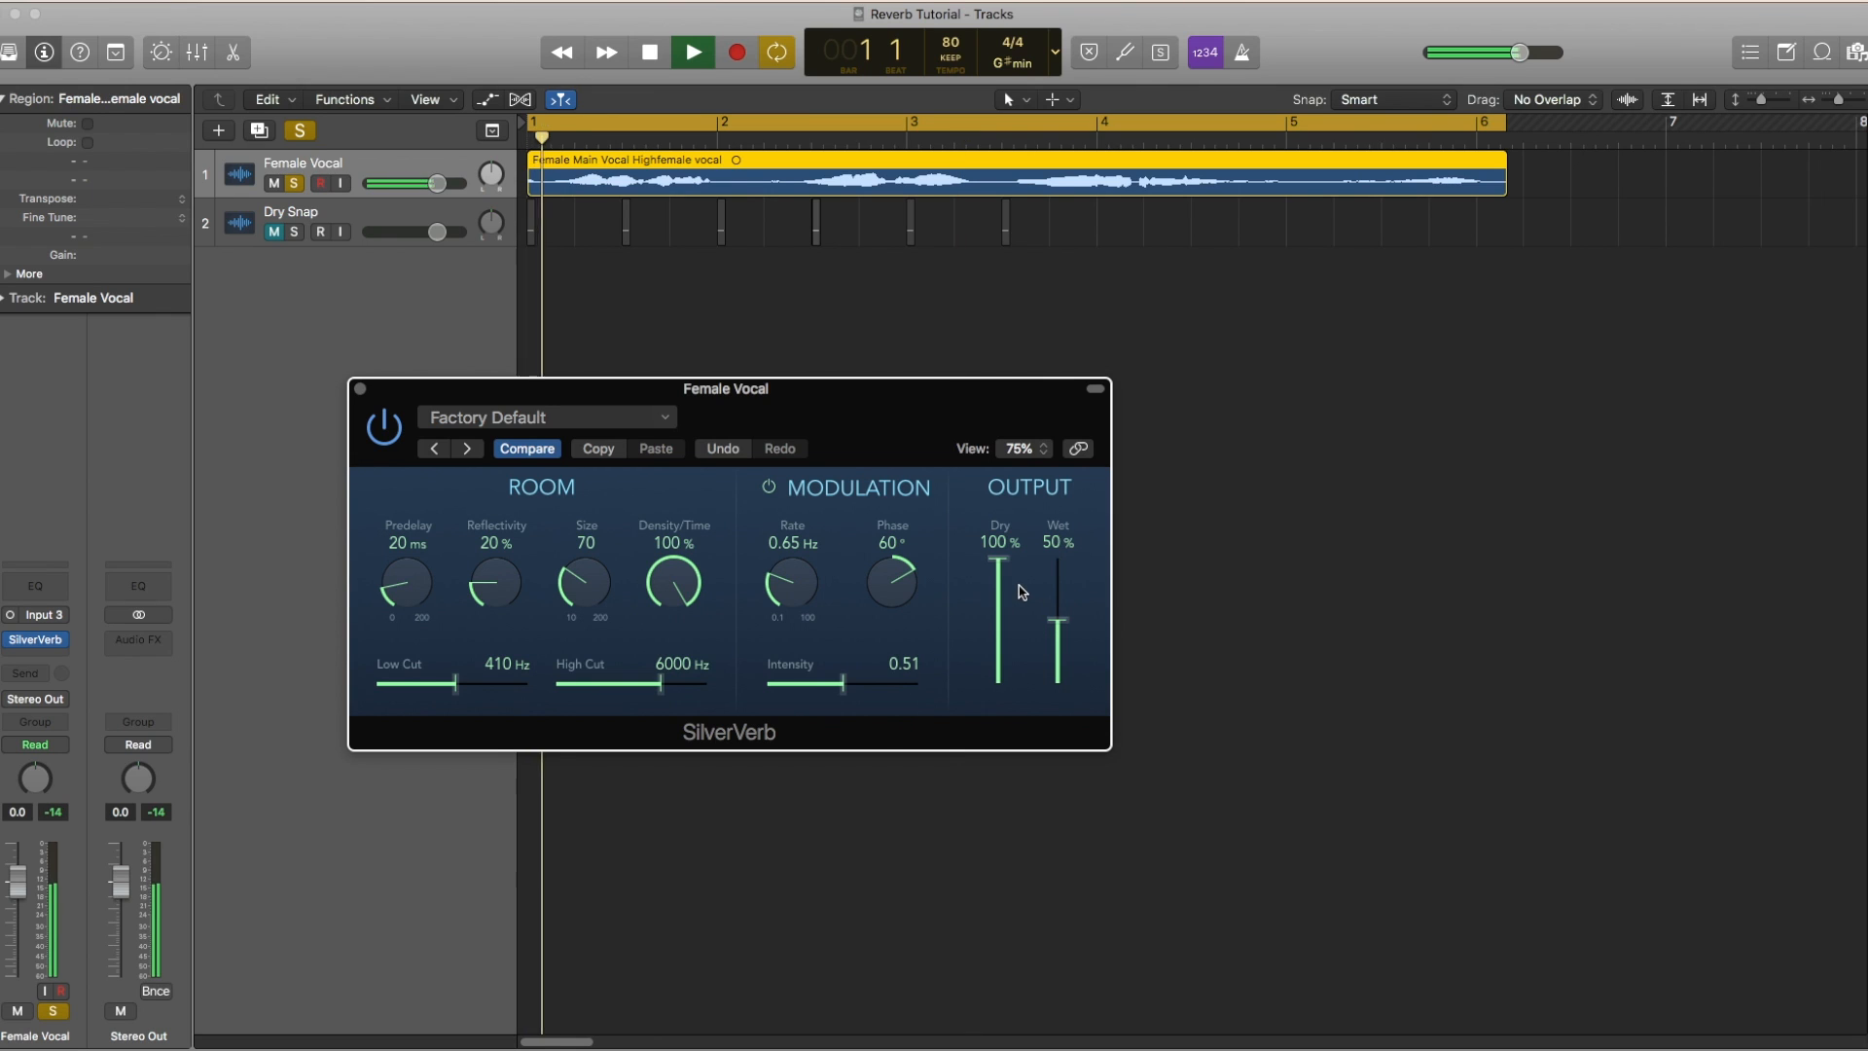
{"action": "left_click_drag", "start_coordinate": [1061, 630], "coordinate": [1059, 641]}
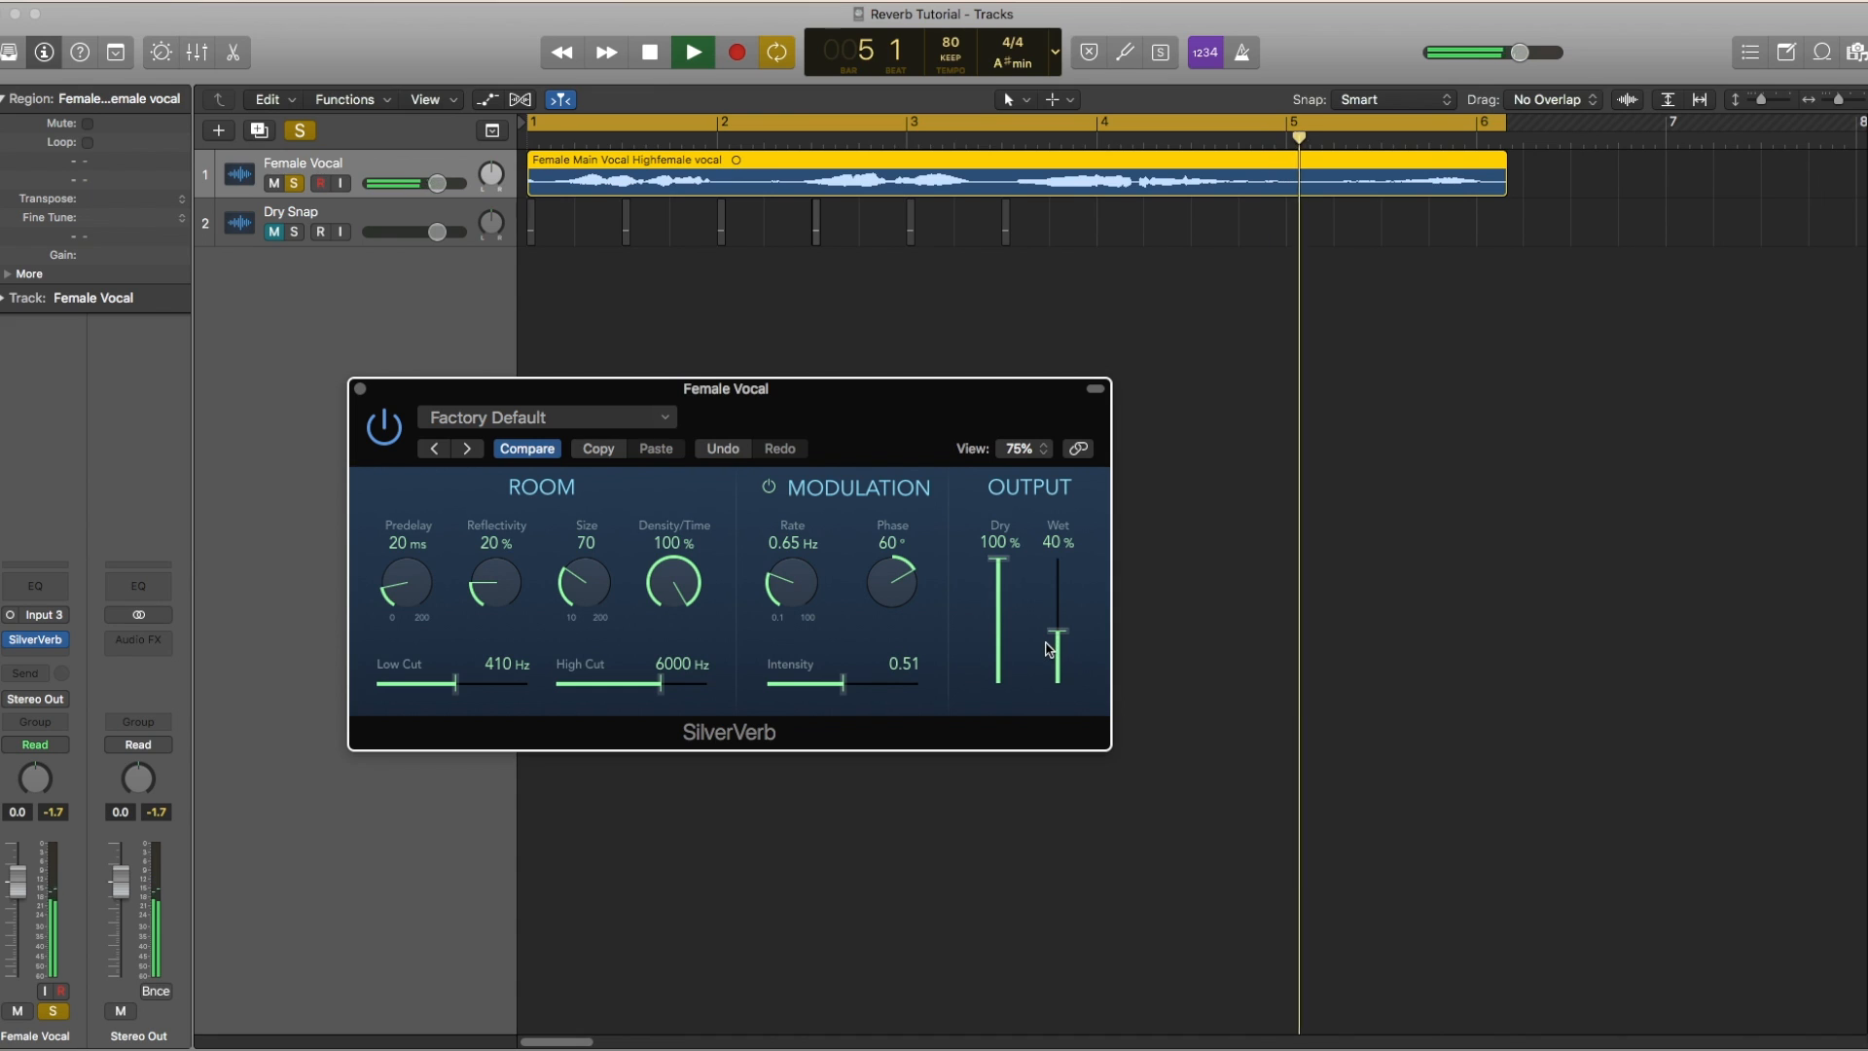
{"action": "left_click_drag", "start_coordinate": [1058, 635], "coordinate": [1056, 635]}
{"action": "key", "text": "space"}
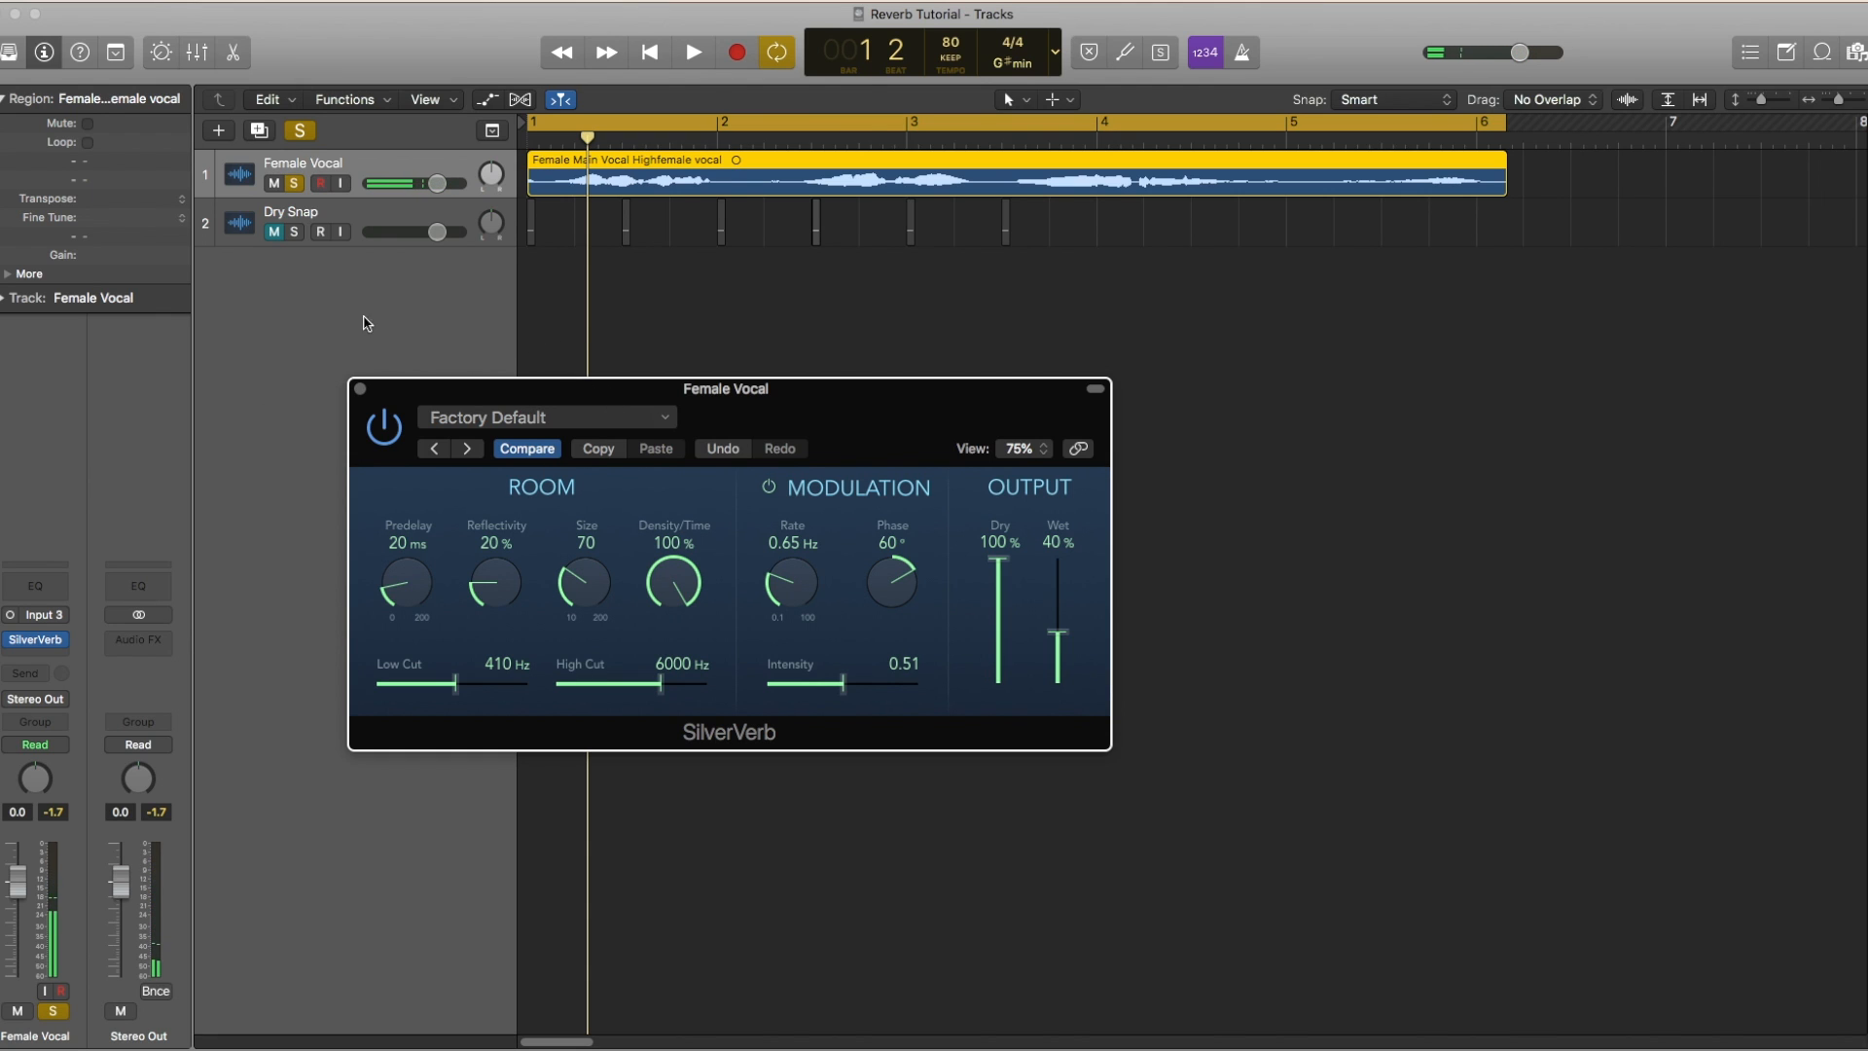
Bypass SilverVerb on the Female Vocal track and insert a stereo Space Designer reverb after it
{"action": "left_click_drag", "start_coordinate": [802, 411], "coordinate": [722, 324]}
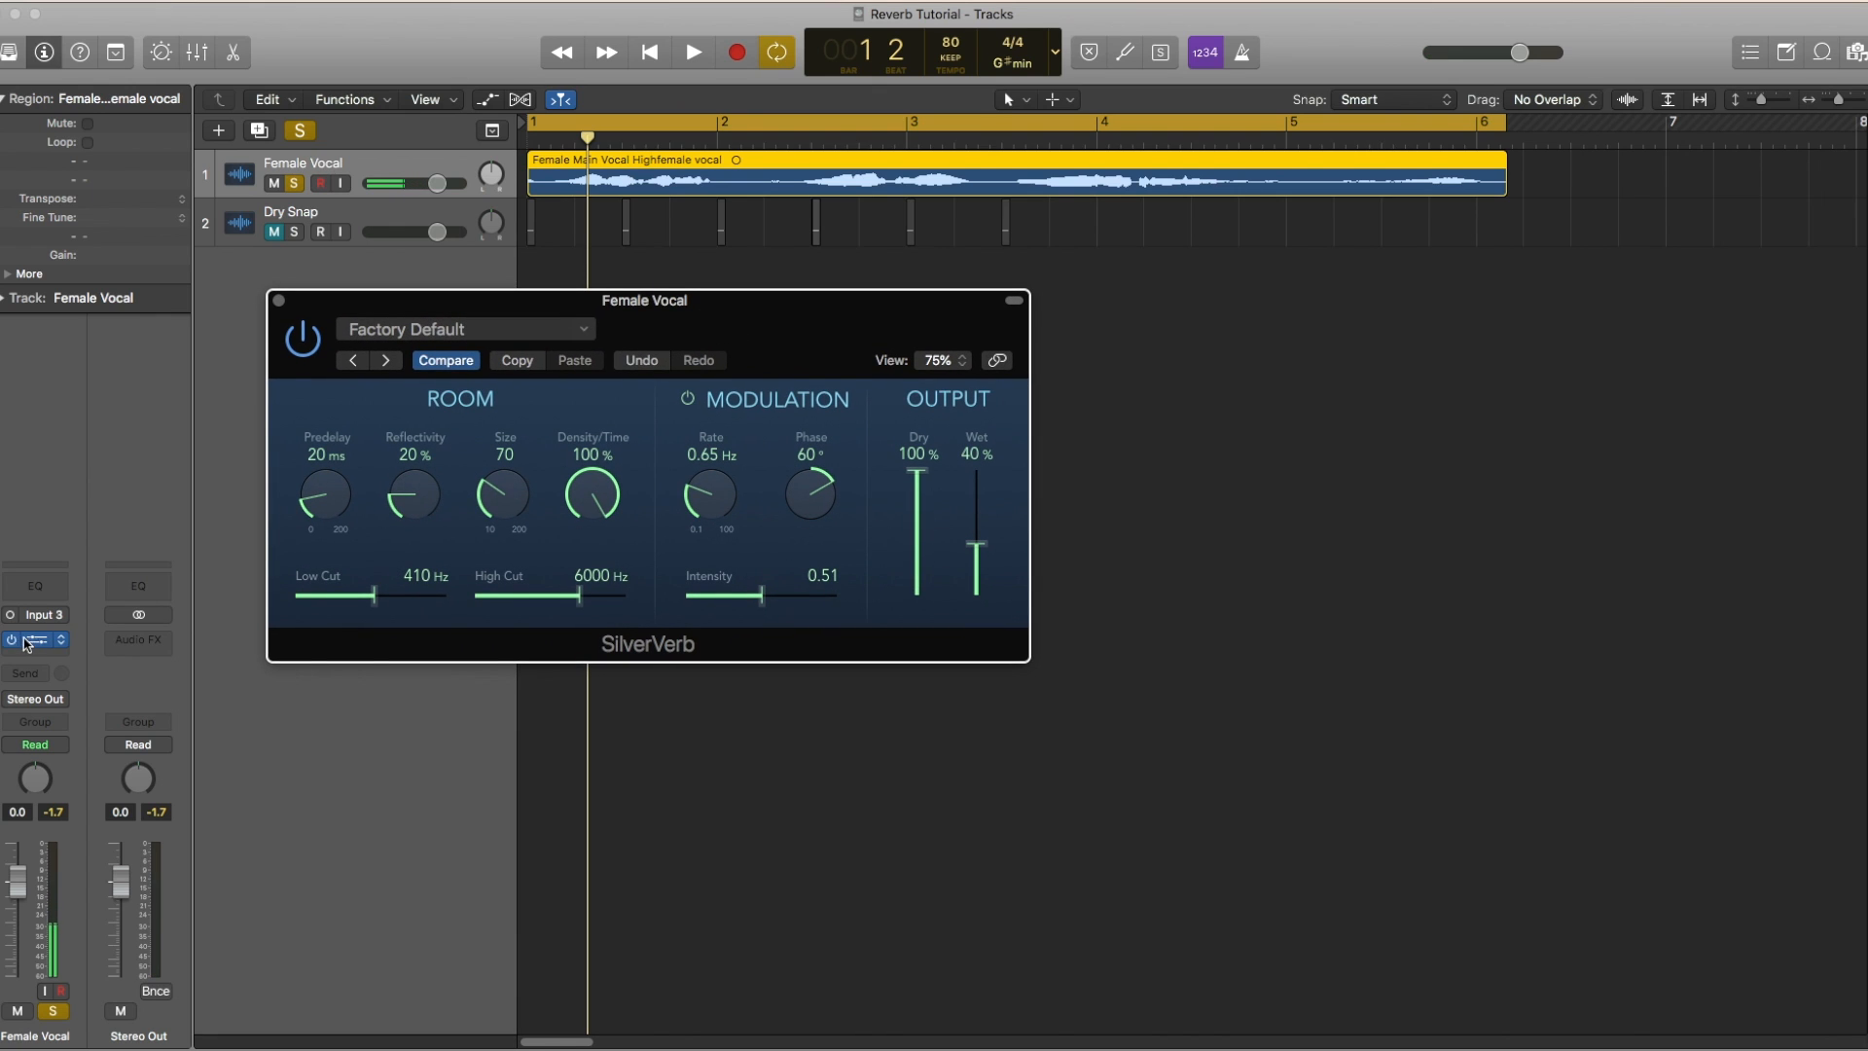
{"action": "left_click", "coordinate": [279, 301]}
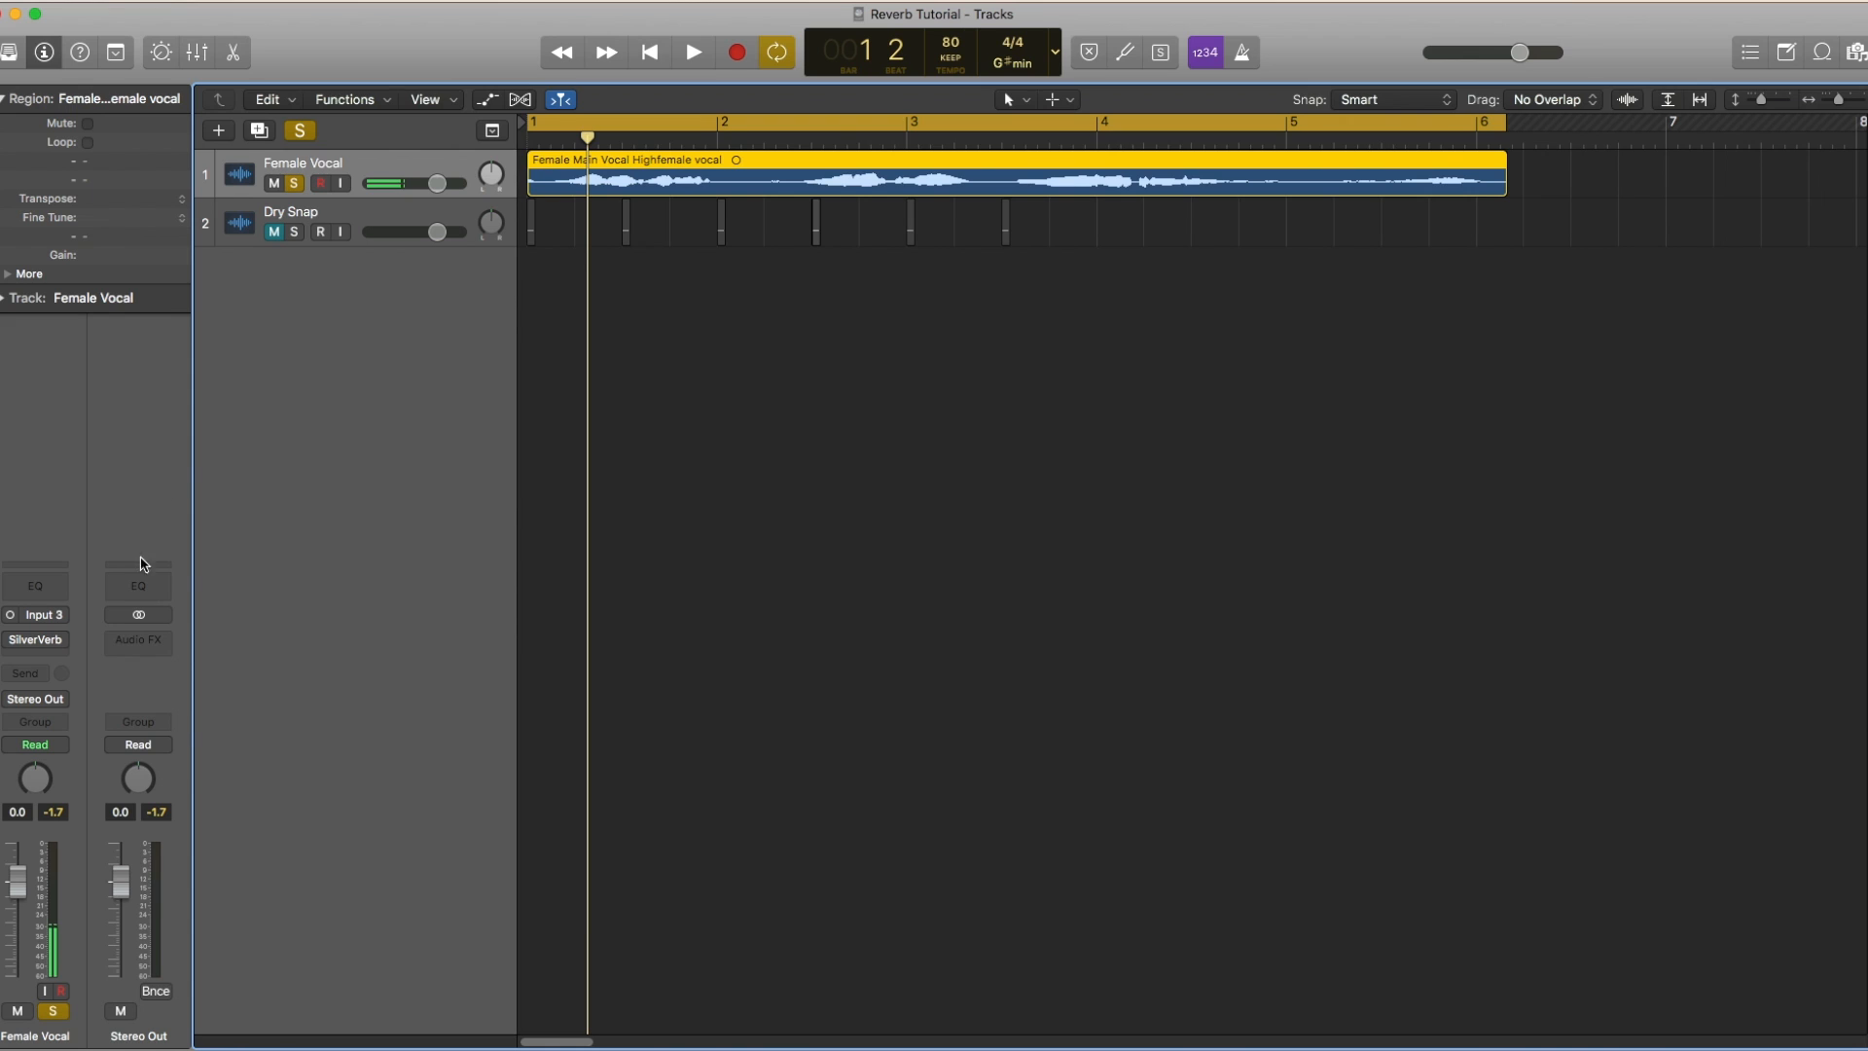
{"action": "left_click", "coordinate": [61, 657]}
{"action": "mouse_move", "coordinate": [171, 951]}
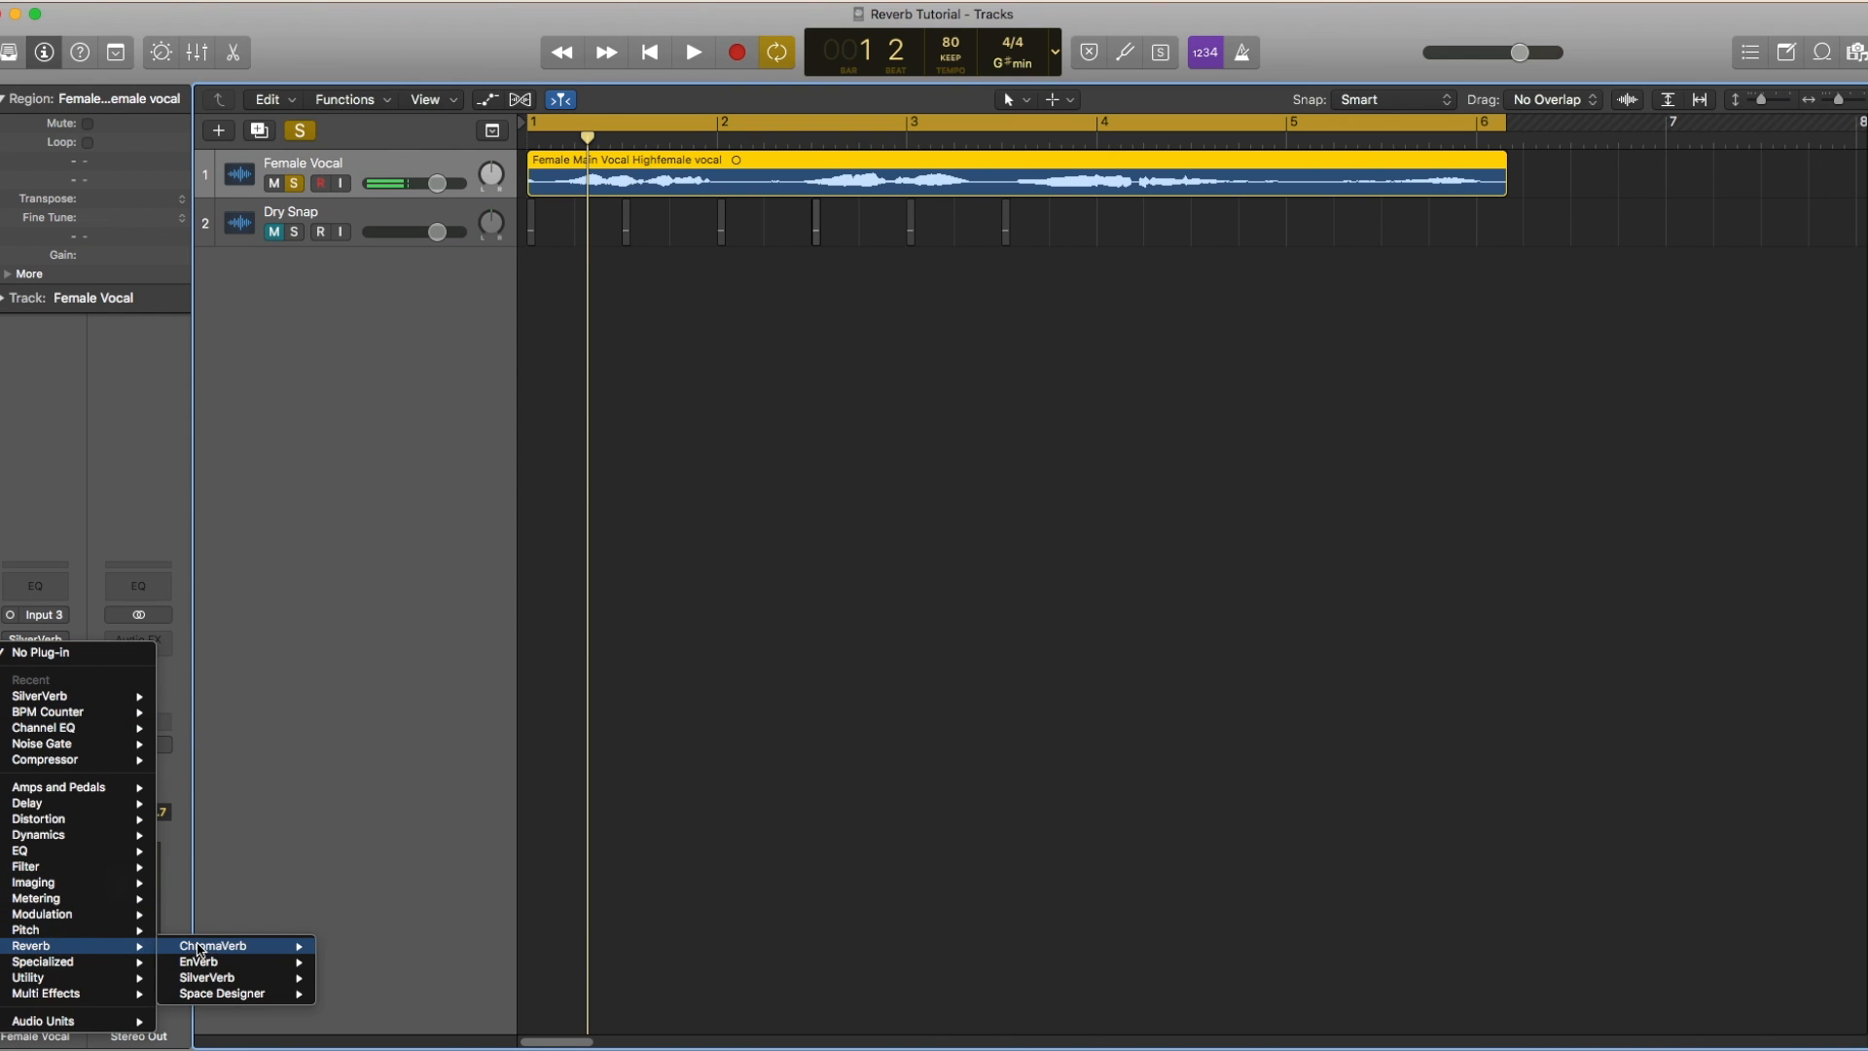
{"action": "mouse_move", "coordinate": [230, 1001]}
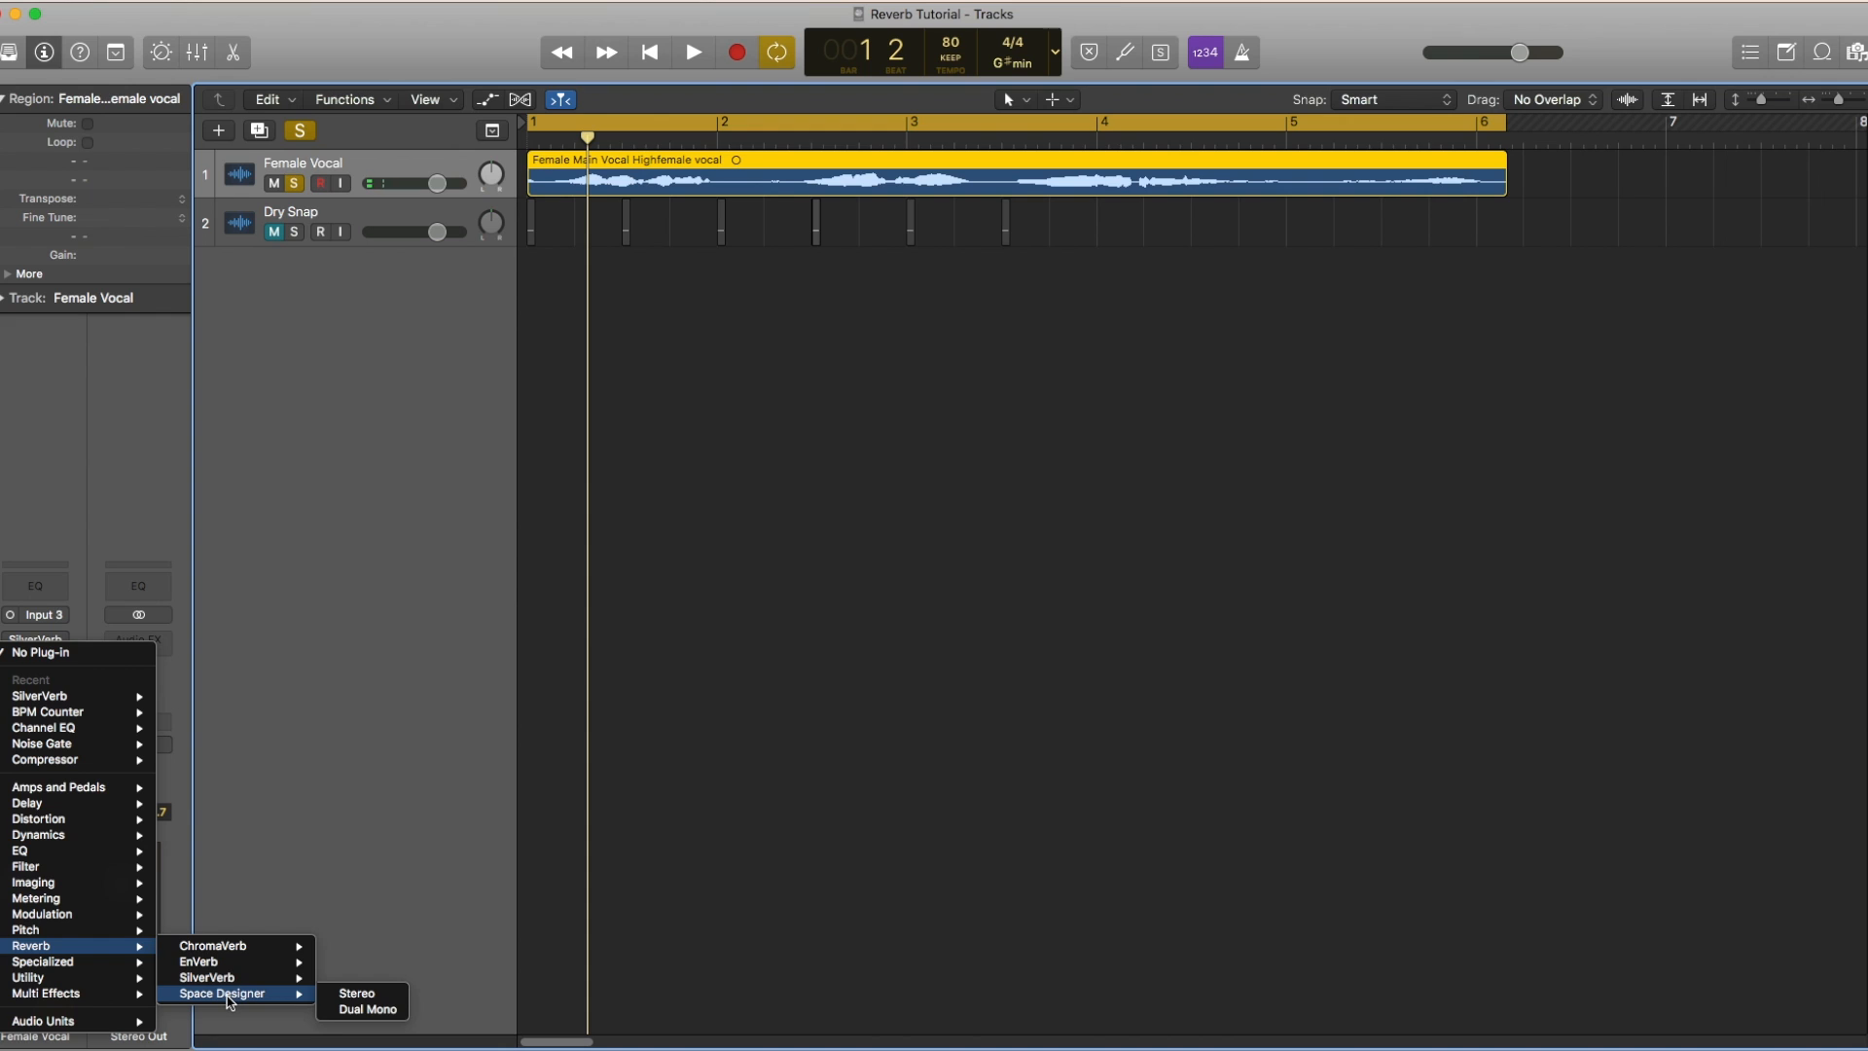
{"action": "left_click", "coordinate": [356, 996]}
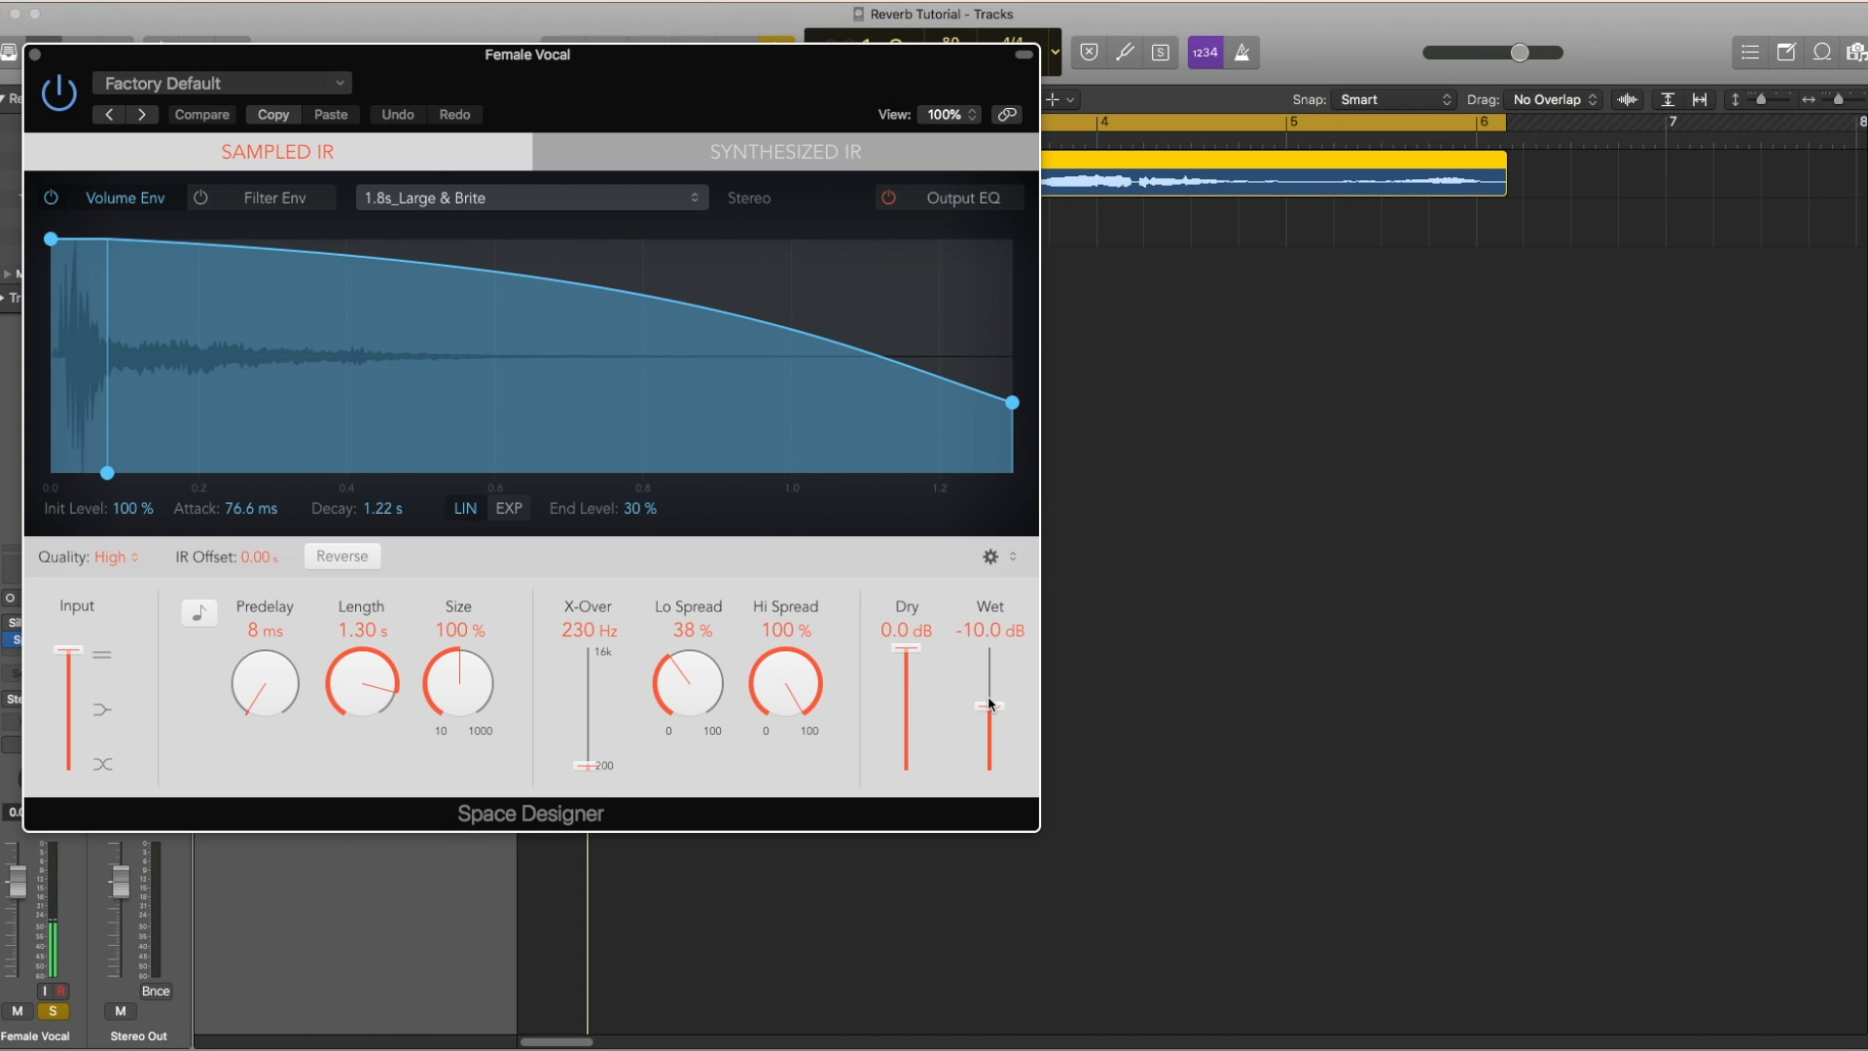
Move the Space Designer window clear of the tracks and play the vocal through its Factory Default setting
{"action": "left_click", "coordinate": [904, 650]}
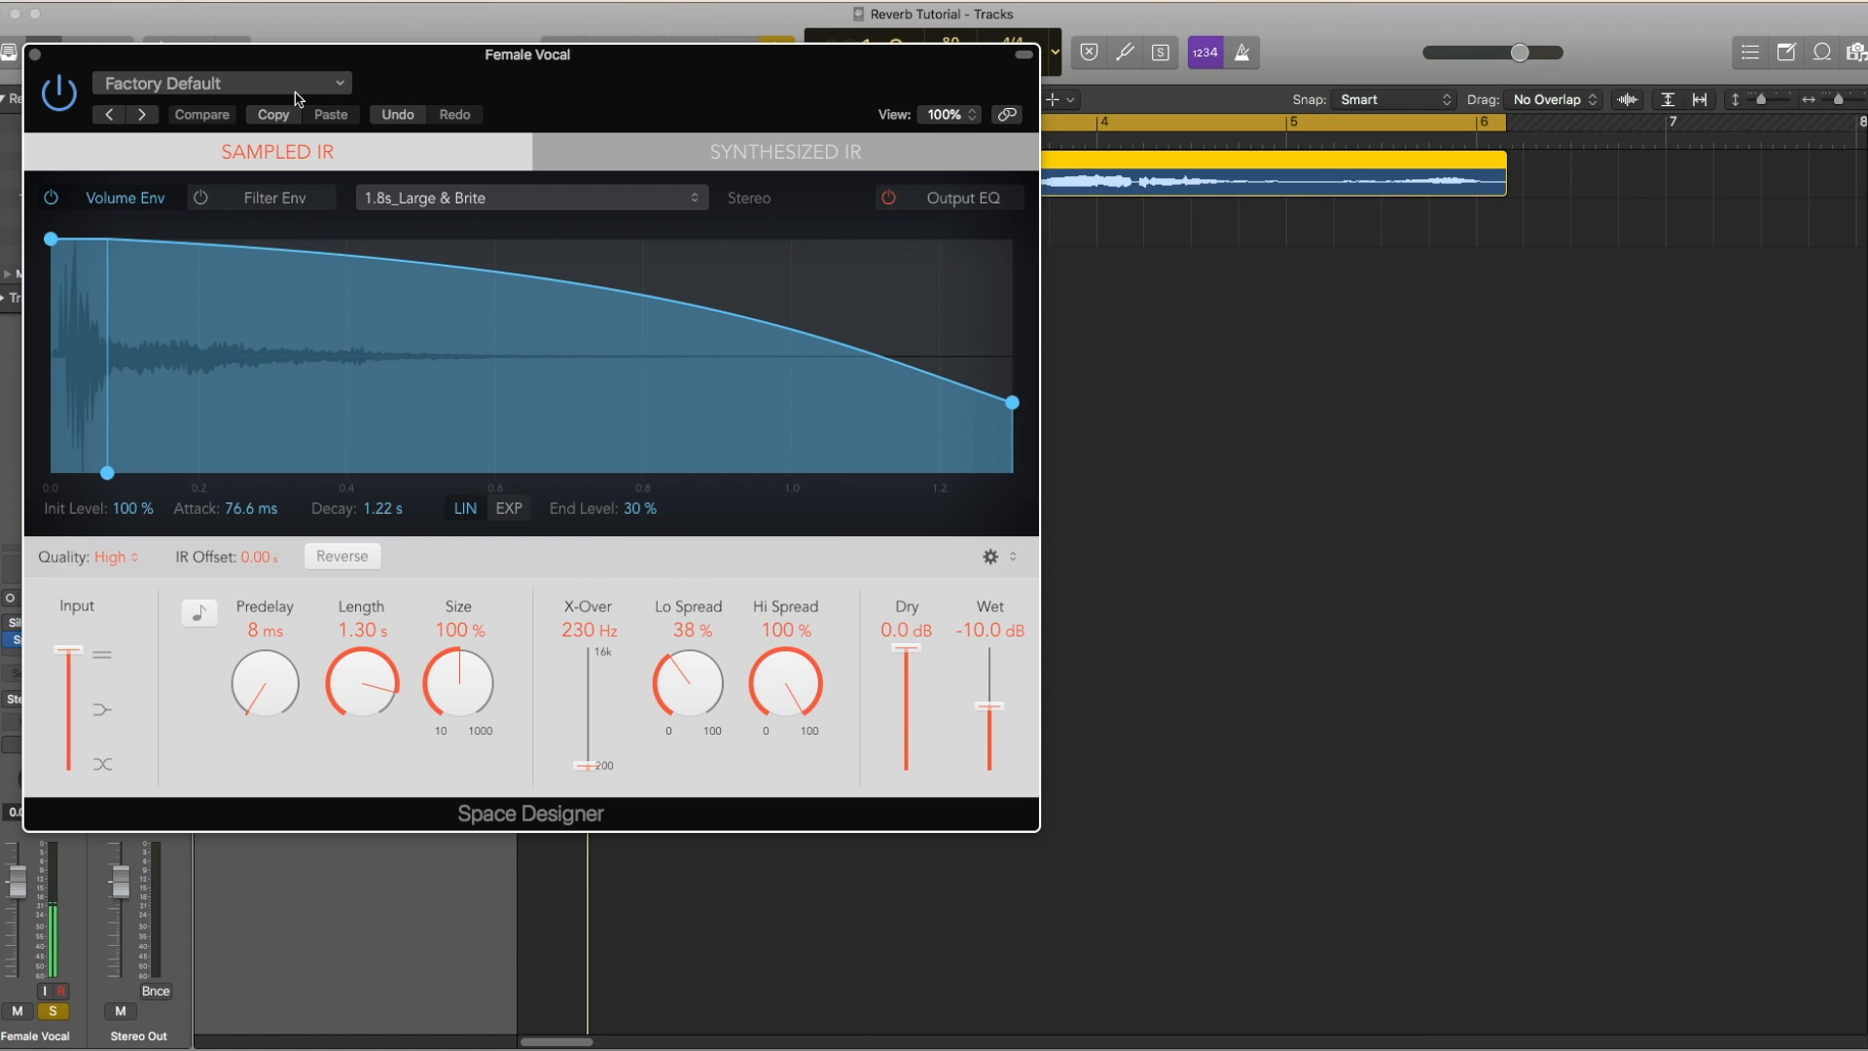
{"action": "left_click_drag", "start_coordinate": [717, 70], "coordinate": [1446, 295]}
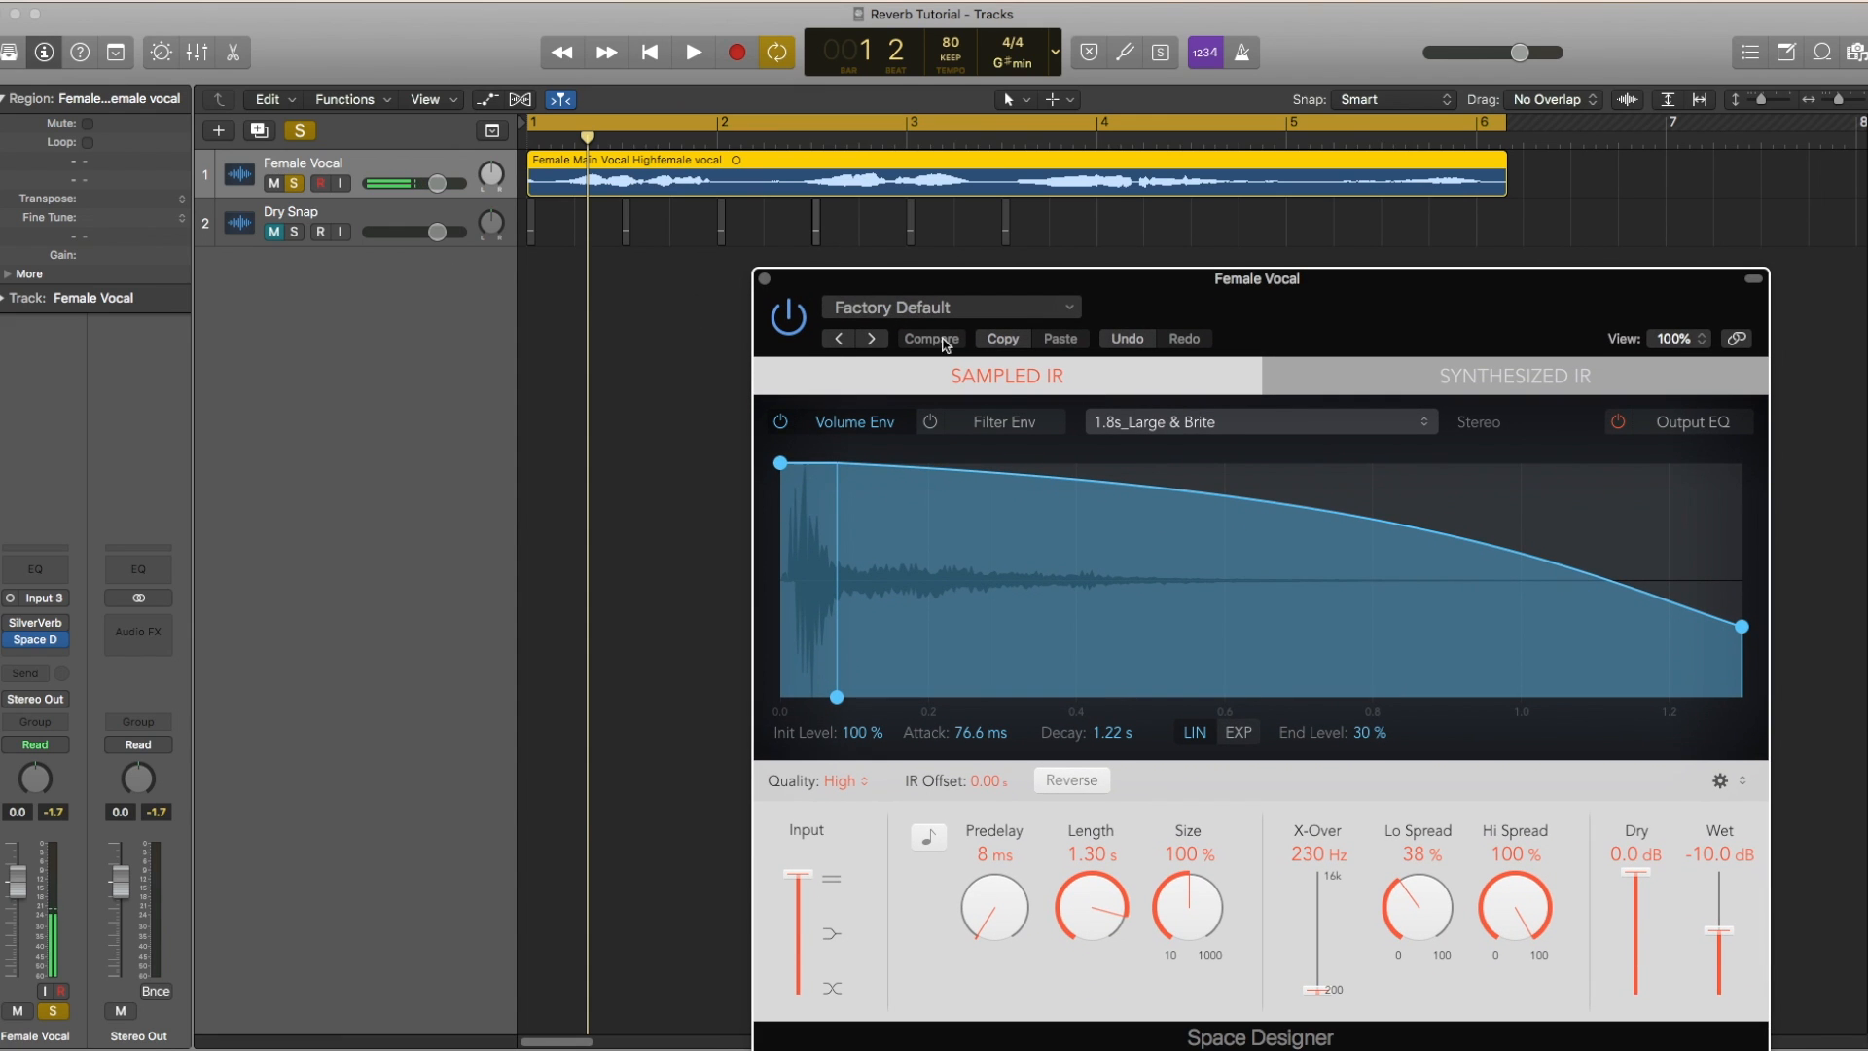
{"action": "key", "text": "space"}
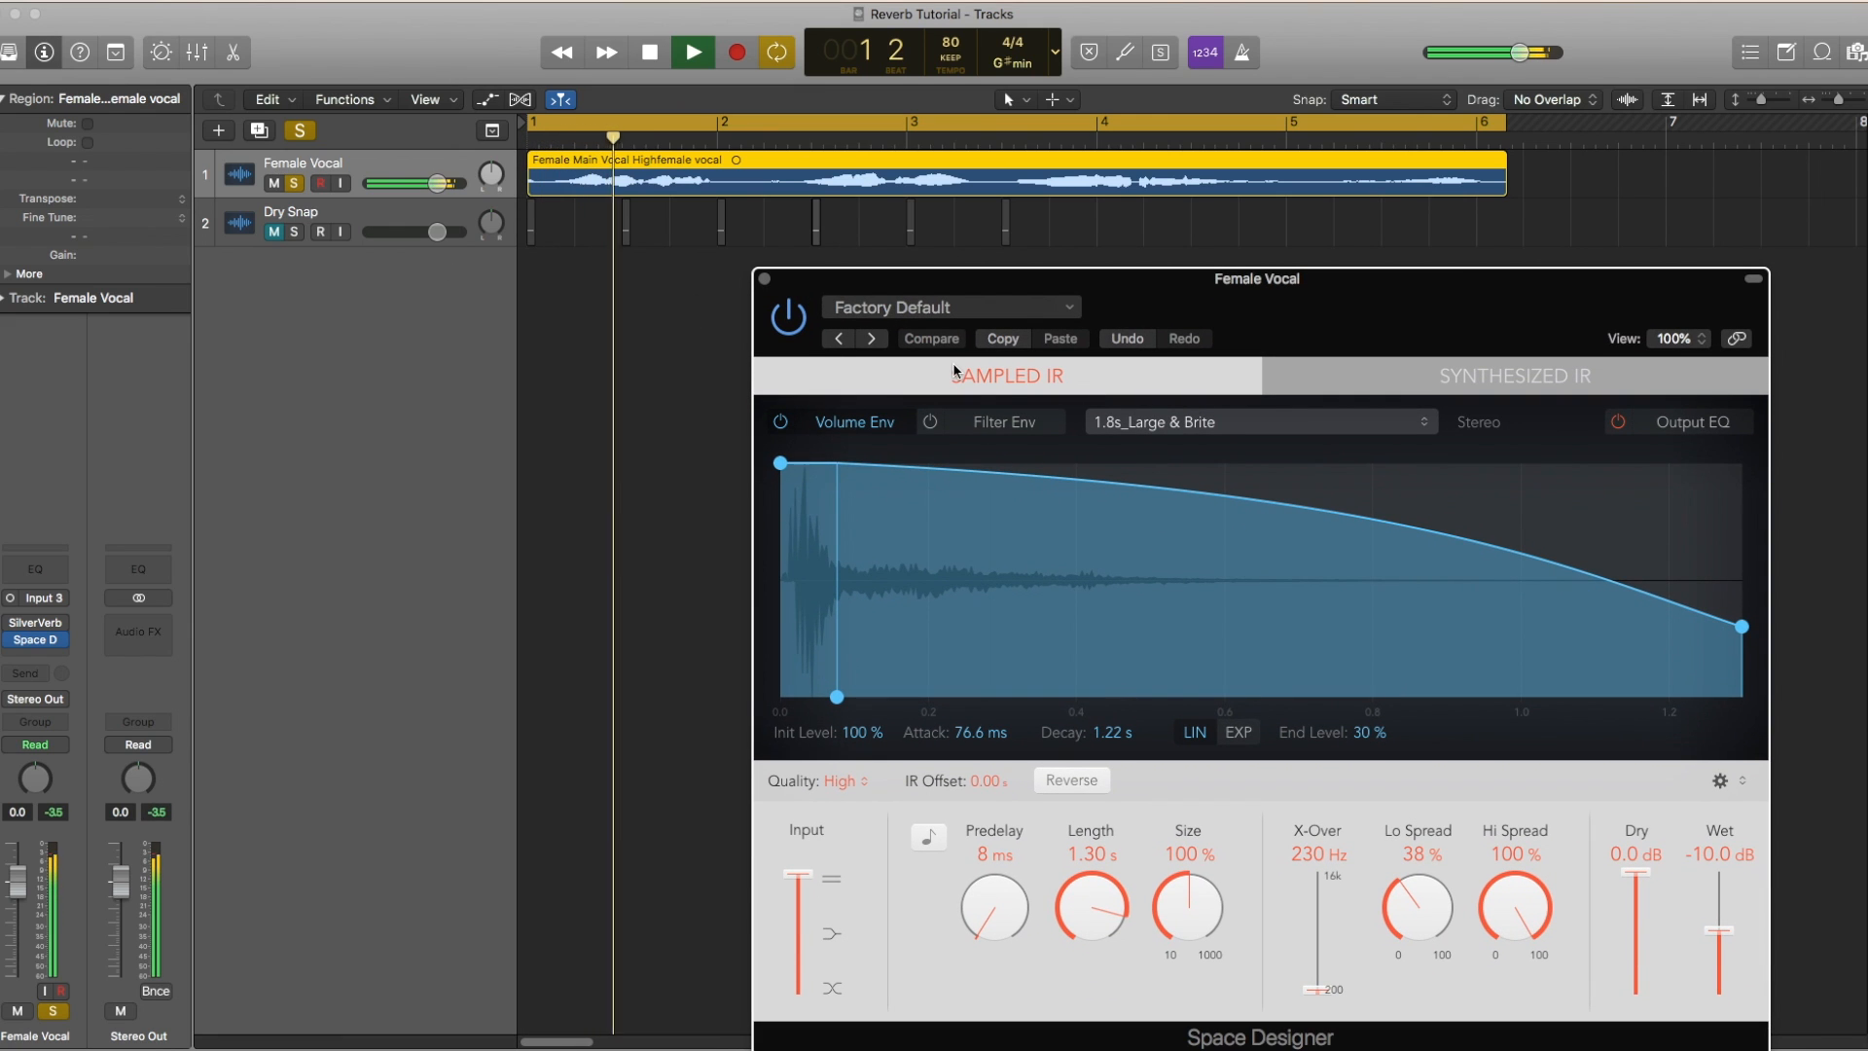
{"action": "key", "text": "space"}
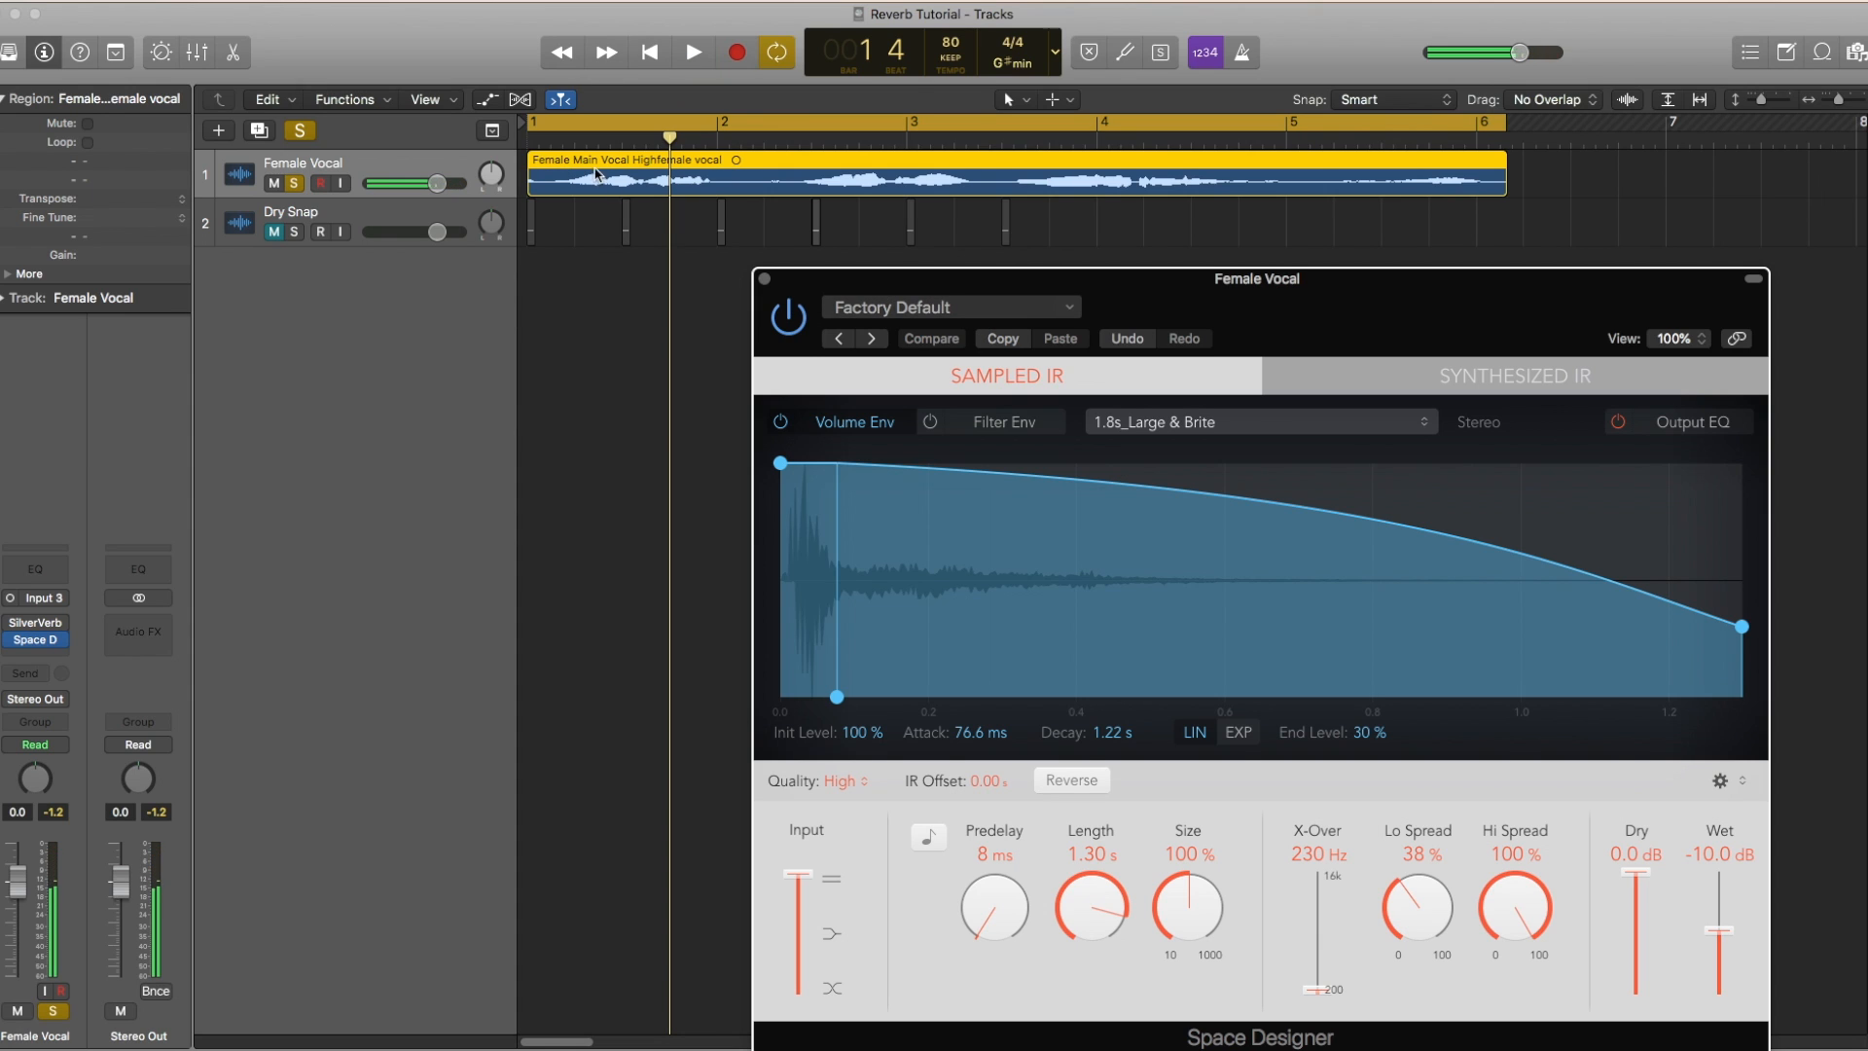
Load the 02.3s R&B Plate preset from the large-space plate reverbs in Space Designer
{"action": "left_click", "coordinate": [1051, 309]}
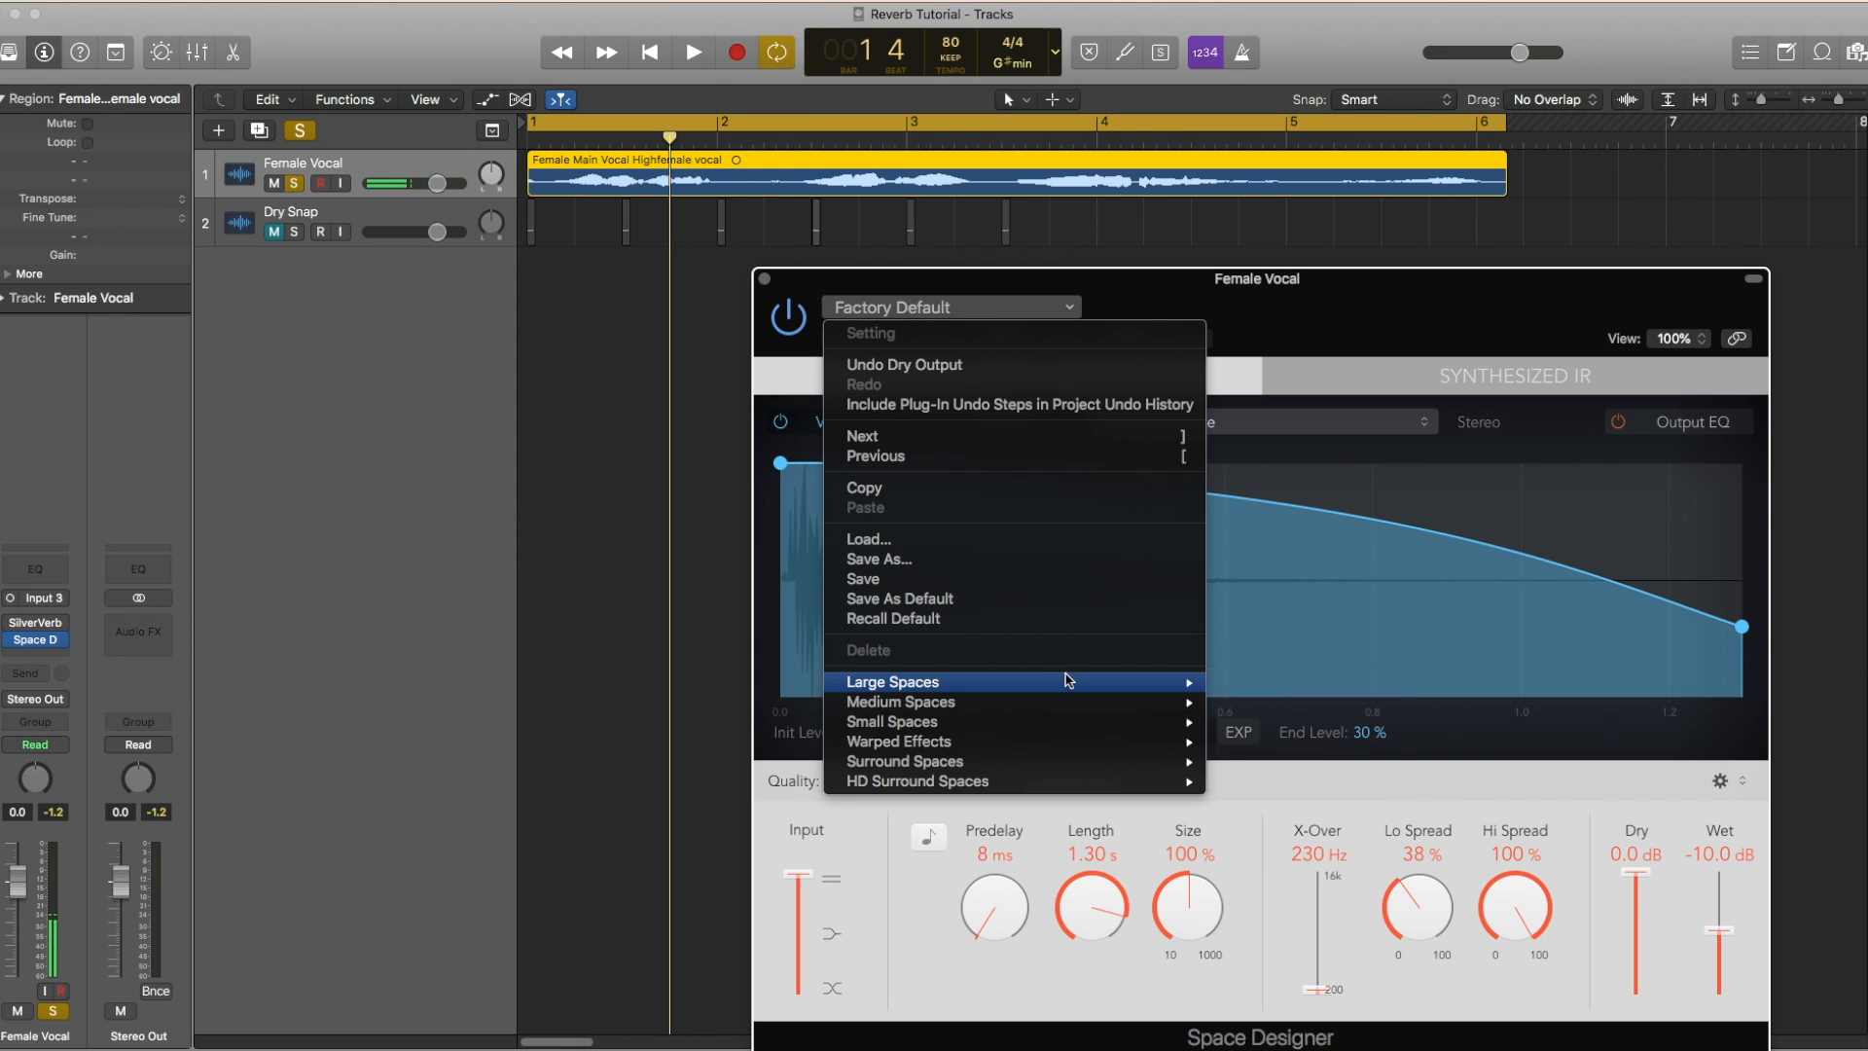
{"action": "mouse_move", "coordinate": [1070, 681]}
{"action": "mouse_move", "coordinate": [1309, 722]}
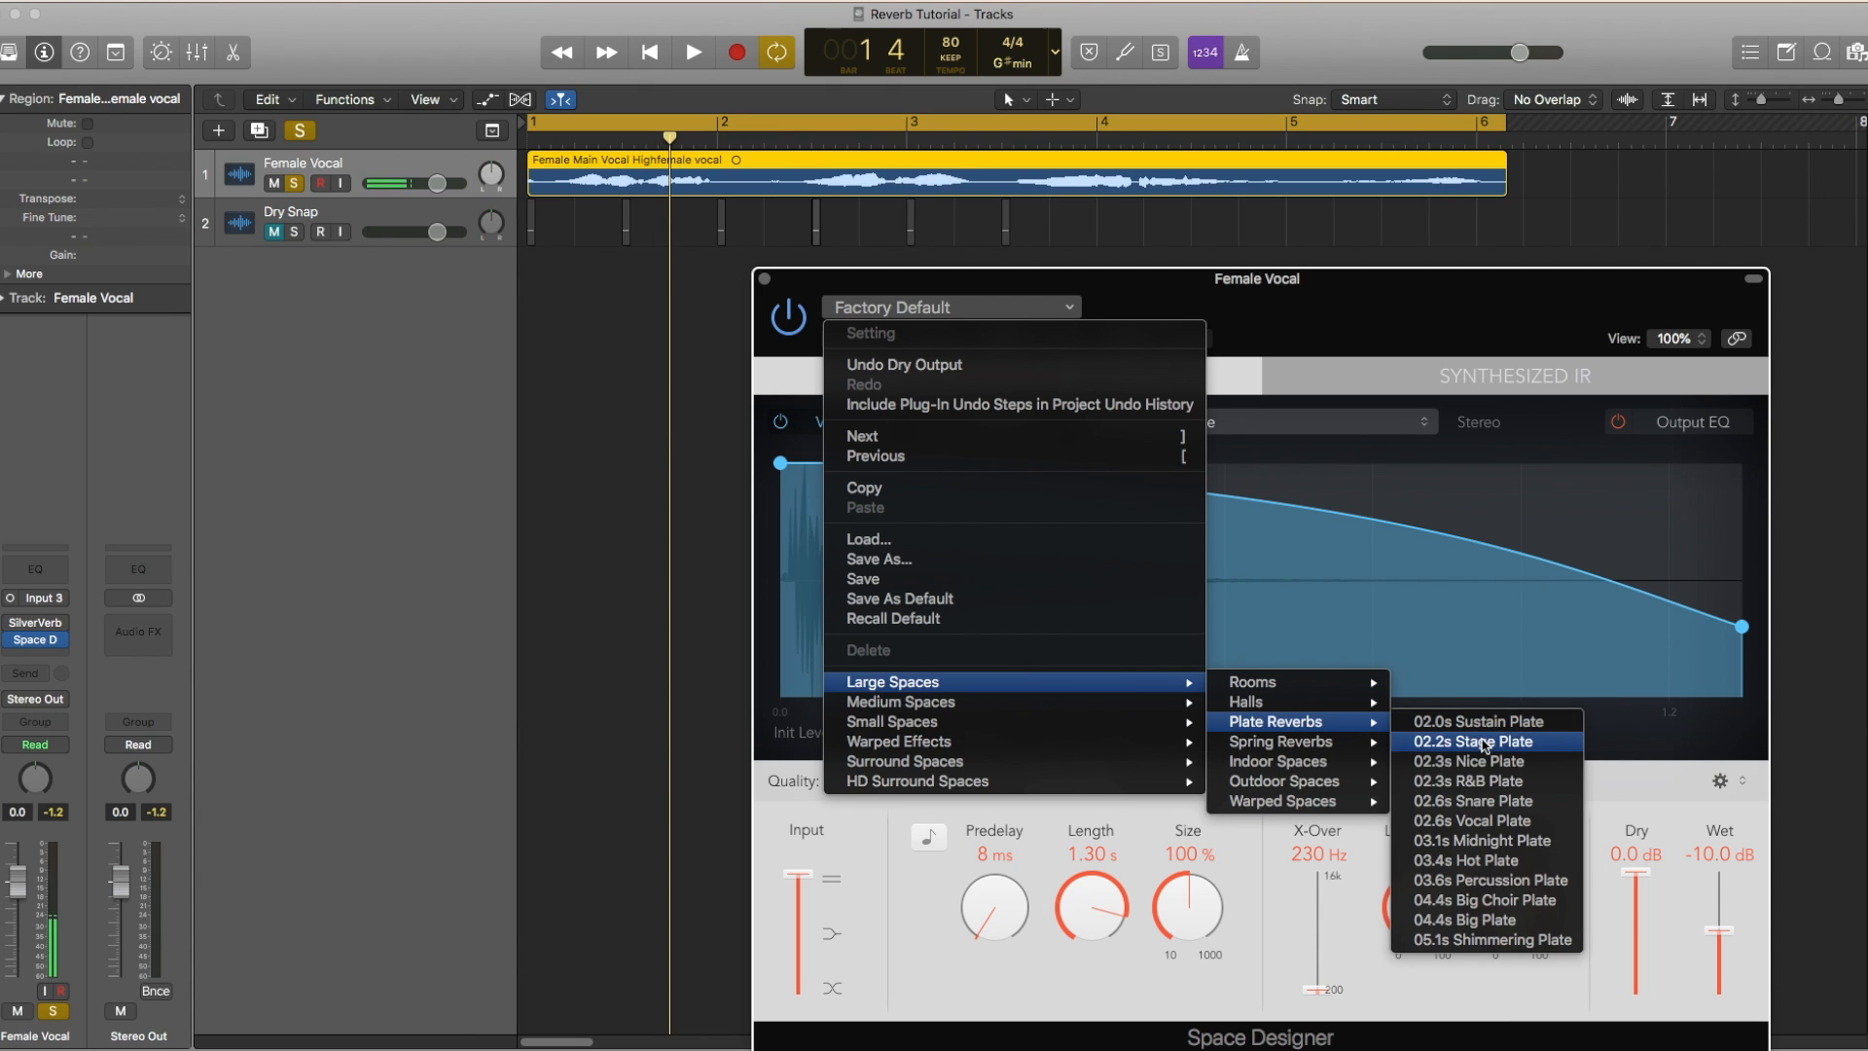
{"action": "left_click", "coordinate": [1543, 786]}
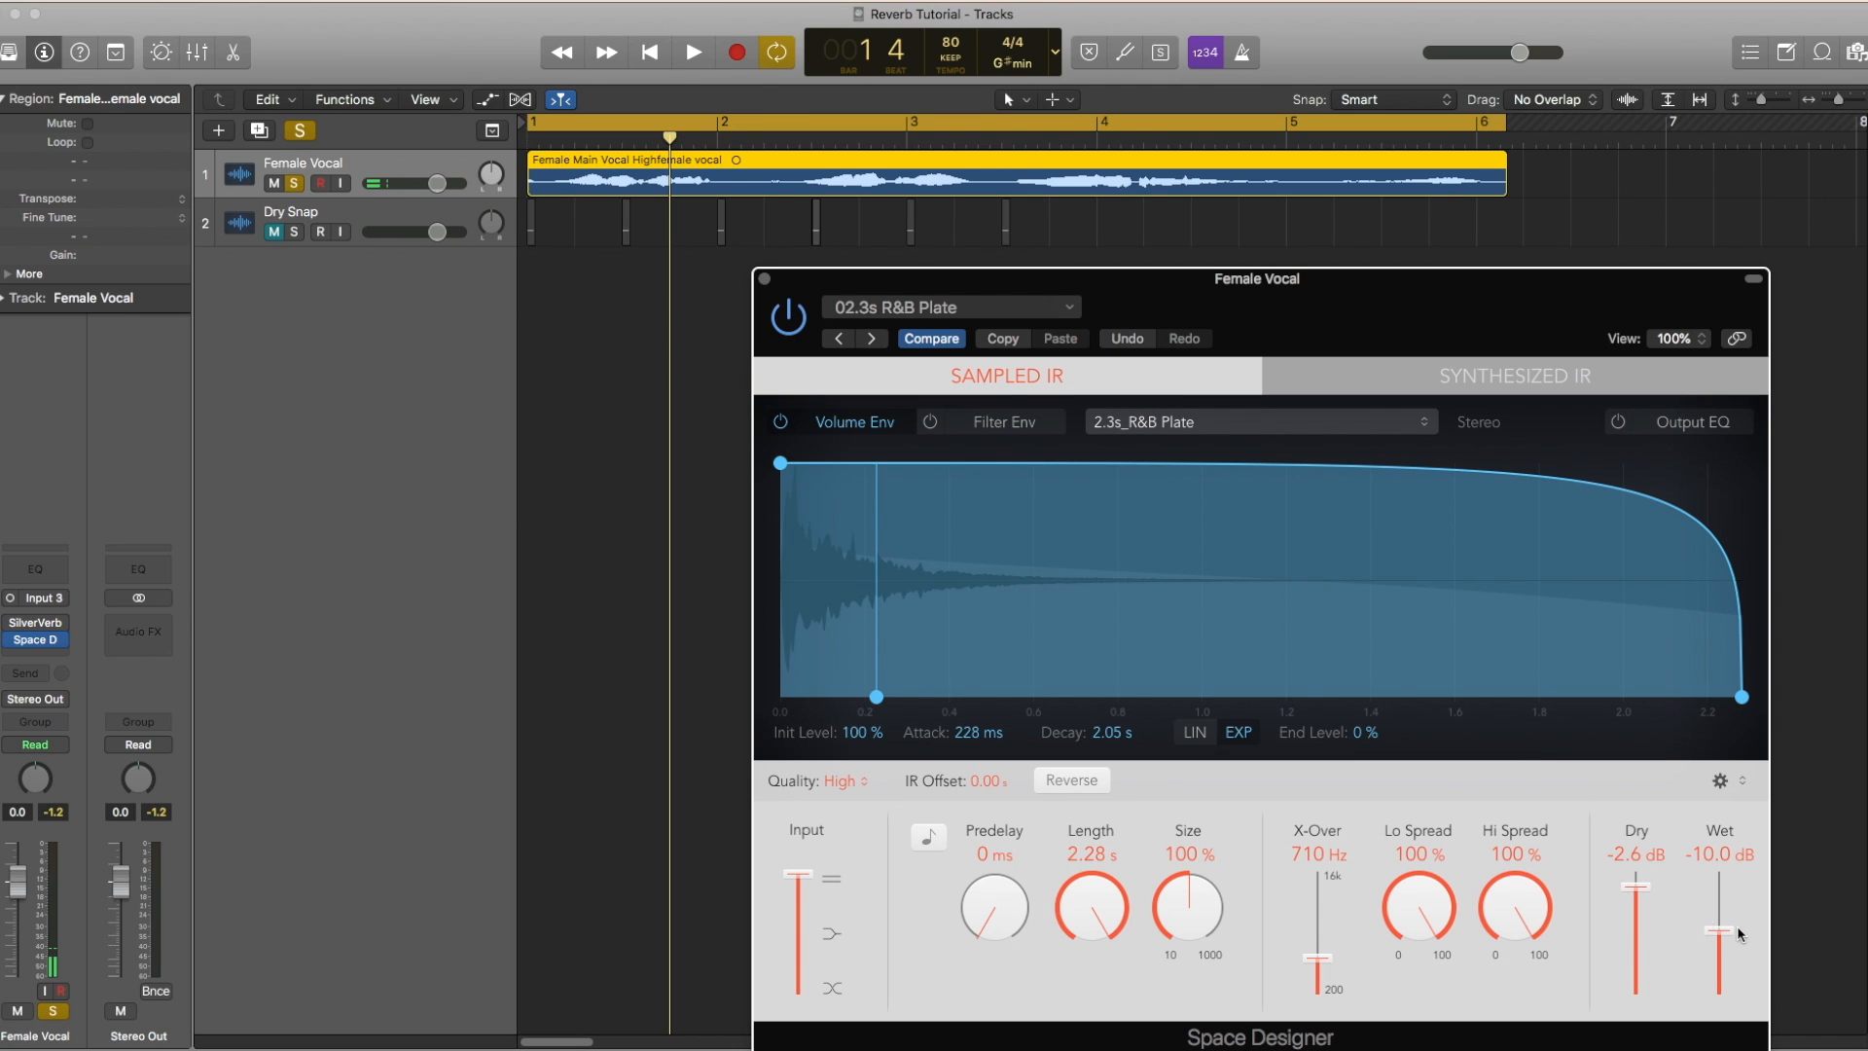
{"action": "left_click", "coordinate": [1056, 310]}
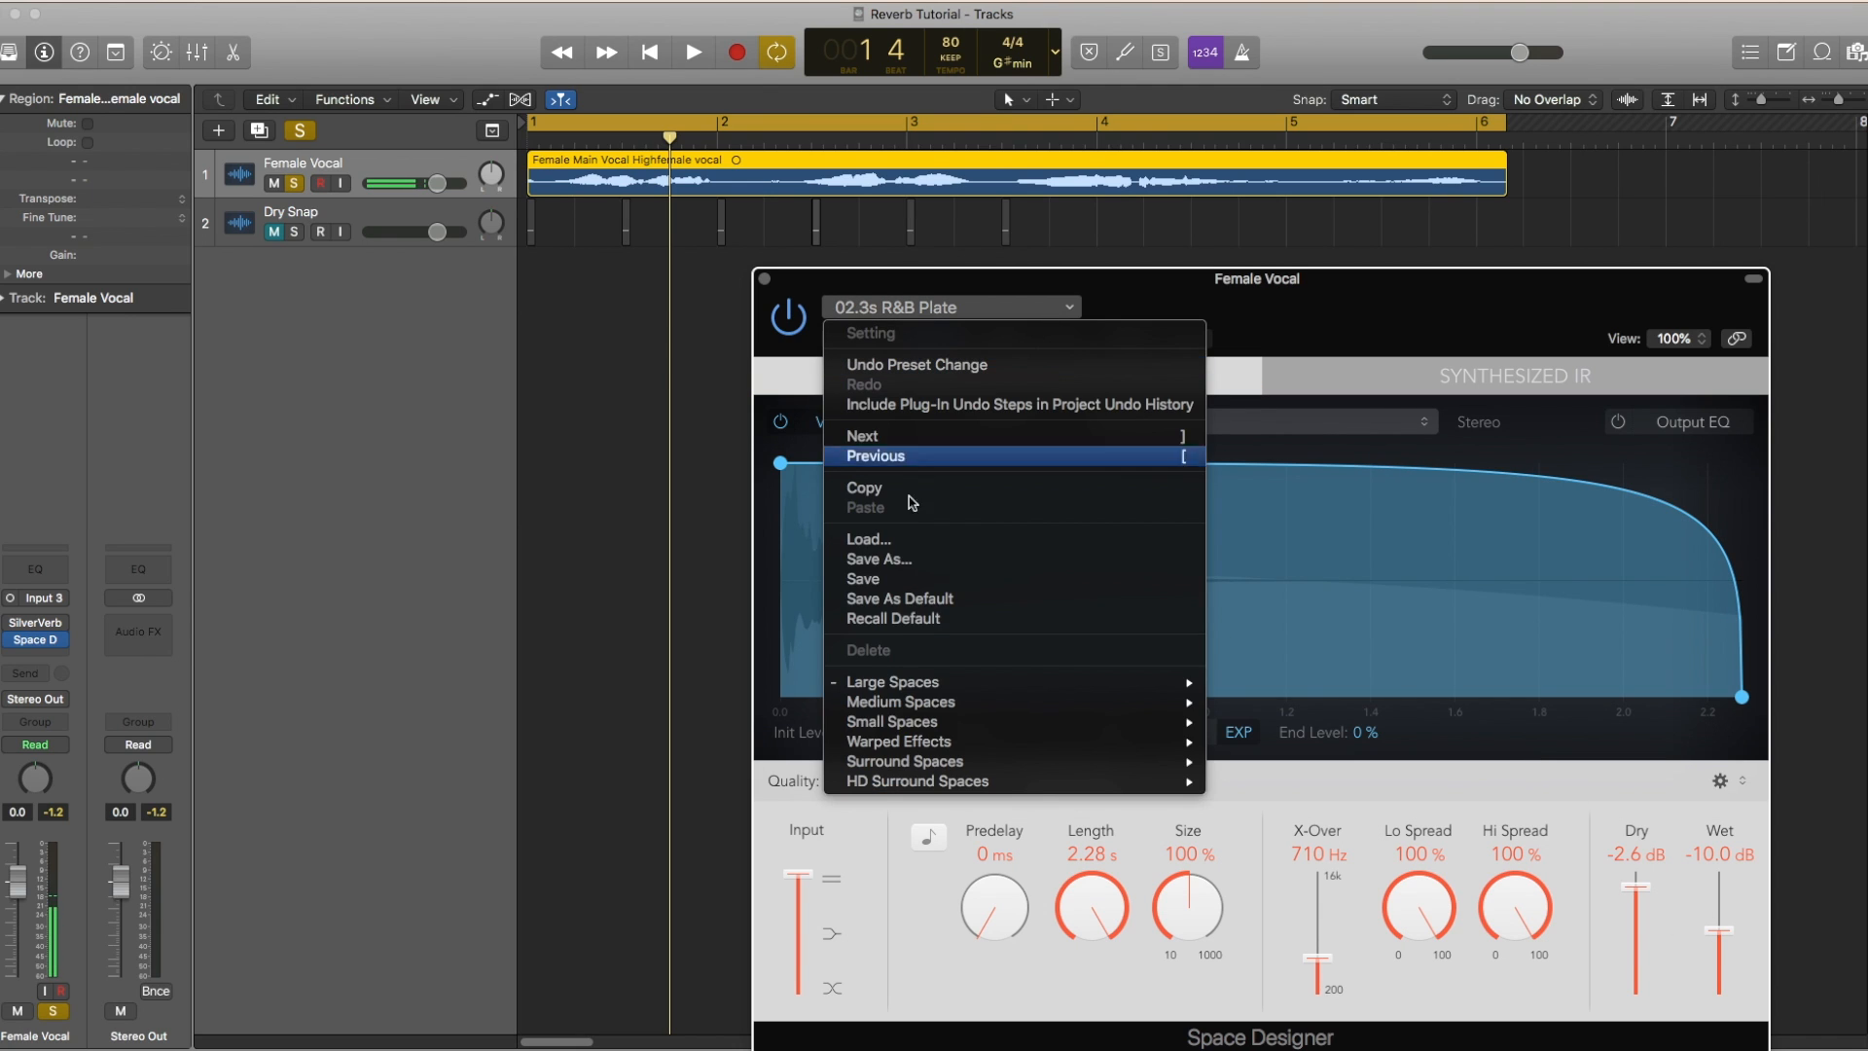
{"action": "mouse_move", "coordinate": [925, 750]}
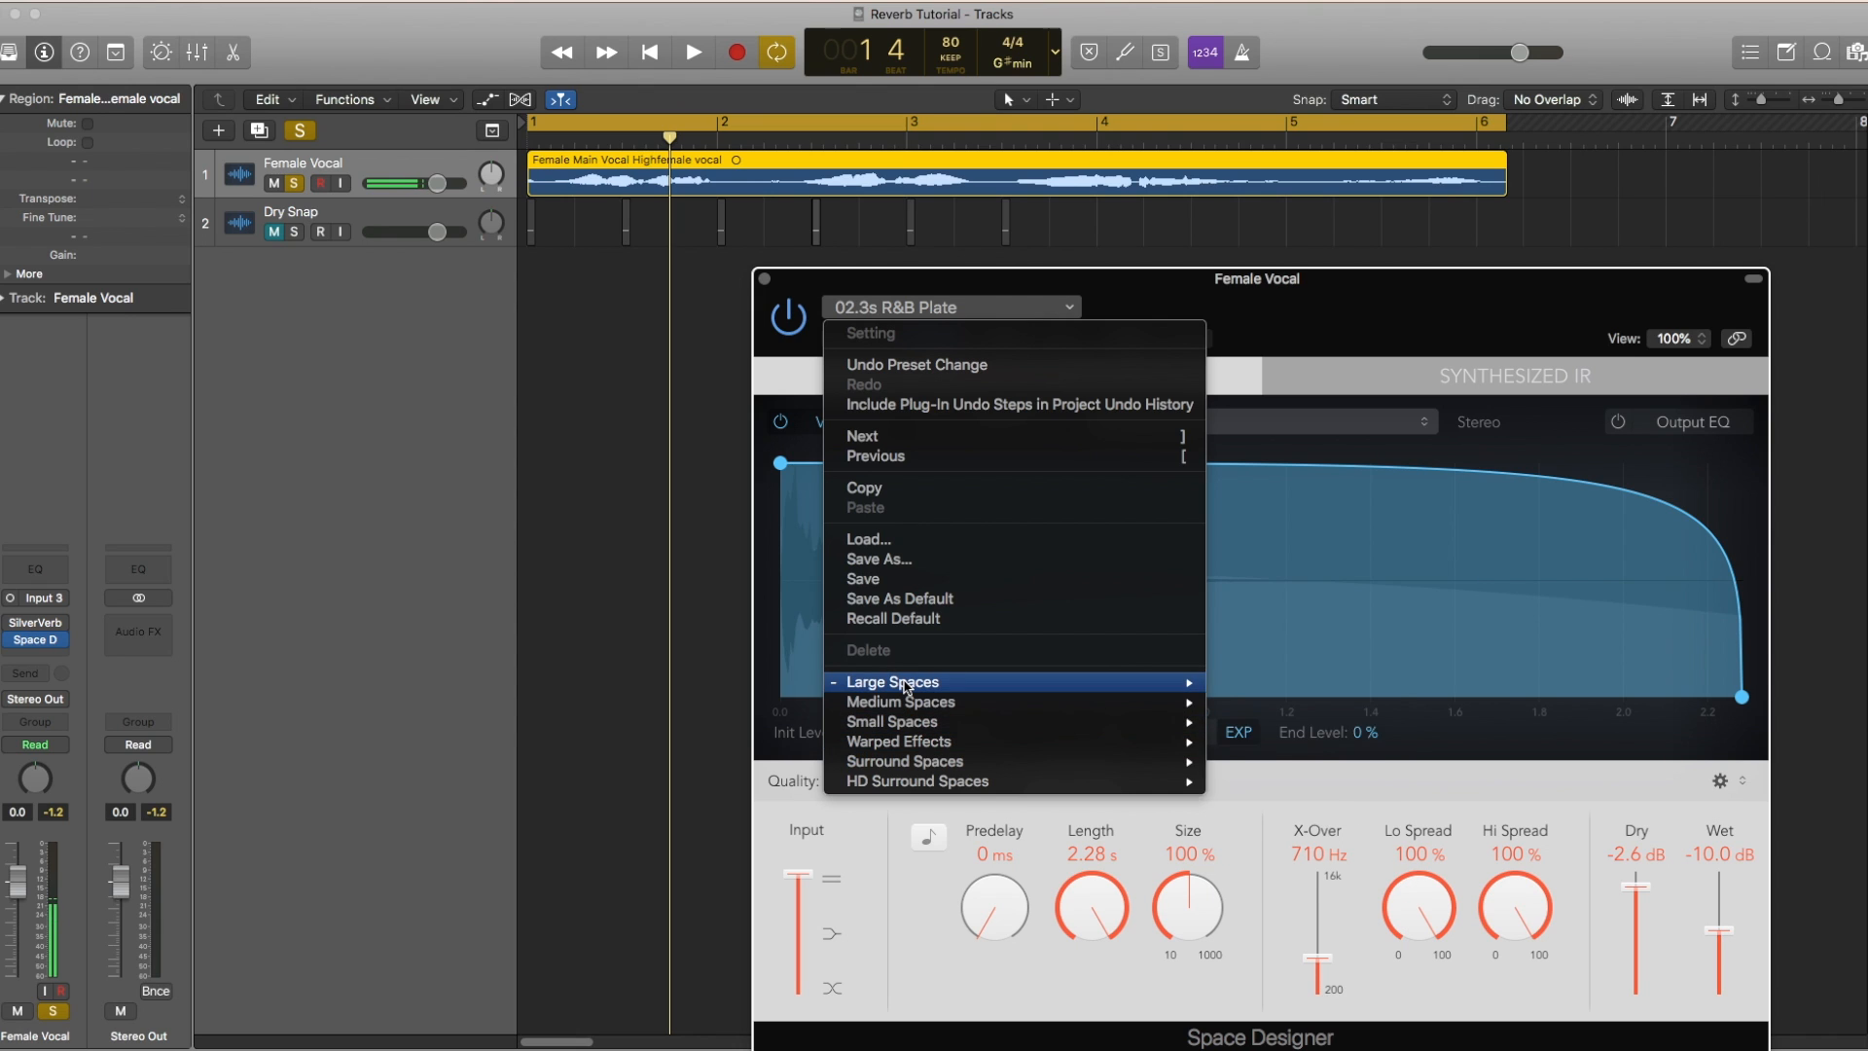
{"action": "mouse_move", "coordinate": [905, 685]}
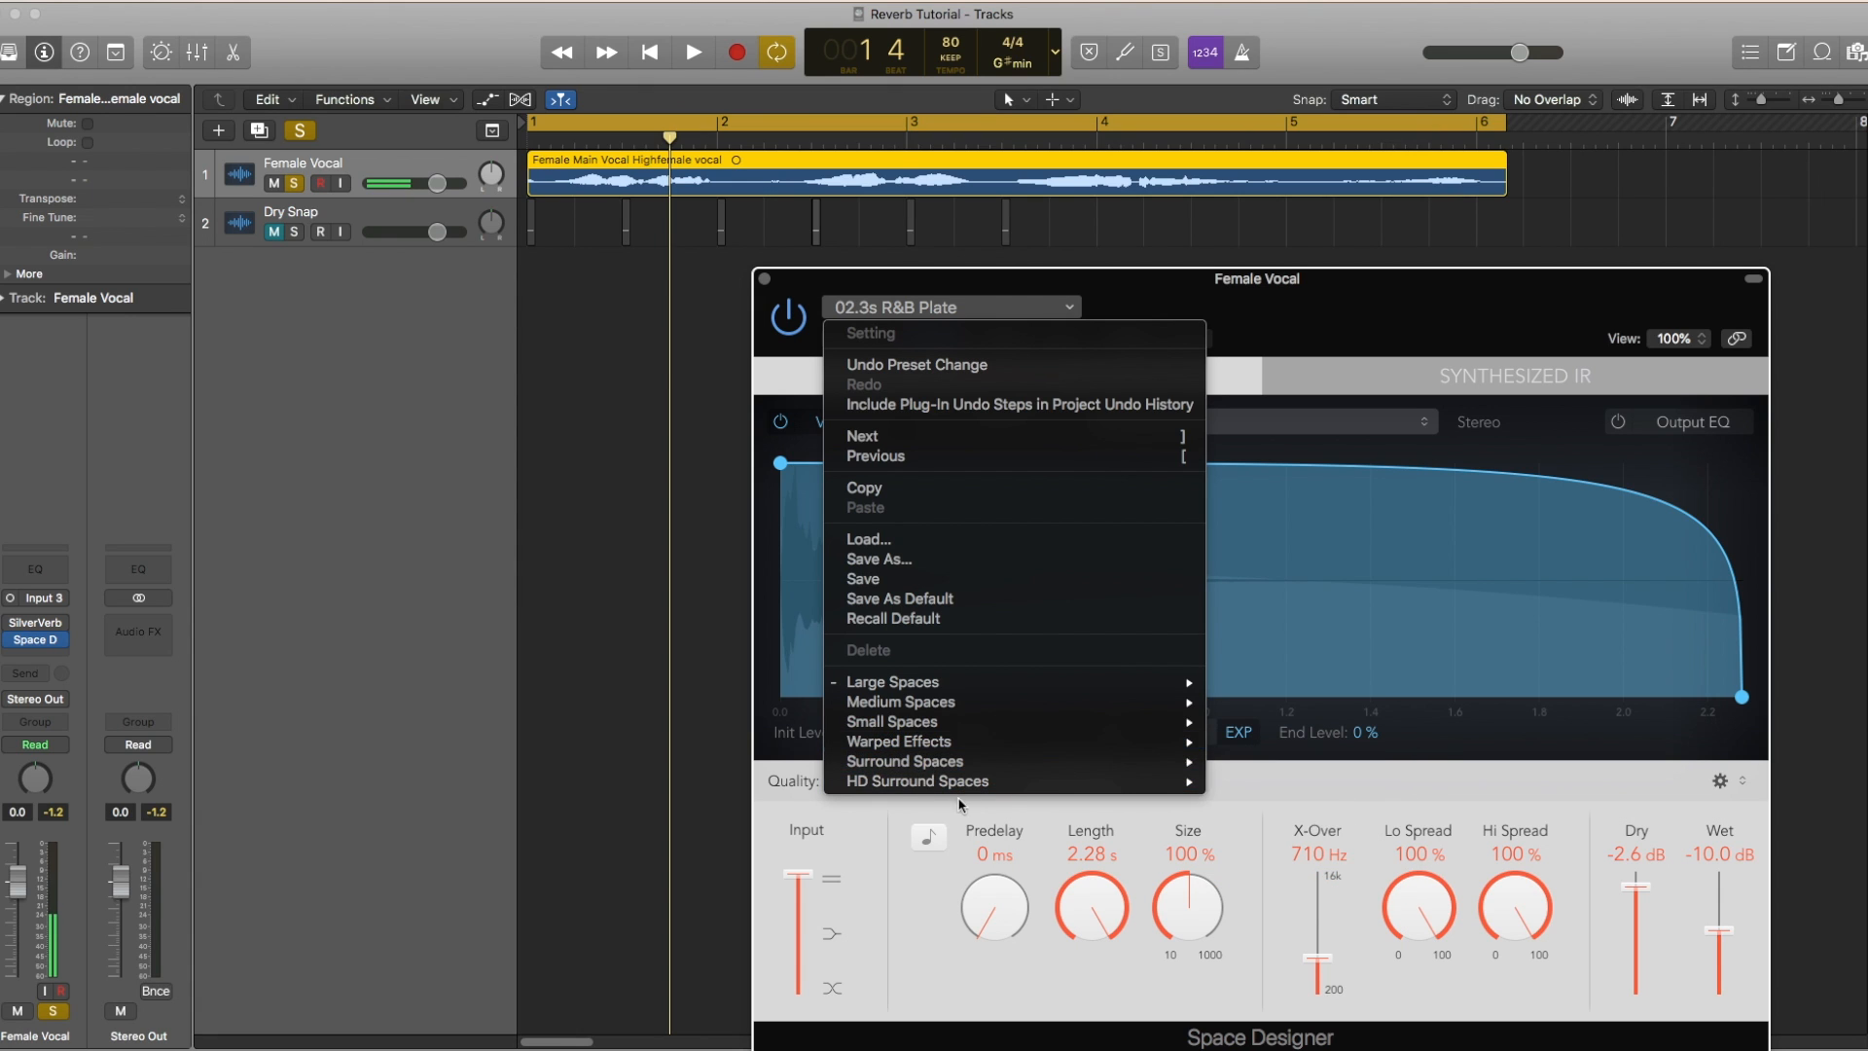
{"action": "left_click", "coordinate": [1372, 805]}
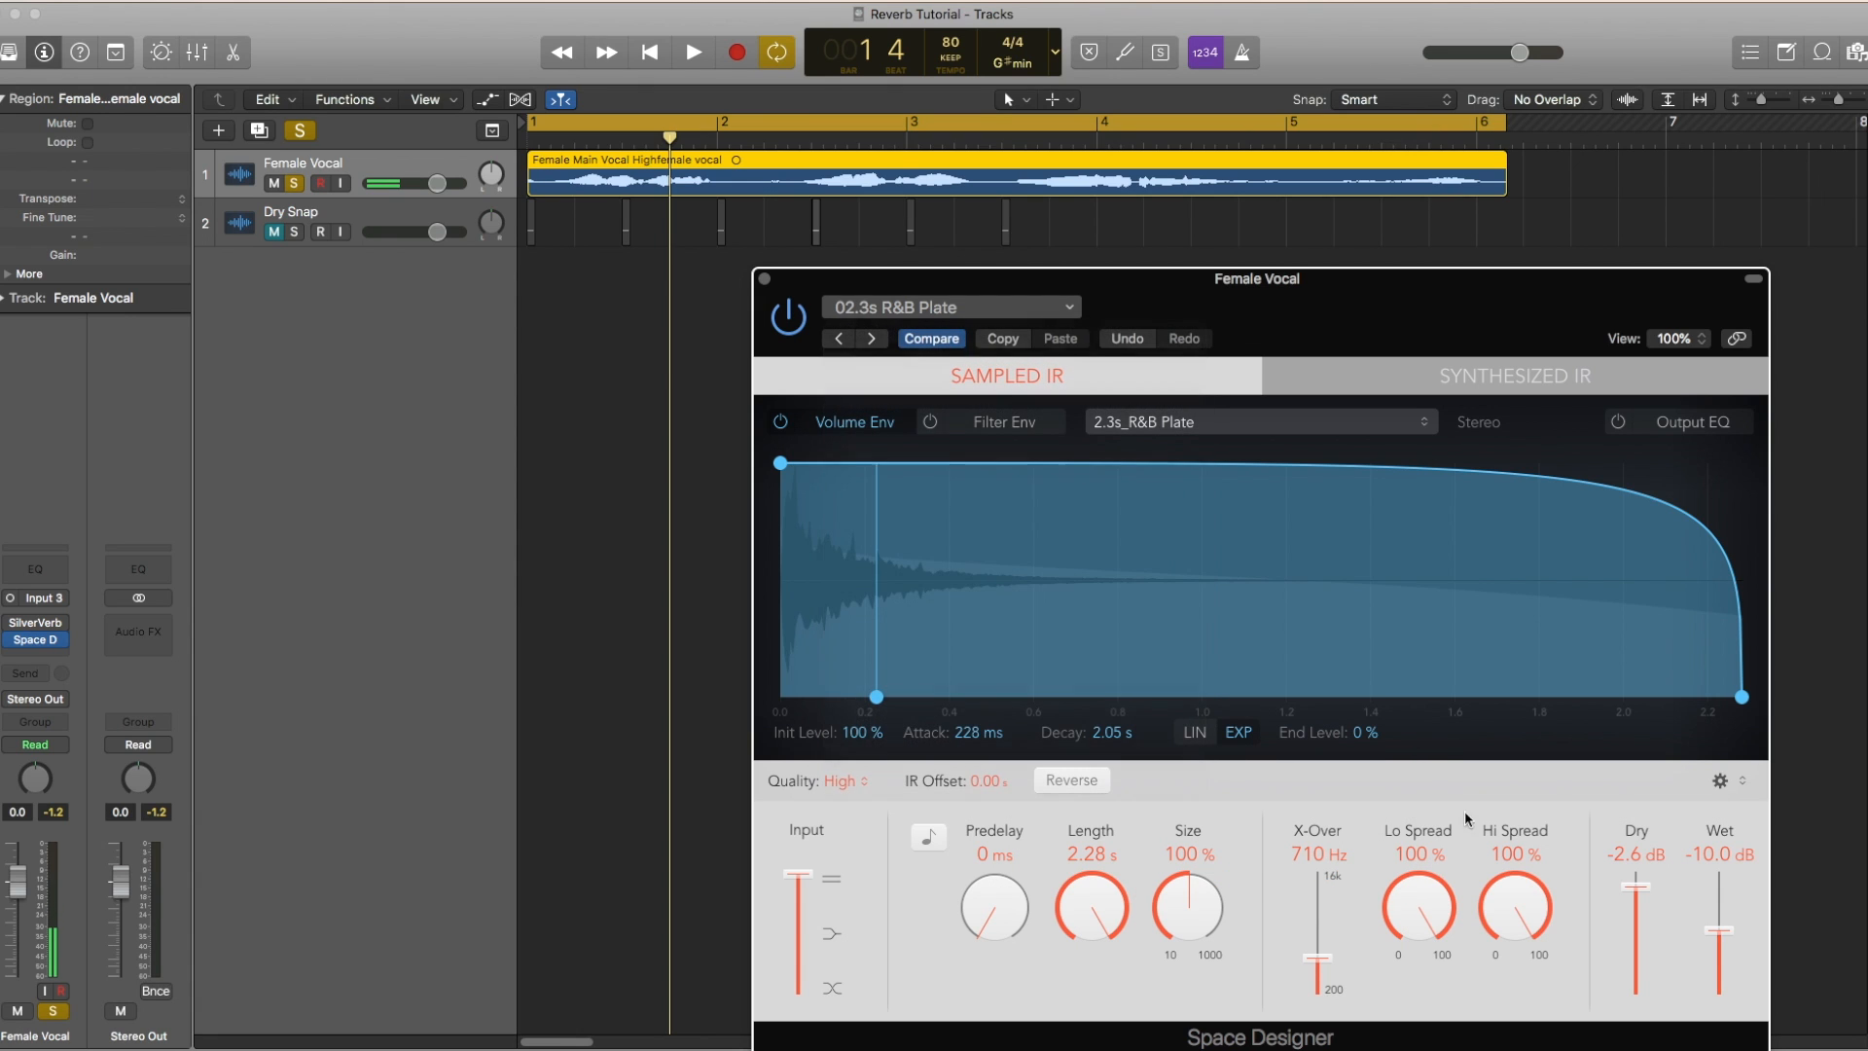
Set Space Designer's dry level to 0.0 dB and wet level to -16.0 dB while playing the vocal
{"action": "key", "text": "space"}
{"action": "left_click", "coordinate": [1635, 887], "text": "alt"}
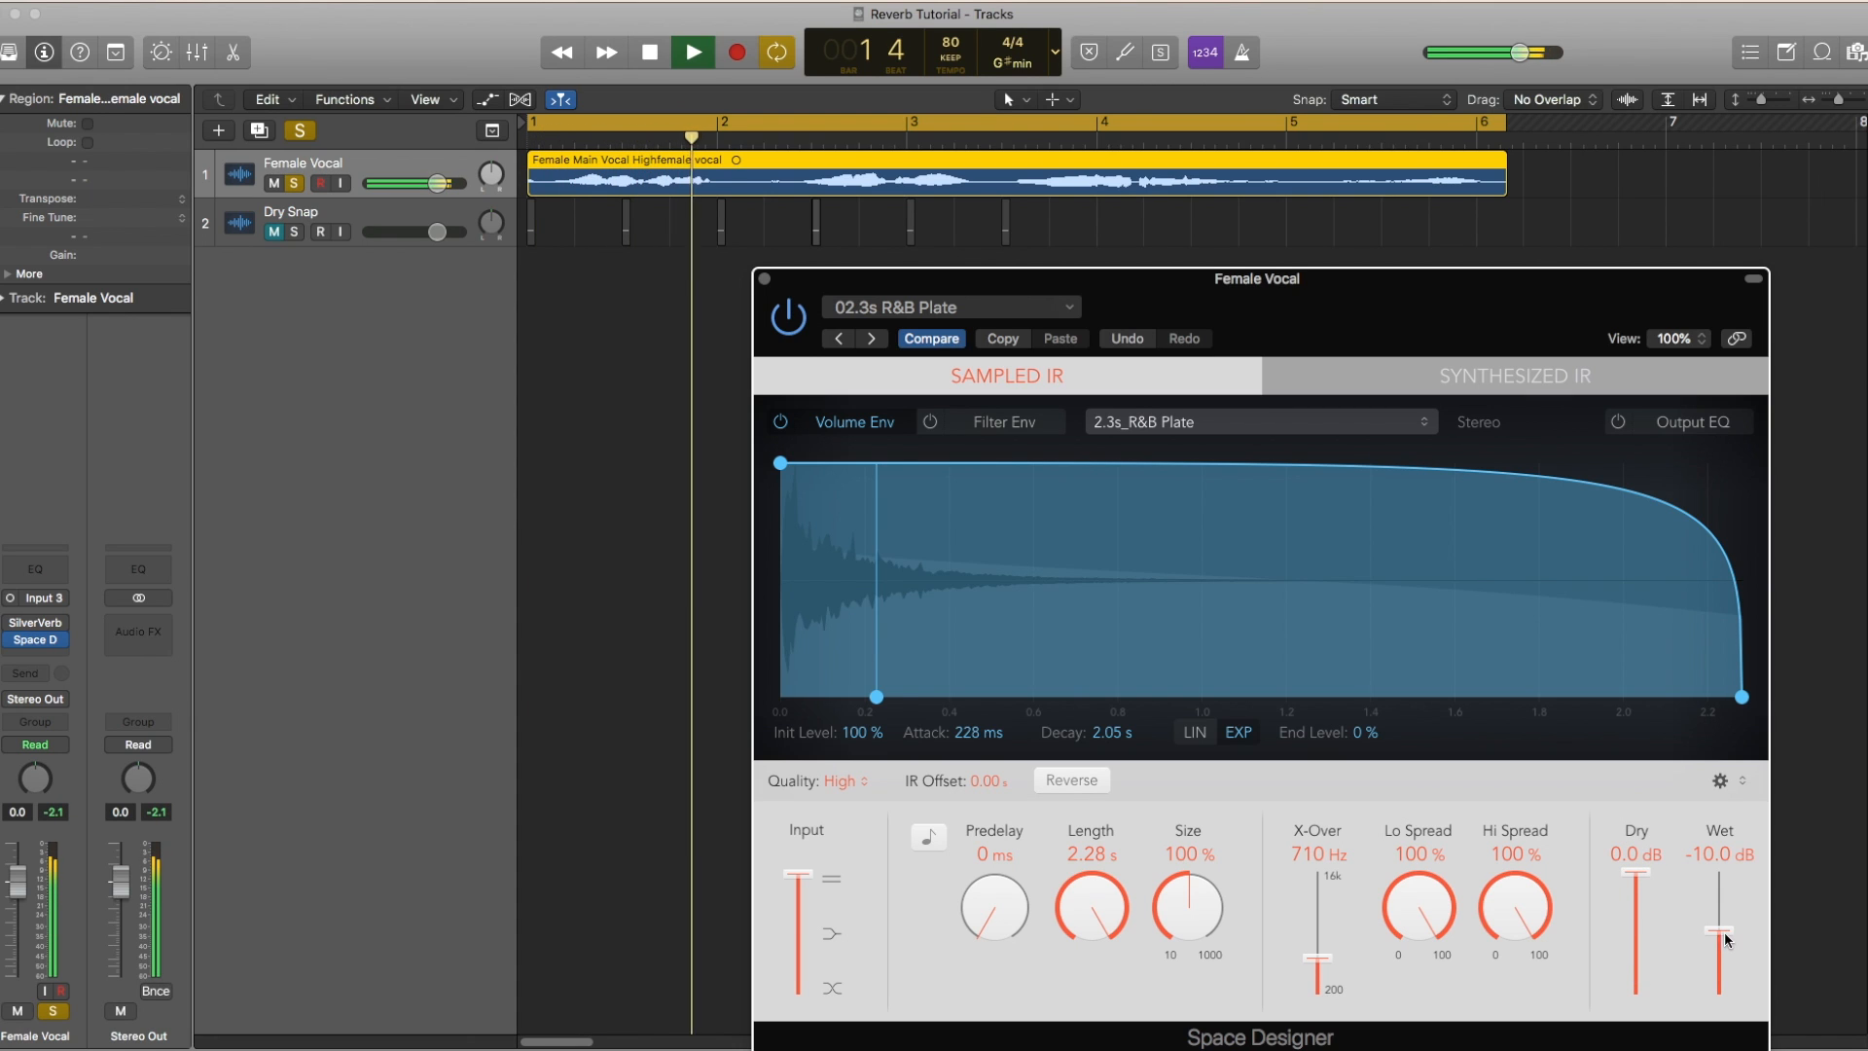
{"action": "left_click_drag", "start_coordinate": [1720, 932], "coordinate": [1725, 946]}
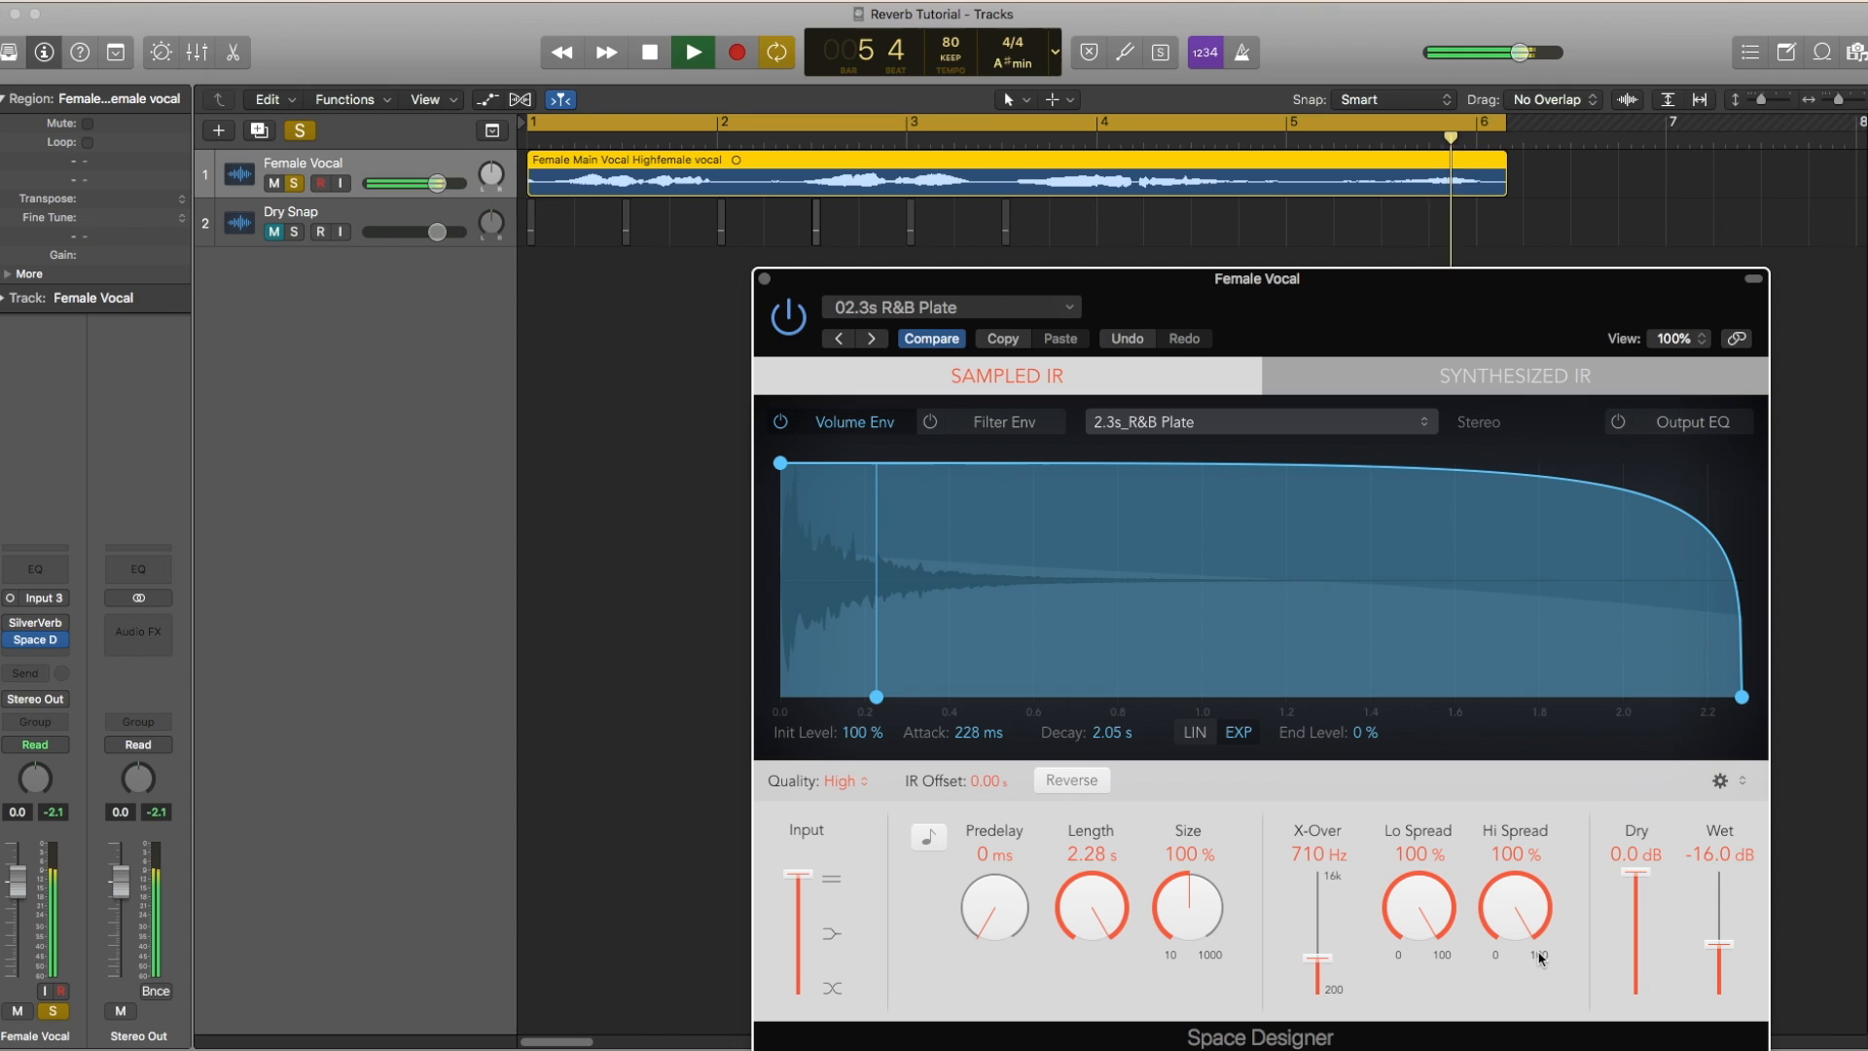
{"action": "key", "text": "space"}
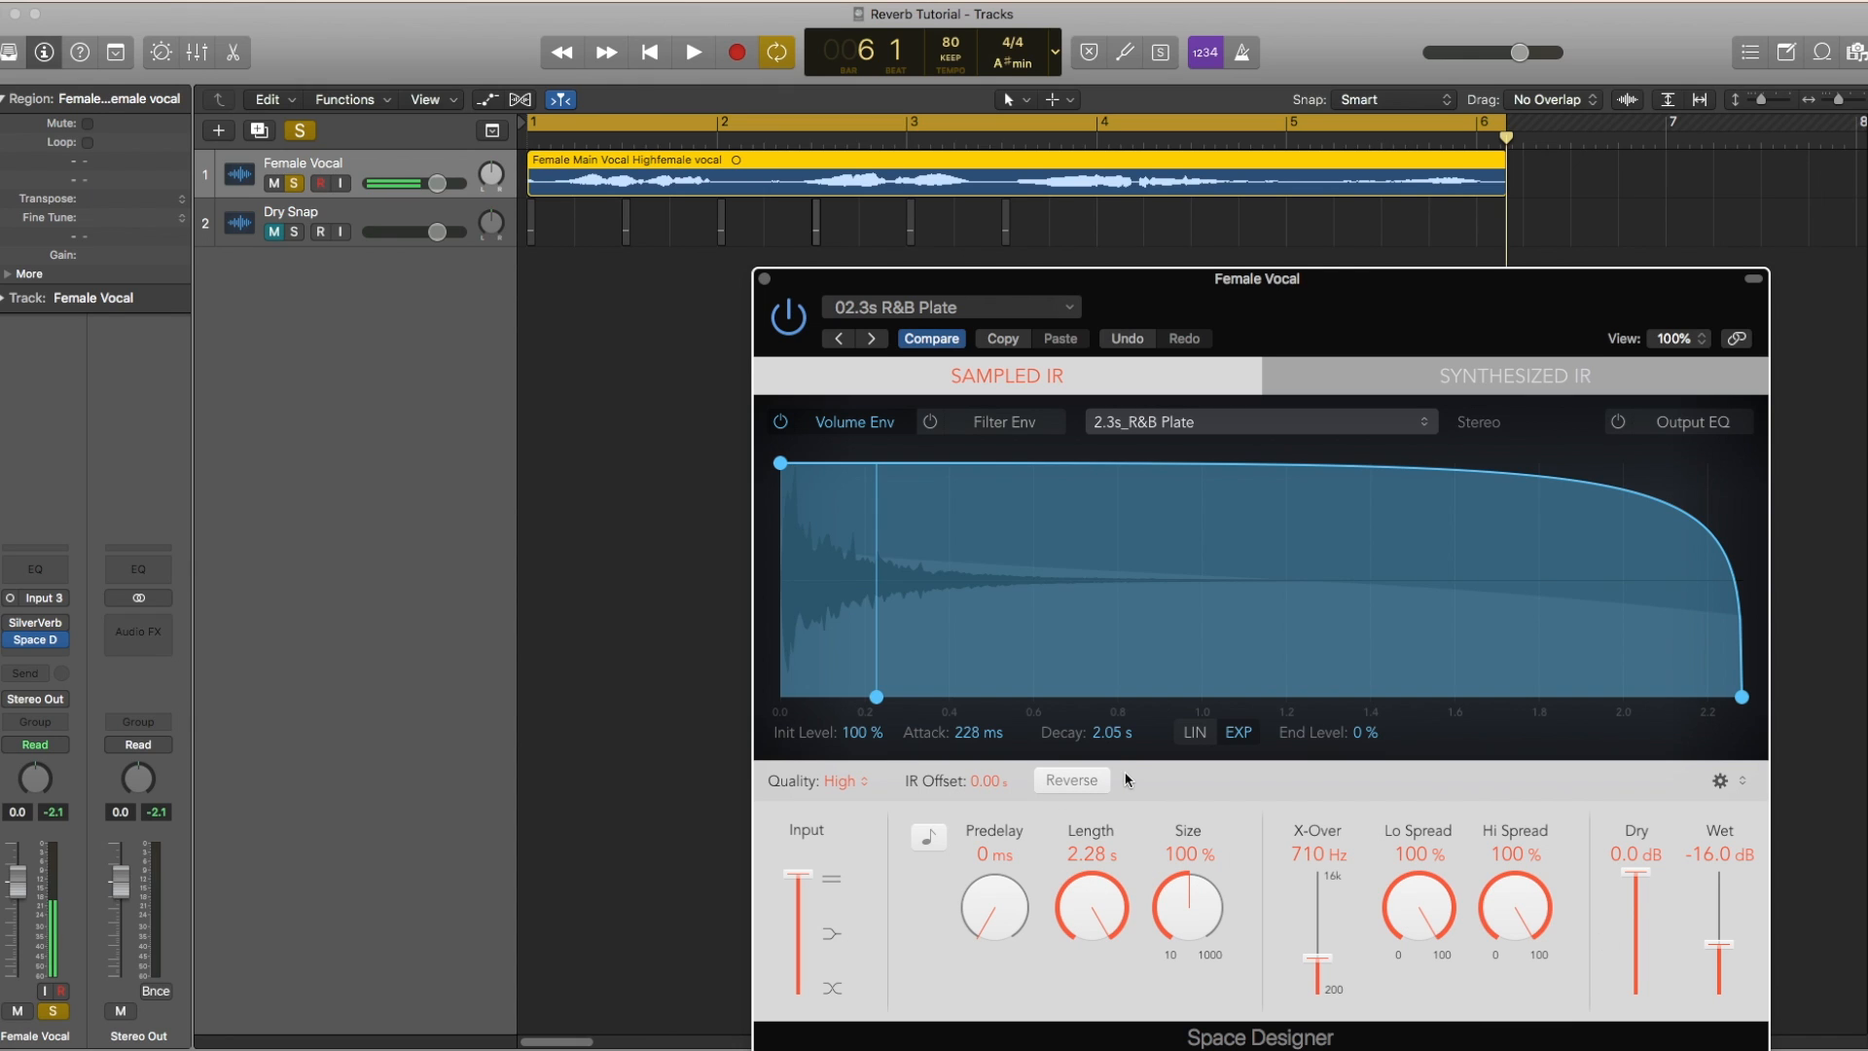
Lower Space Designer's wet level to -20.0 dB and listen to the vocal again
{"action": "left_click_drag", "start_coordinate": [1444, 312], "coordinate": [1315, 187]}
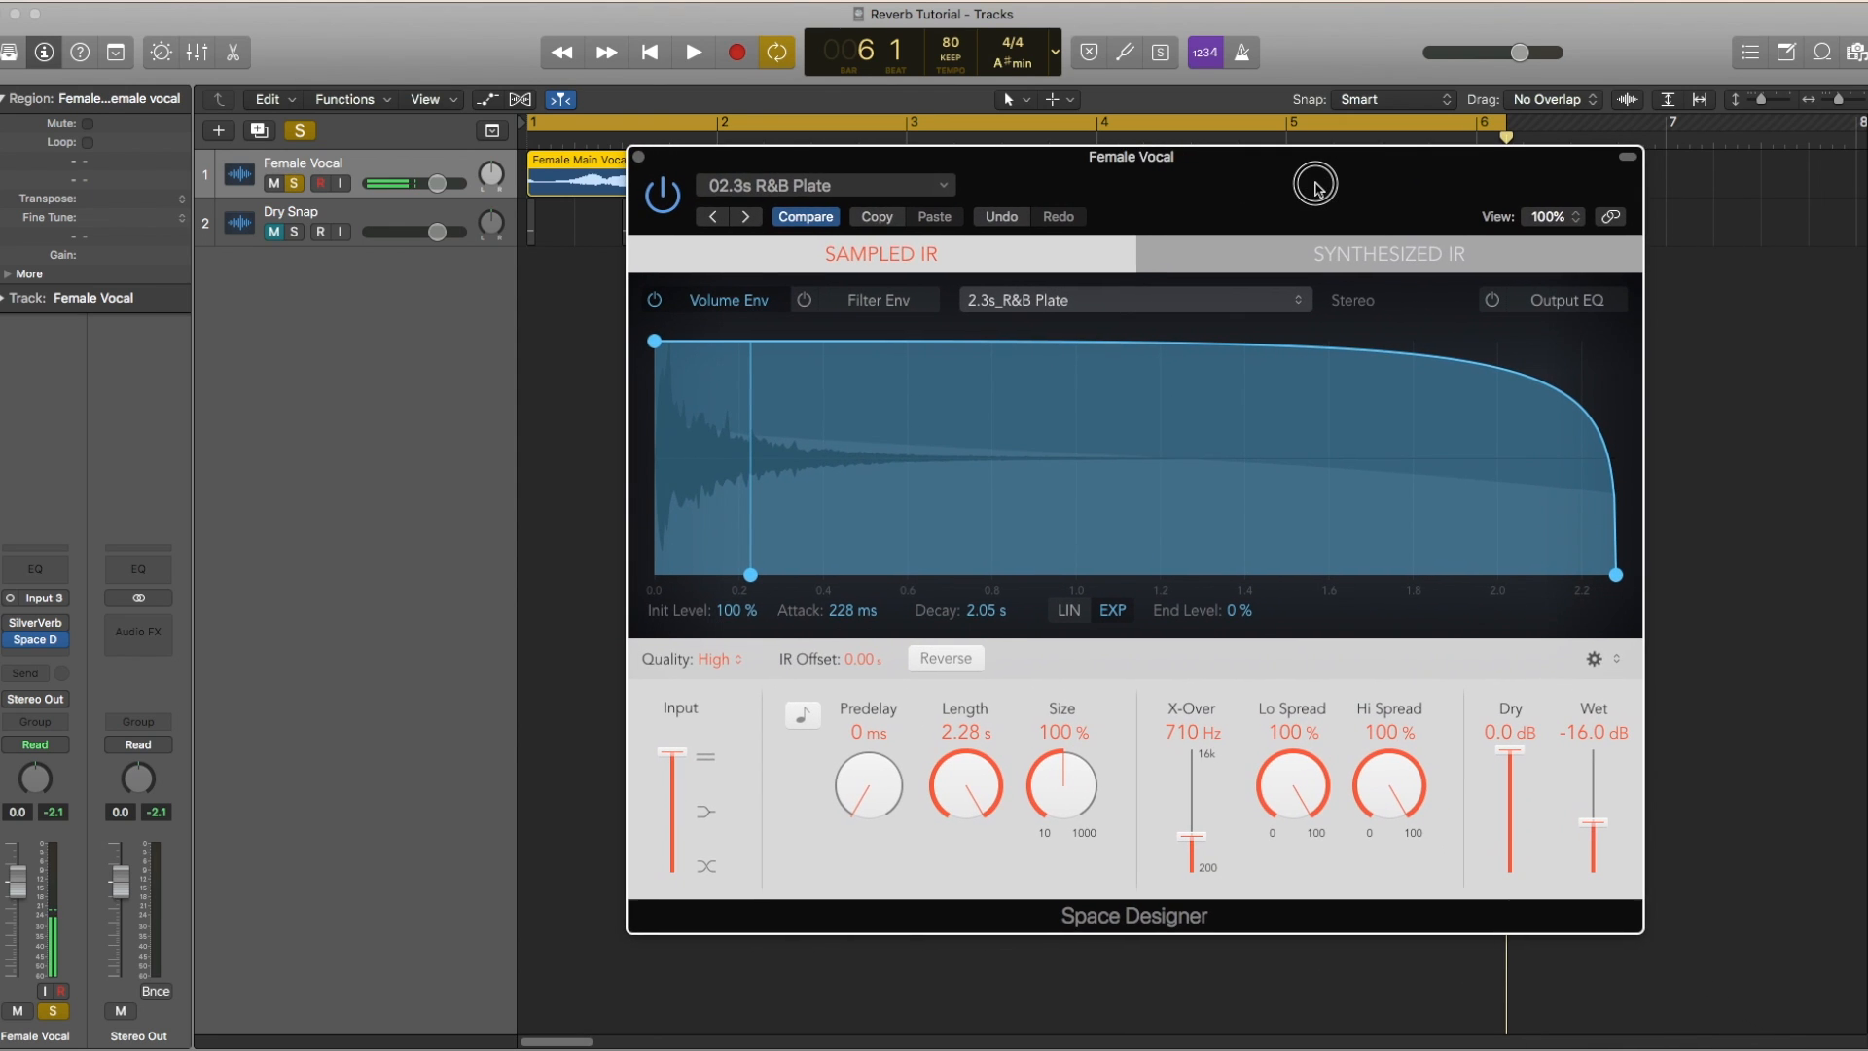
{"action": "key", "text": "space"}
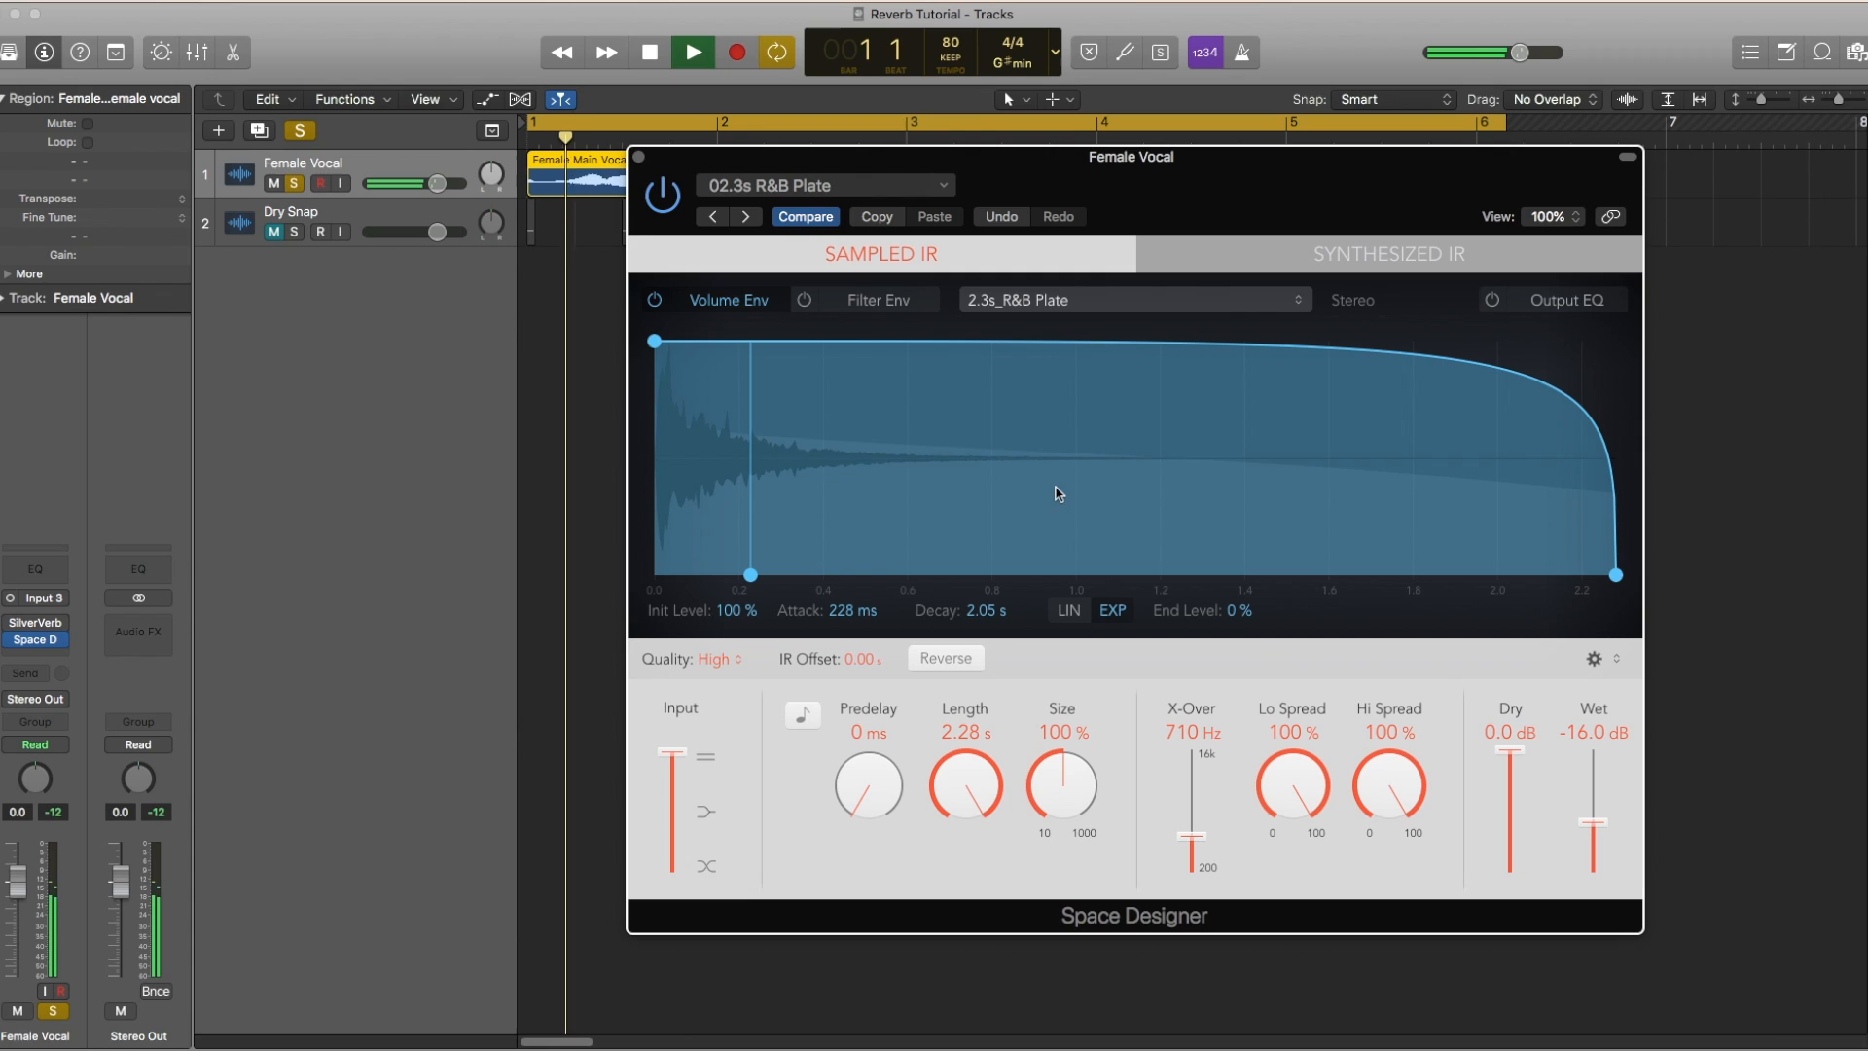
{"action": "mouse_move", "coordinate": [13, 646]}
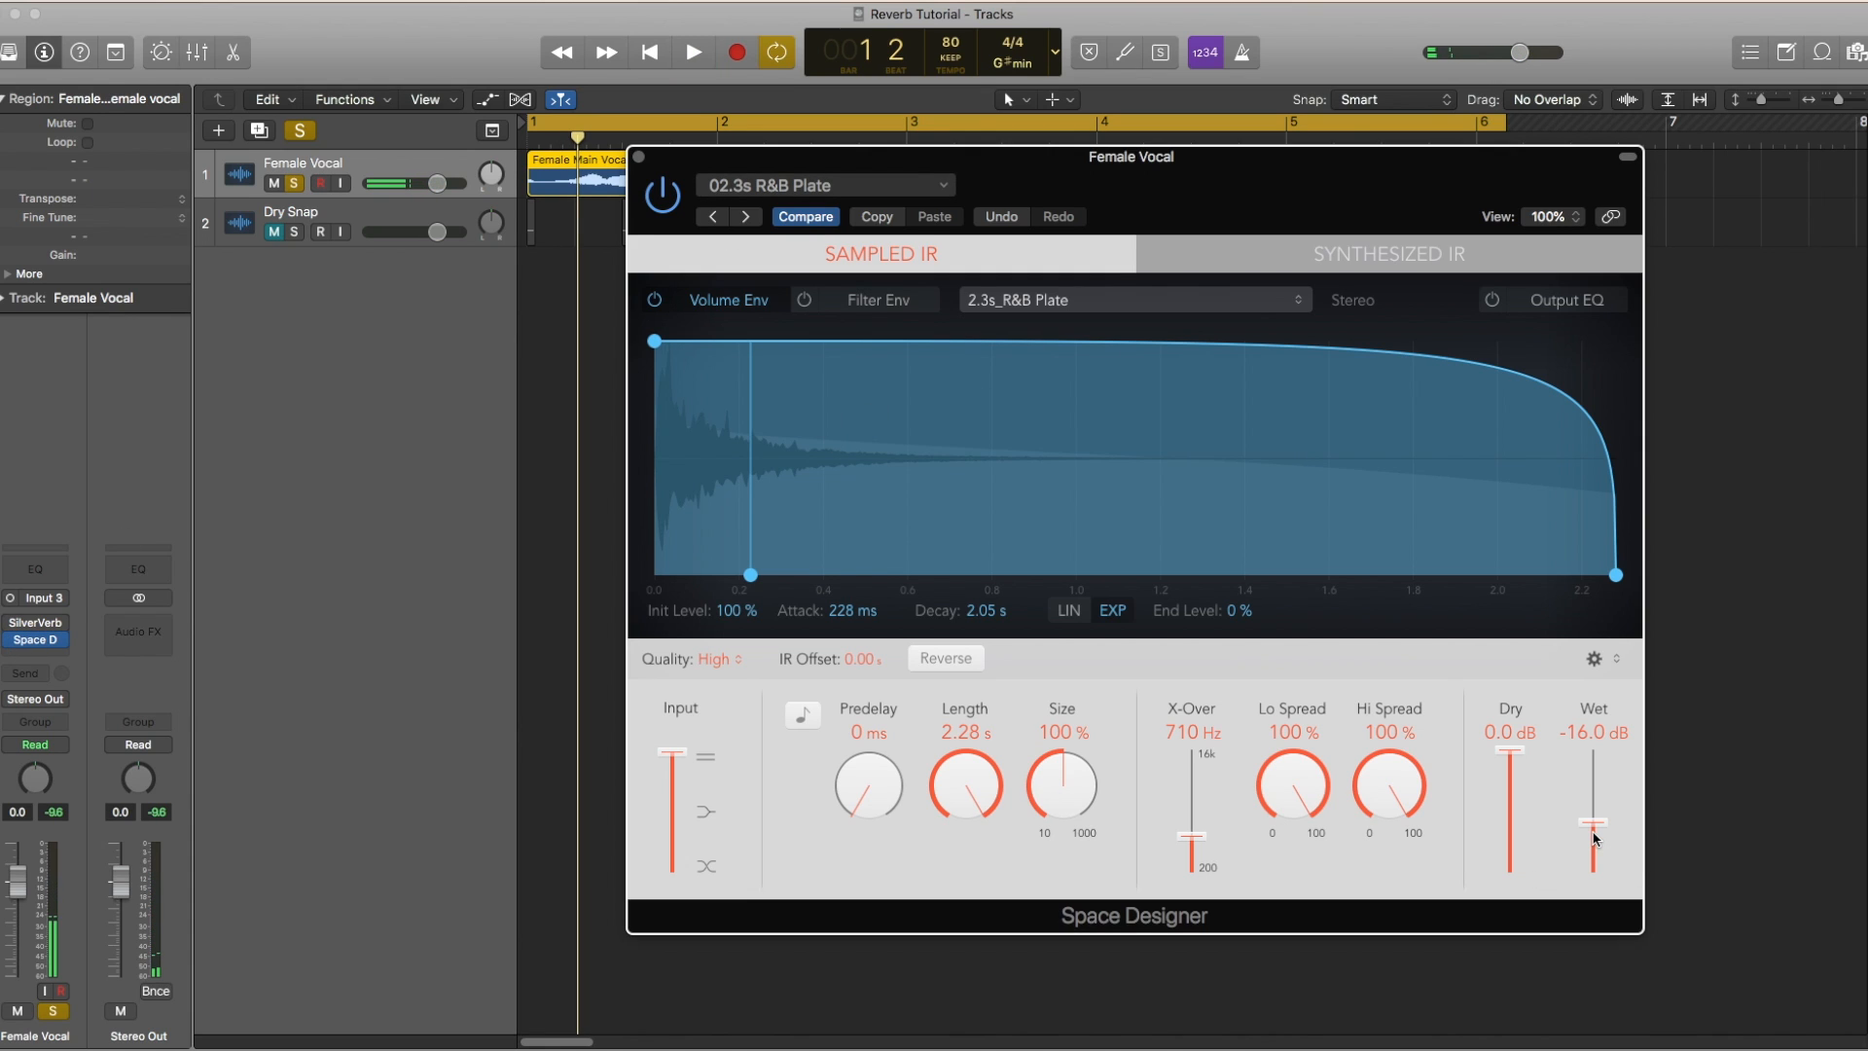
{"action": "left_click_drag", "start_coordinate": [1594, 839], "coordinate": [1595, 847]}
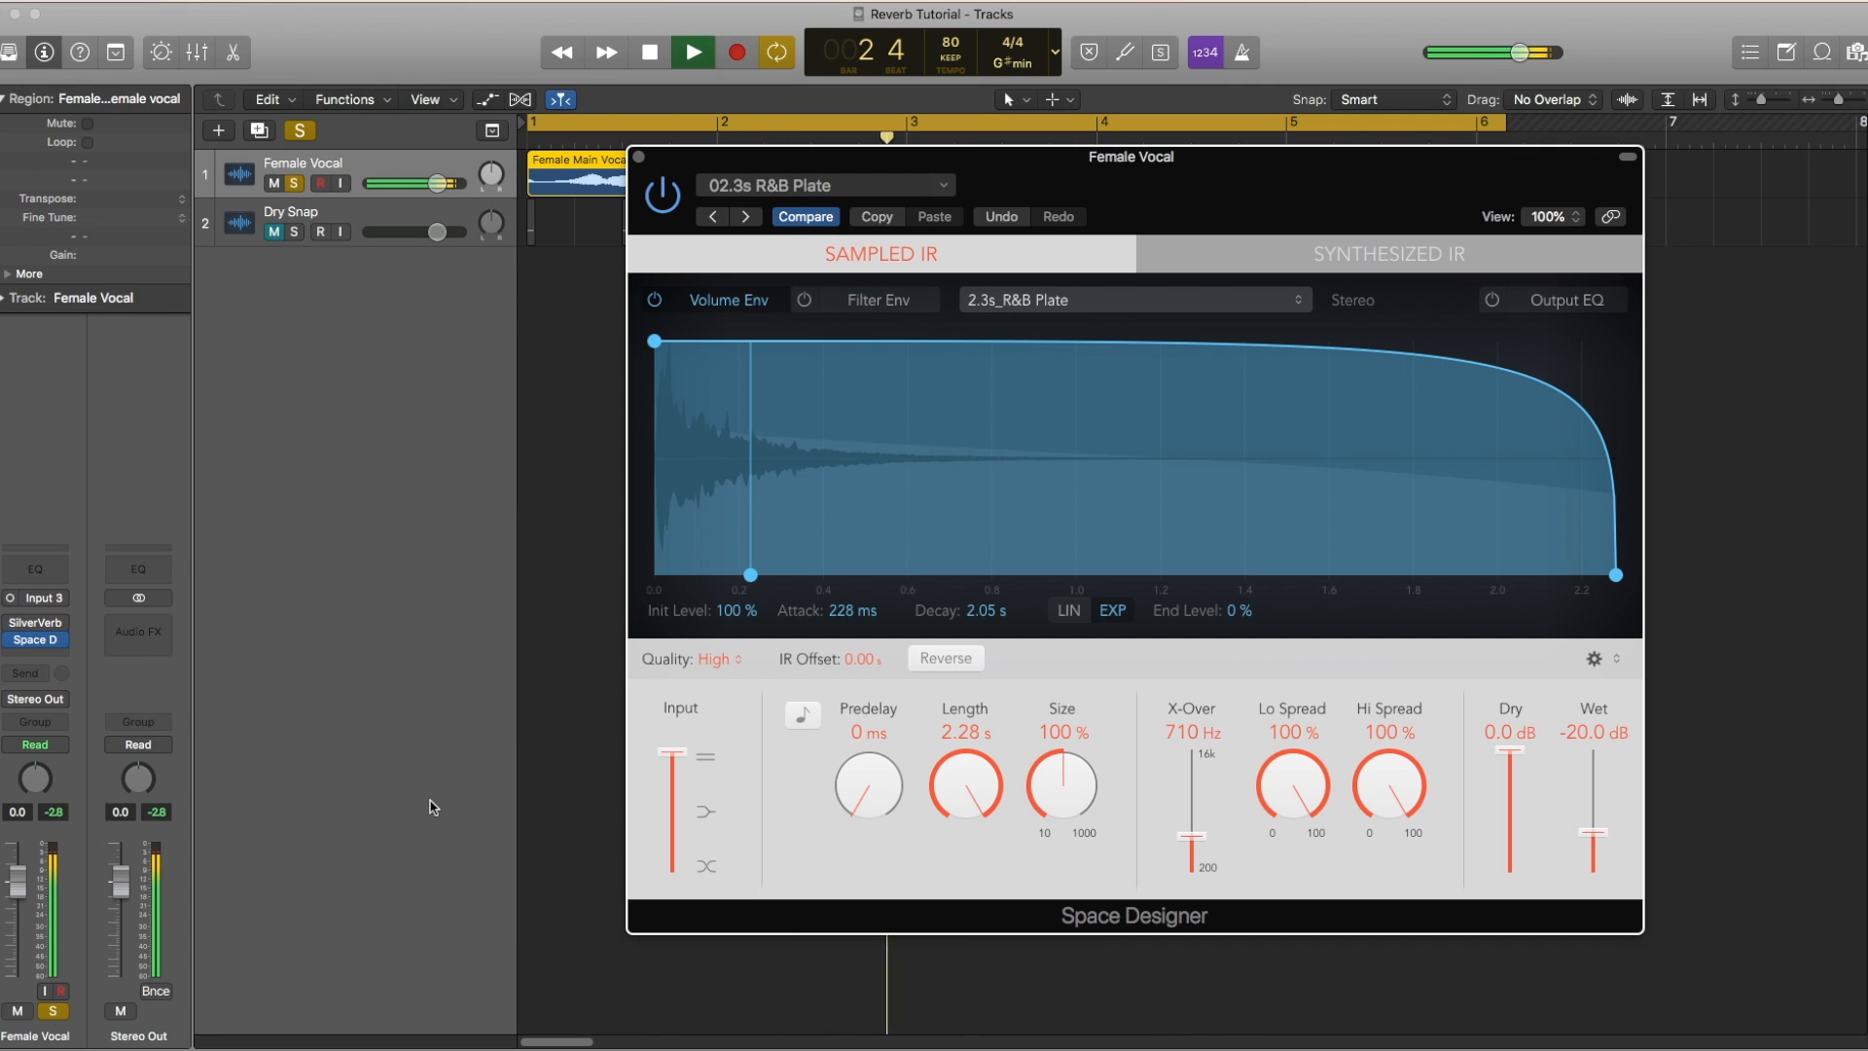
{"action": "key", "text": "space"}
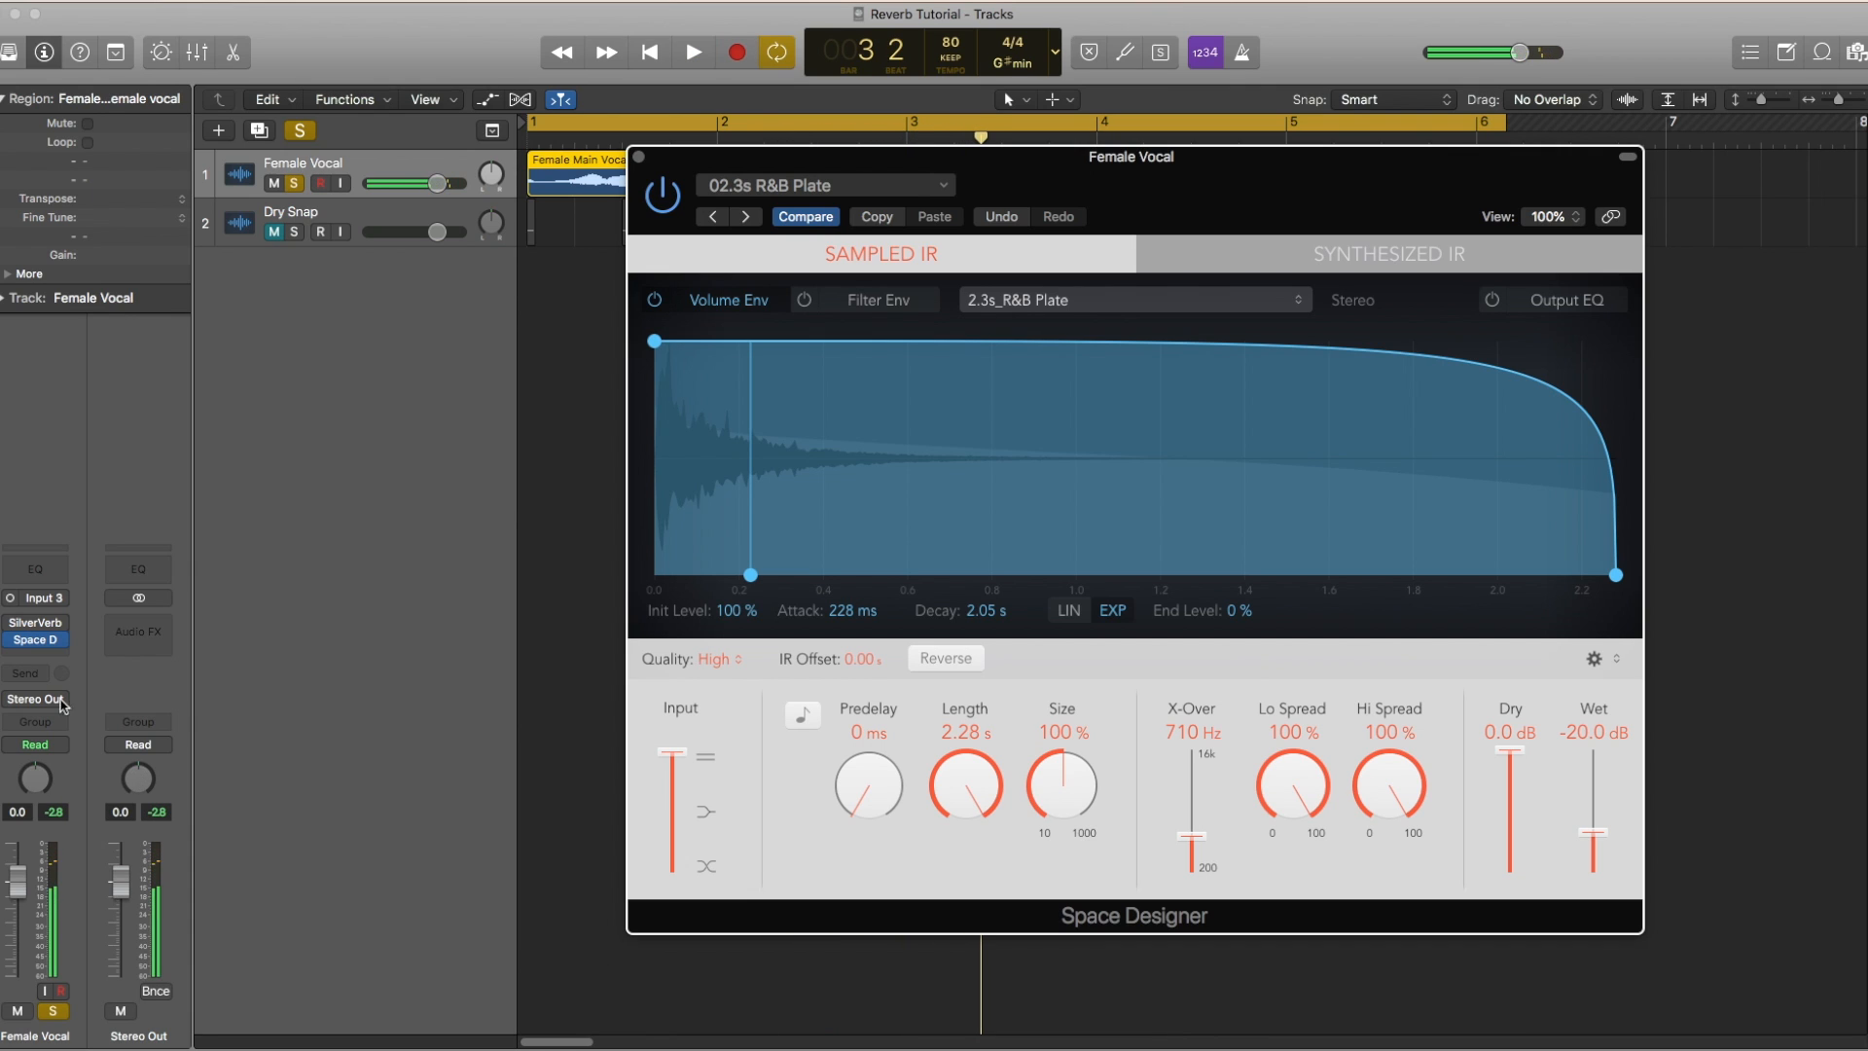
Switch the Female Vocal track from Space Designer to SilverVerb by swapping their bypass states, and play the vocal to compare
{"action": "left_click", "coordinate": [10, 623]}
{"action": "left_click", "coordinate": [11, 640]}
{"action": "key", "text": "space"}
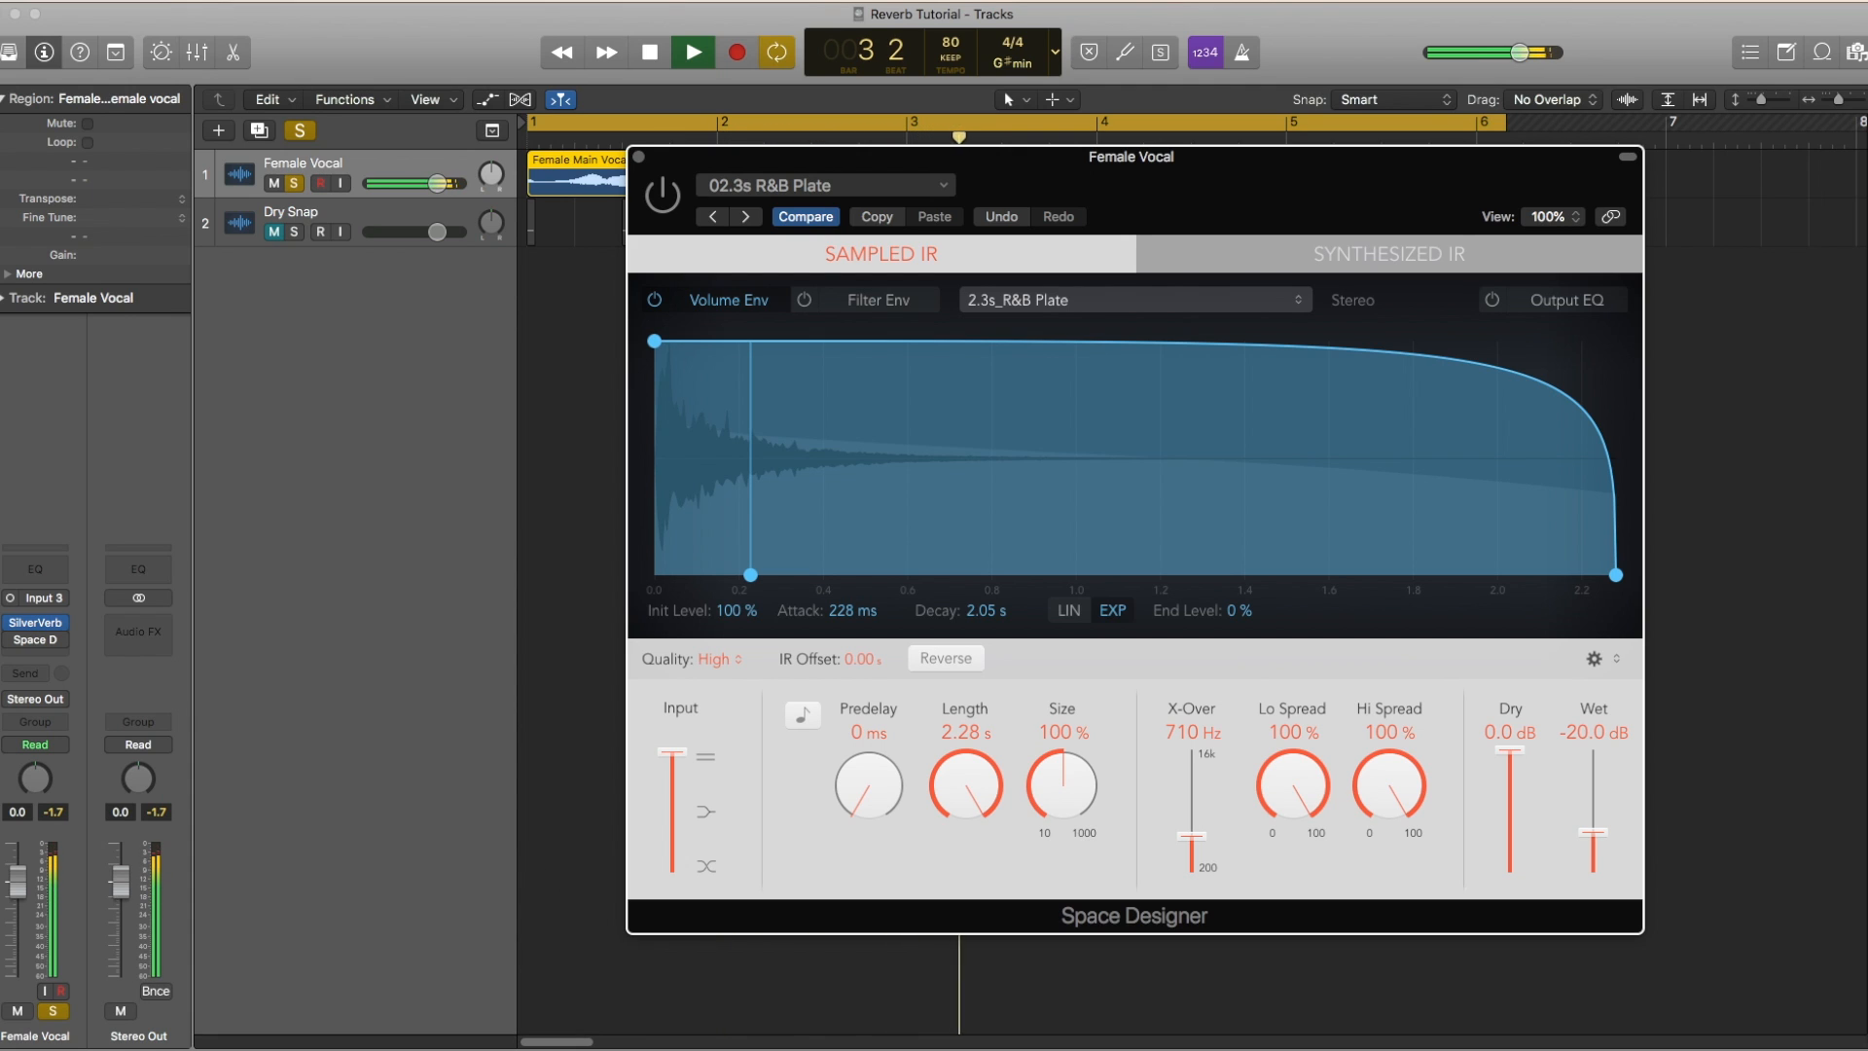
{"action": "key", "text": "space"}
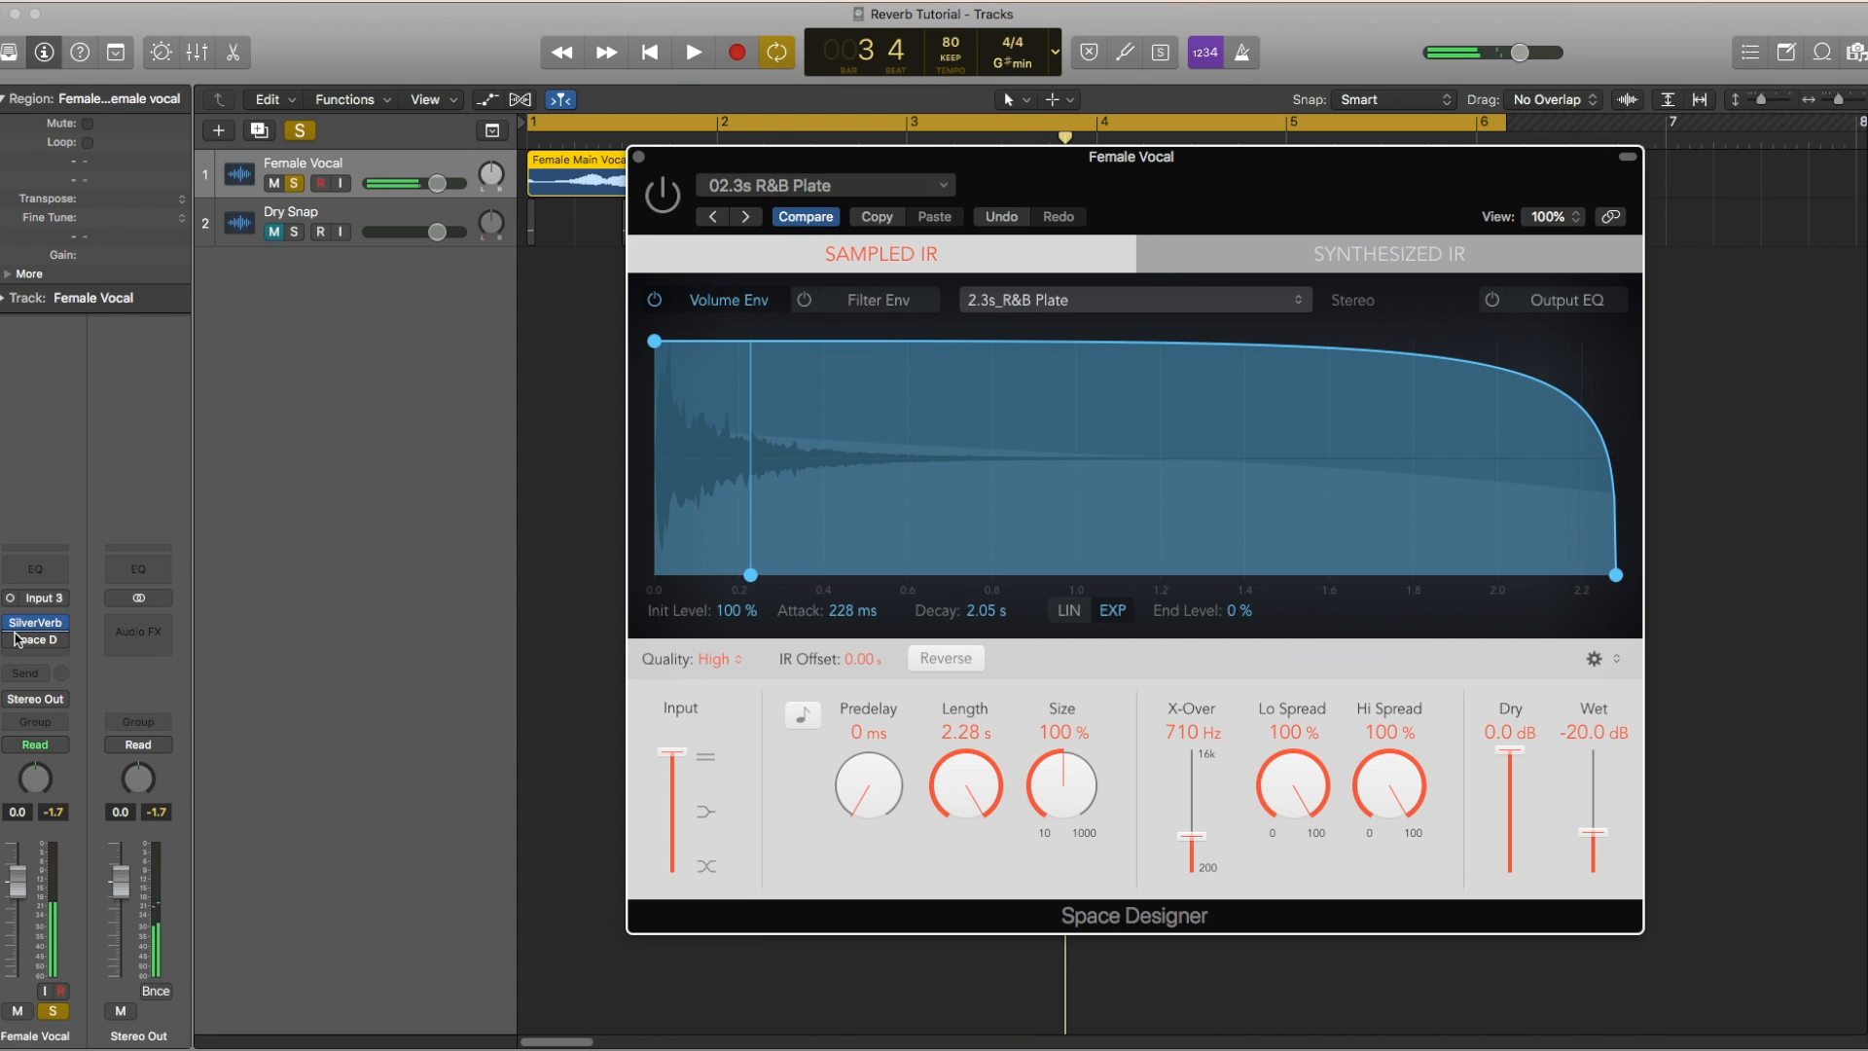
Bypass SilverVerb and insert the stereo Waves H-Reverb (s) after Space Designer on the Female Vocal track
{"action": "mouse_move", "coordinate": [17, 632]}
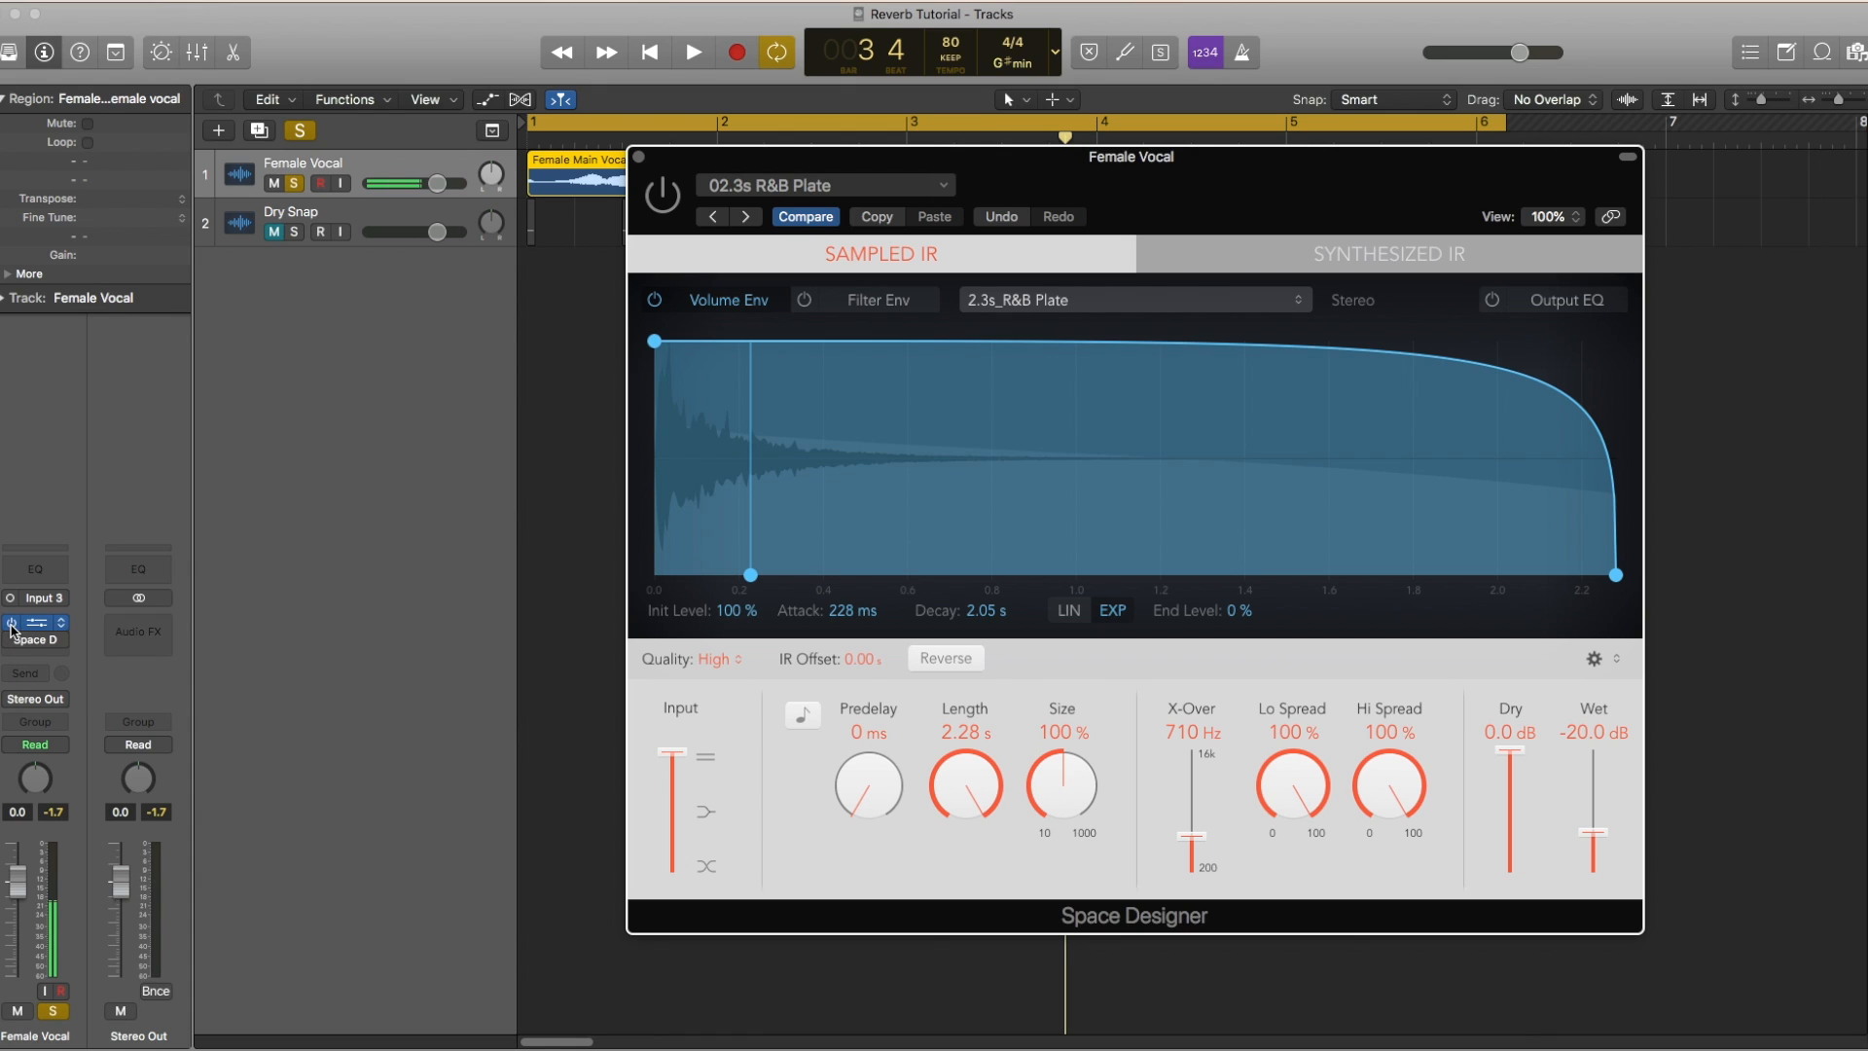
{"action": "left_click", "coordinate": [51, 658]}
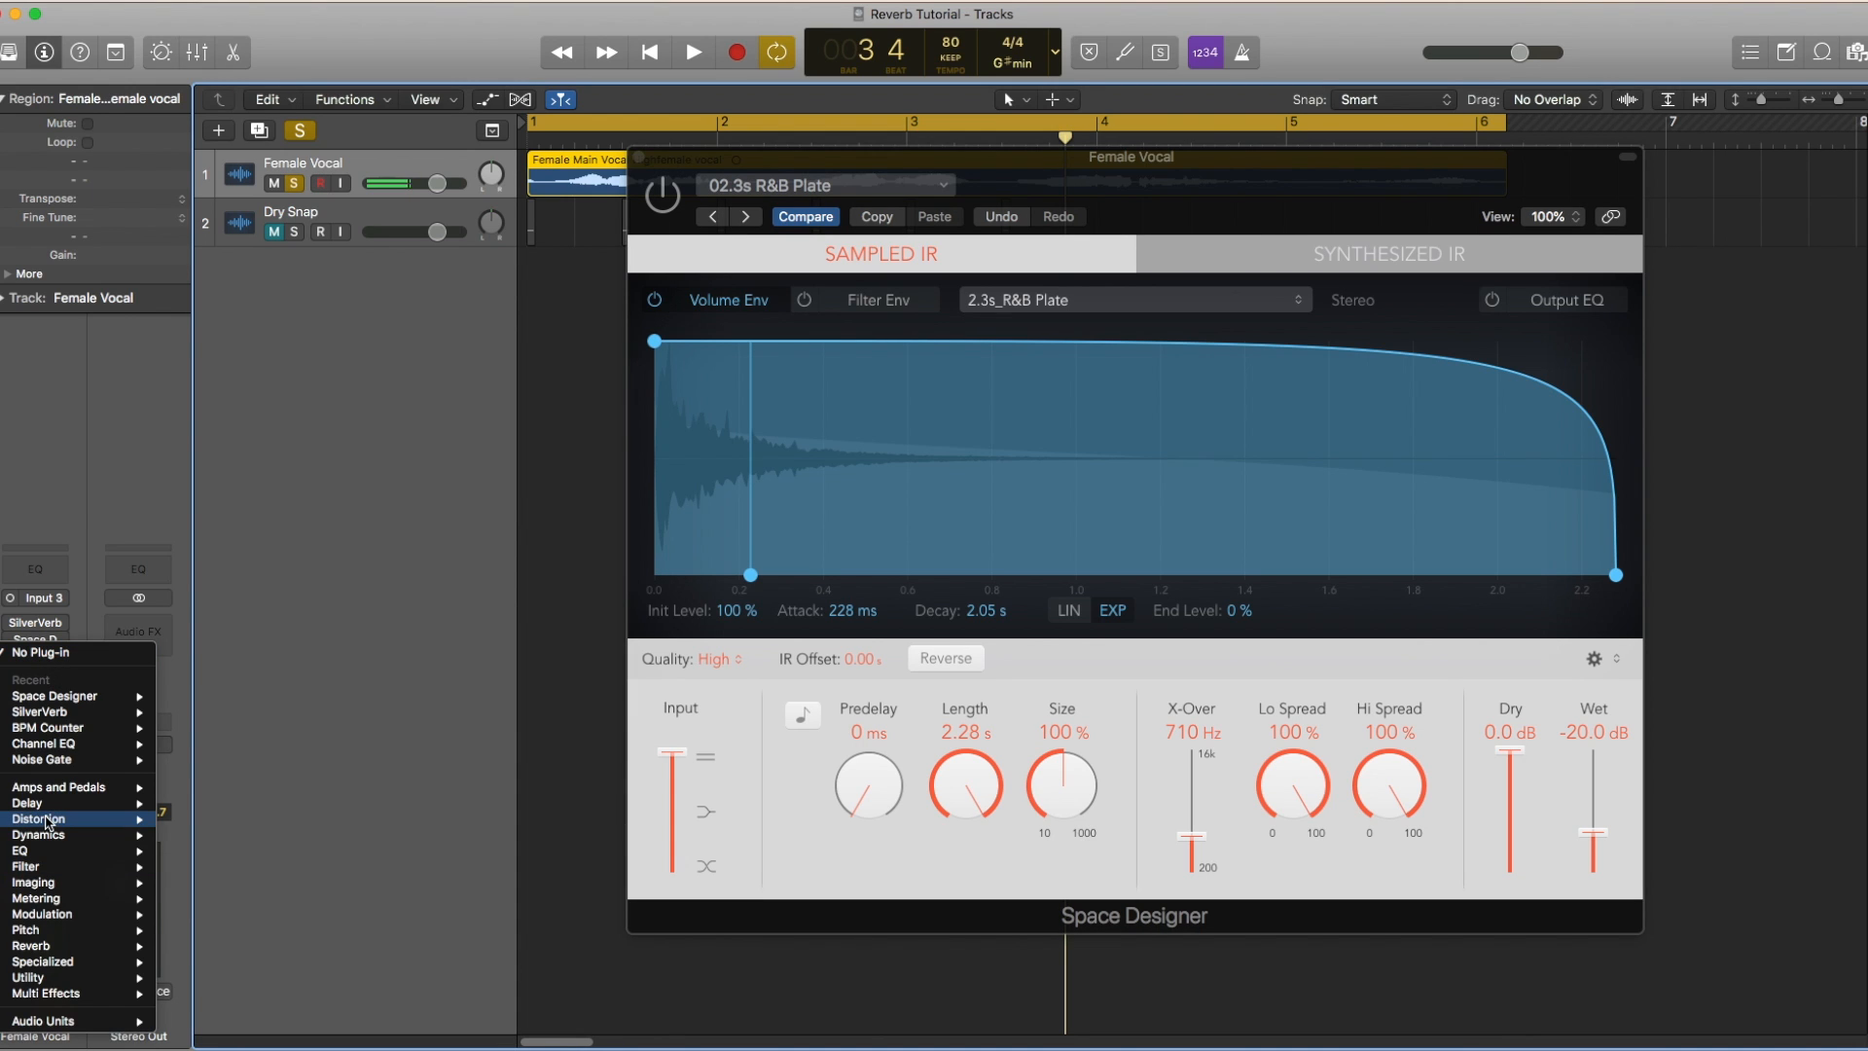
{"action": "mouse_move", "coordinate": [46, 822]}
{"action": "mouse_move", "coordinate": [54, 856]}
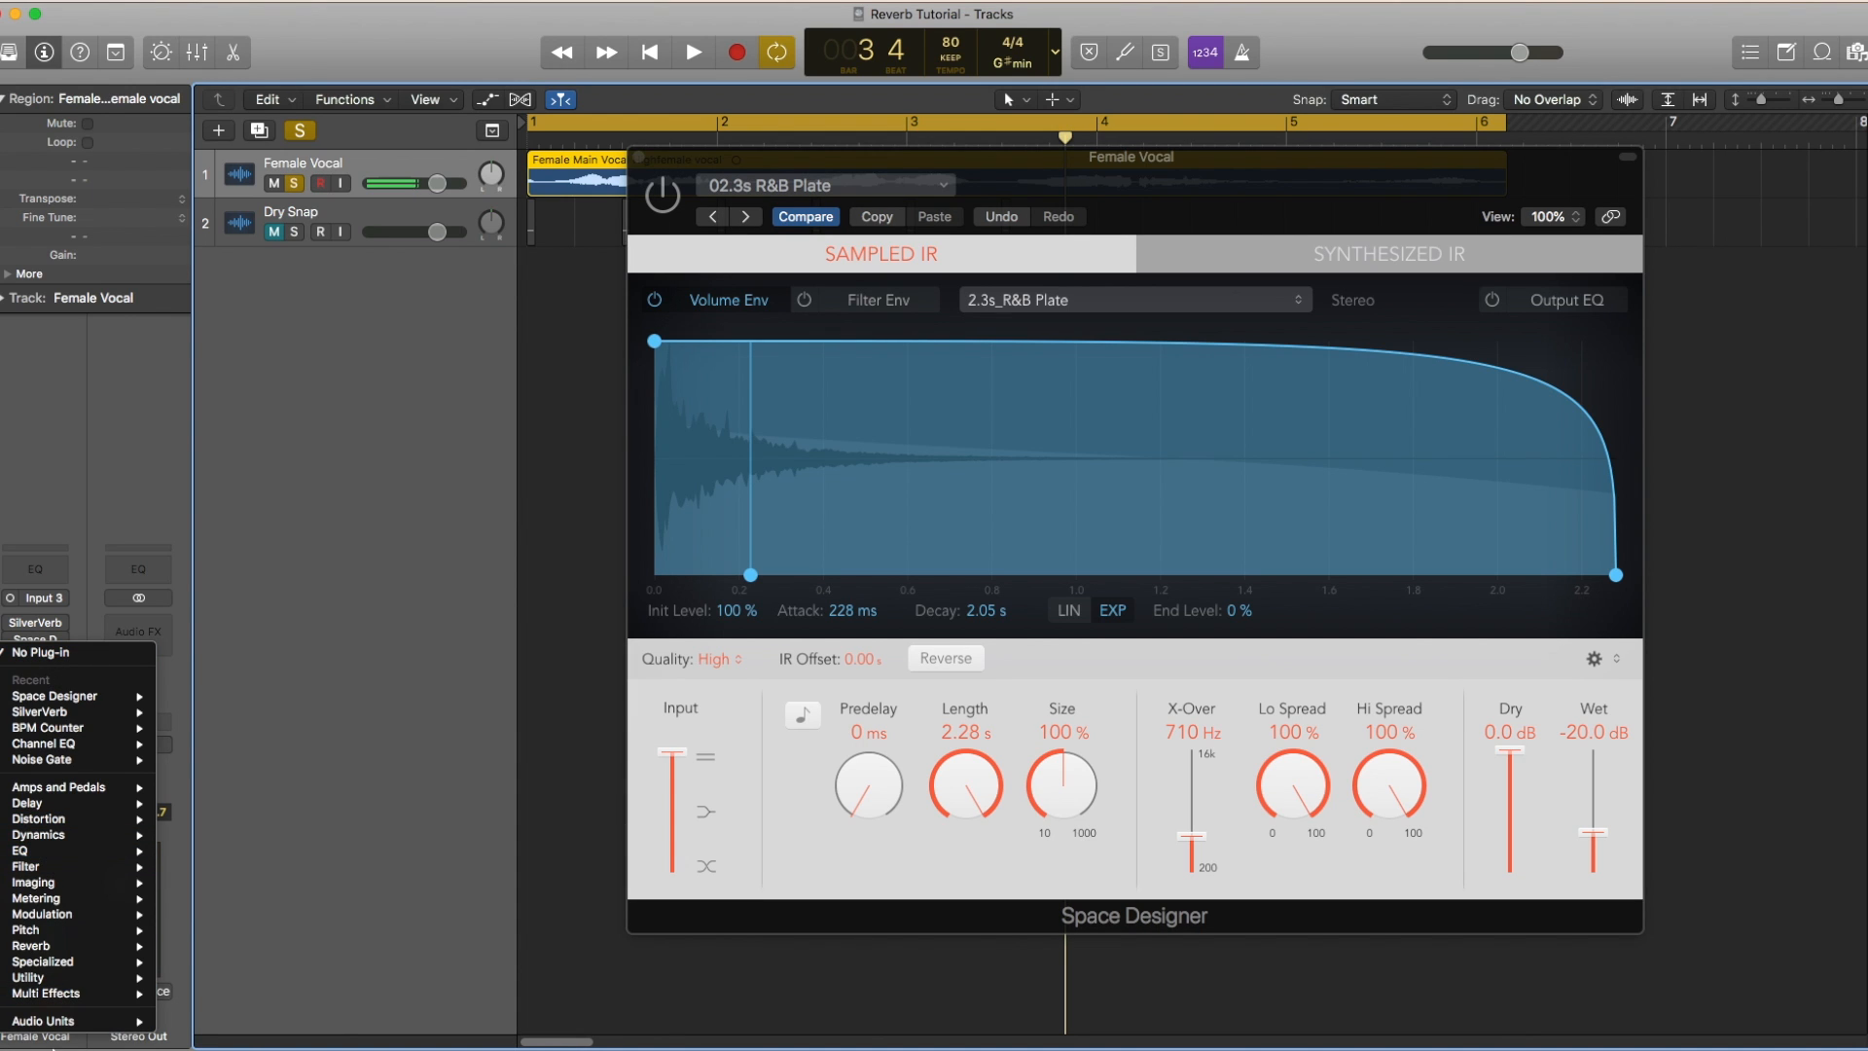
{"action": "mouse_move", "coordinate": [64, 1021]}
{"action": "mouse_move", "coordinate": [212, 997]}
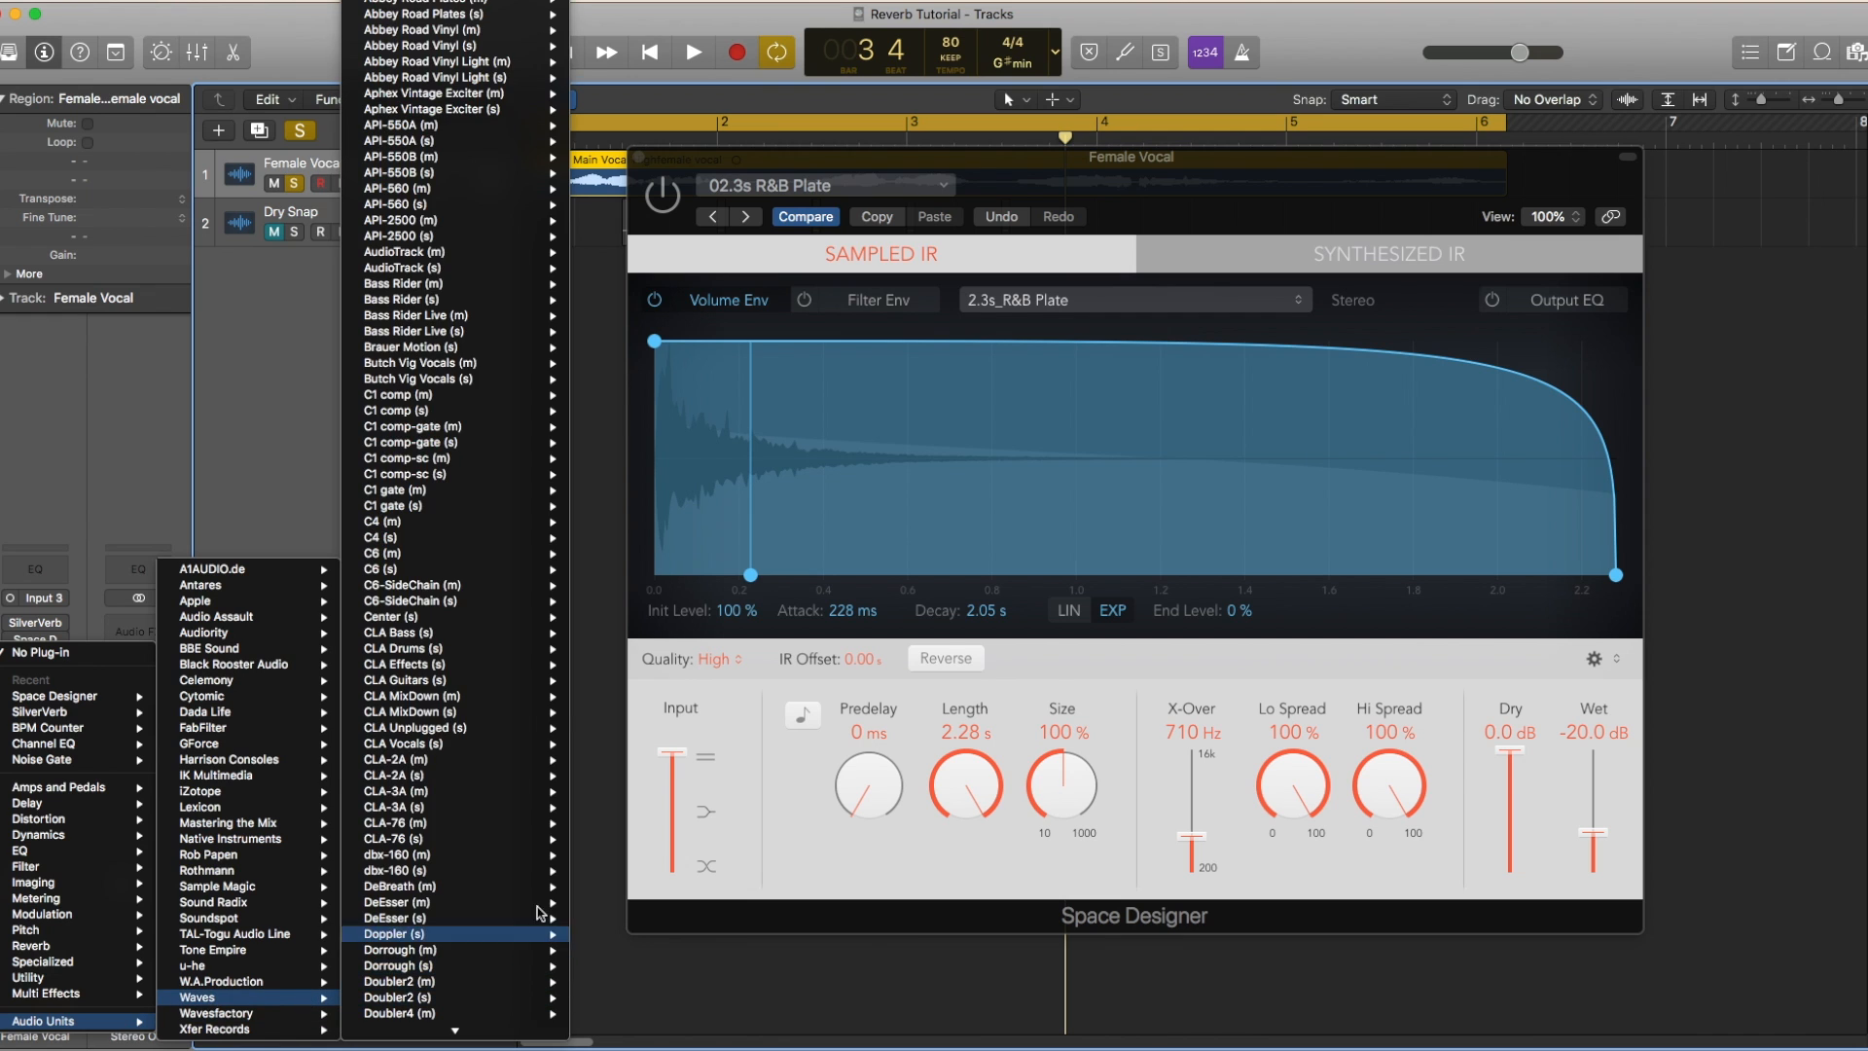
{"action": "mouse_move", "coordinate": [489, 364]}
{"action": "scroll", "coordinate": [468, 321], "scroll_direction": "down", "scroll_amount": 8}
{"action": "scroll", "coordinate": [468, 321], "scroll_direction": "down", "scroll_amount": 18}
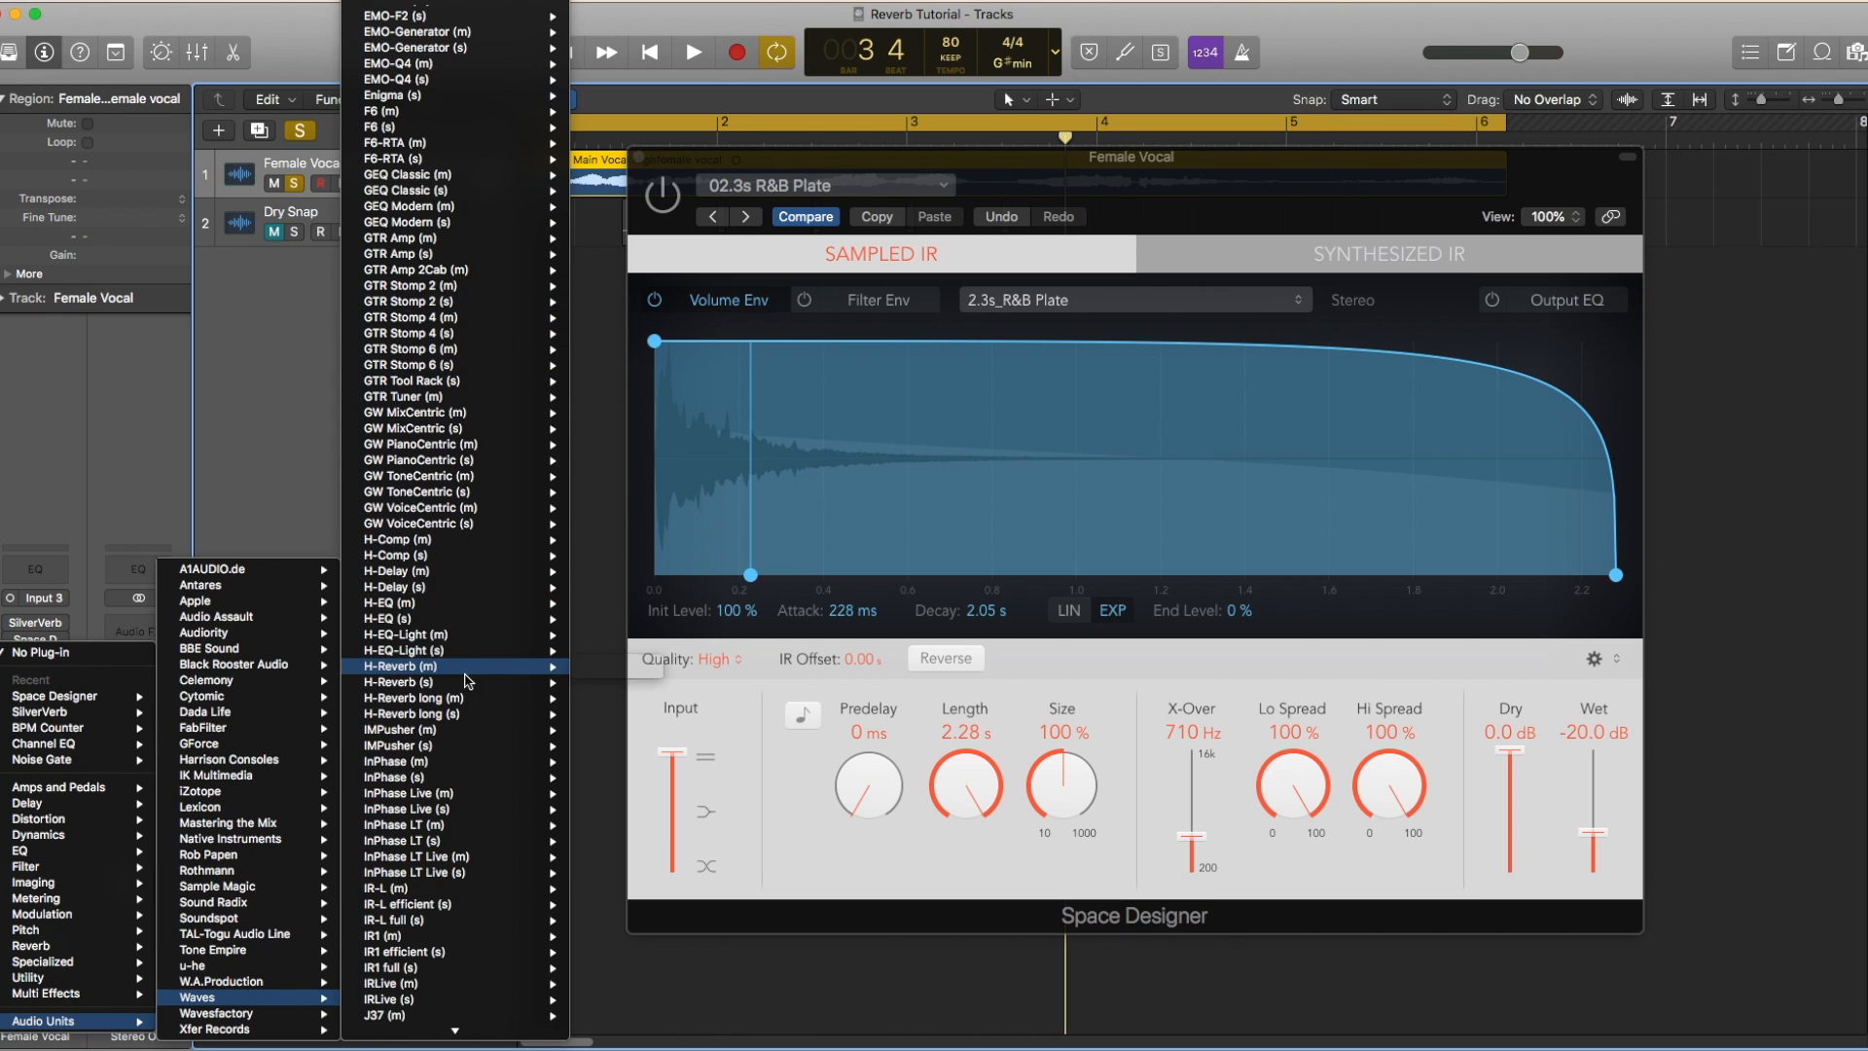
{"action": "mouse_move", "coordinate": [422, 671]}
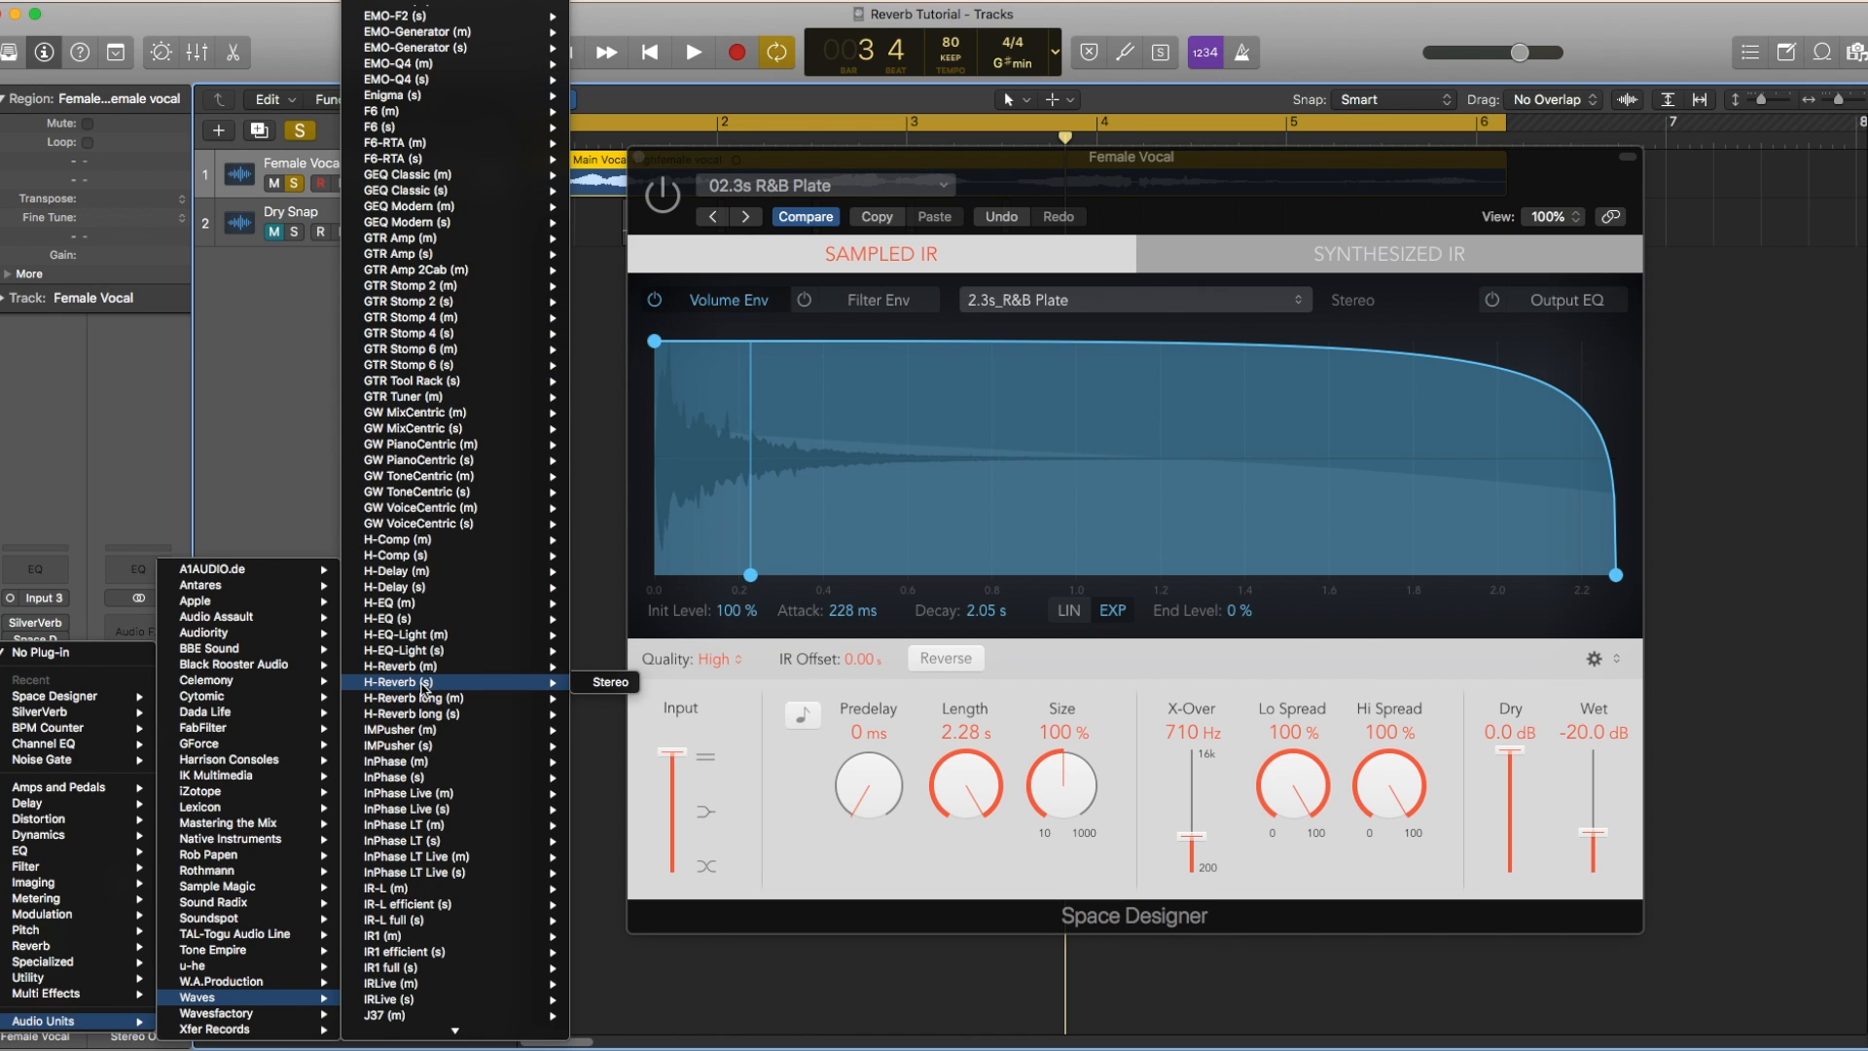
{"action": "left_click", "coordinate": [620, 685]}
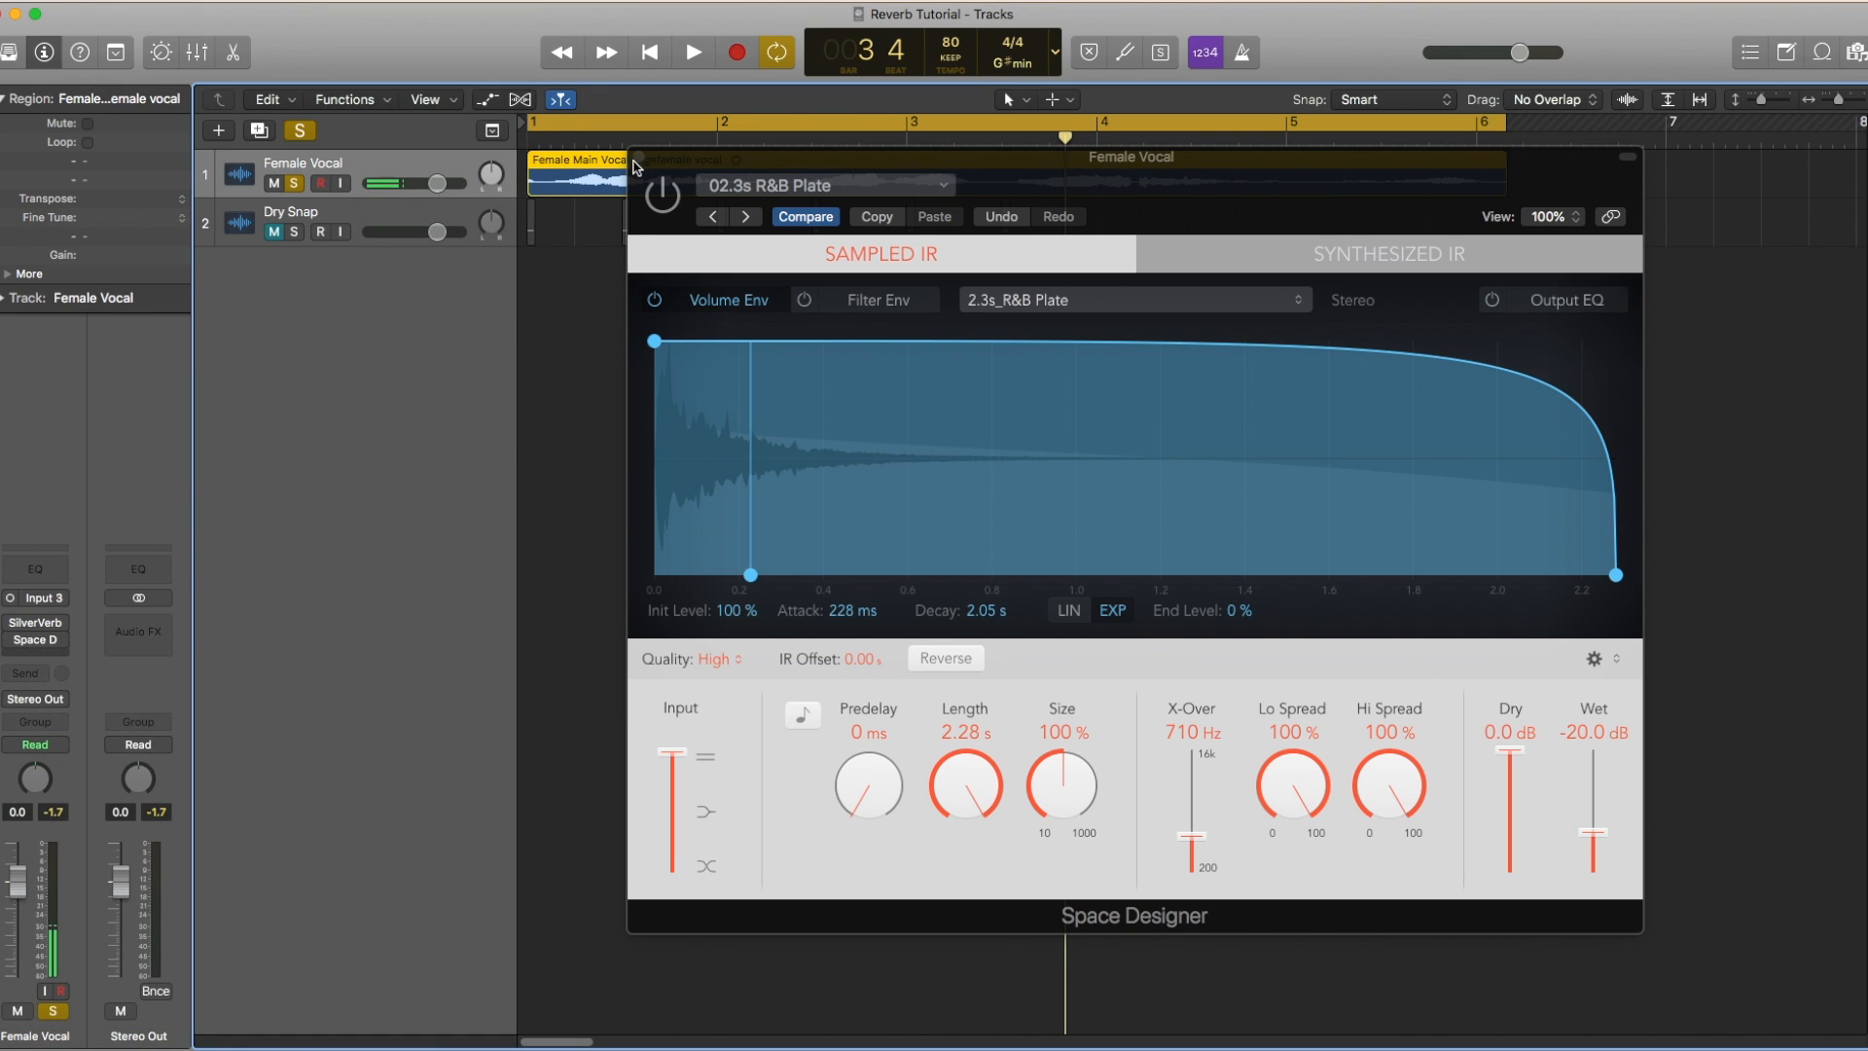
Close the Space Designer window and audition the vocal through H-Reverb's default setting, with its window moved clear of the tracks
{"action": "left_click", "coordinate": [742, 167]}
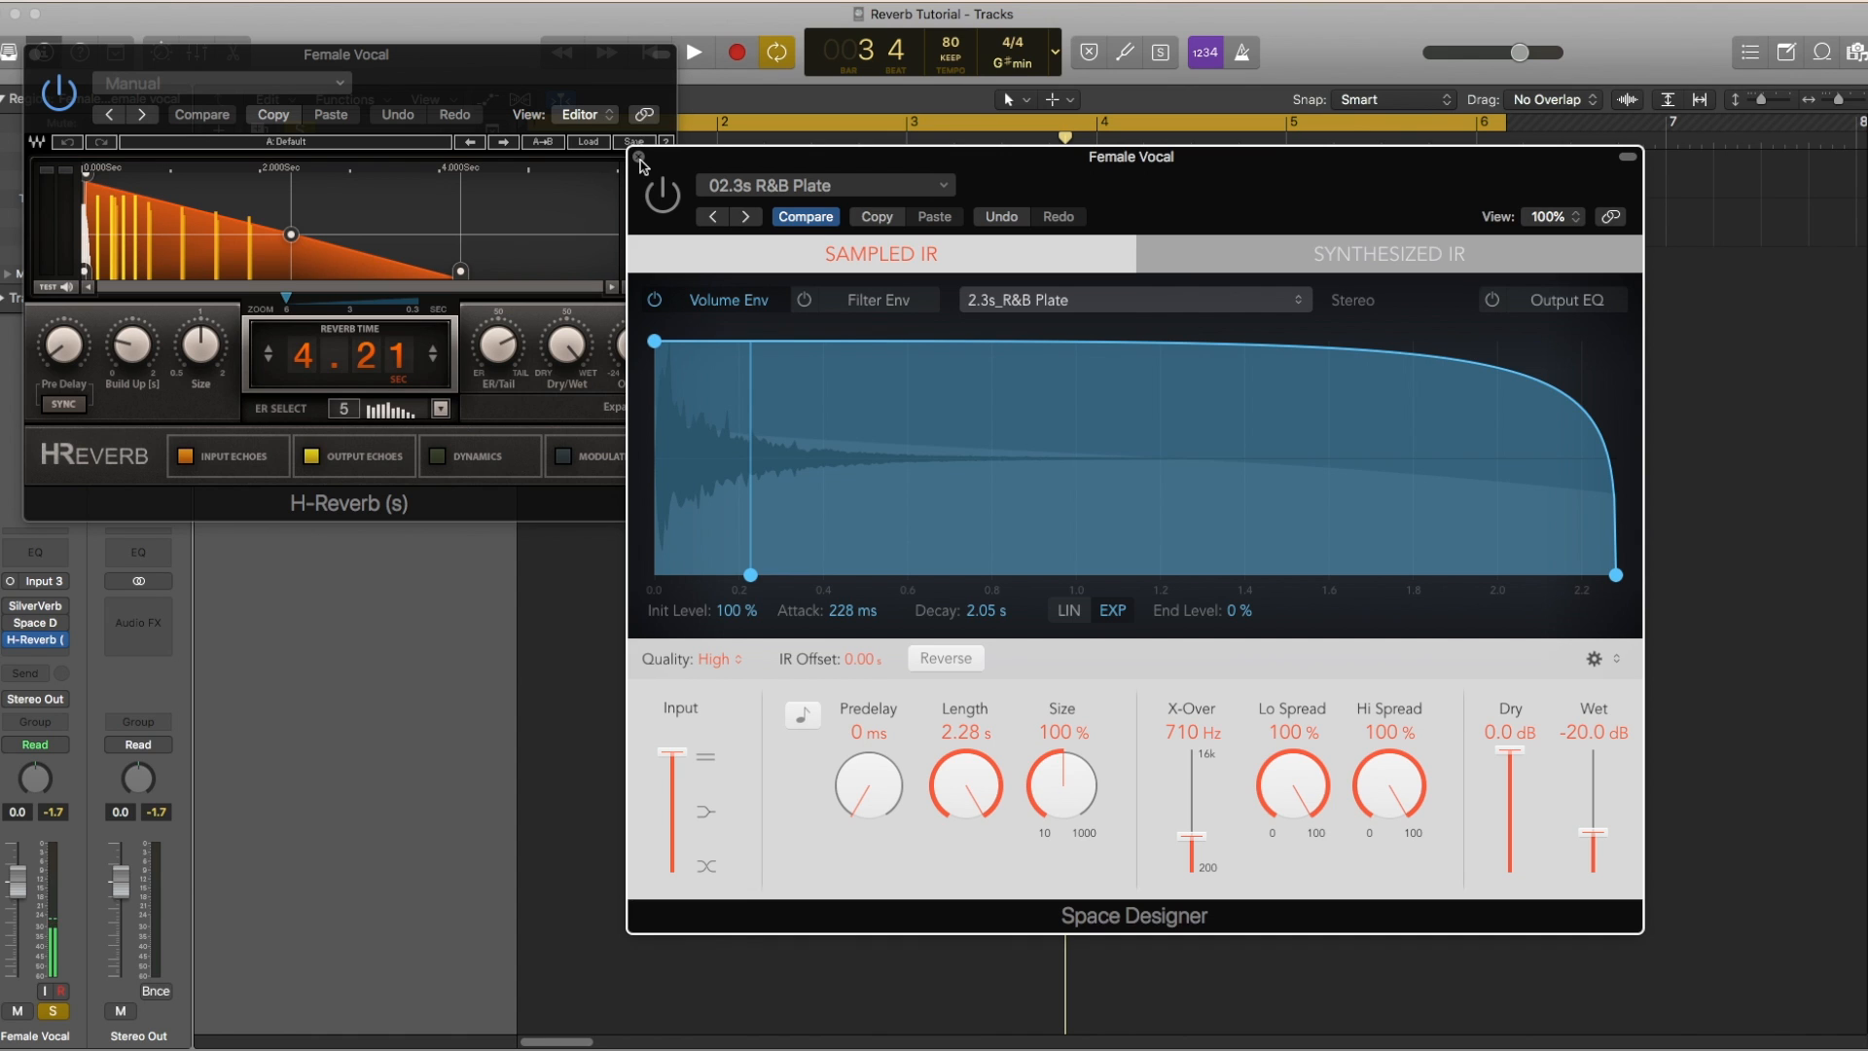
{"action": "left_click", "coordinate": [639, 157]}
{"action": "left_click_drag", "start_coordinate": [542, 85], "coordinate": [793, 391]}
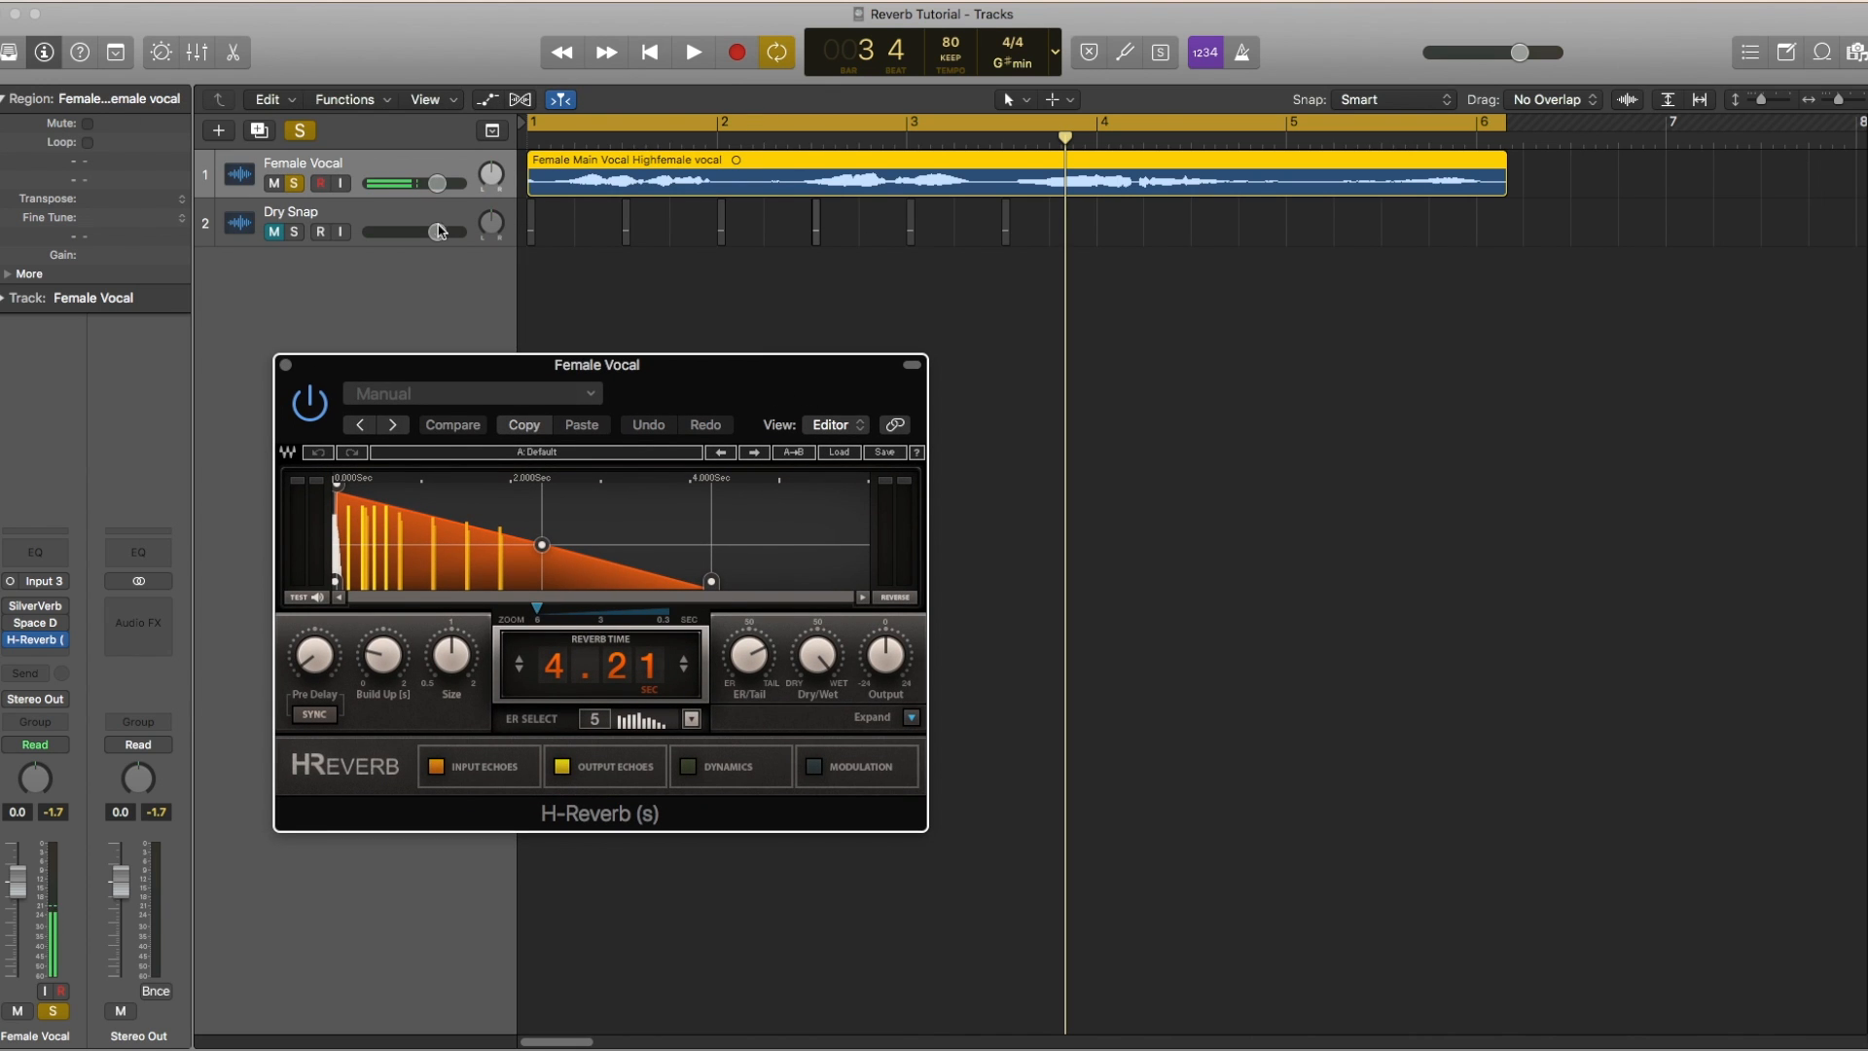
{"action": "left_click_drag", "start_coordinate": [720, 396], "coordinate": [1110, 335]}
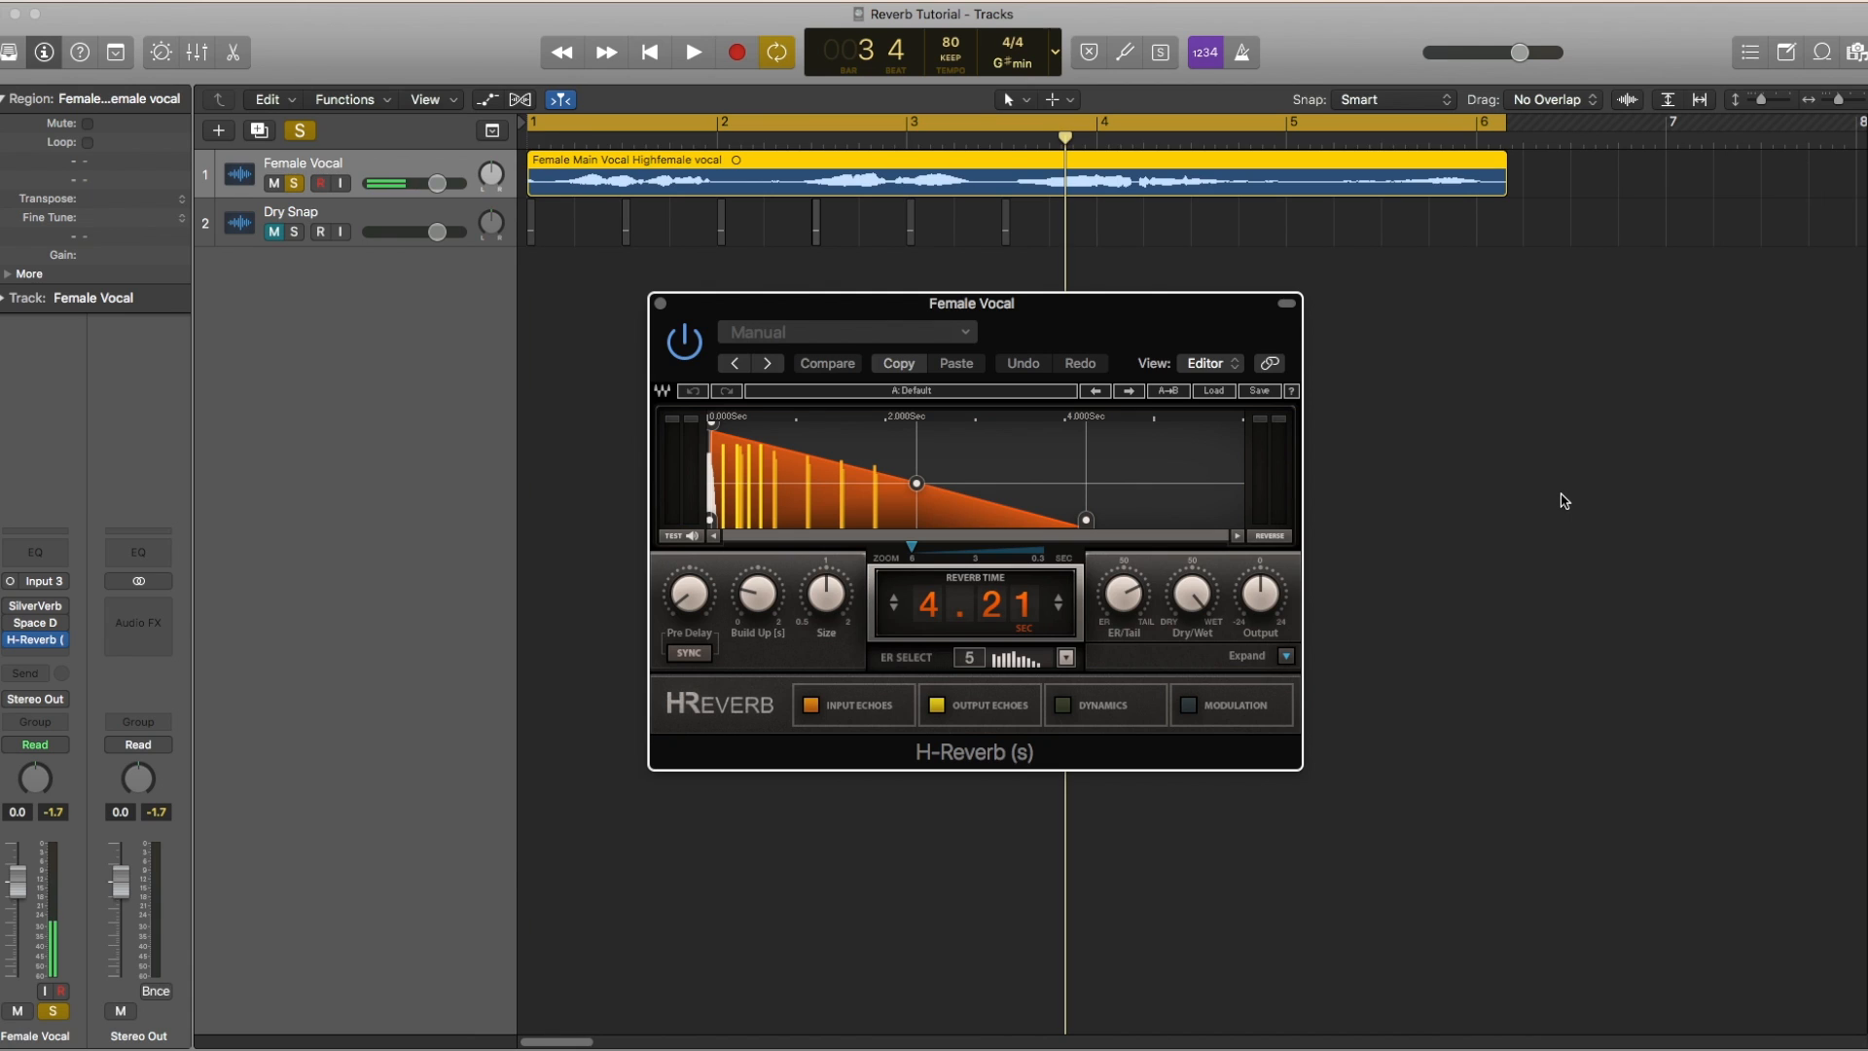
{"action": "key", "text": "space"}
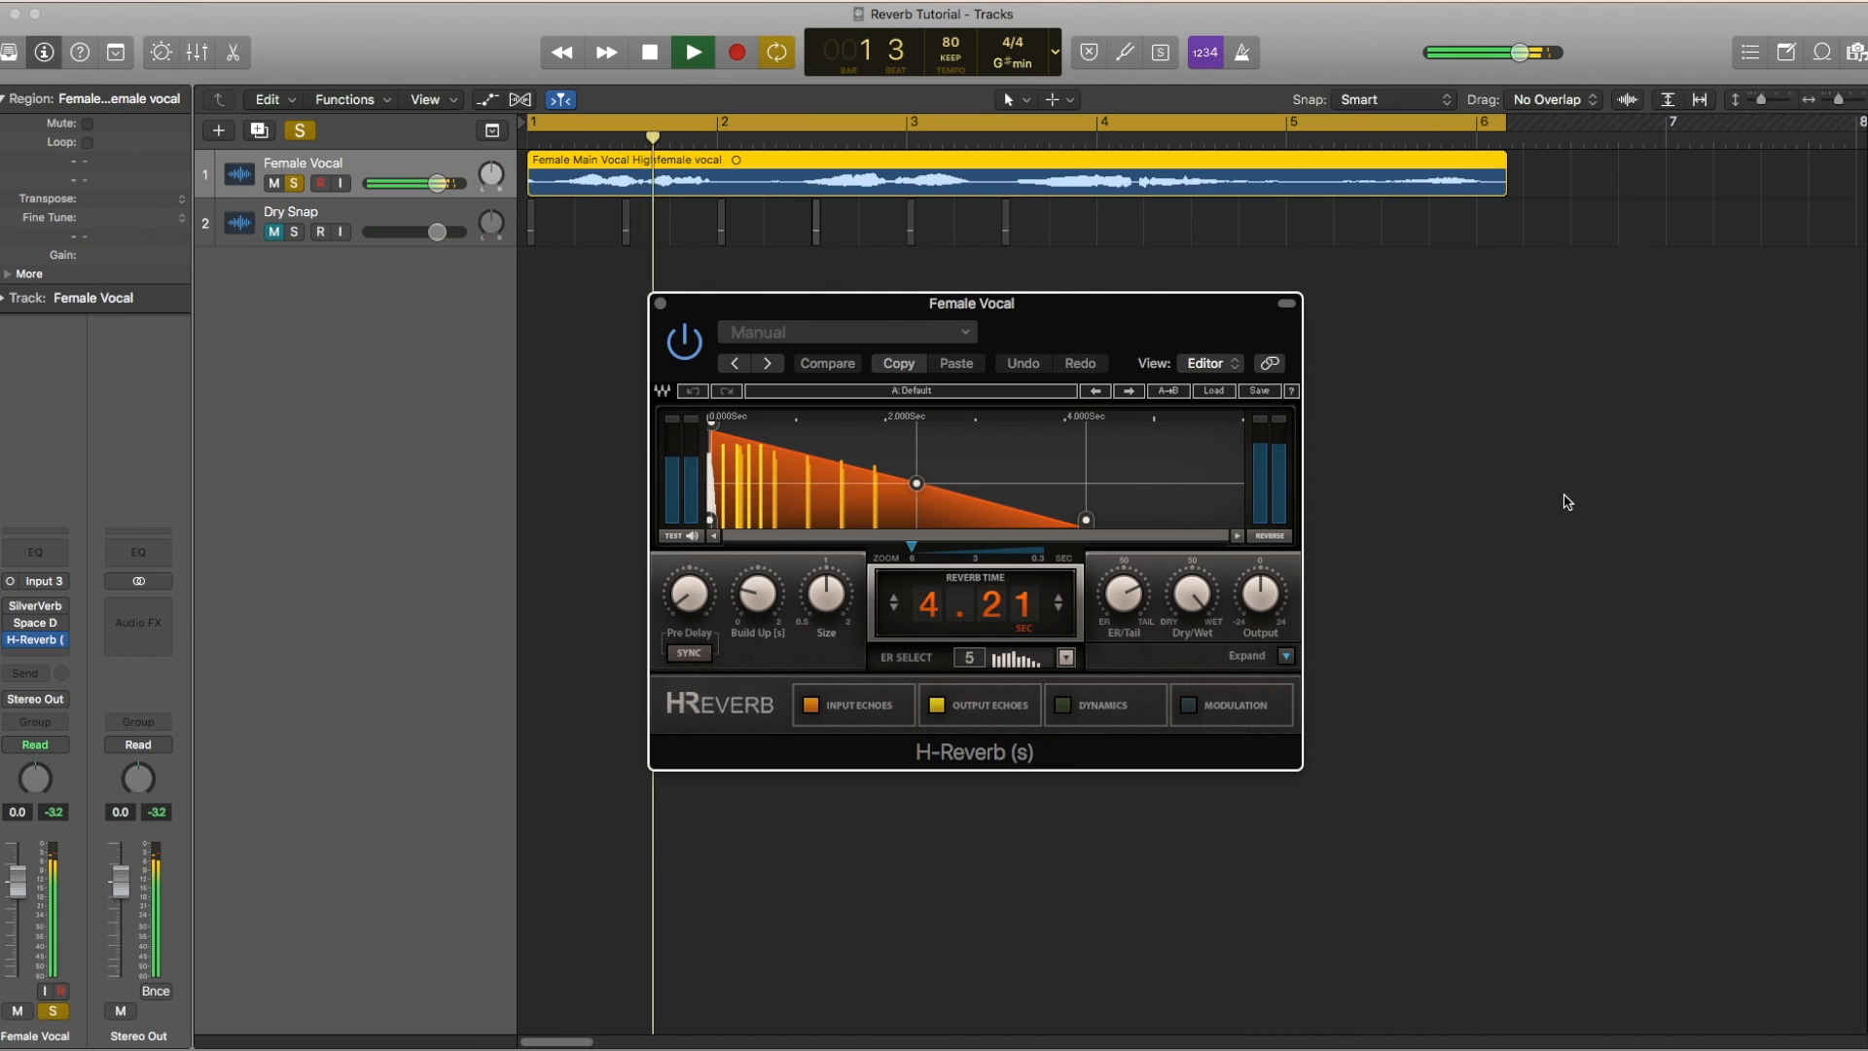
{"action": "key", "text": "space"}
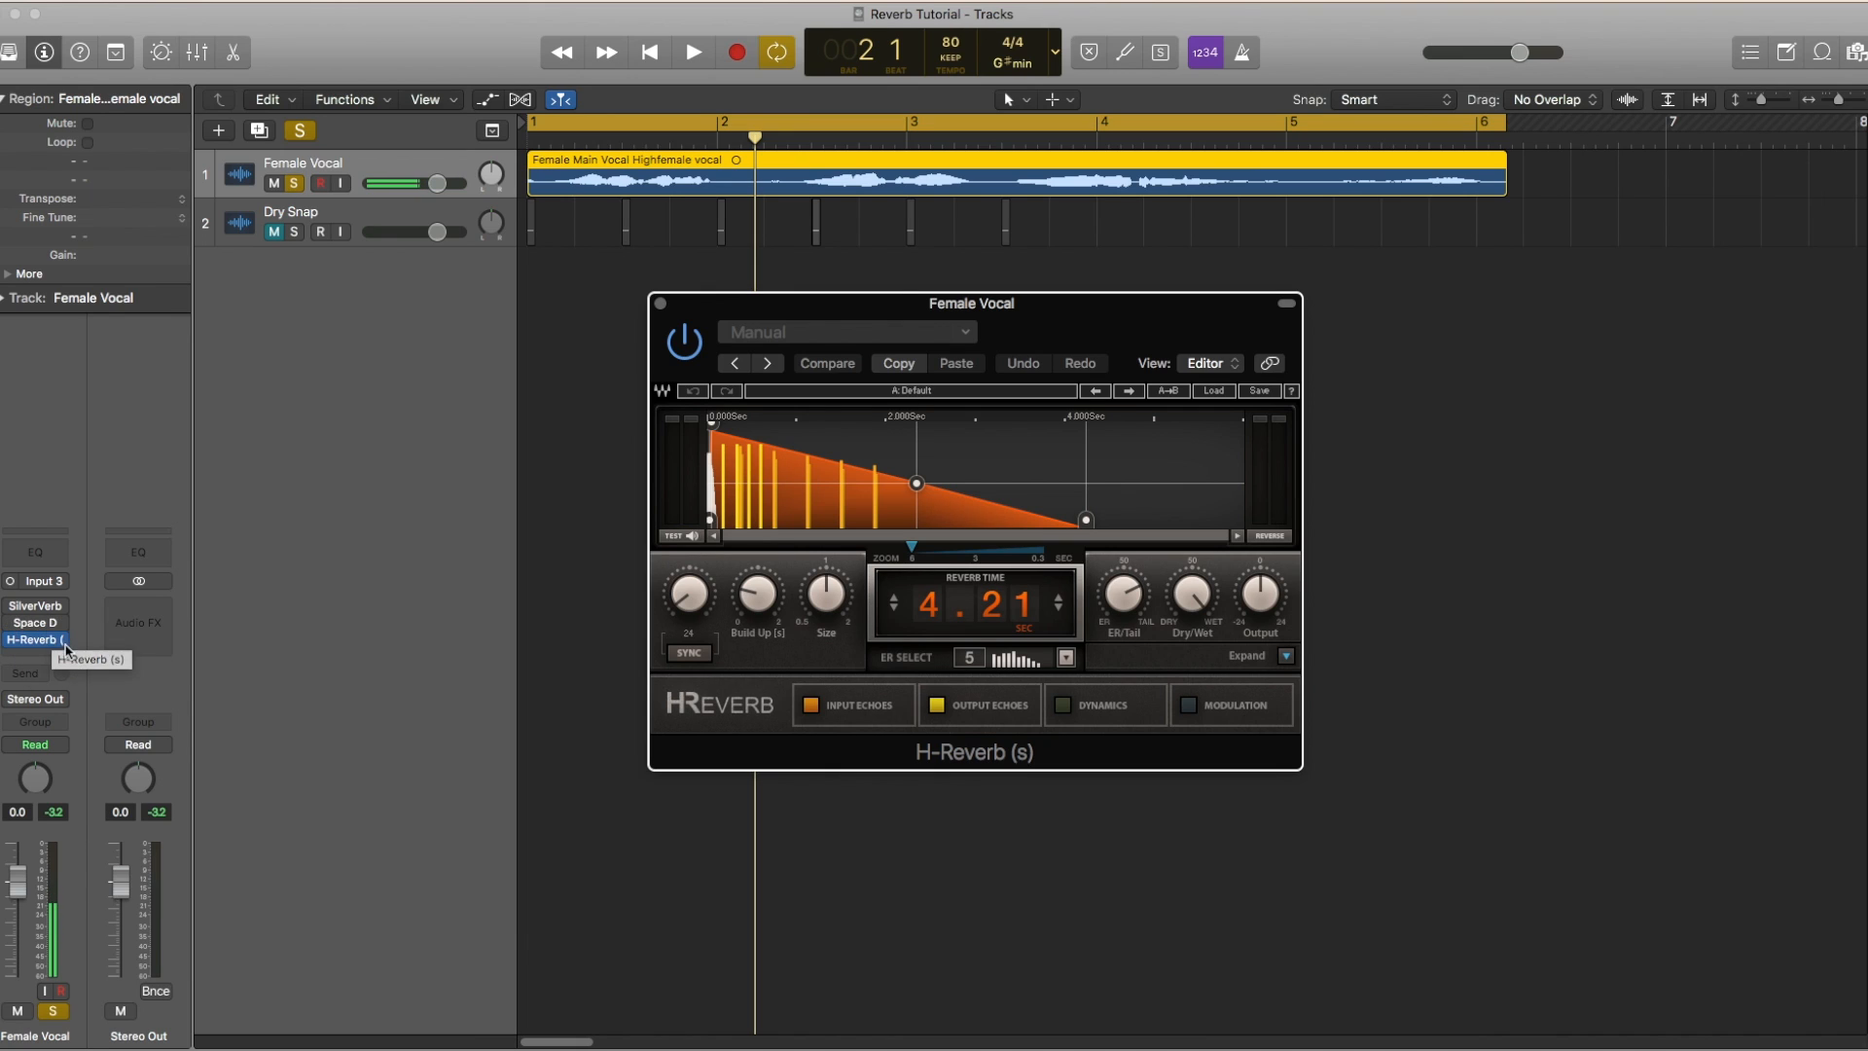
Bypass H-Reverb and remove it from the Female Vocal track
{"action": "left_click", "coordinate": [13, 641]}
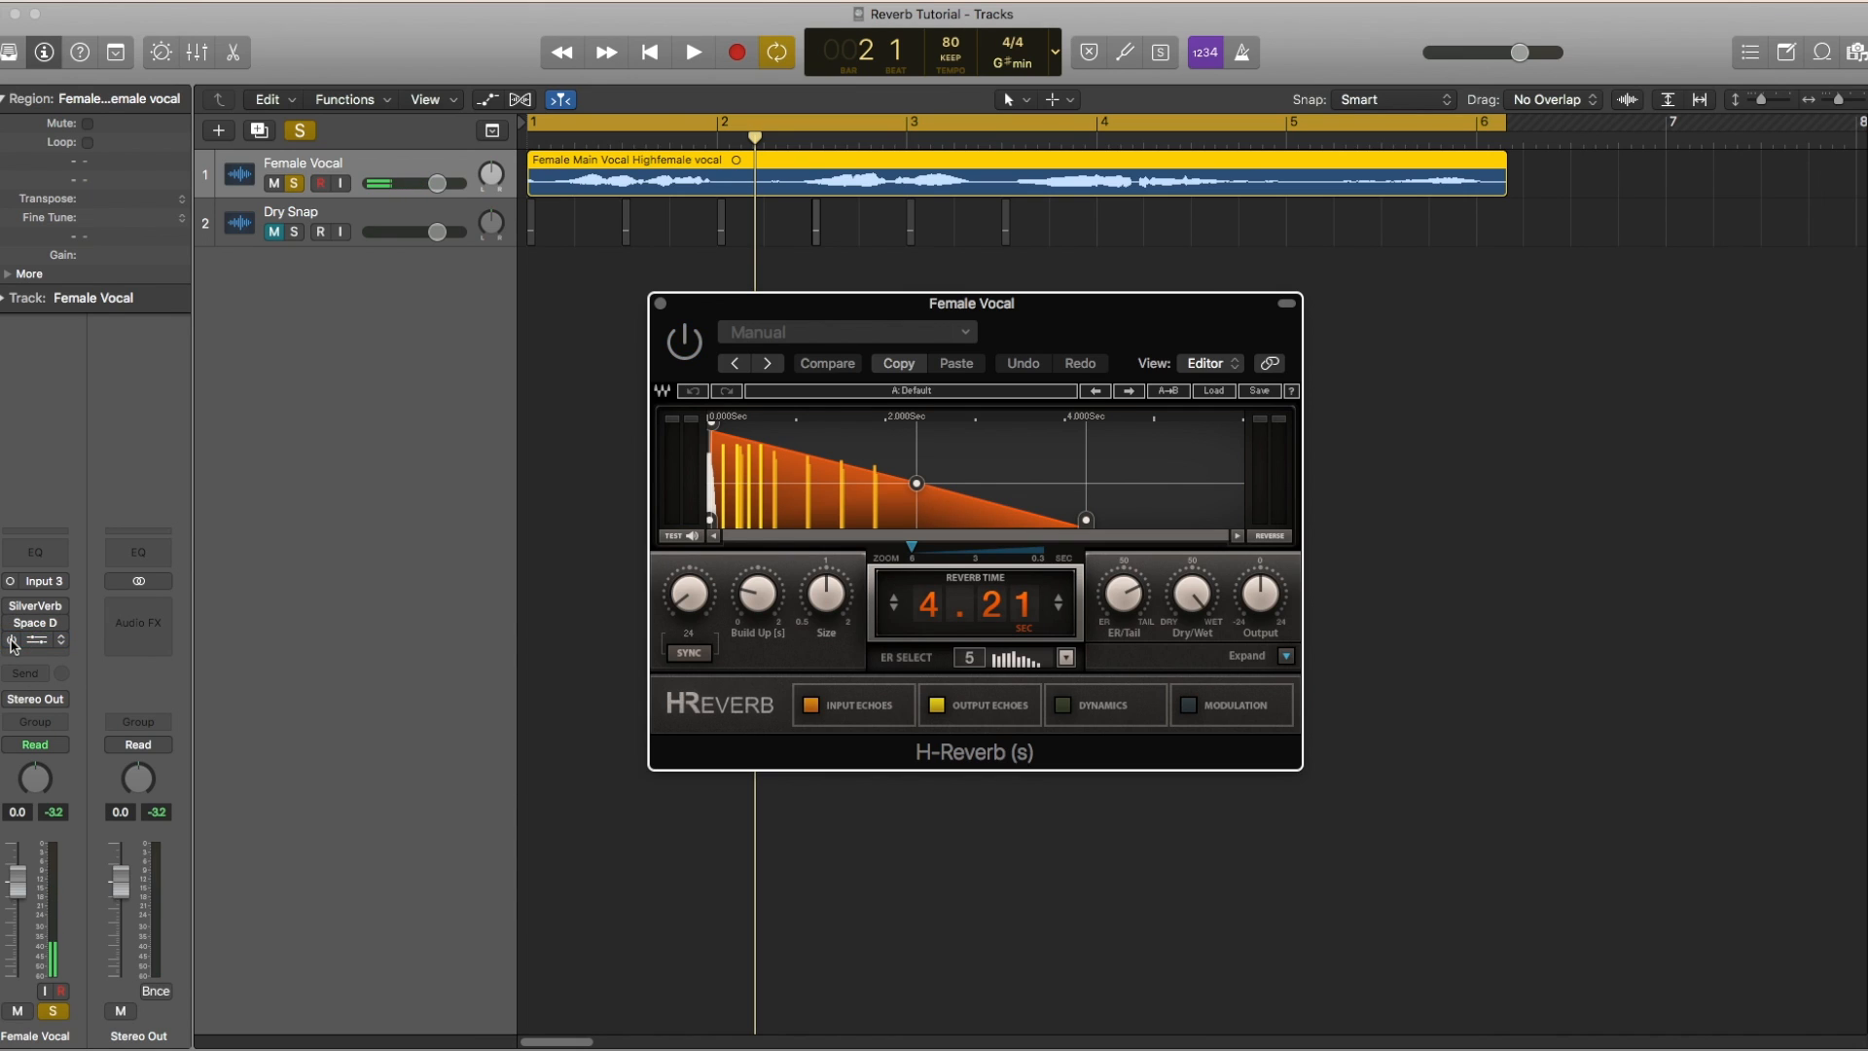
{"action": "left_click", "coordinate": [61, 643]}
{"action": "left_click", "coordinate": [37, 658]}
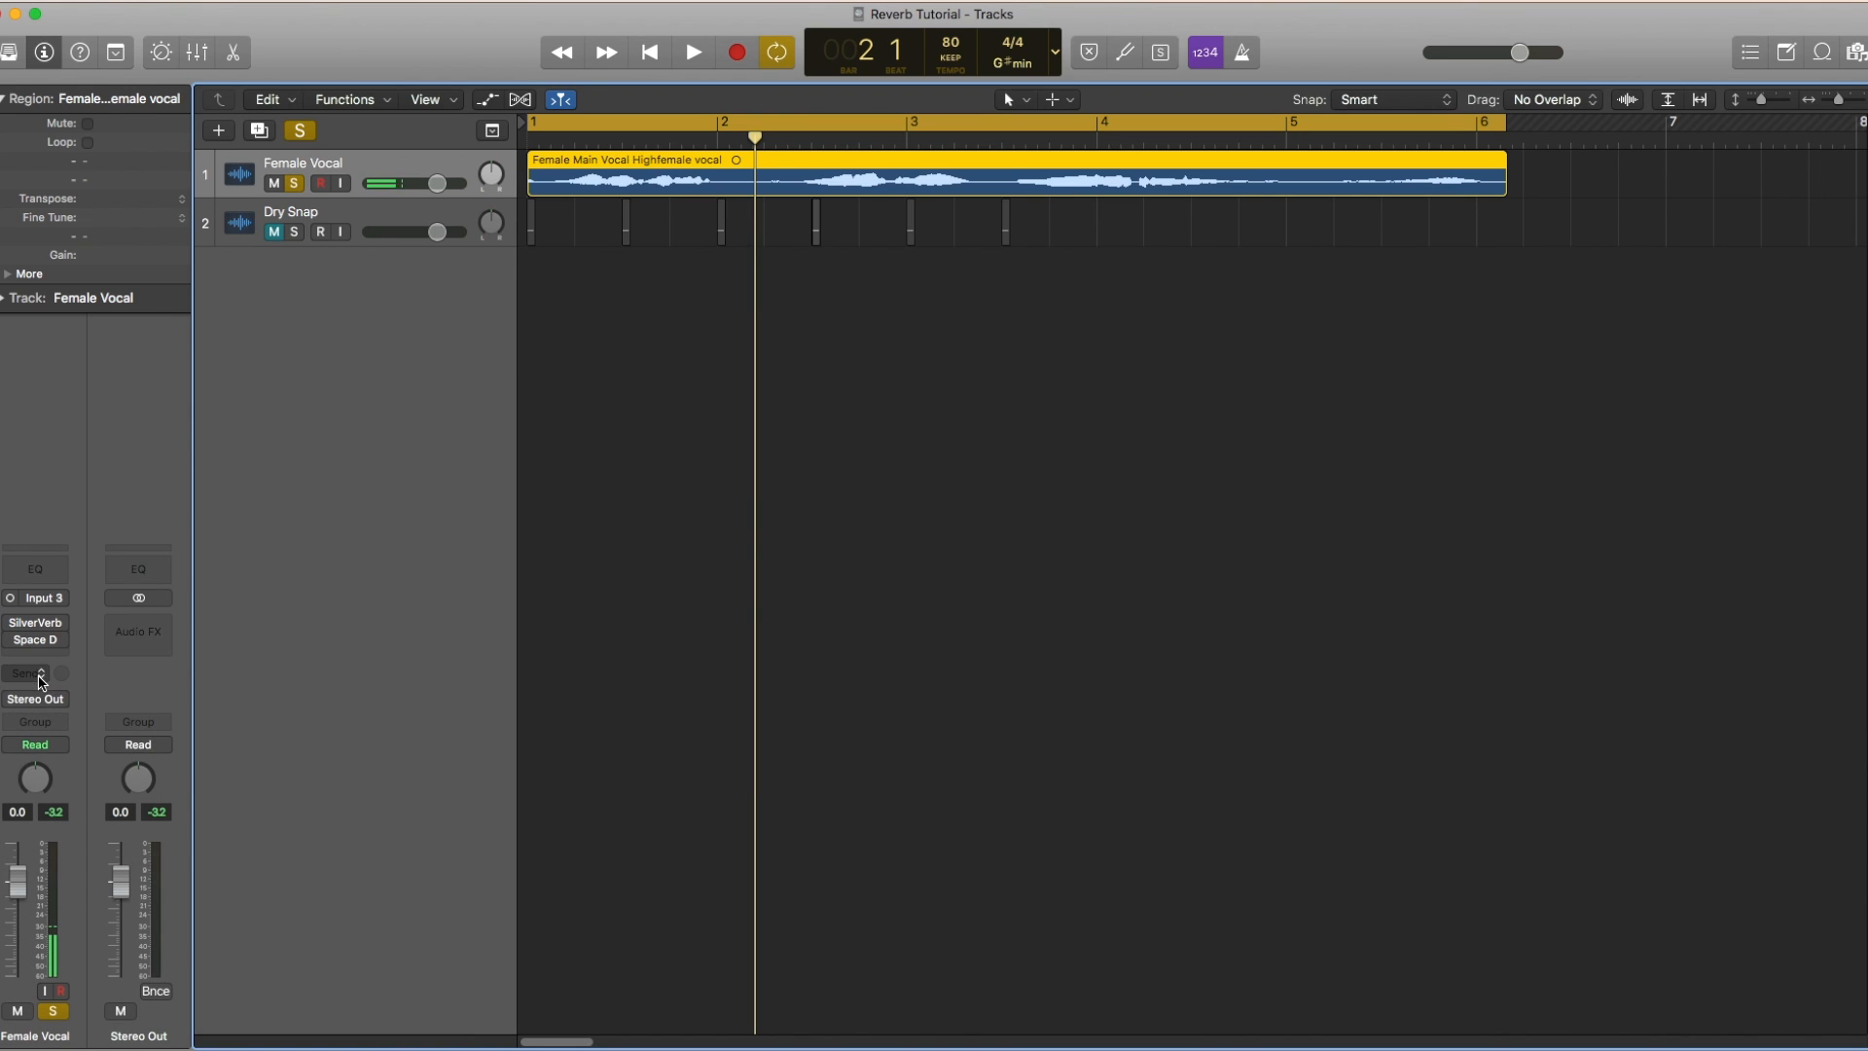
Add a send to Bus 1 on the Female Vocal track
{"action": "left_click", "coordinate": [40, 678]}
{"action": "mouse_move", "coordinate": [49, 760]}
{"action": "left_click", "coordinate": [147, 417]}
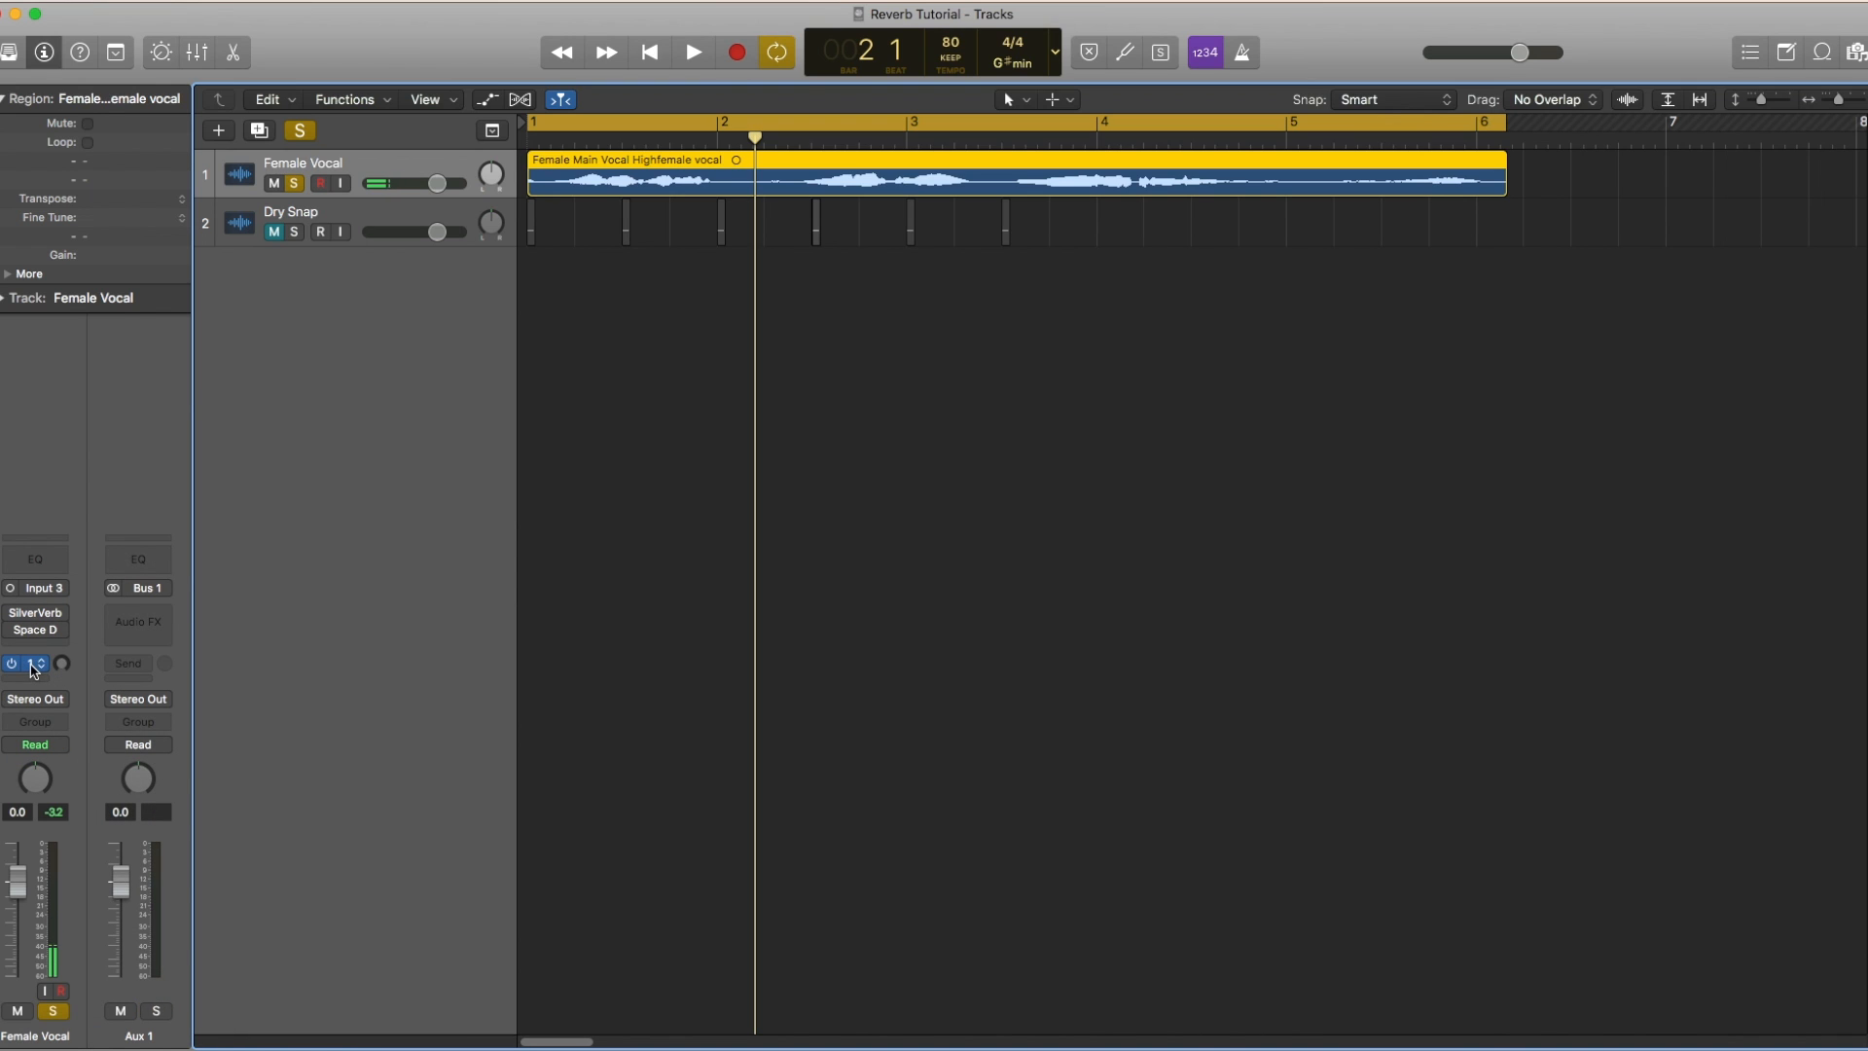
Insert the stereo Waves H-Reverb (s) plug-in on the Aux 1 channel fed by Bus 1
{"action": "left_click", "coordinate": [138, 620]}
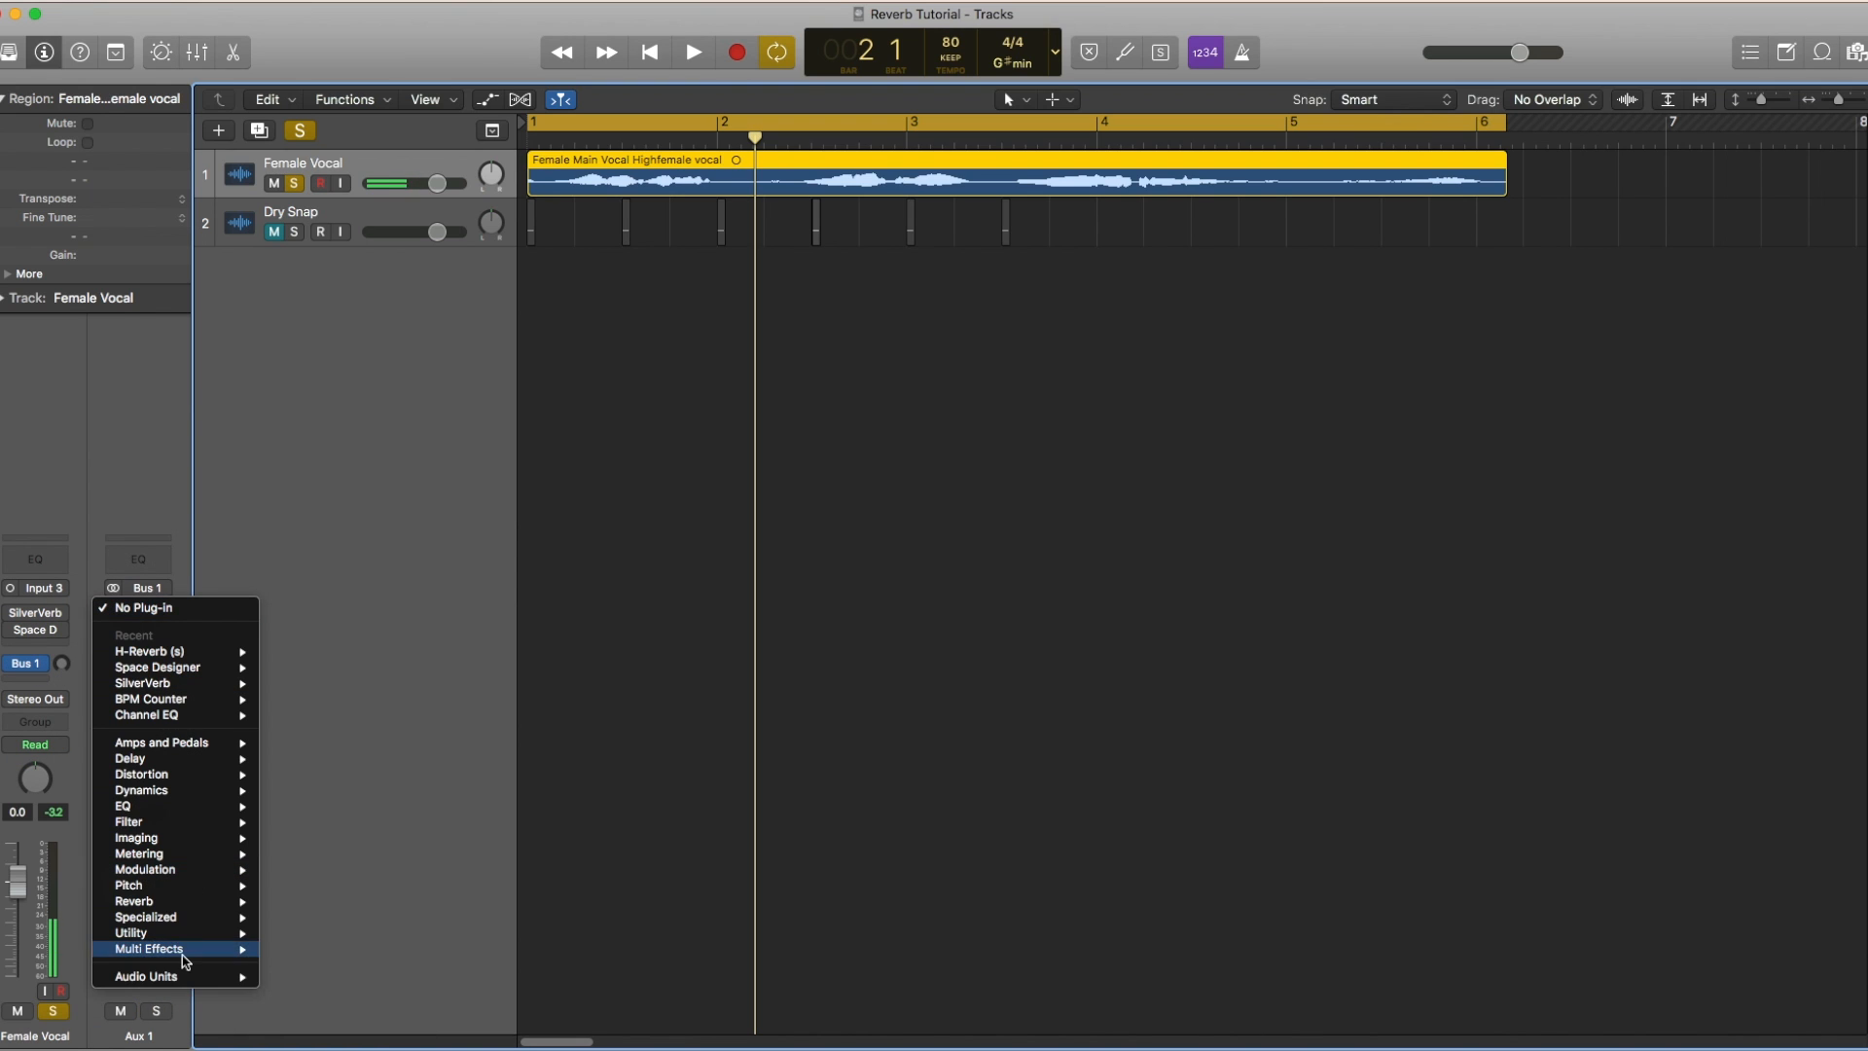
{"action": "mouse_move", "coordinate": [180, 985]}
{"action": "mouse_move", "coordinate": [370, 998]}
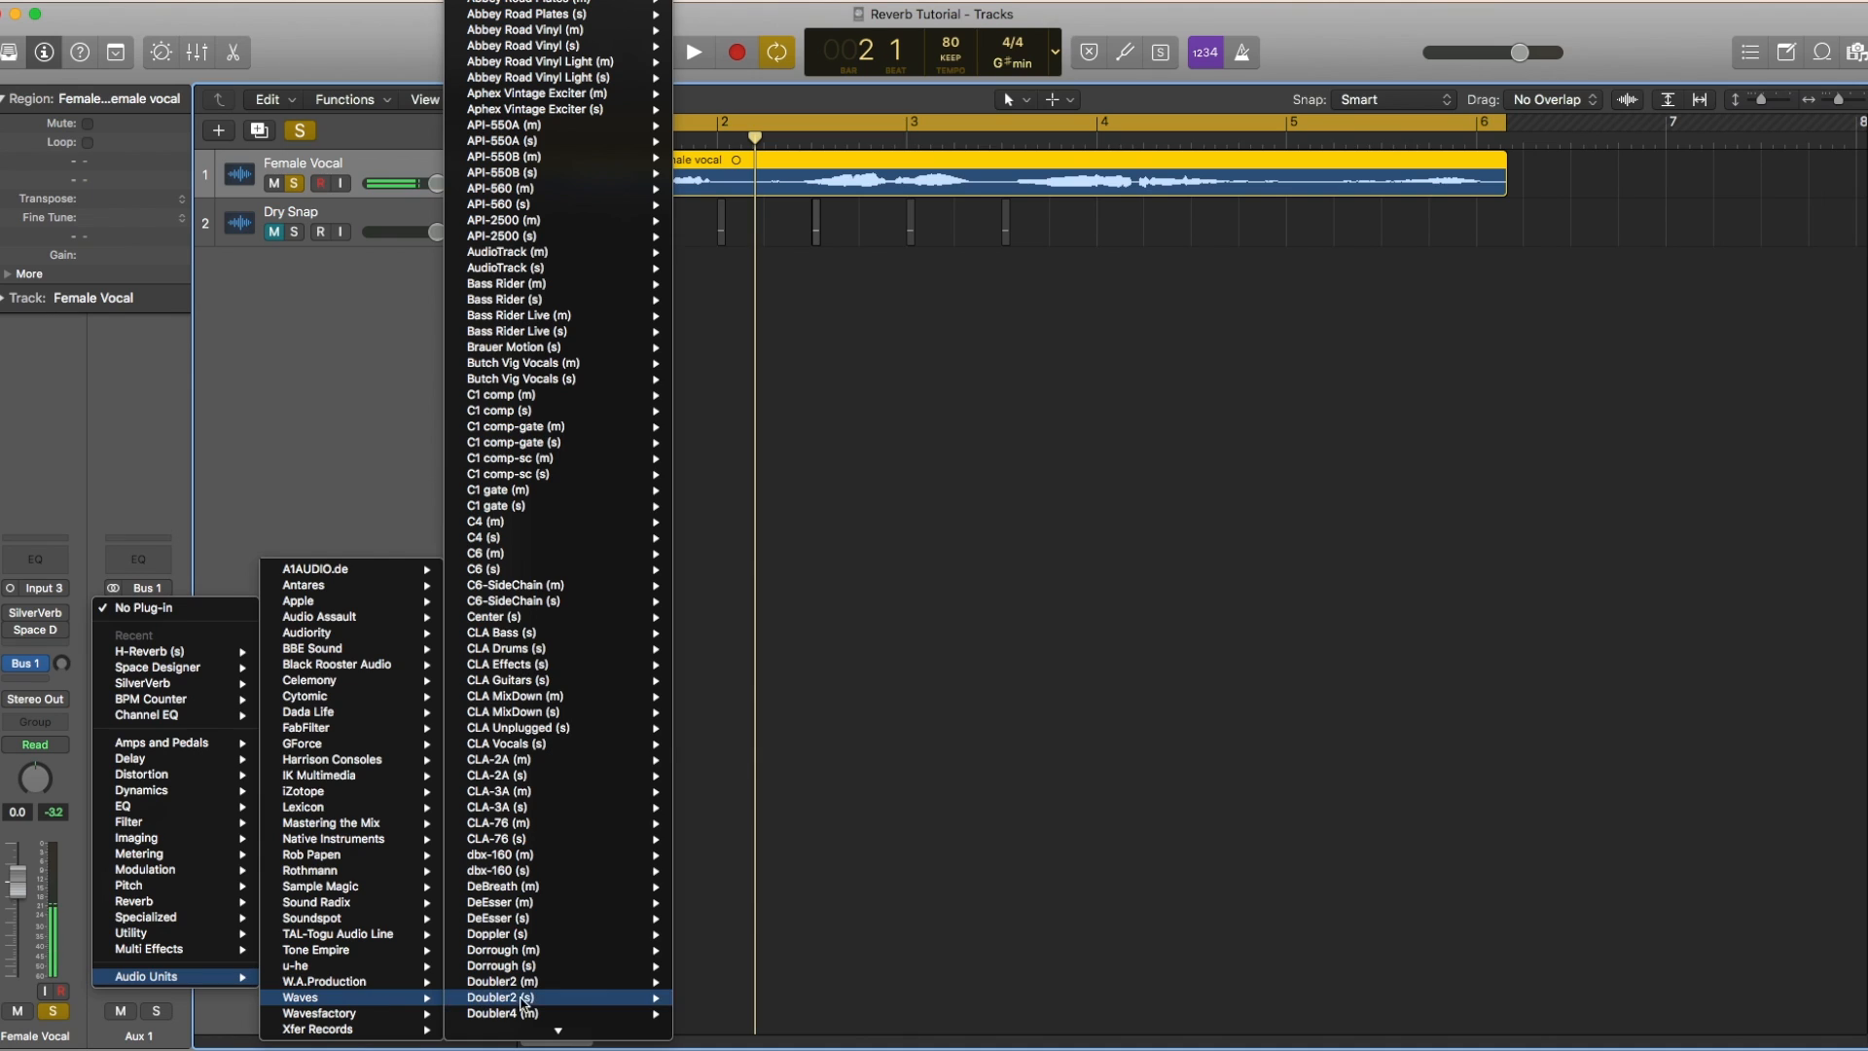
{"action": "mouse_move", "coordinate": [496, 751]}
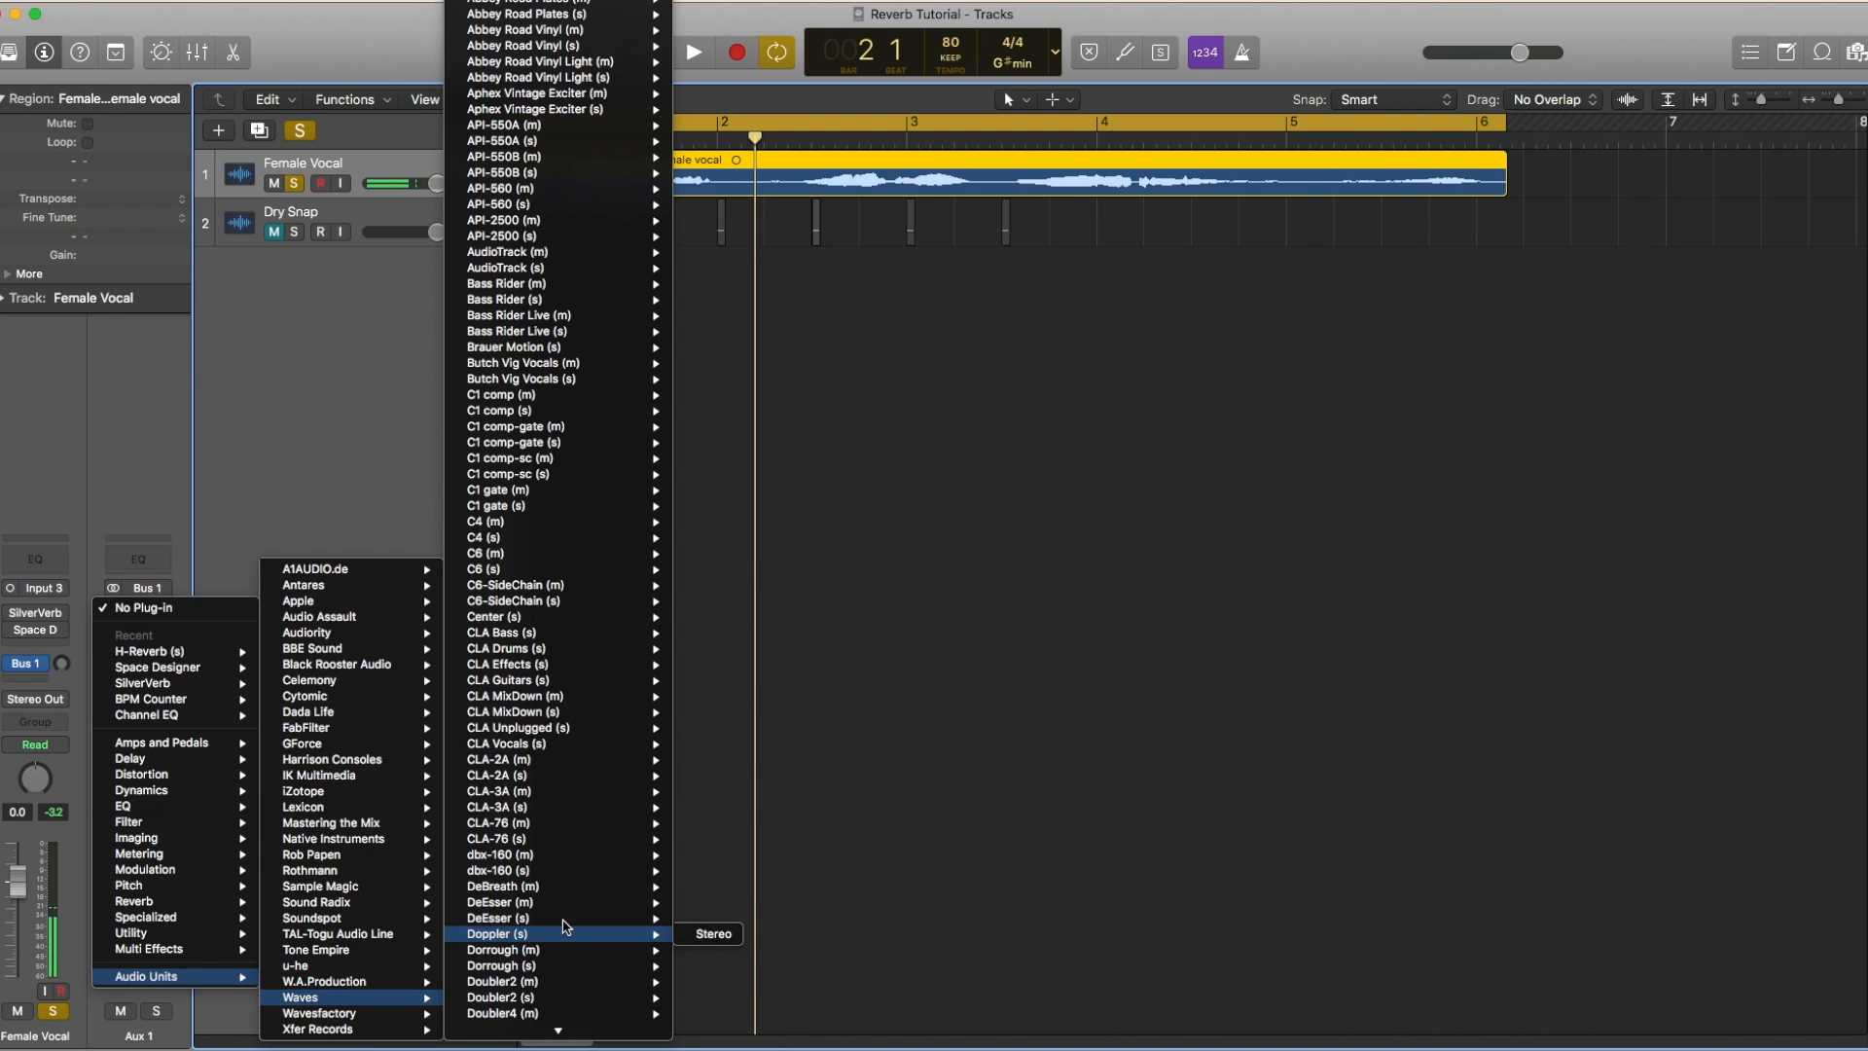
{"action": "scroll", "coordinate": [560, 929], "scroll_direction": "down", "scroll_amount": 10}
{"action": "scroll", "coordinate": [535, 583], "scroll_direction": "down", "scroll_amount": 10}
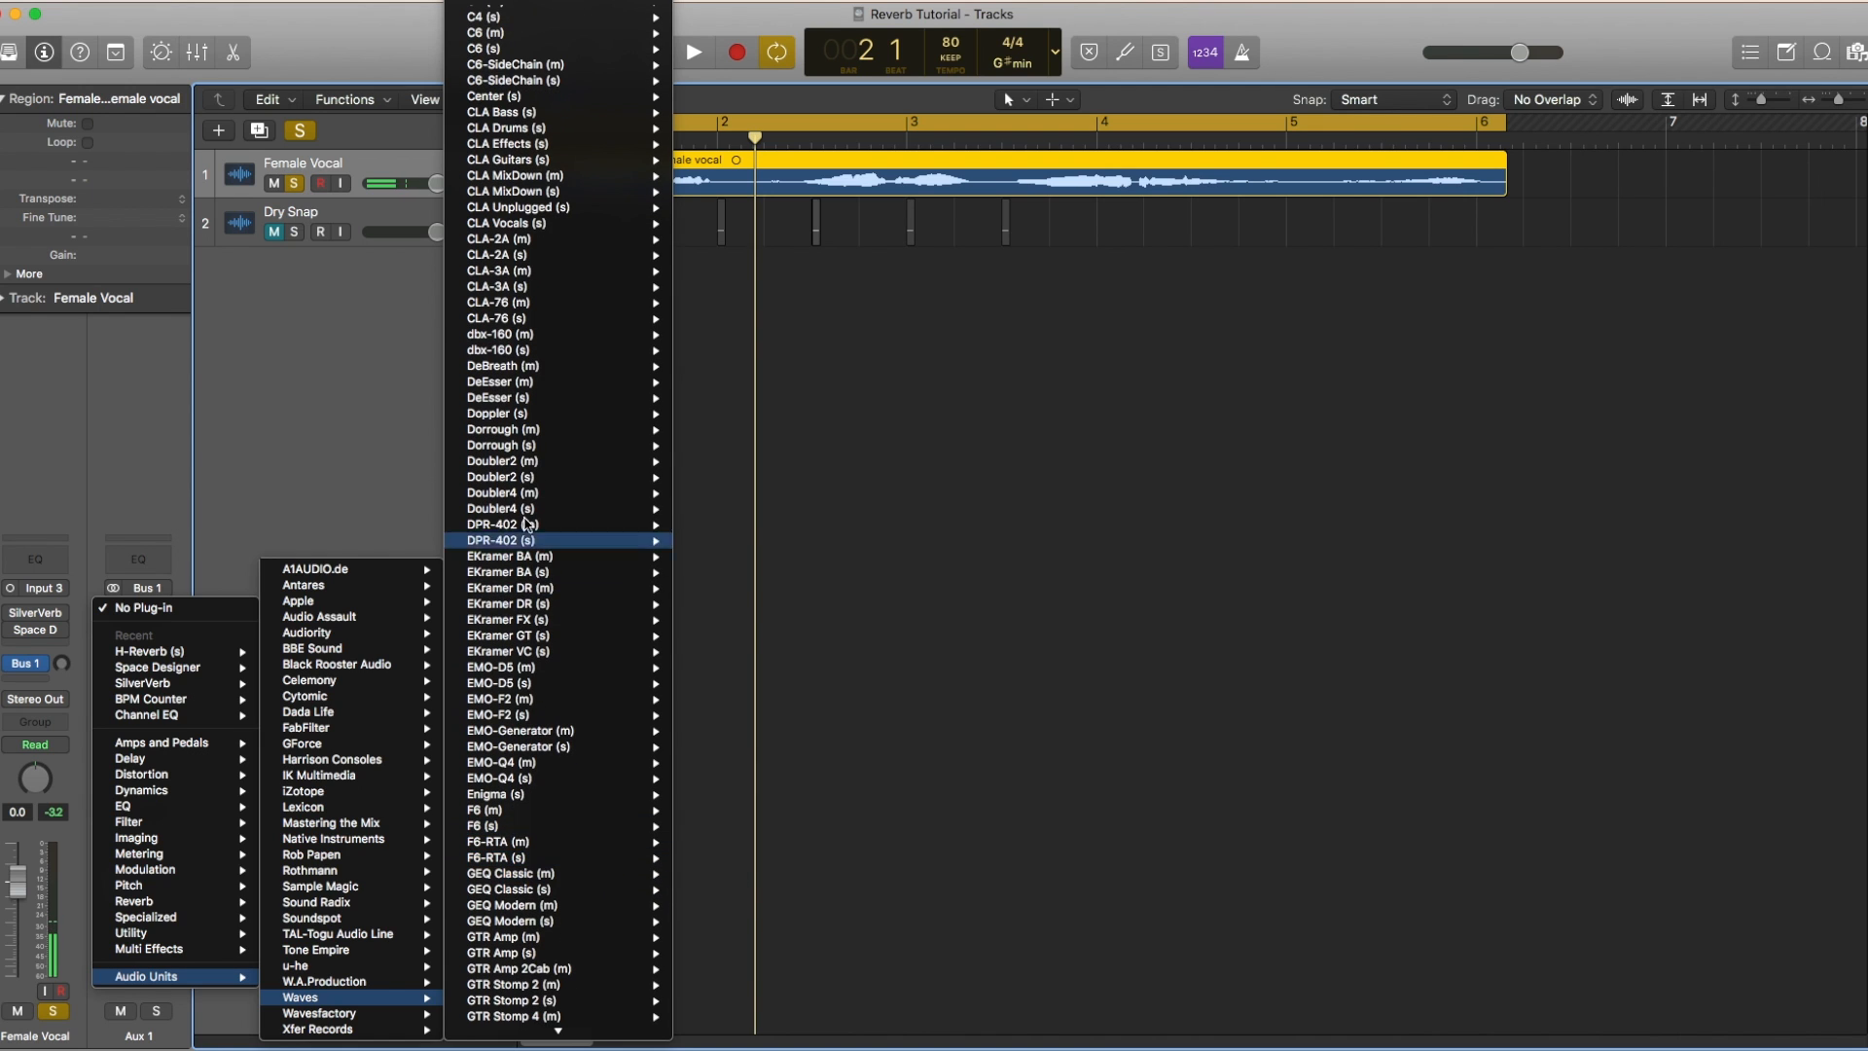
{"action": "mouse_move", "coordinate": [528, 515]}
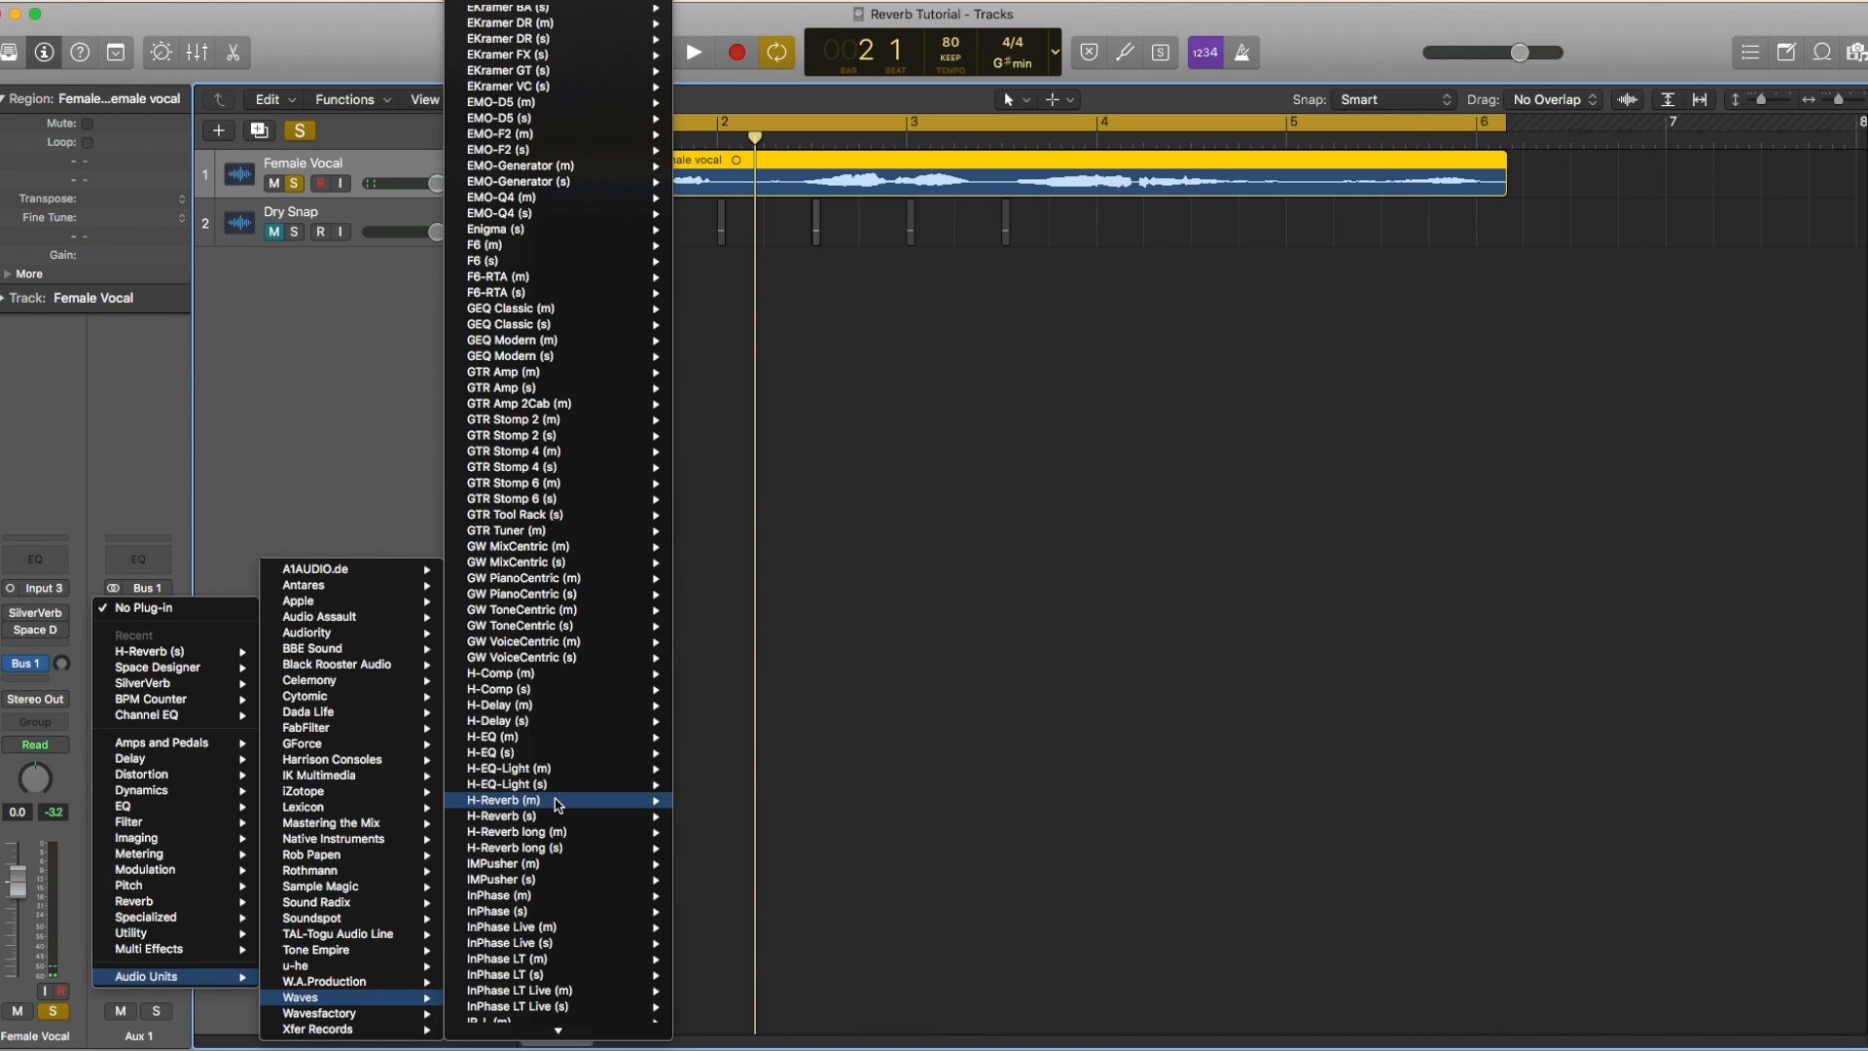
{"action": "mouse_move", "coordinate": [560, 818]}
{"action": "left_click", "coordinate": [716, 818]}
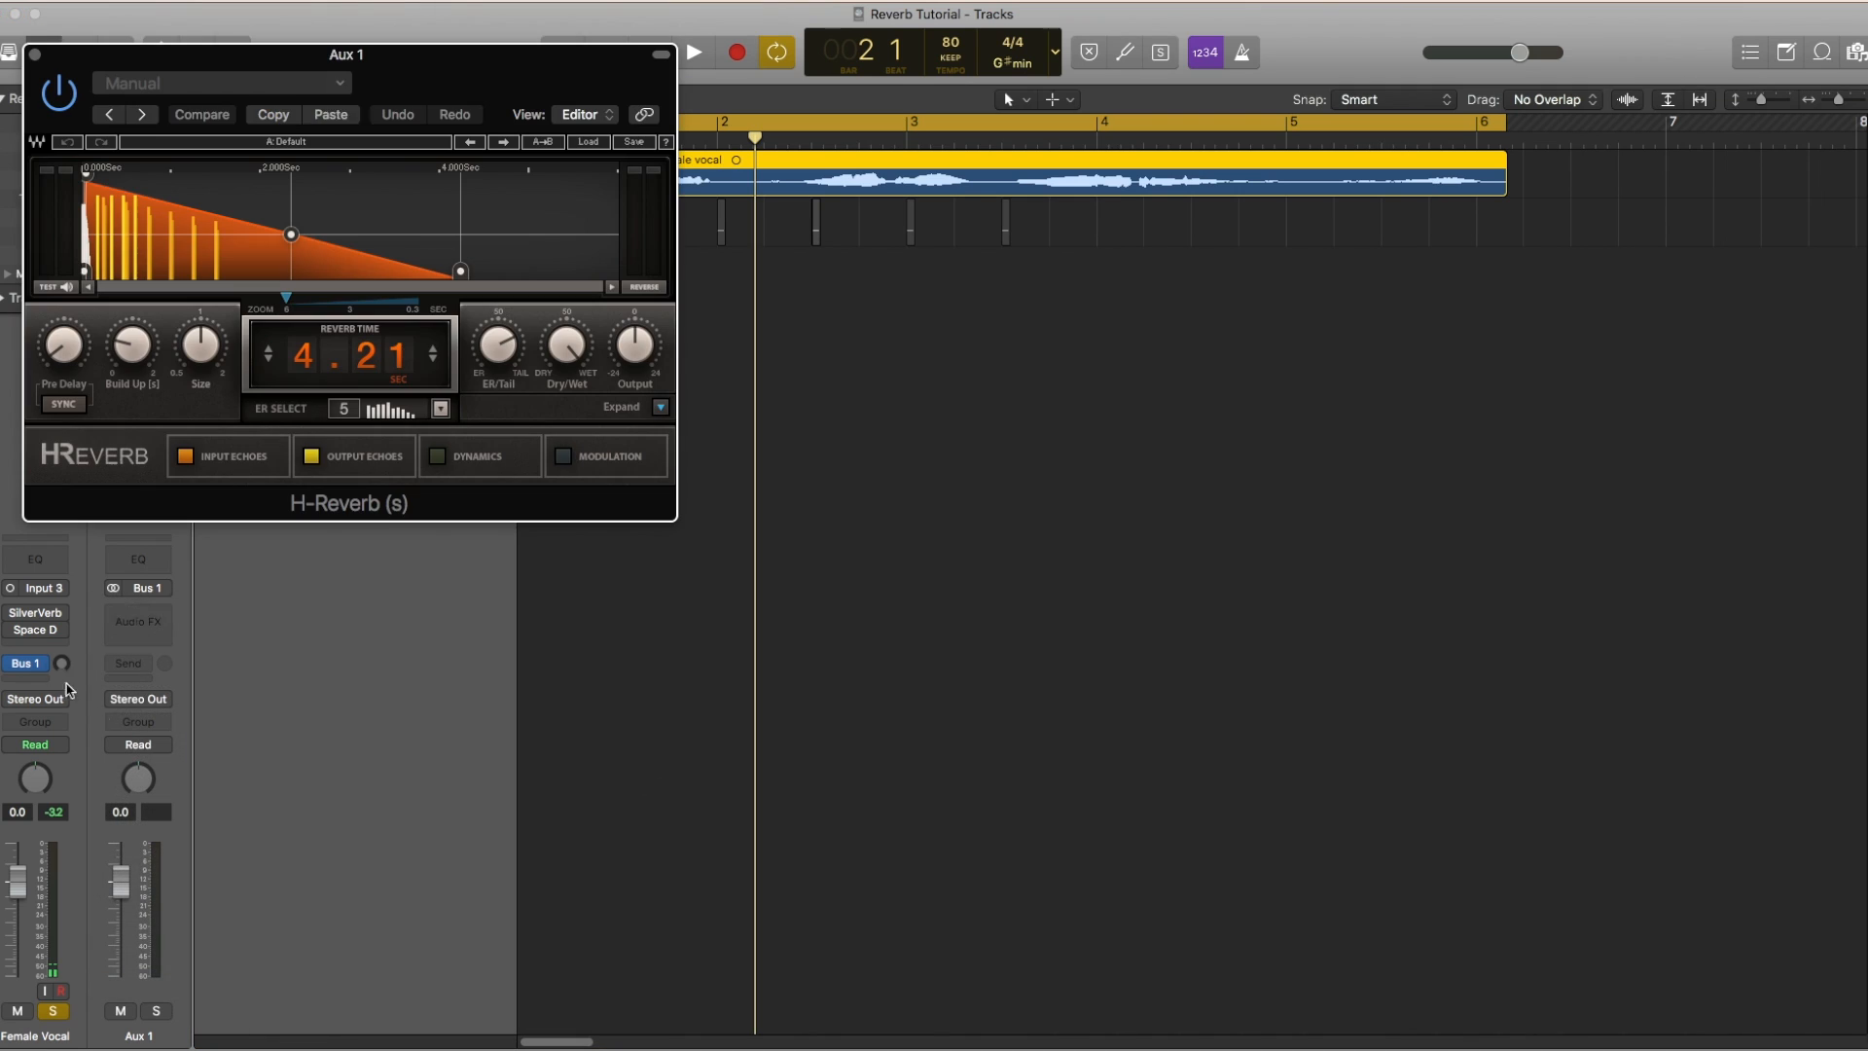
Raise the Female Vocal's Bus 1 send level and audition the vocal through H-Reverb on Aux 1
{"action": "left_click_drag", "start_coordinate": [71, 669], "coordinate": [58, 660]}
{"action": "key", "text": "space"}
{"action": "key", "text": "space"}
{"action": "key", "text": "space"}
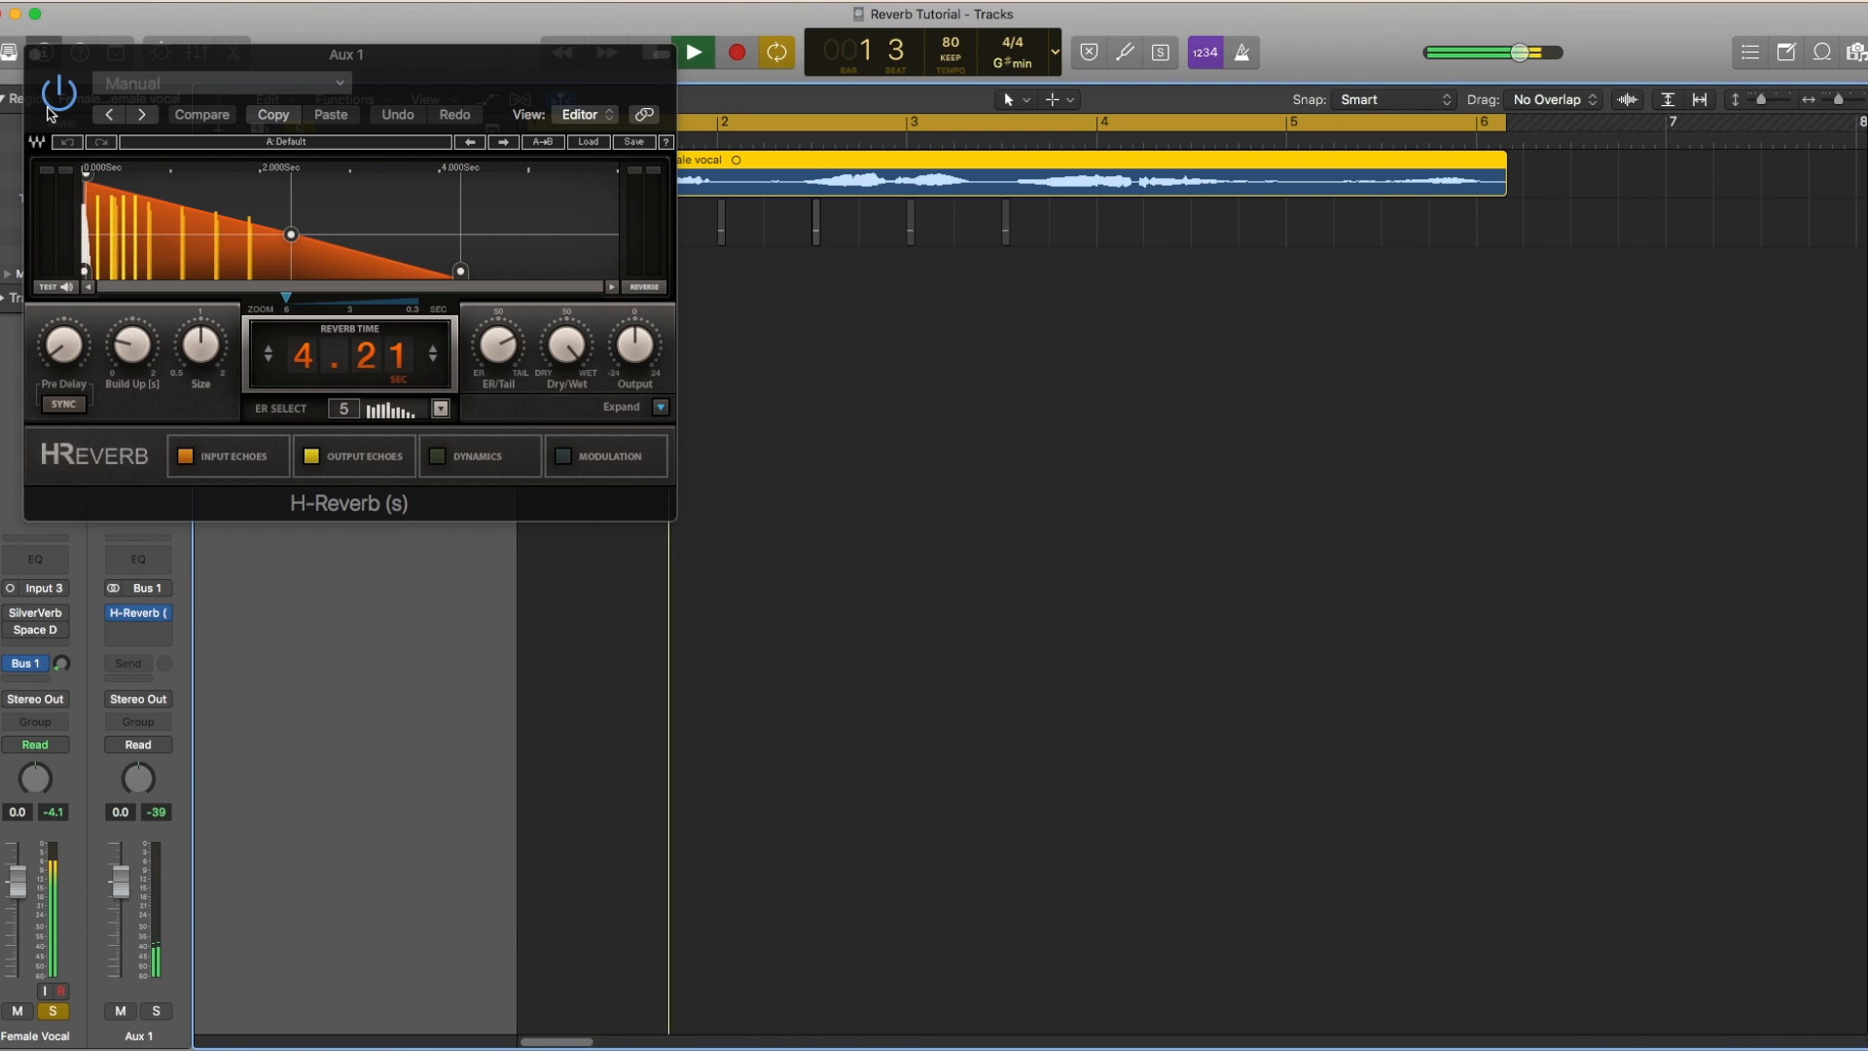
Bypass H-Reverb on Aux 1 and raise the Female Vocal's Bus 1 send level during playback, then stop
{"action": "left_click", "coordinate": [51, 102]}
{"action": "left_click", "coordinate": [57, 97]}
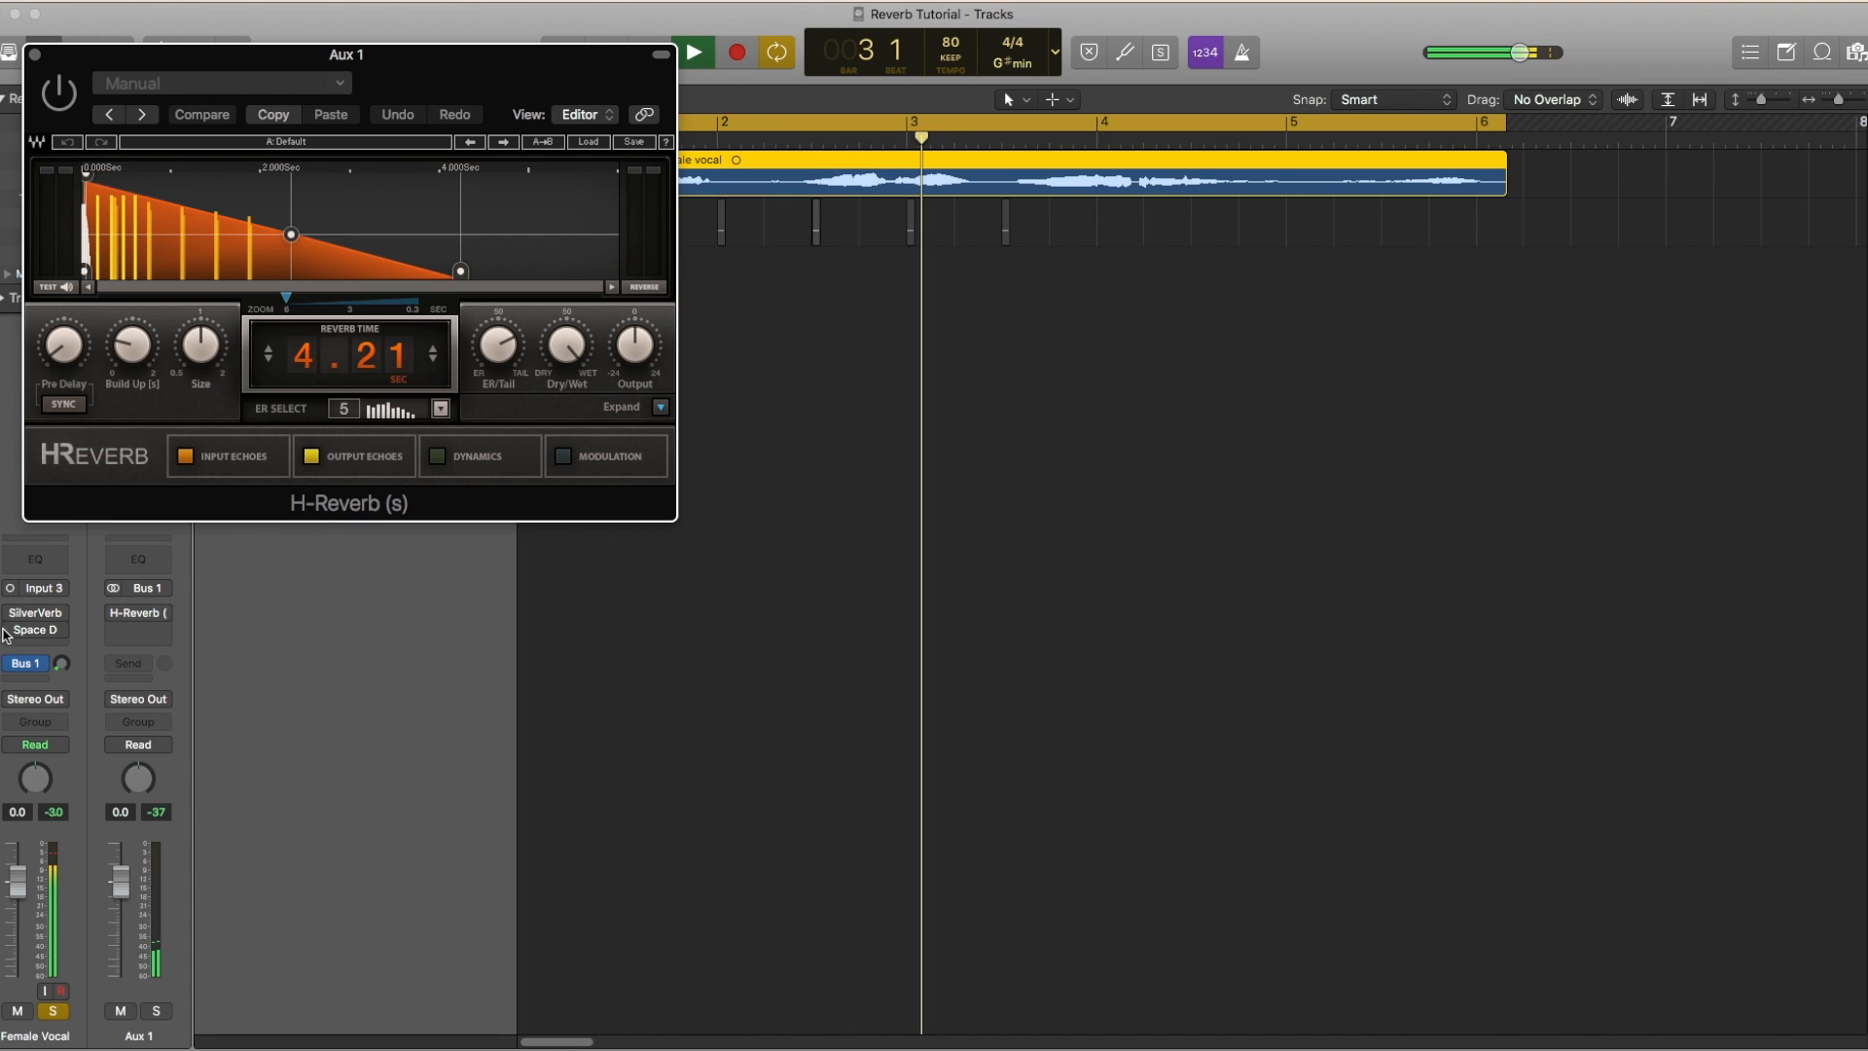
{"action": "left_click", "coordinate": [60, 666]}
{"action": "left_click_drag", "start_coordinate": [59, 666], "coordinate": [54, 642]}
{"action": "key", "text": "space"}
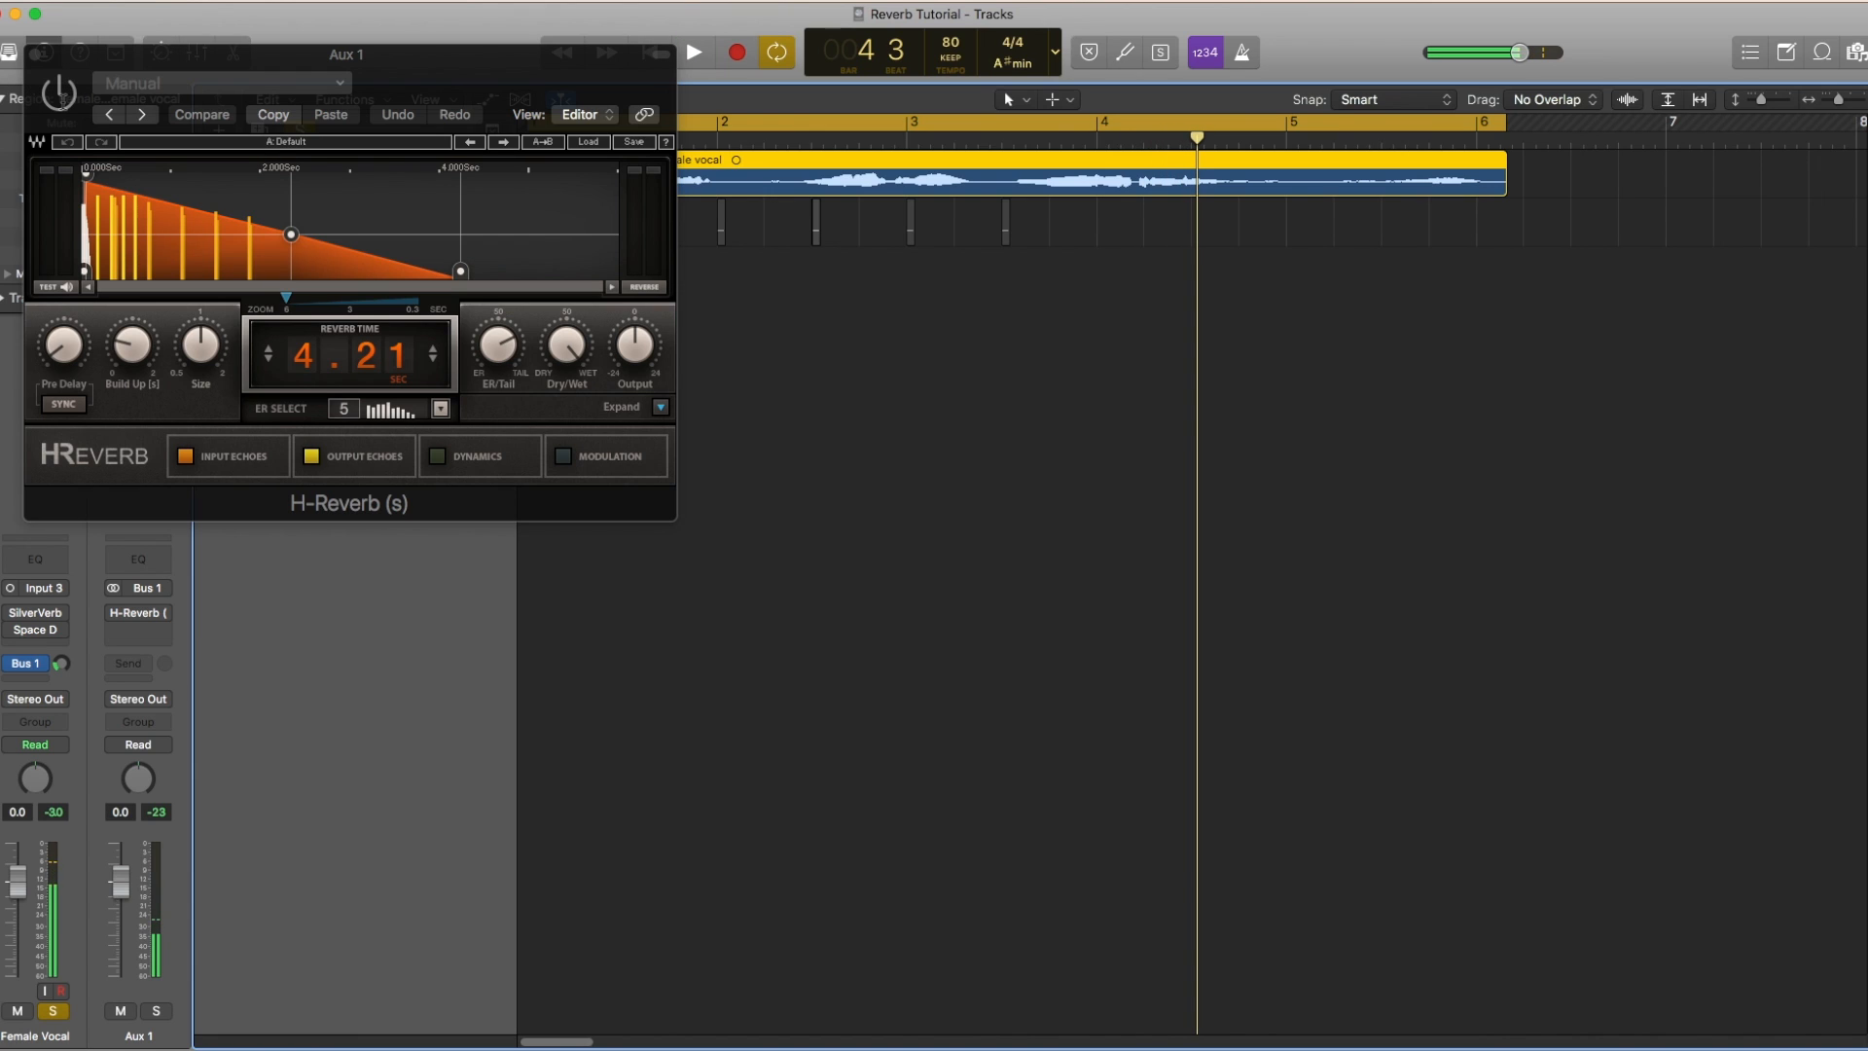
Re-enable H-Reverb on Aux 1 and adjust the Female Vocal's Bus 1 send level while auditioning the vocal
{"action": "left_click", "coordinate": [384, 94]}
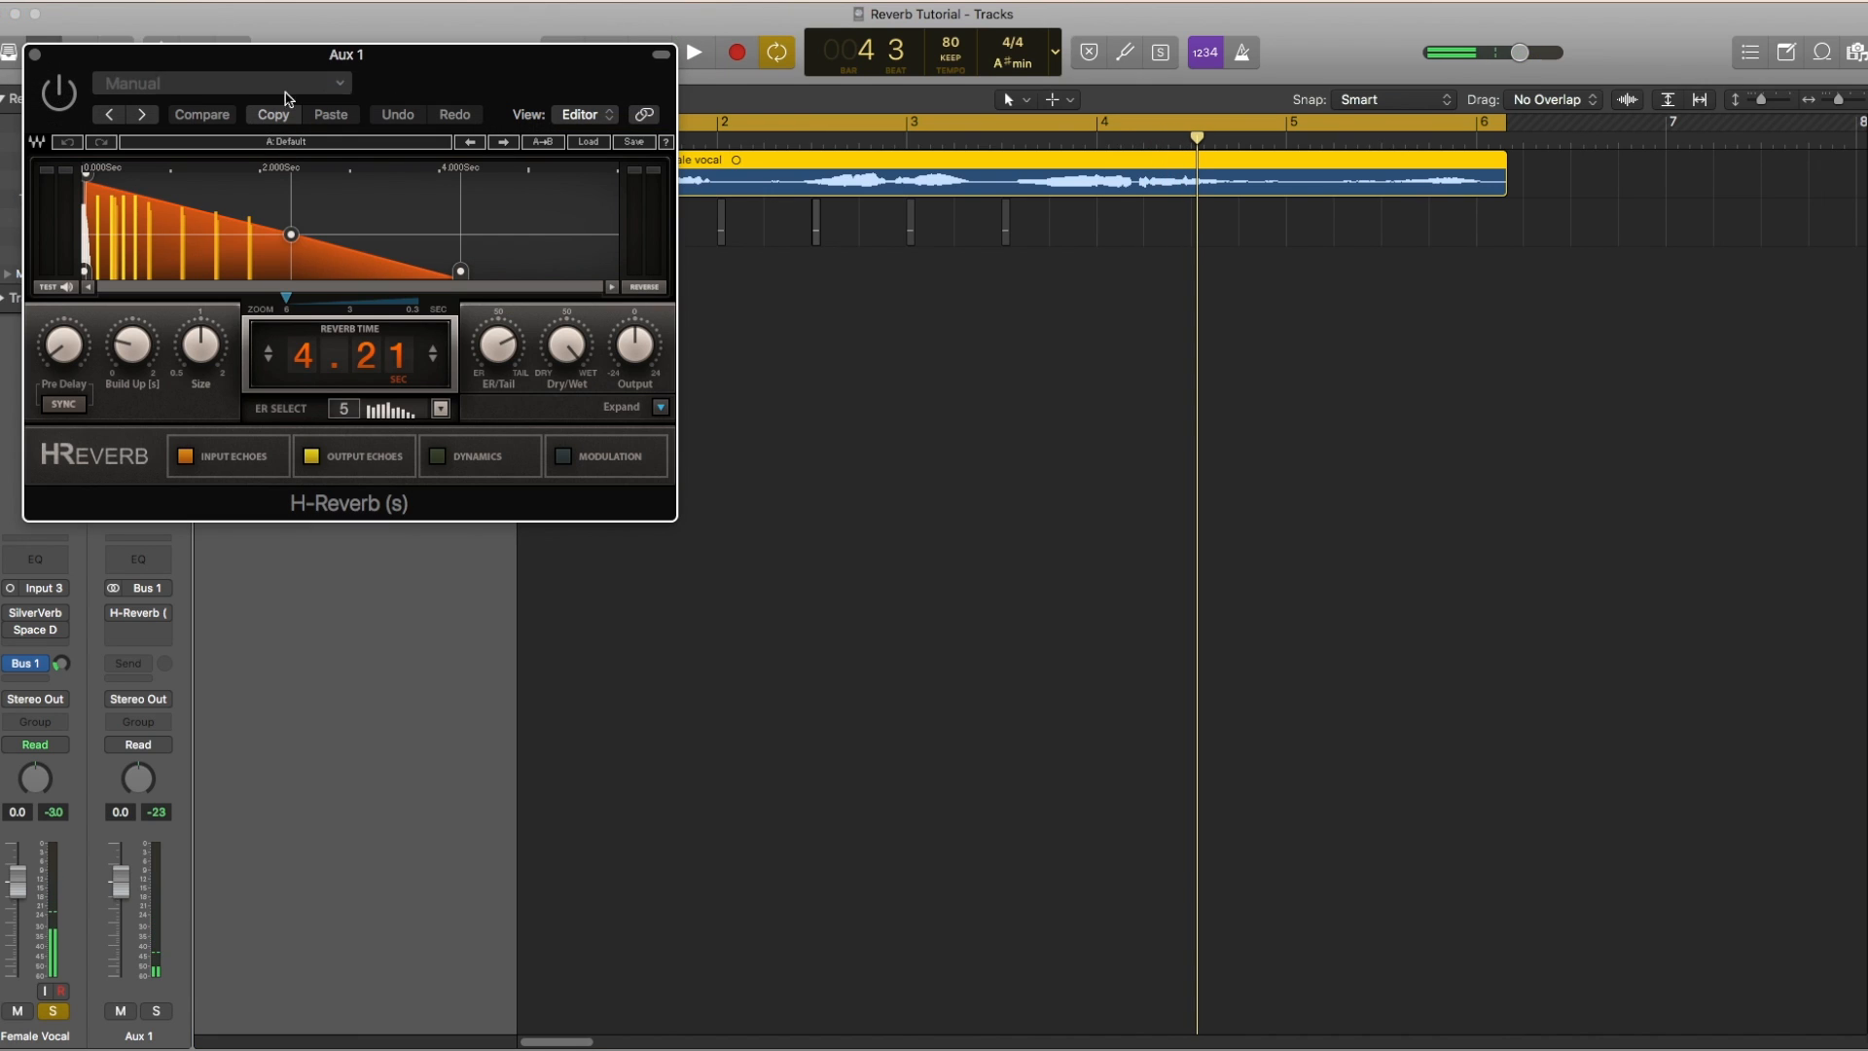
{"action": "left_click", "coordinate": [58, 97]}
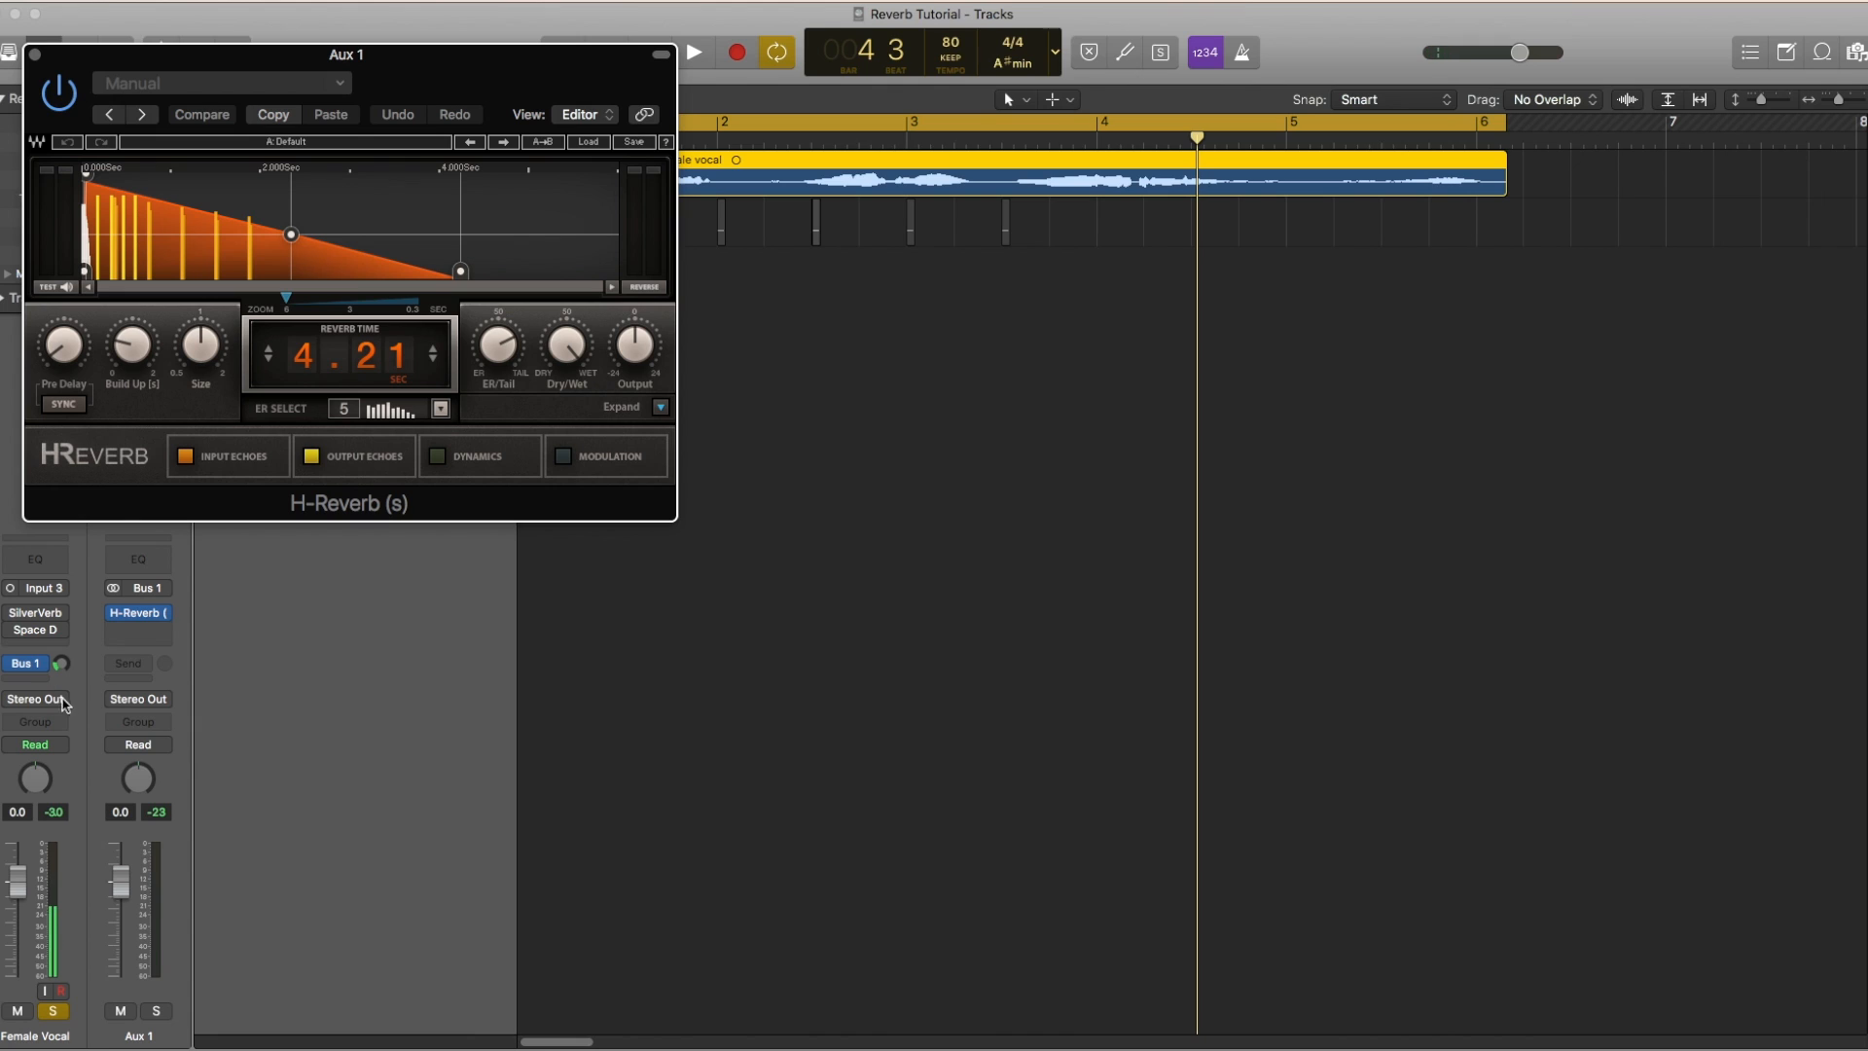
{"action": "key", "text": "space"}
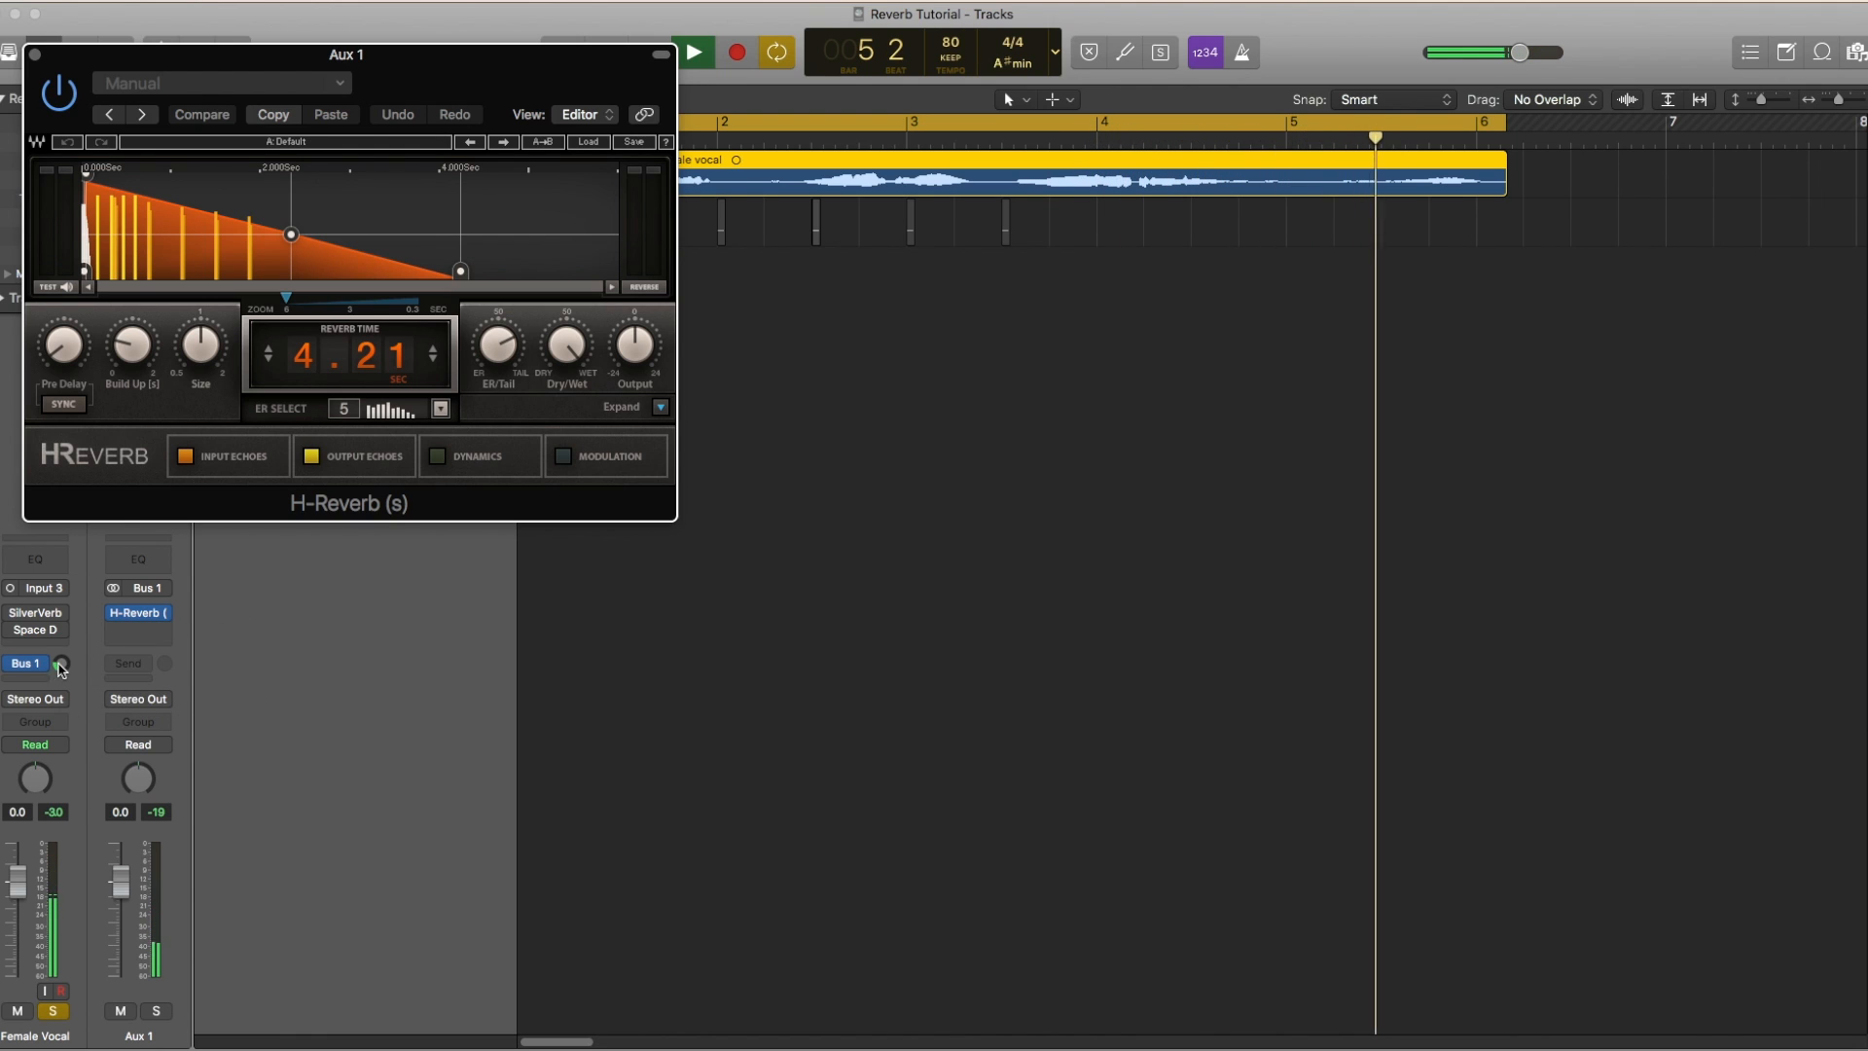
{"action": "left_click", "coordinate": [60, 665]}
{"action": "left_click_drag", "start_coordinate": [61, 666], "coordinate": [66, 678]}
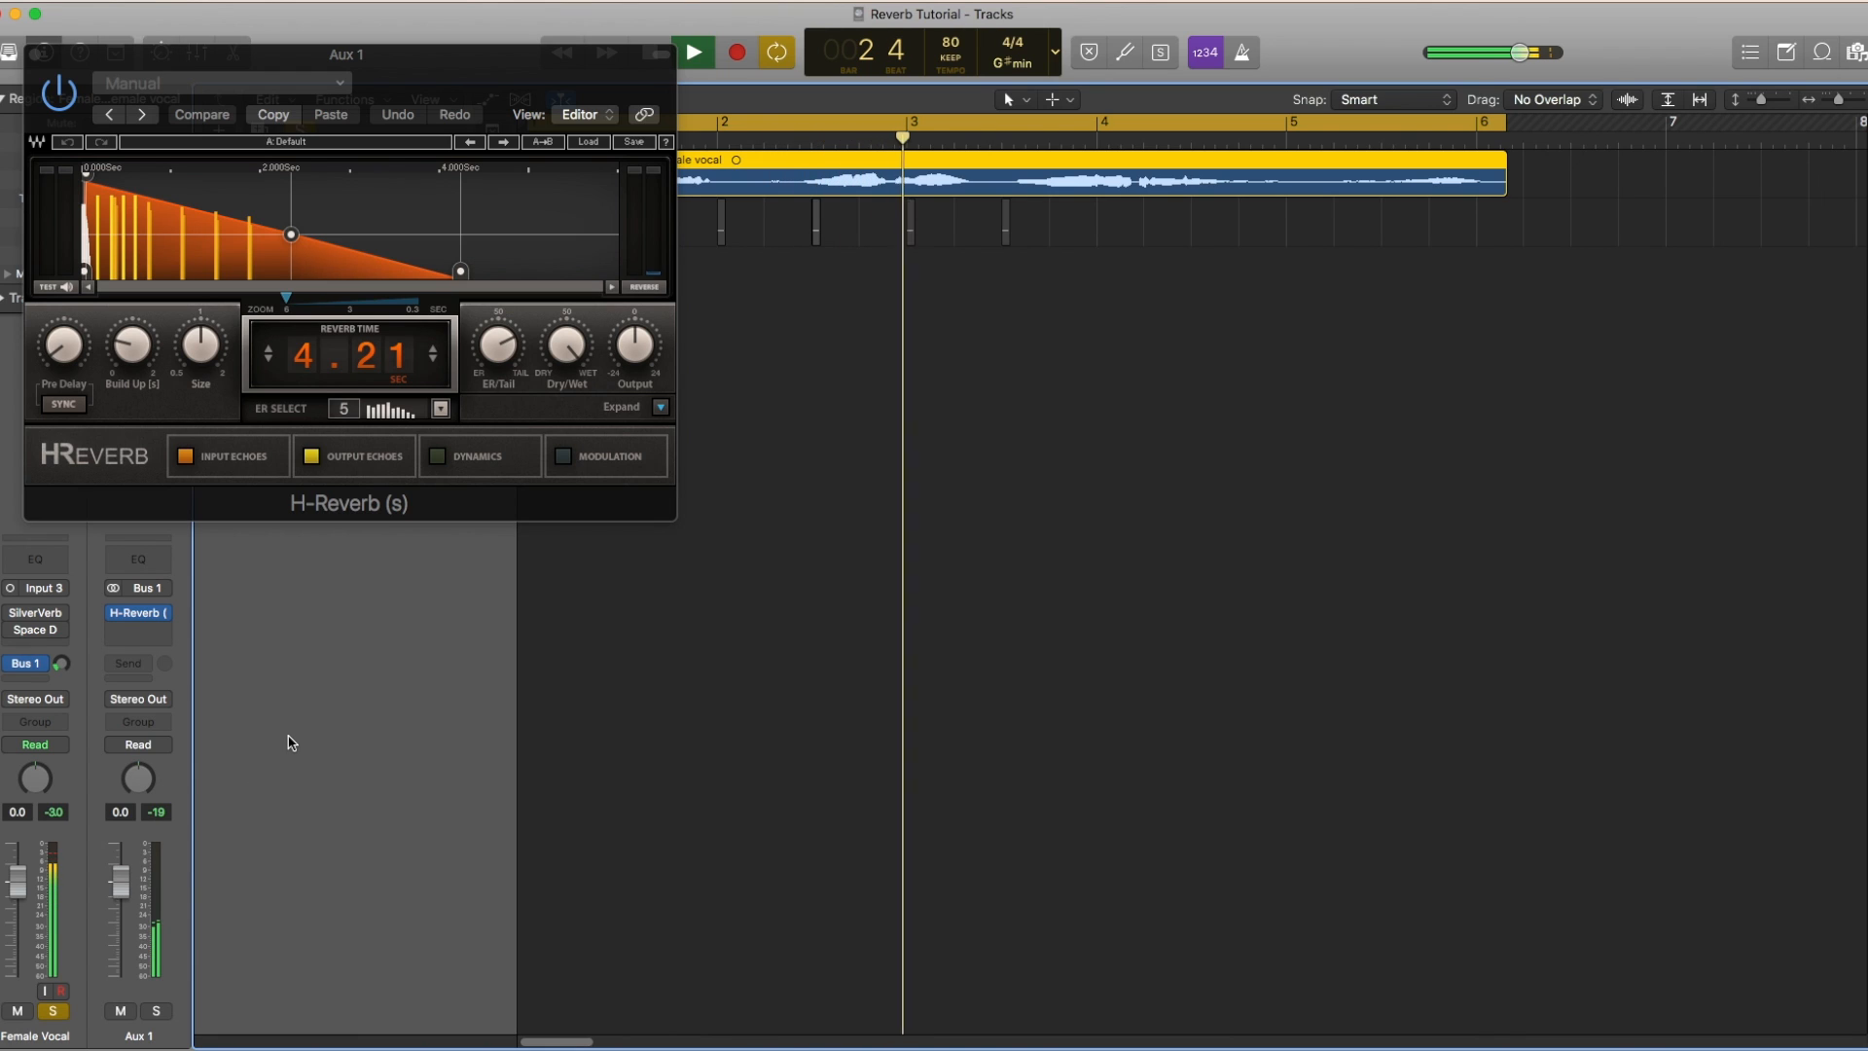
{"action": "key", "text": "space"}
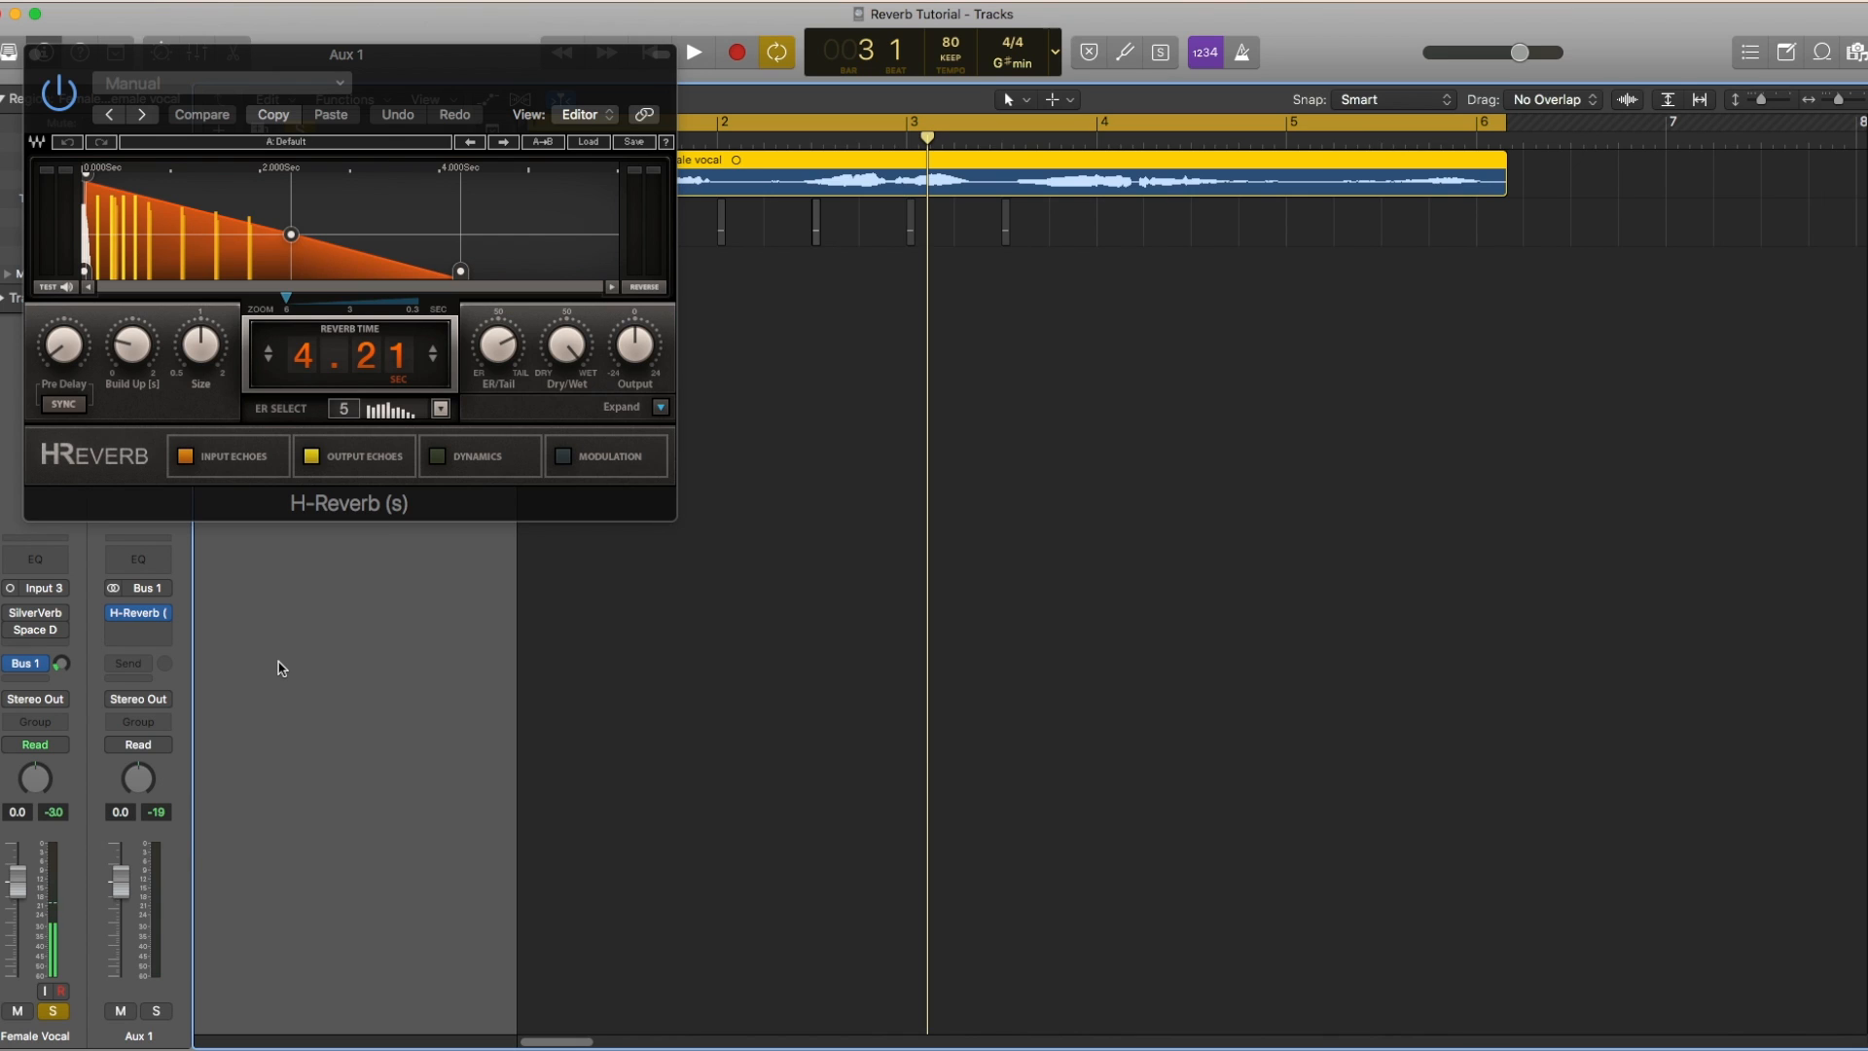
Bypass H-Reverb on Aux 1 and close its window
{"action": "left_click_drag", "start_coordinate": [491, 73], "coordinate": [583, 5]}
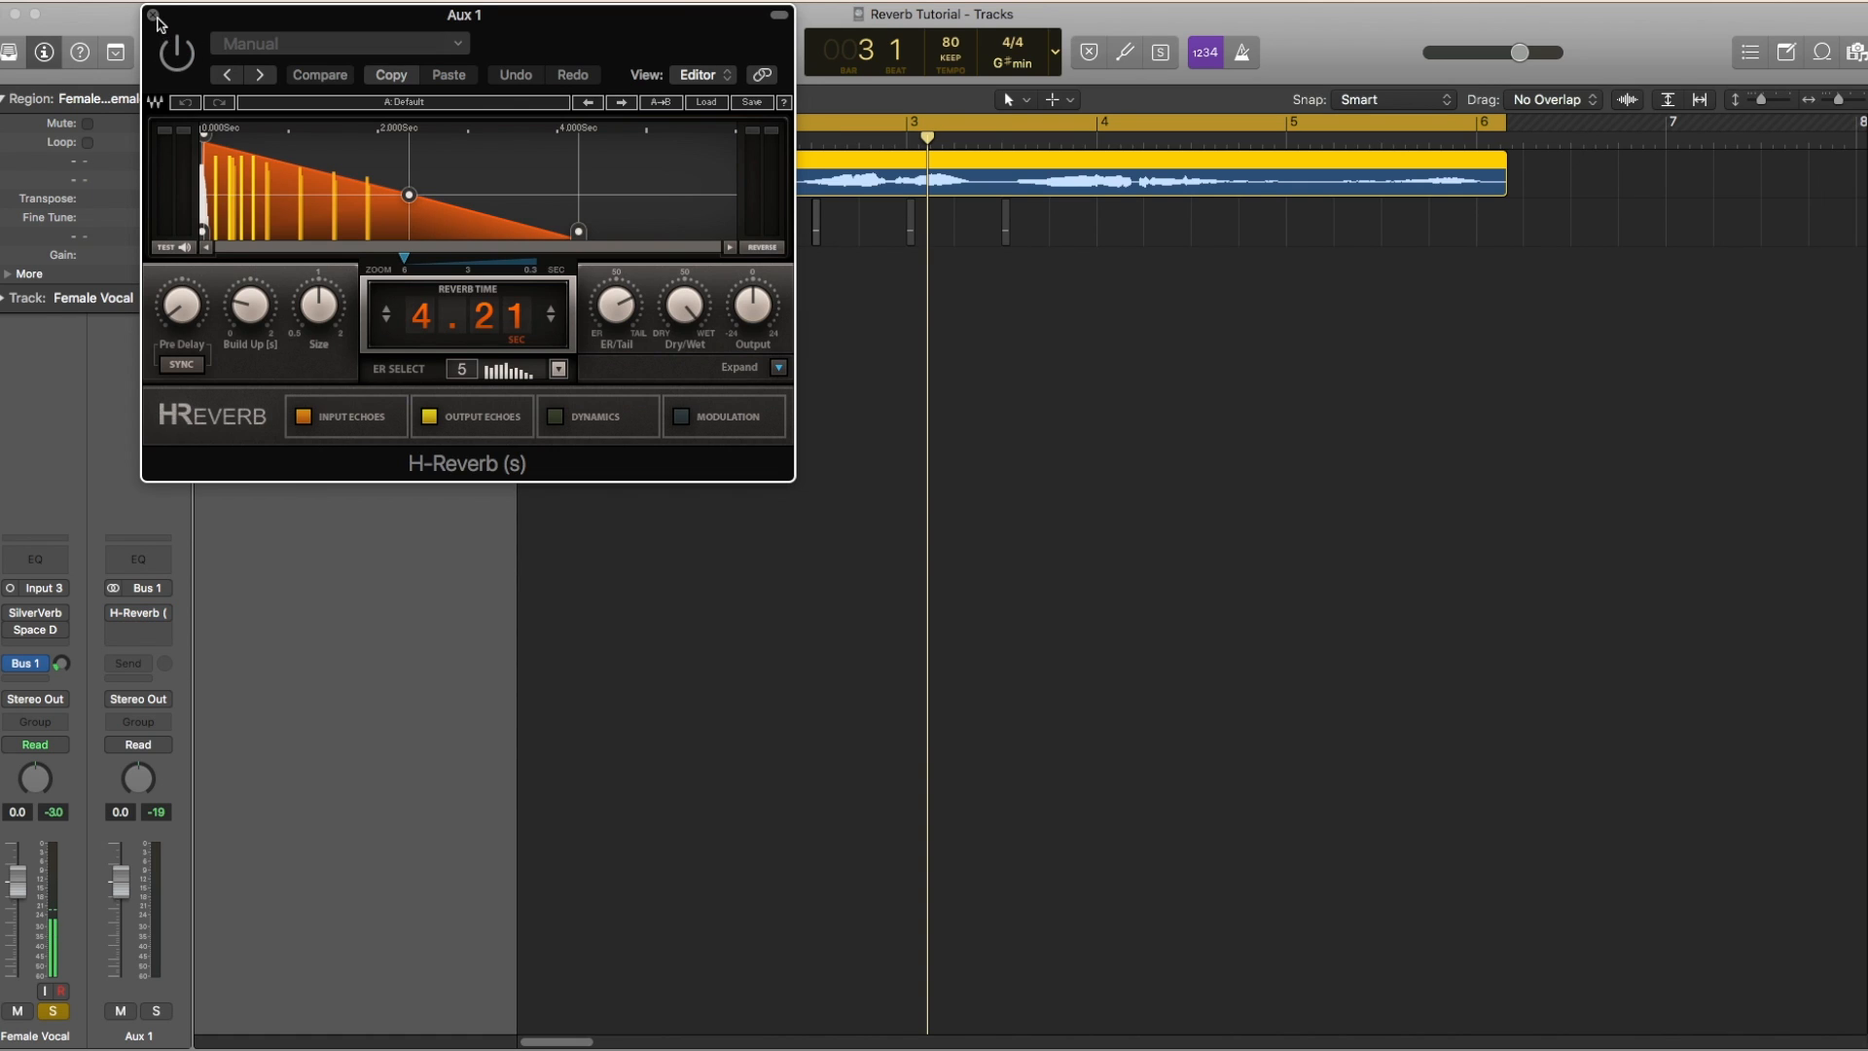
{"action": "left_click", "coordinate": [153, 15]}
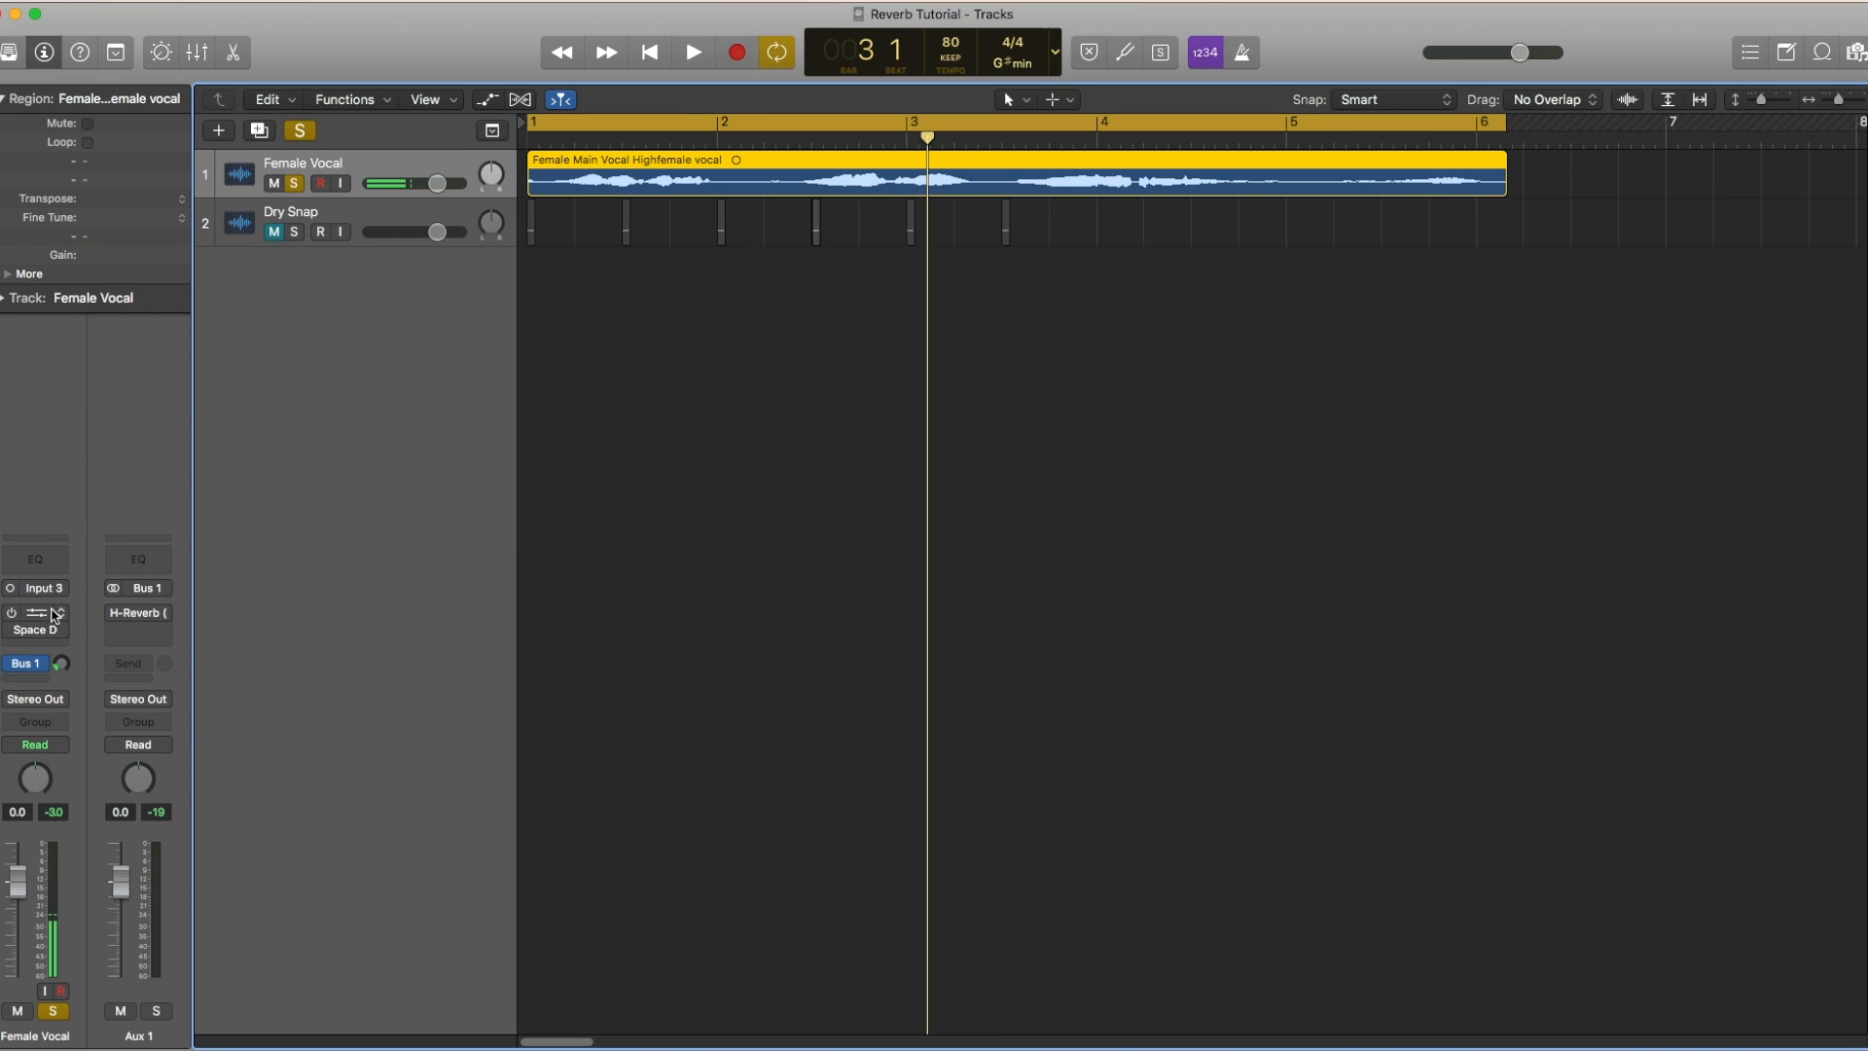
Solo the Dry Snap track and mute the Female Vocal track
{"action": "left_click", "coordinate": [381, 216]}
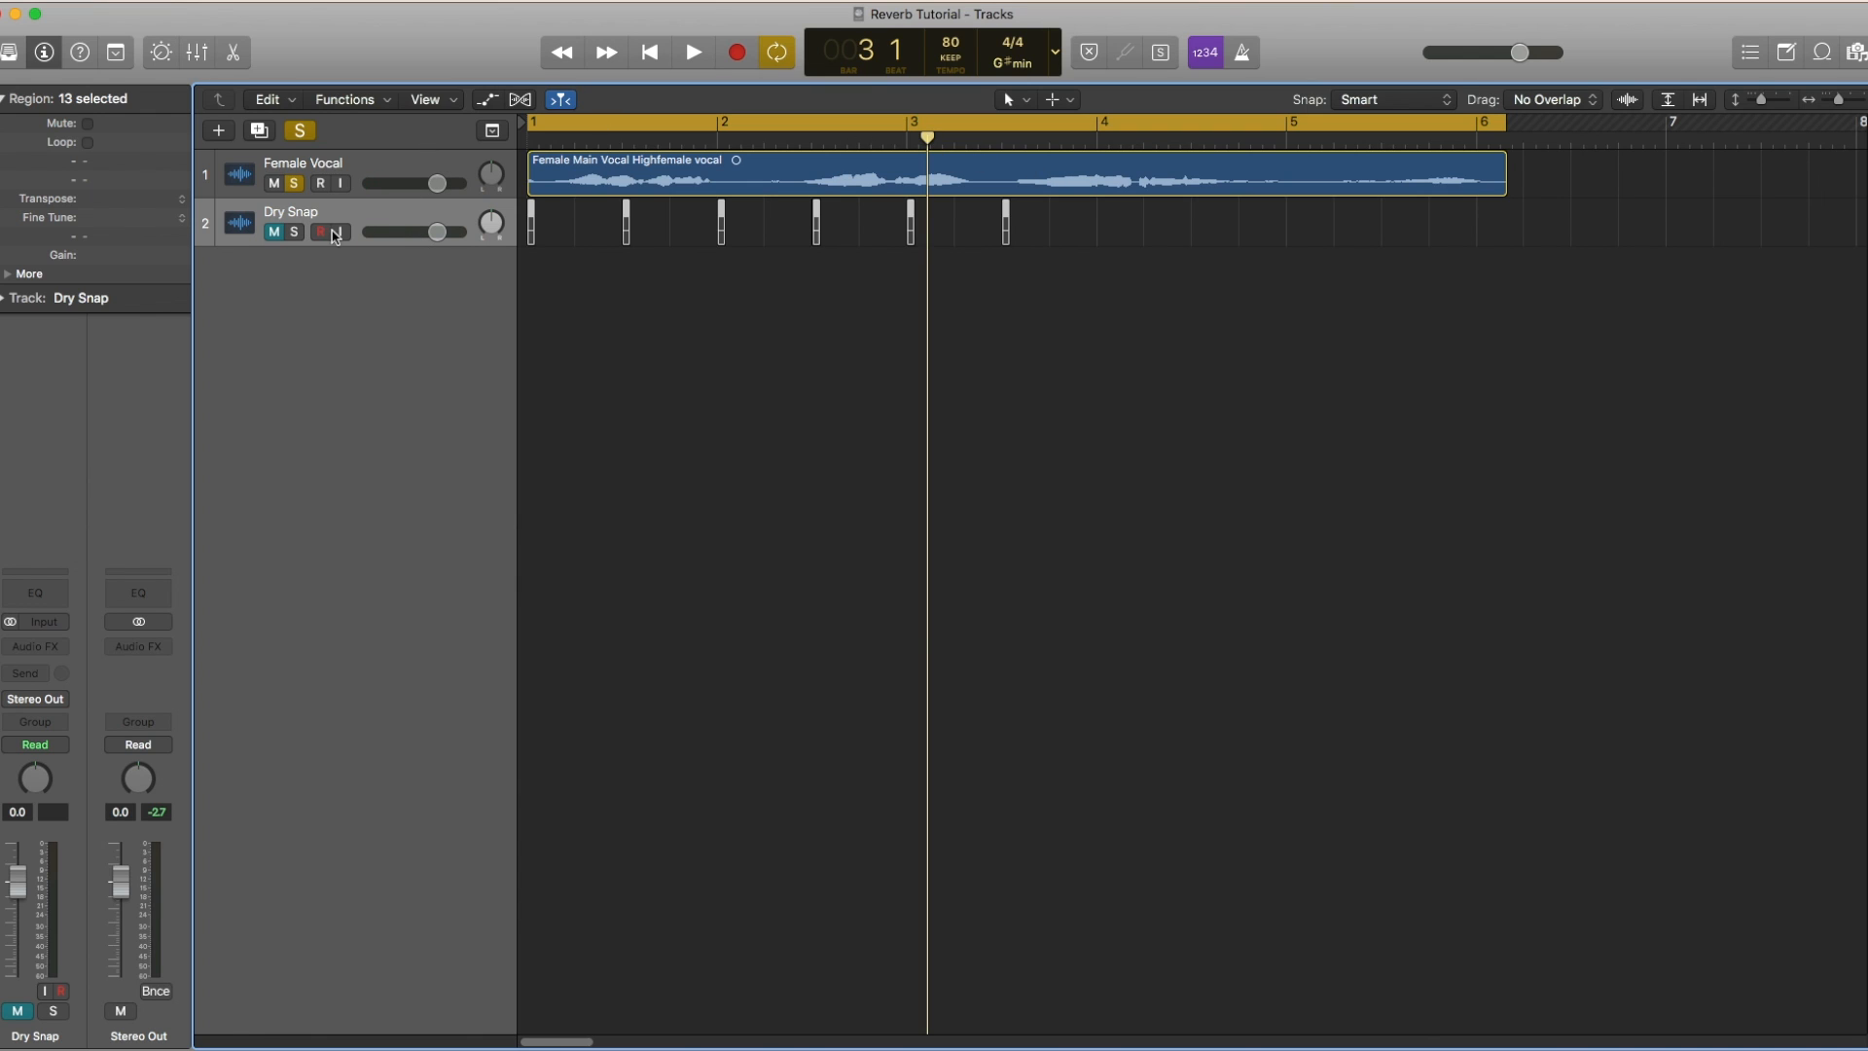
{"action": "left_click", "coordinate": [295, 232]}
{"action": "left_click", "coordinate": [274, 184]}
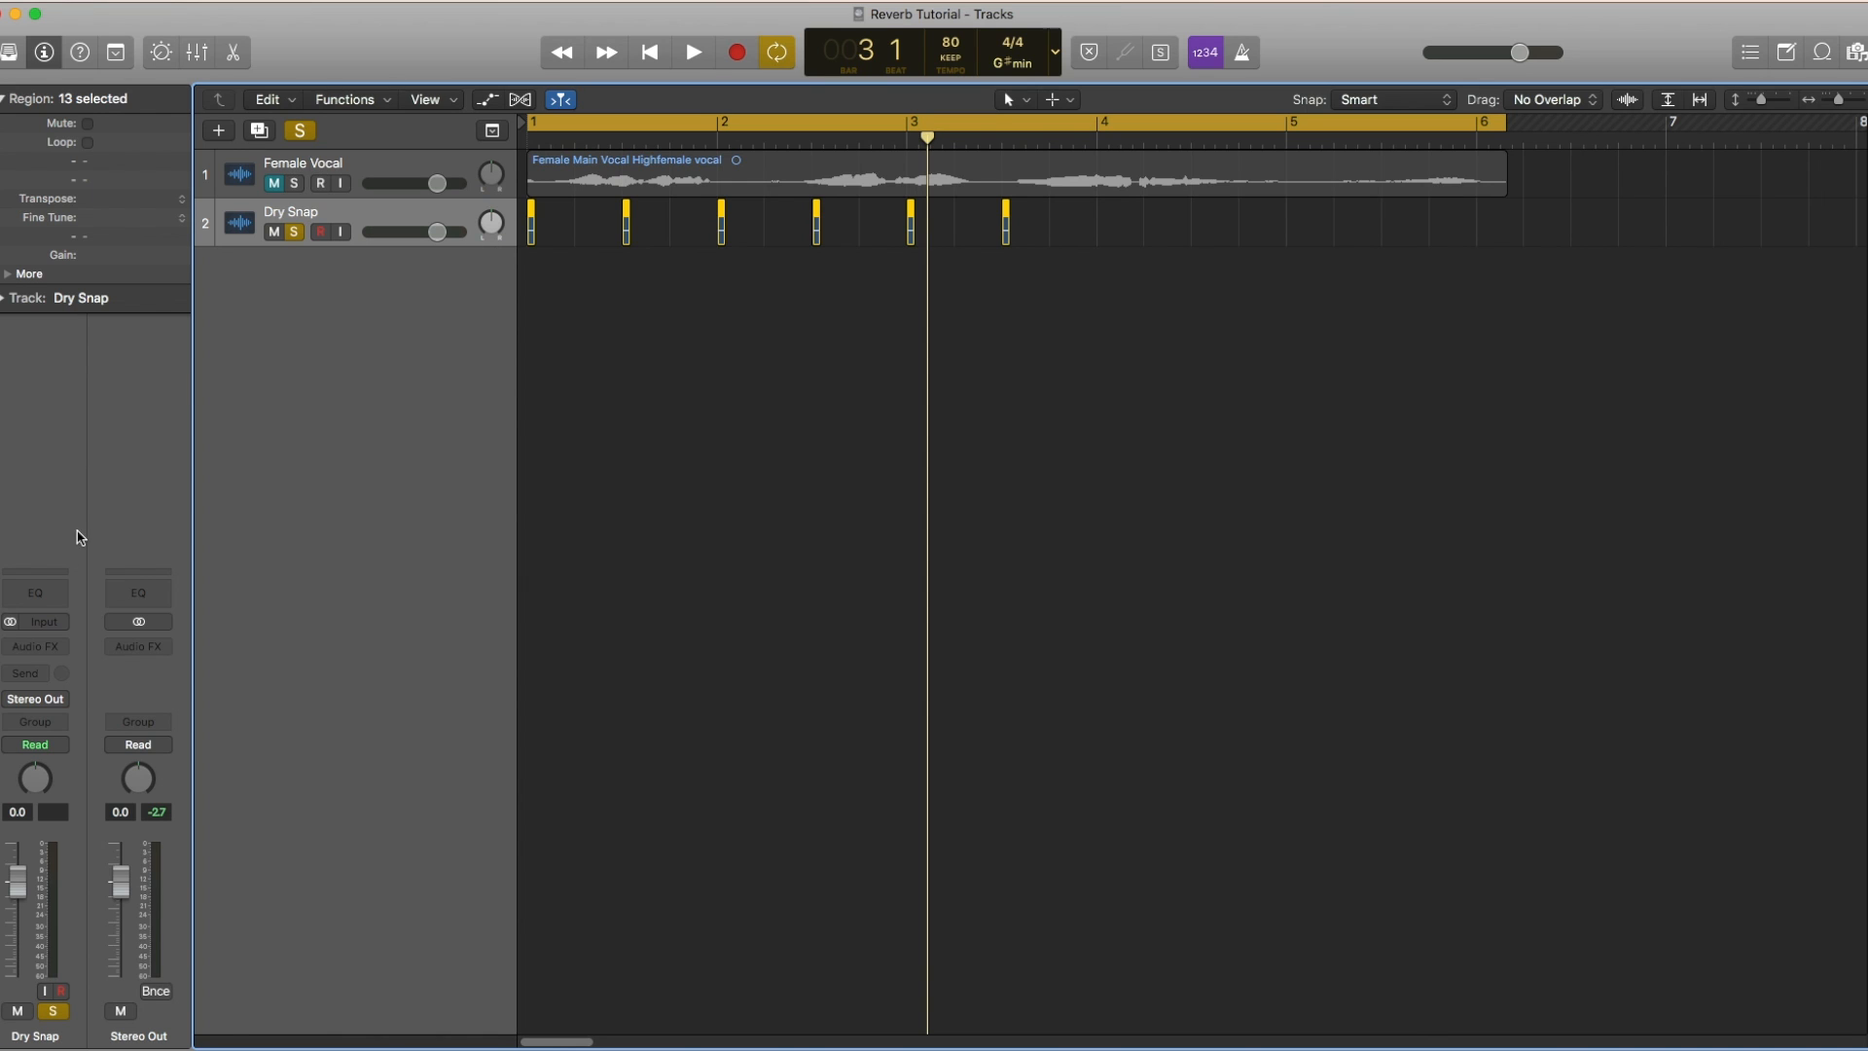
{"action": "left_click", "coordinate": [58, 650]}
{"action": "left_click", "coordinate": [351, 401]}
{"action": "left_click", "coordinate": [294, 233]}
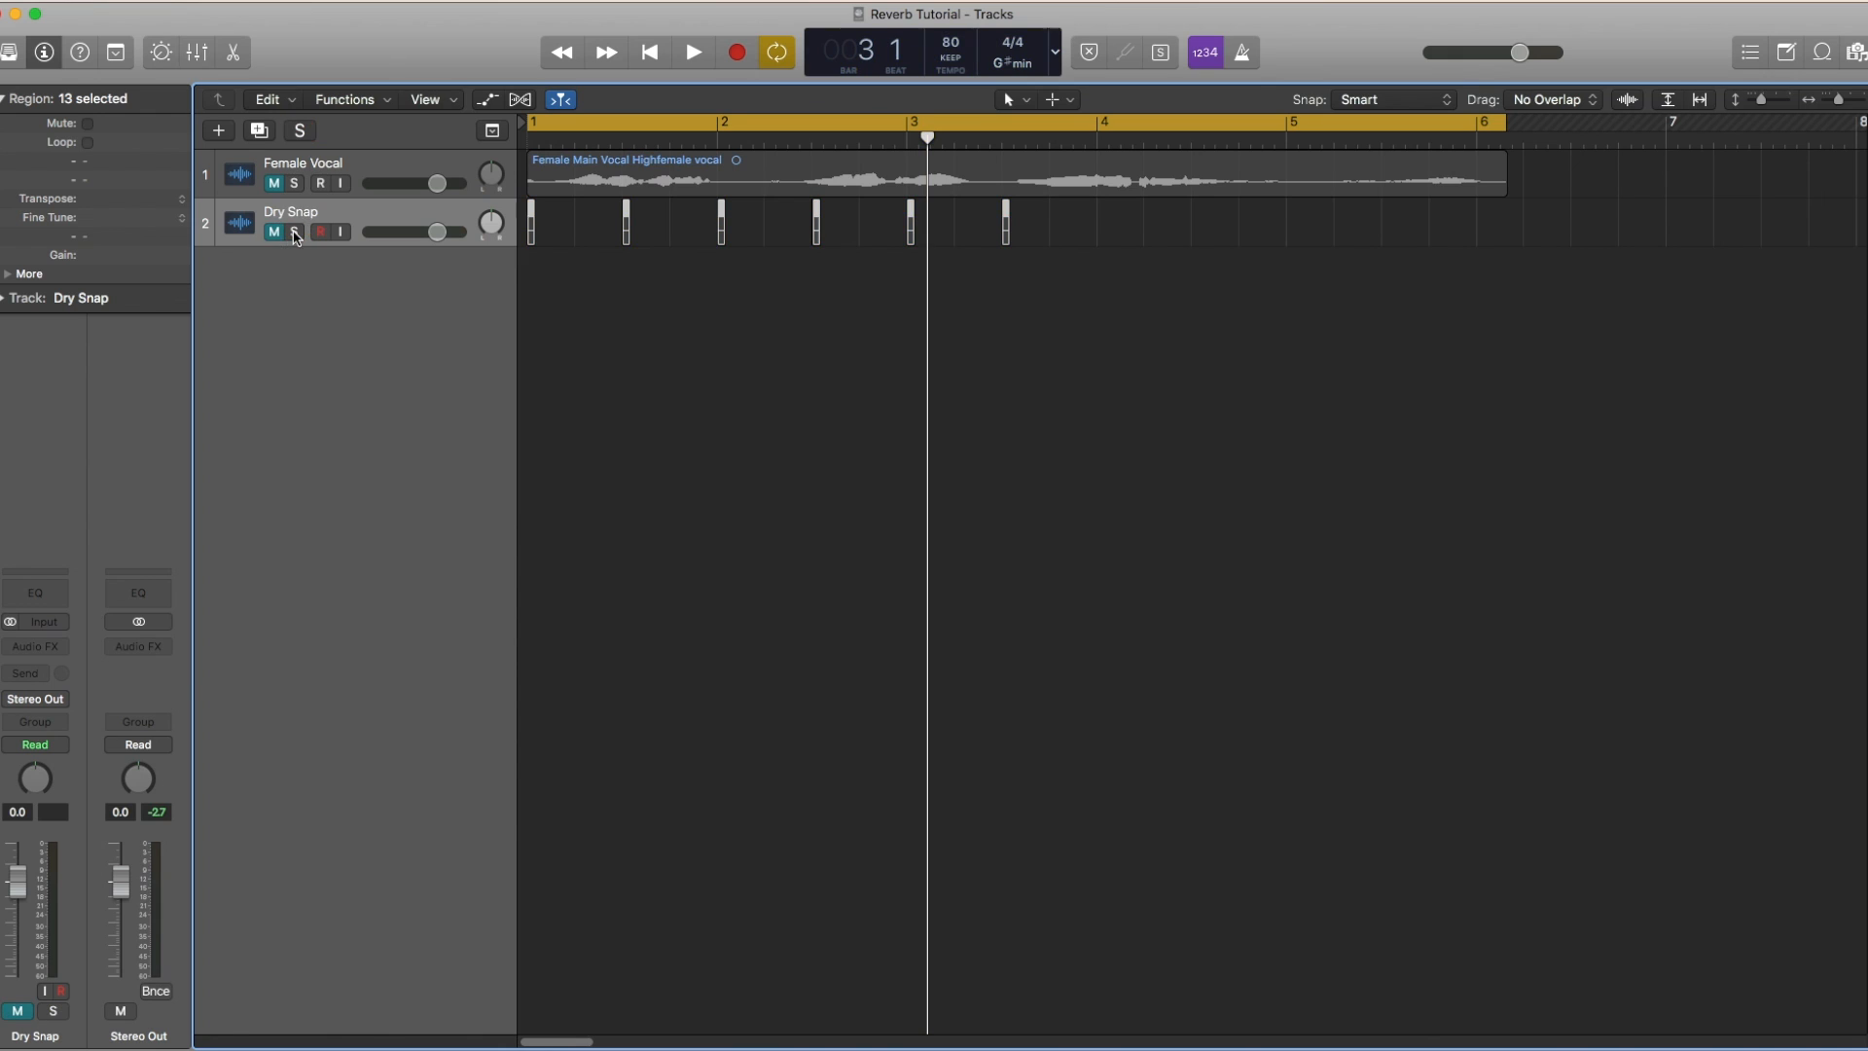
{"action": "left_click", "coordinate": [295, 233]}
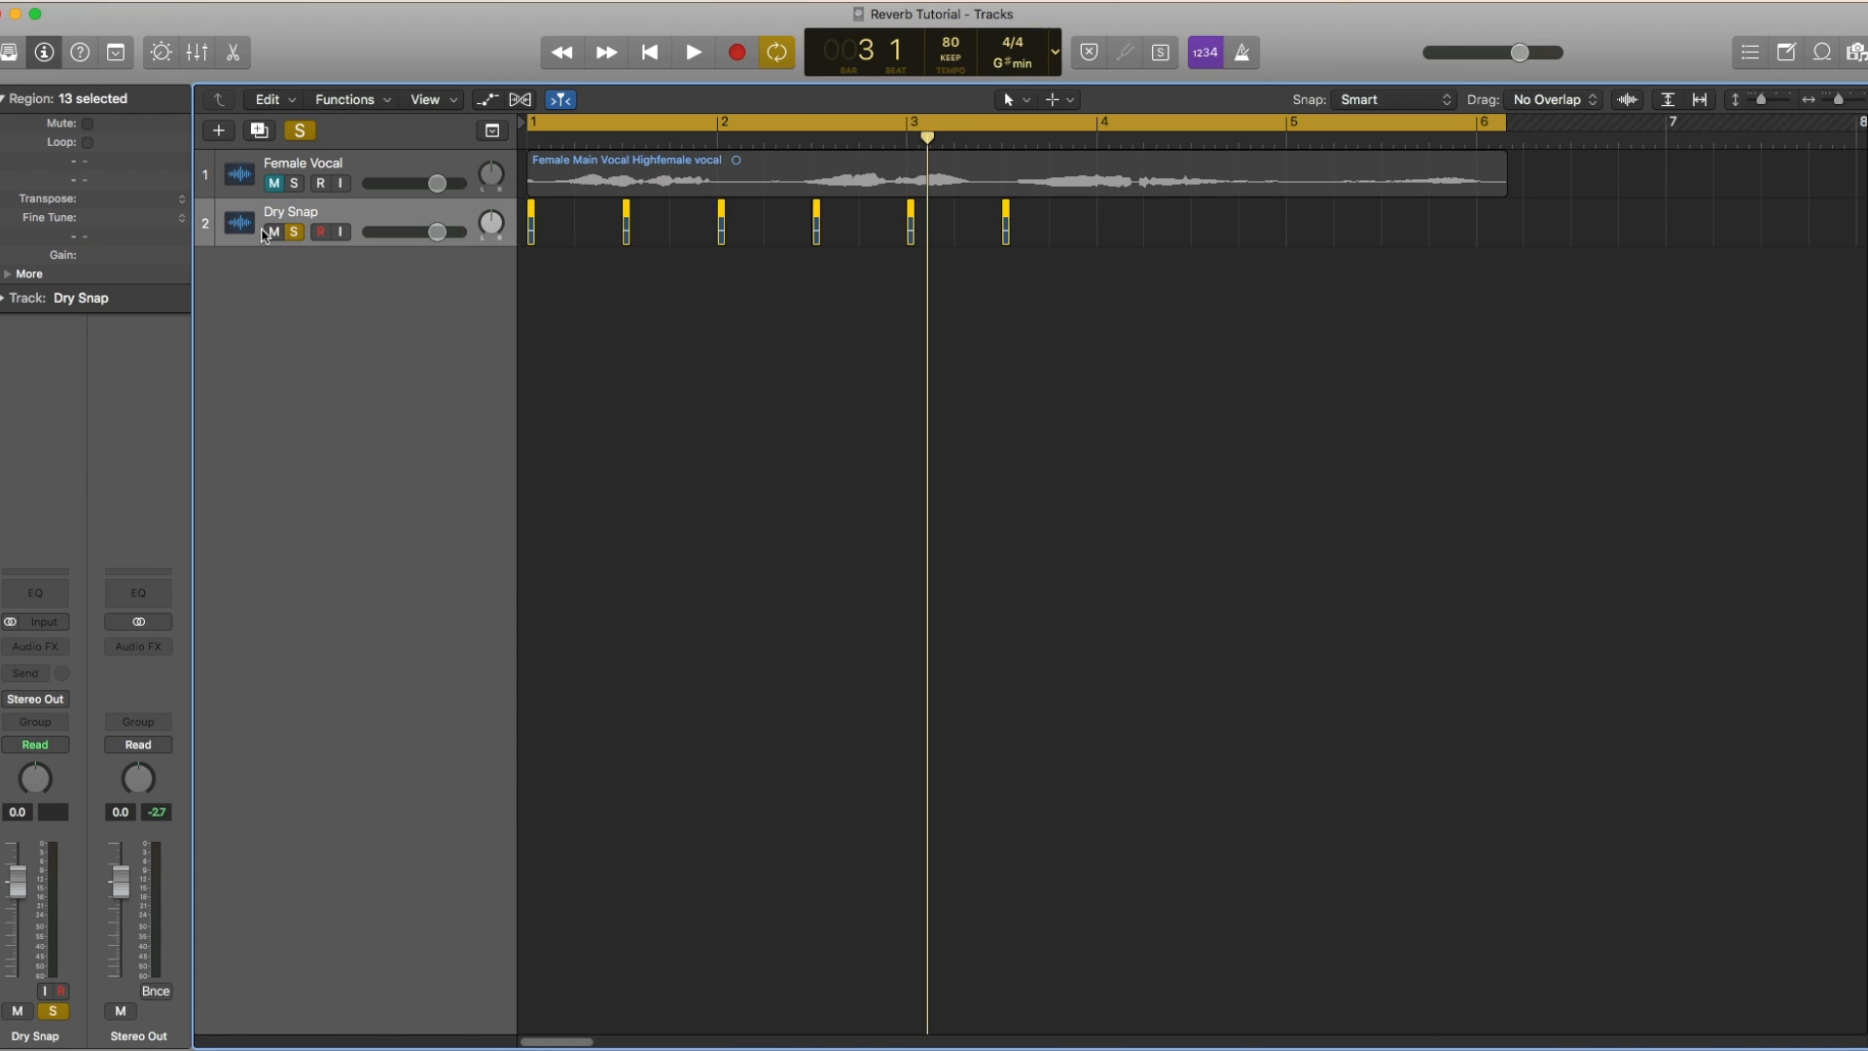
Audition the dry snaps and shorten the cycle range to end at about beat 4 of bar 3
{"action": "key", "text": "space"}
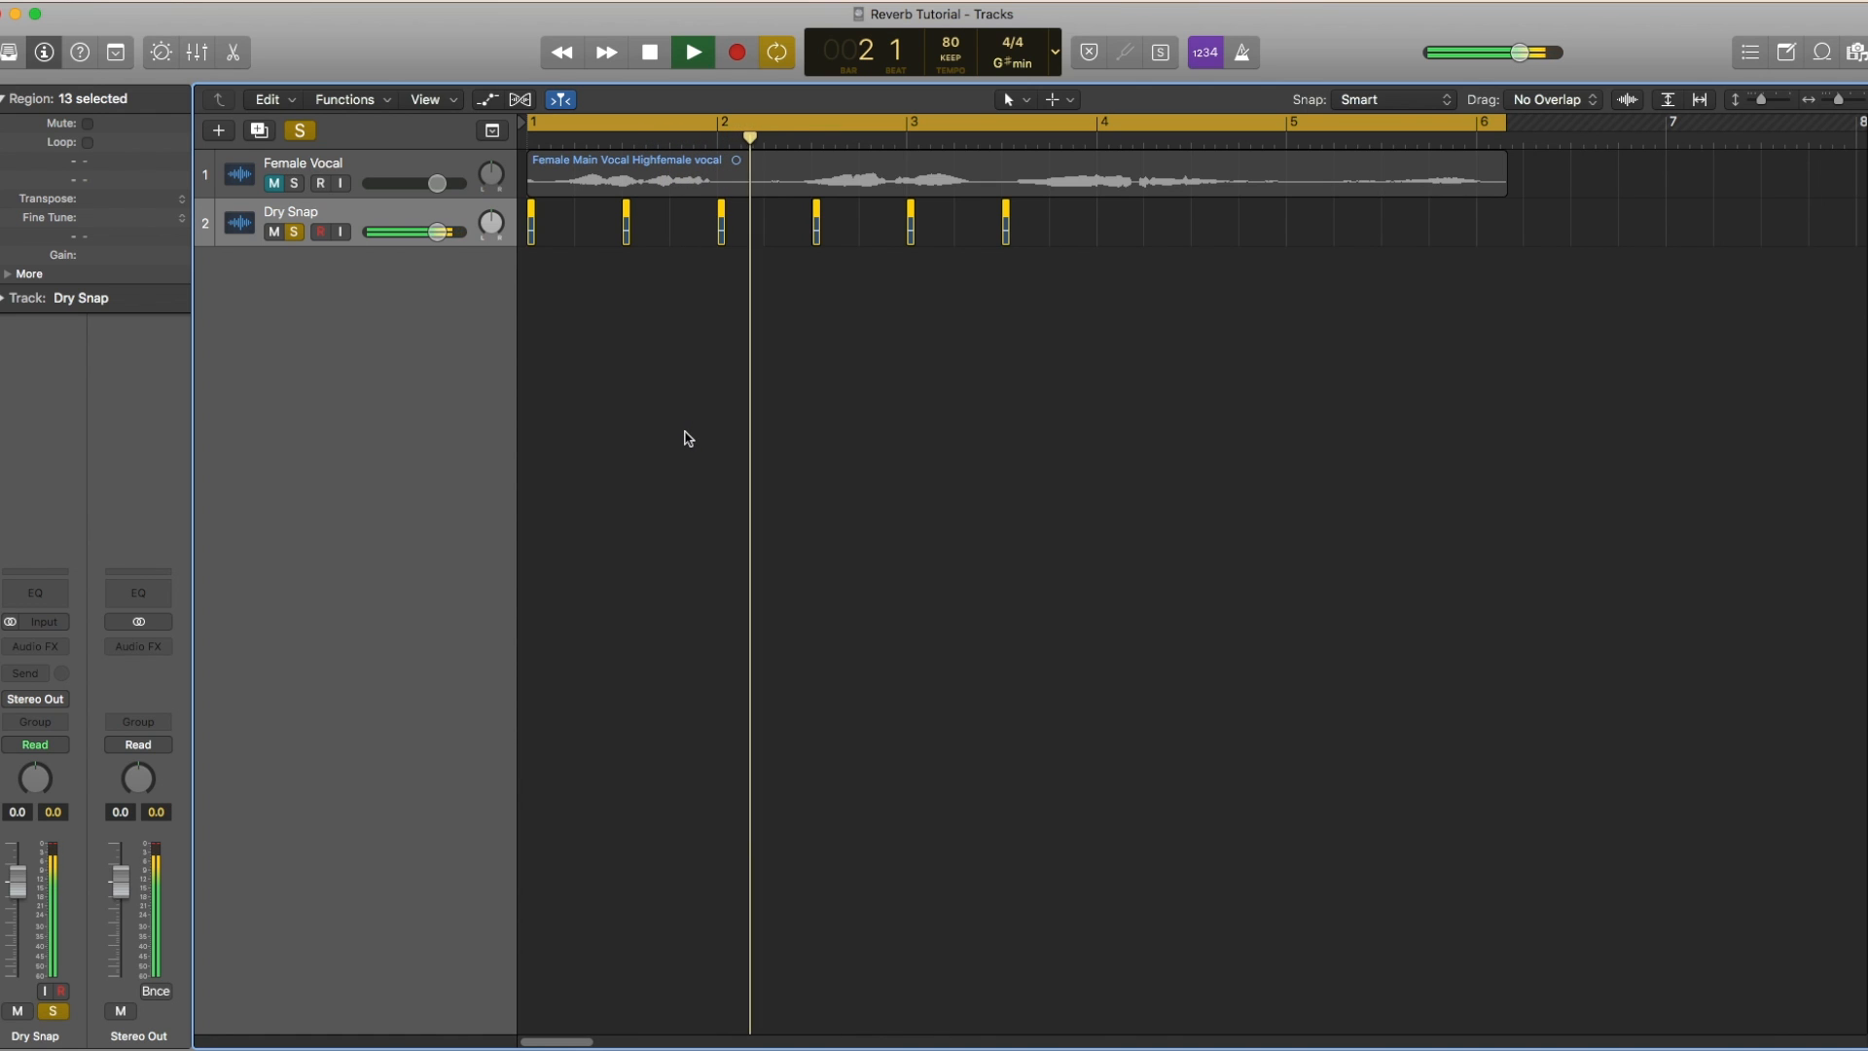
{"action": "left_click_drag", "start_coordinate": [1504, 123], "coordinate": [1049, 123]}
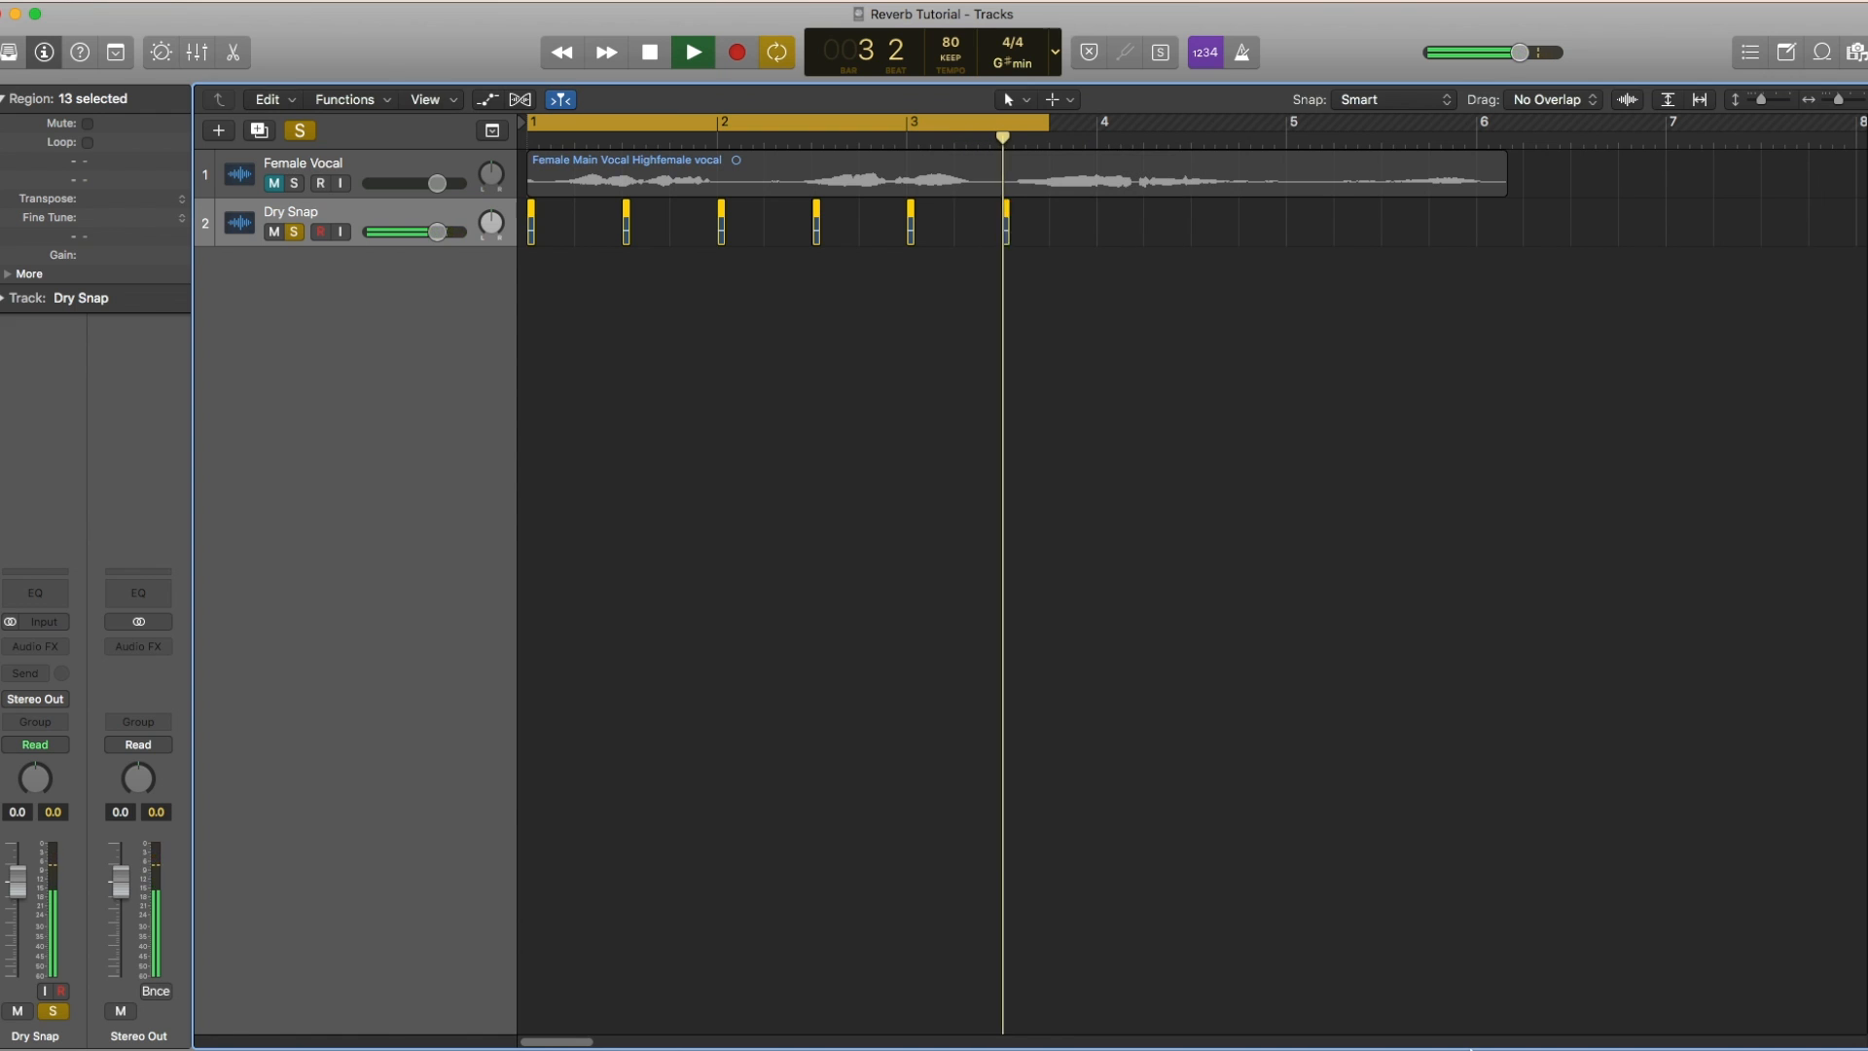
{"action": "mouse_move", "coordinate": [1464, 1046]}
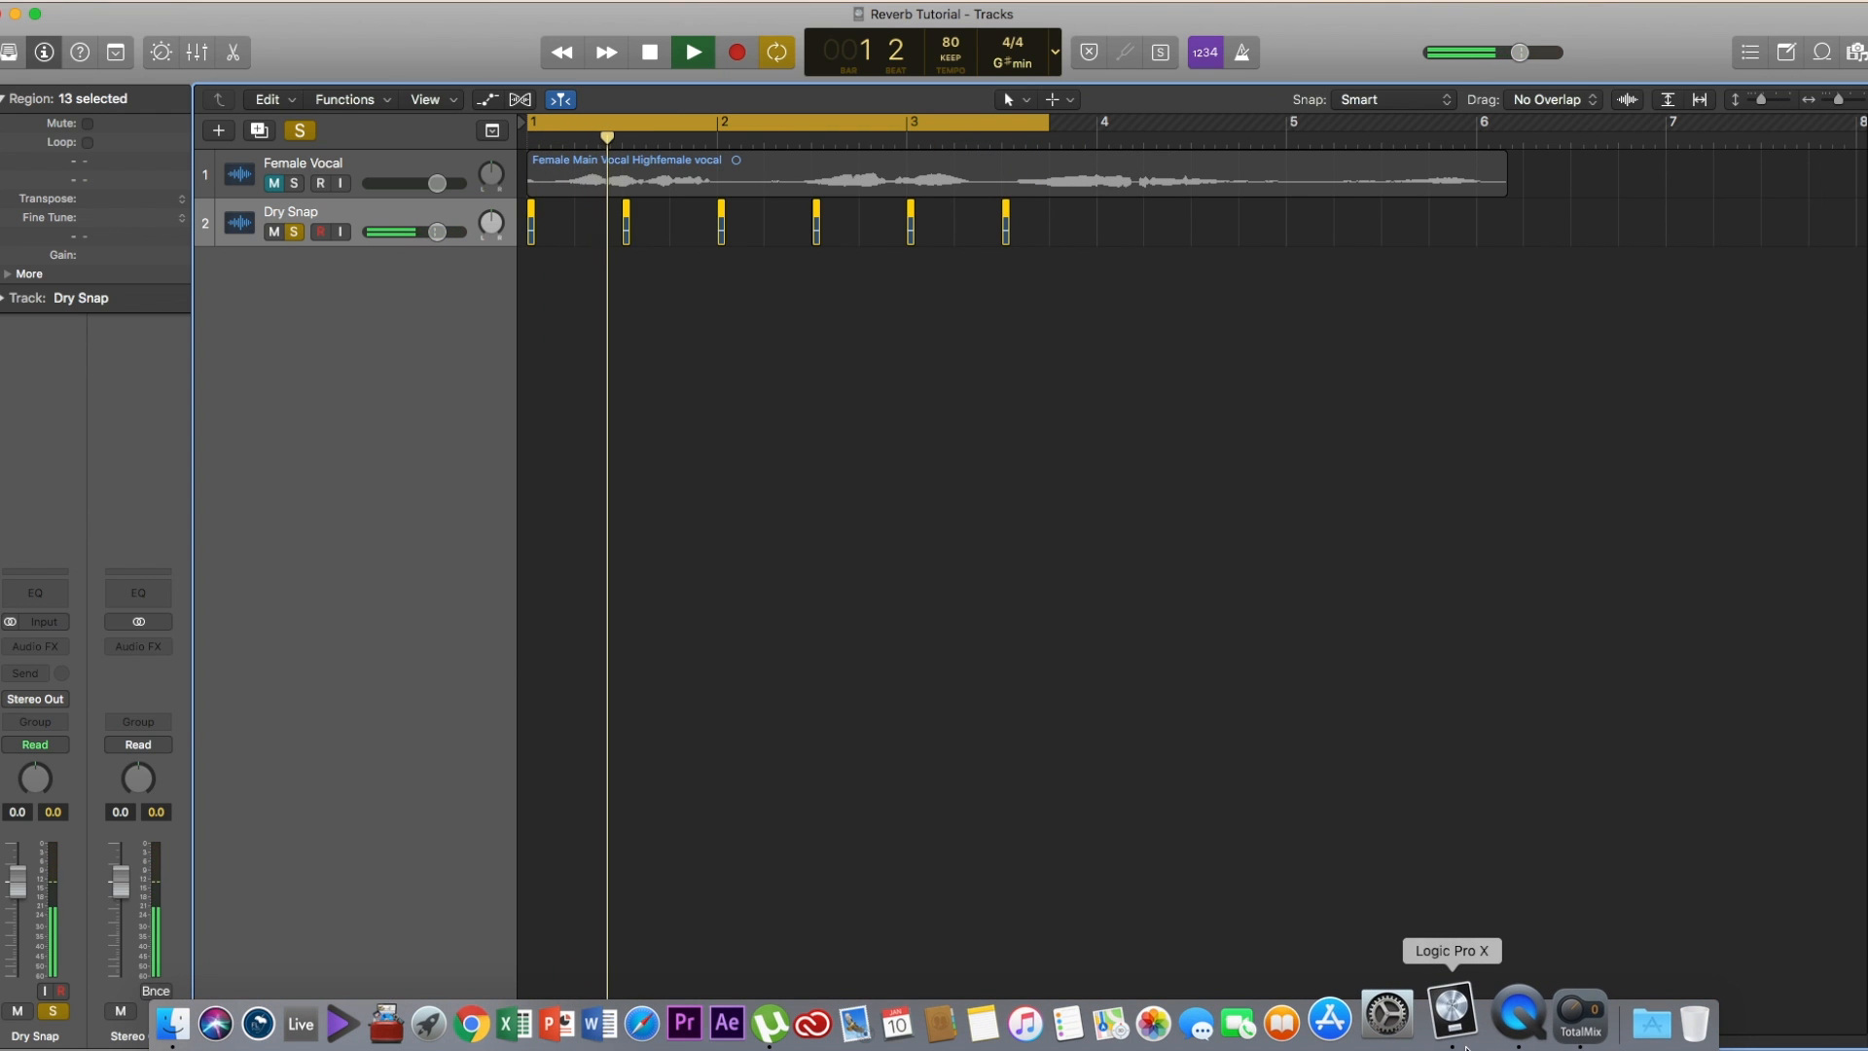
{"action": "key", "text": "space"}
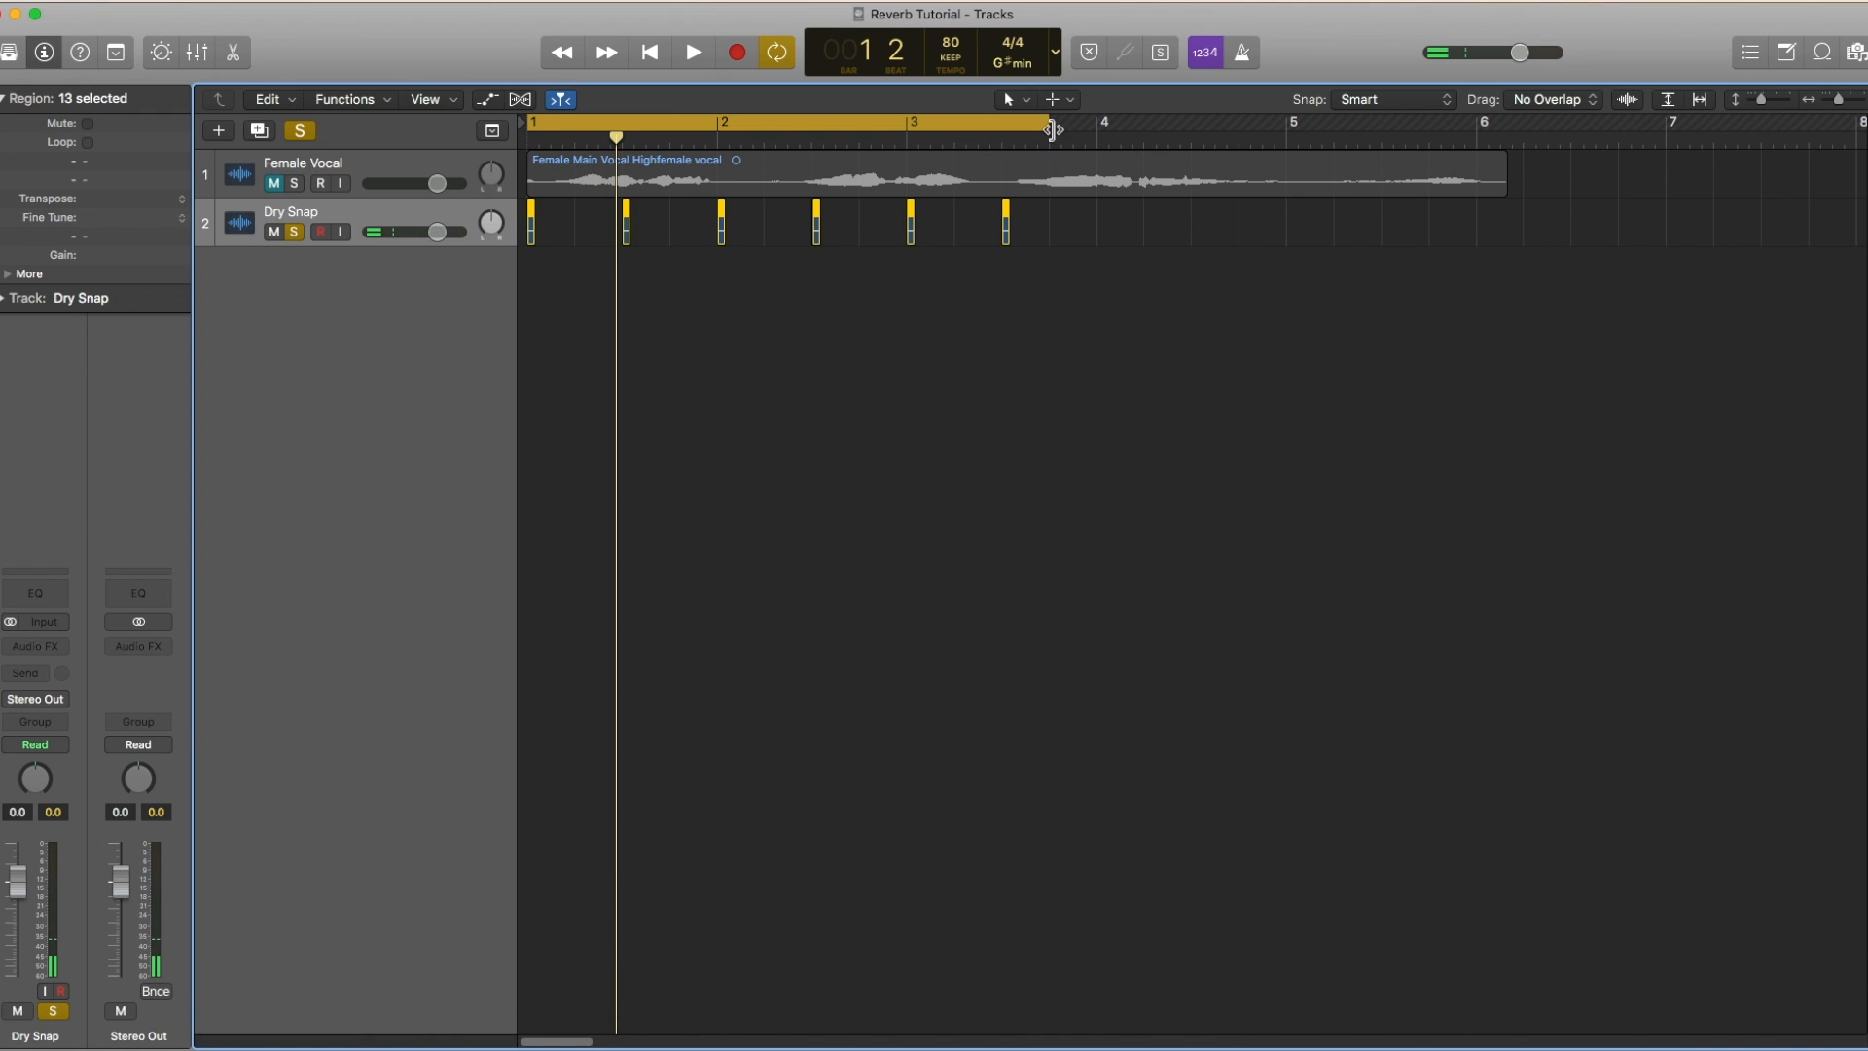
{"action": "key", "text": "space"}
{"action": "key", "text": "space"}
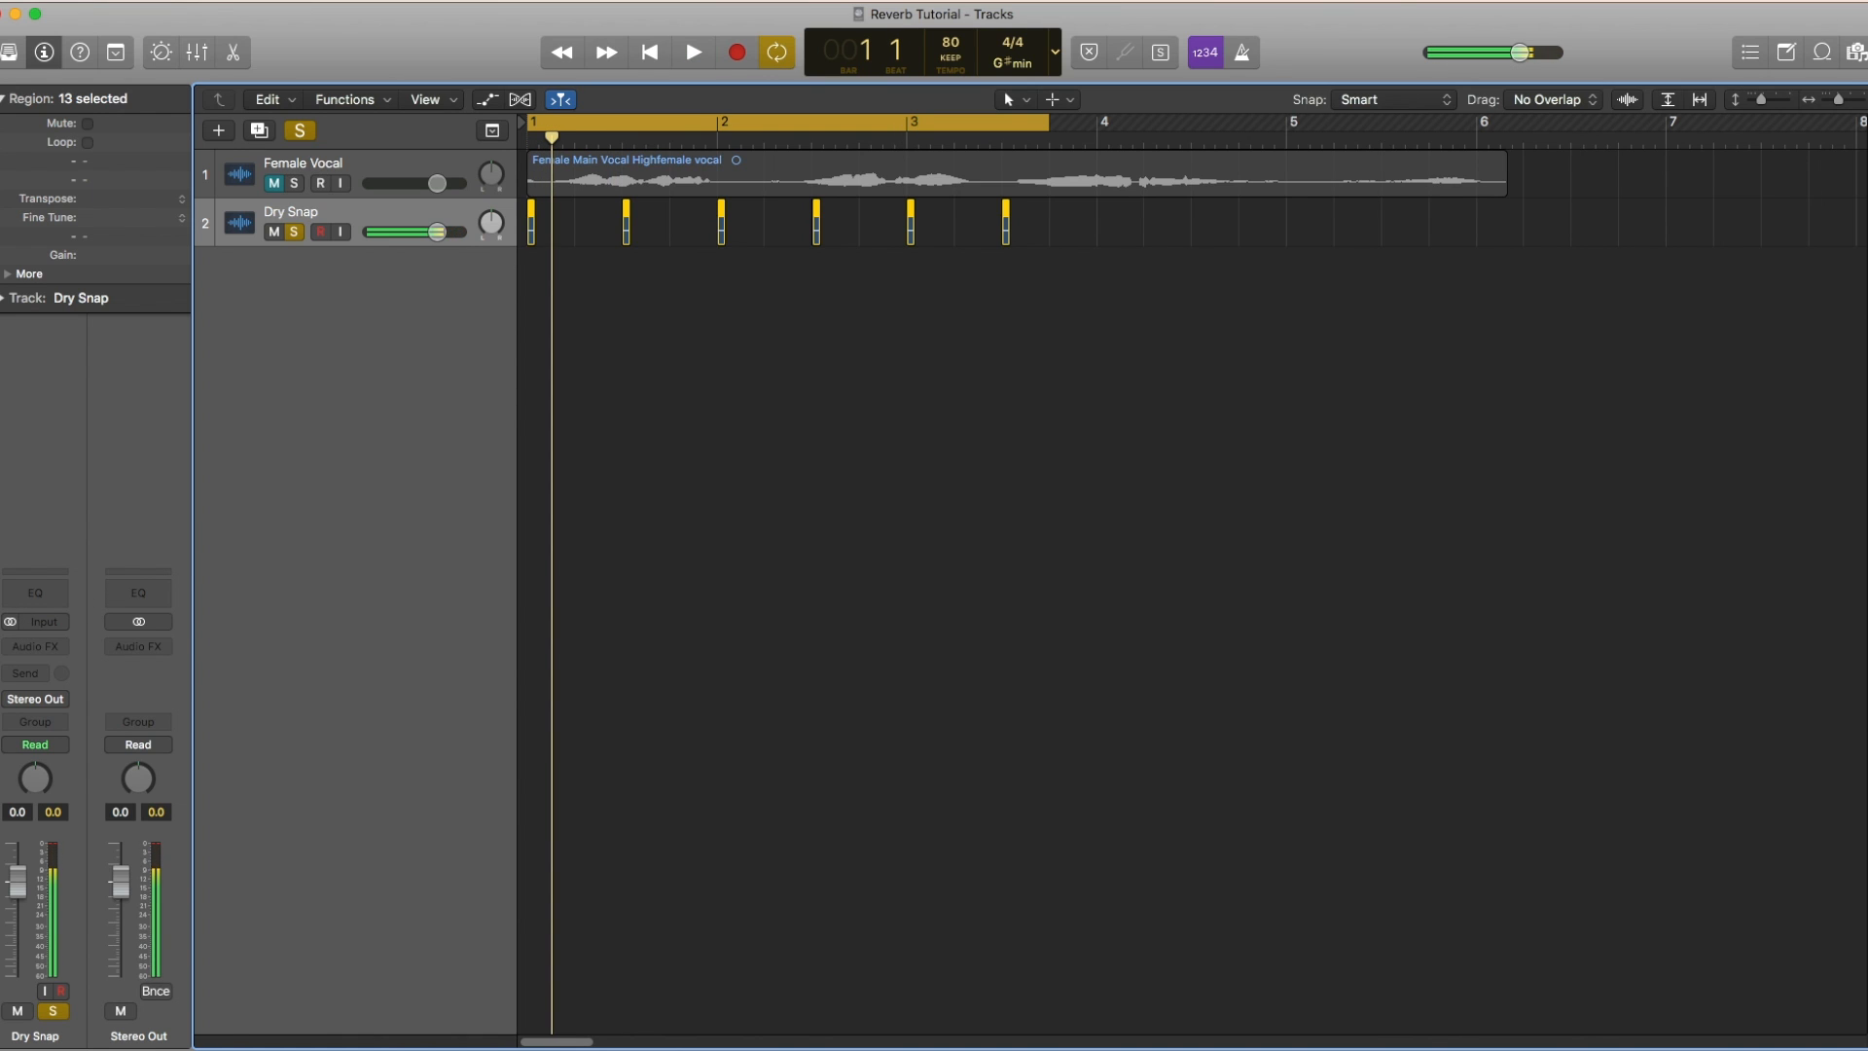
Insert a stereo Space Designer on the Dry Snap track and close its window
{"action": "left_click", "coordinate": [55, 644]}
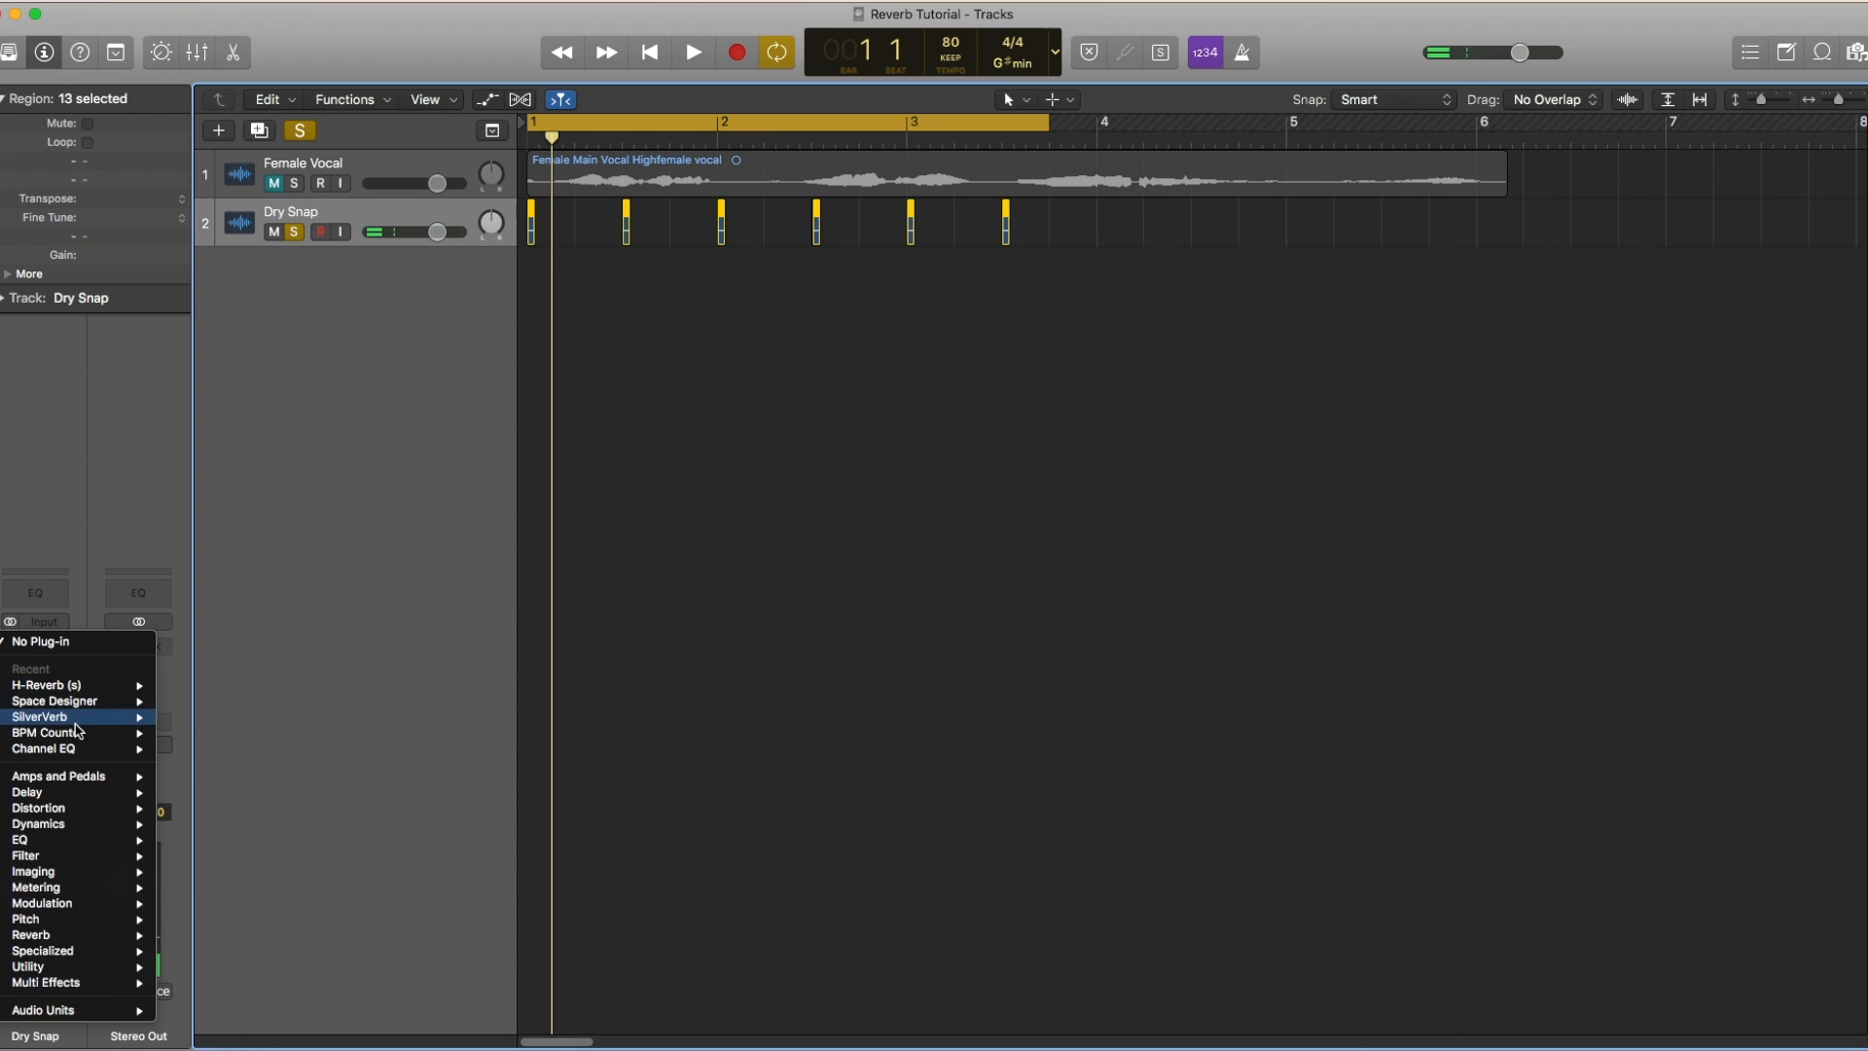
{"action": "mouse_move", "coordinate": [86, 711]}
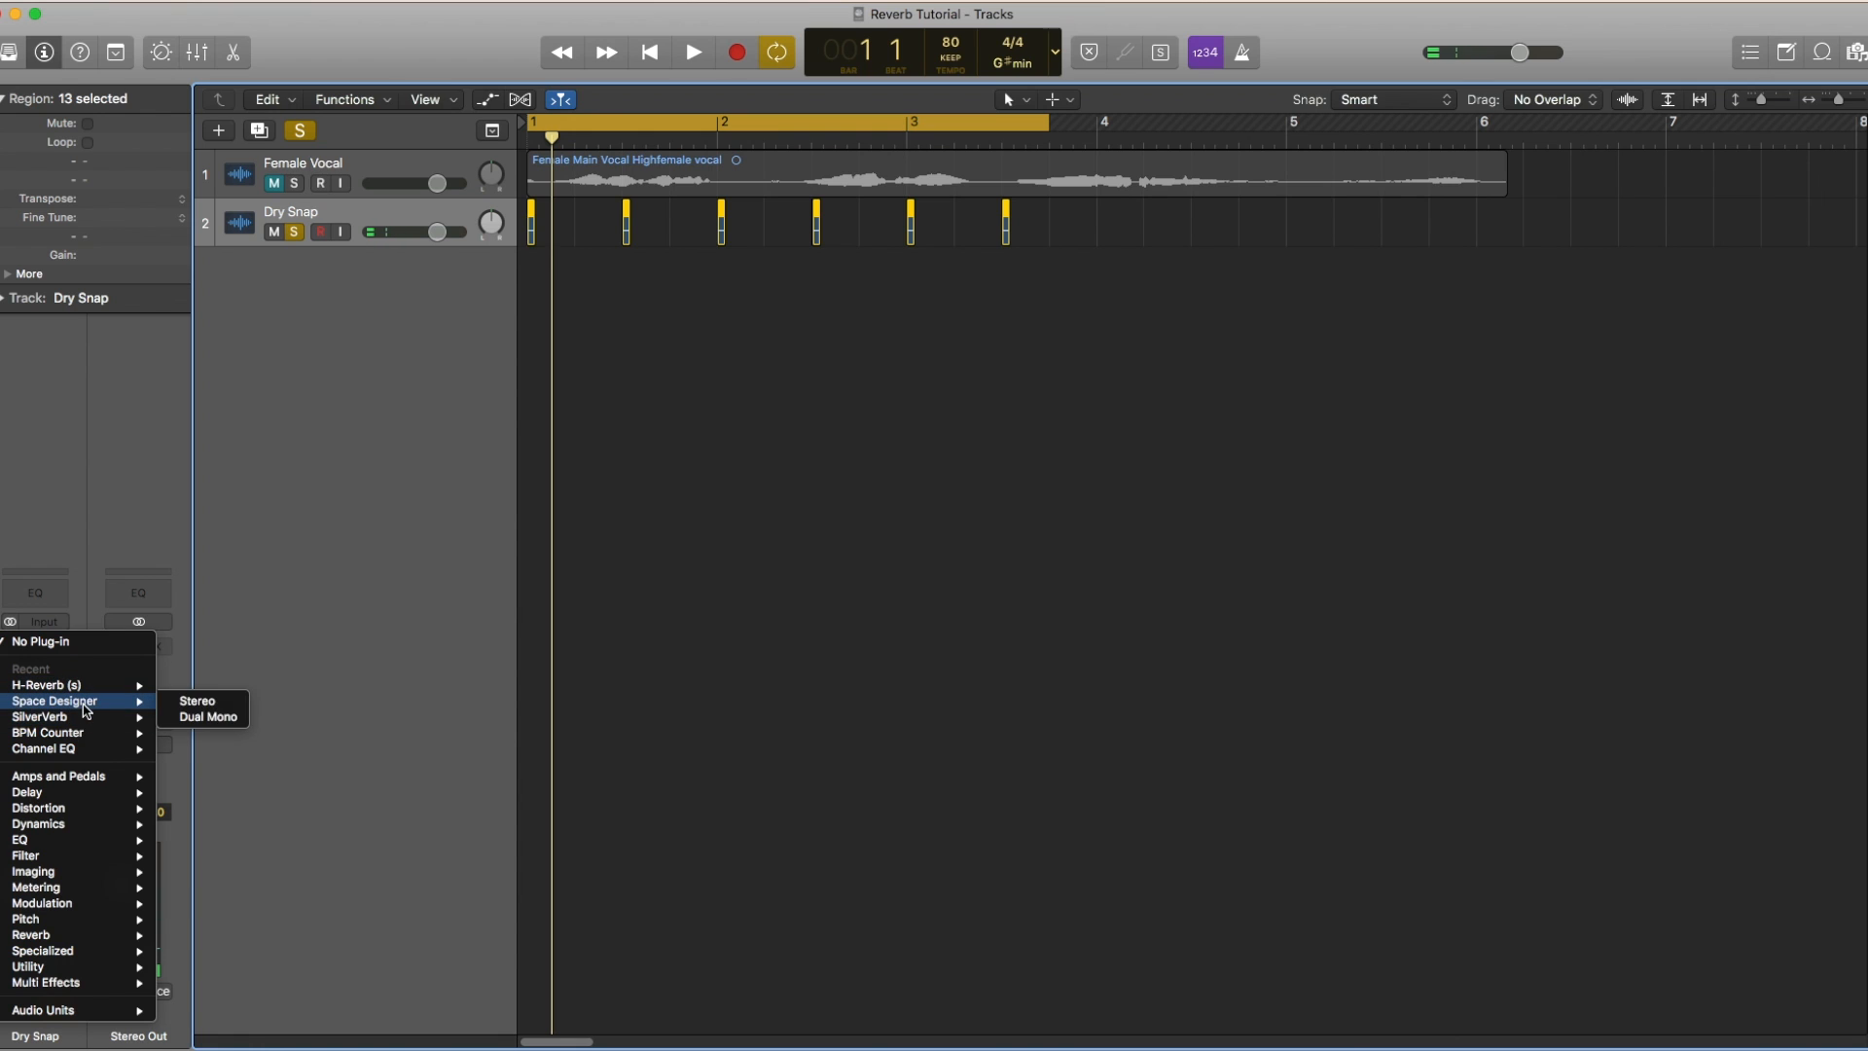
{"action": "left_click", "coordinate": [204, 701]}
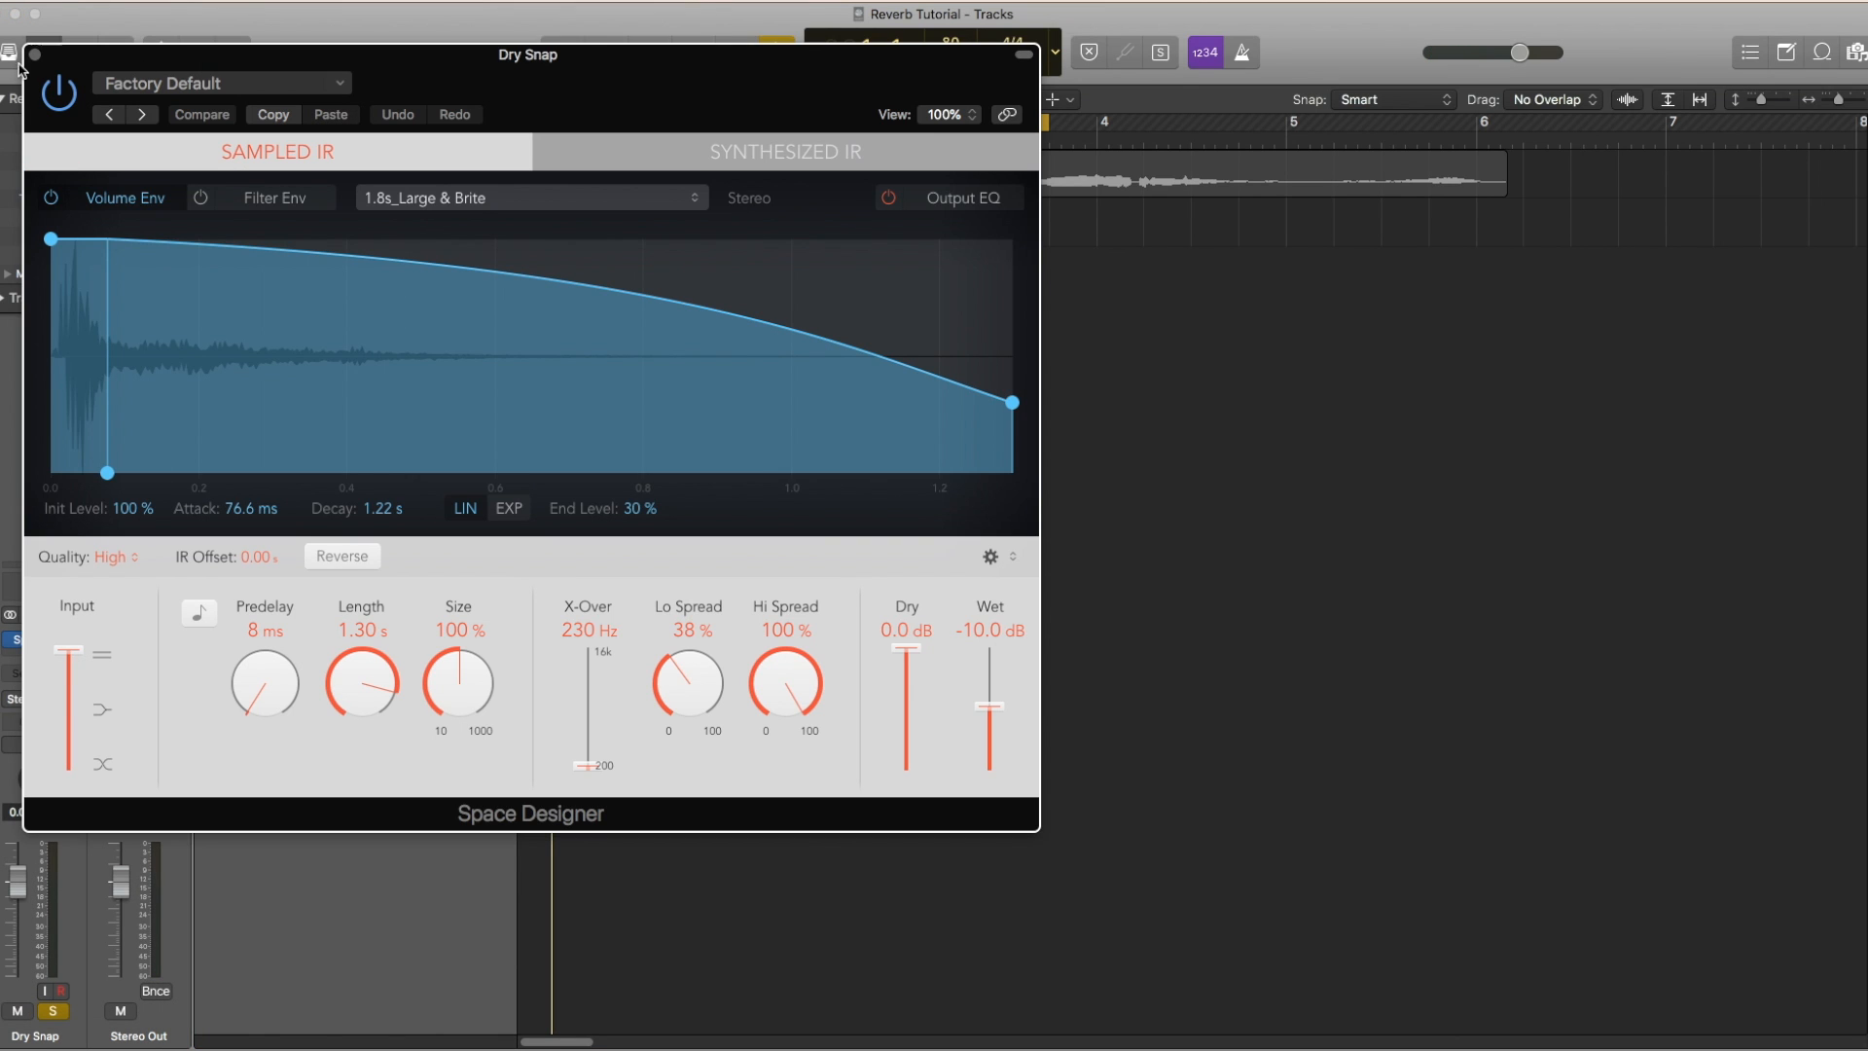
{"action": "left_click", "coordinate": [34, 53]}
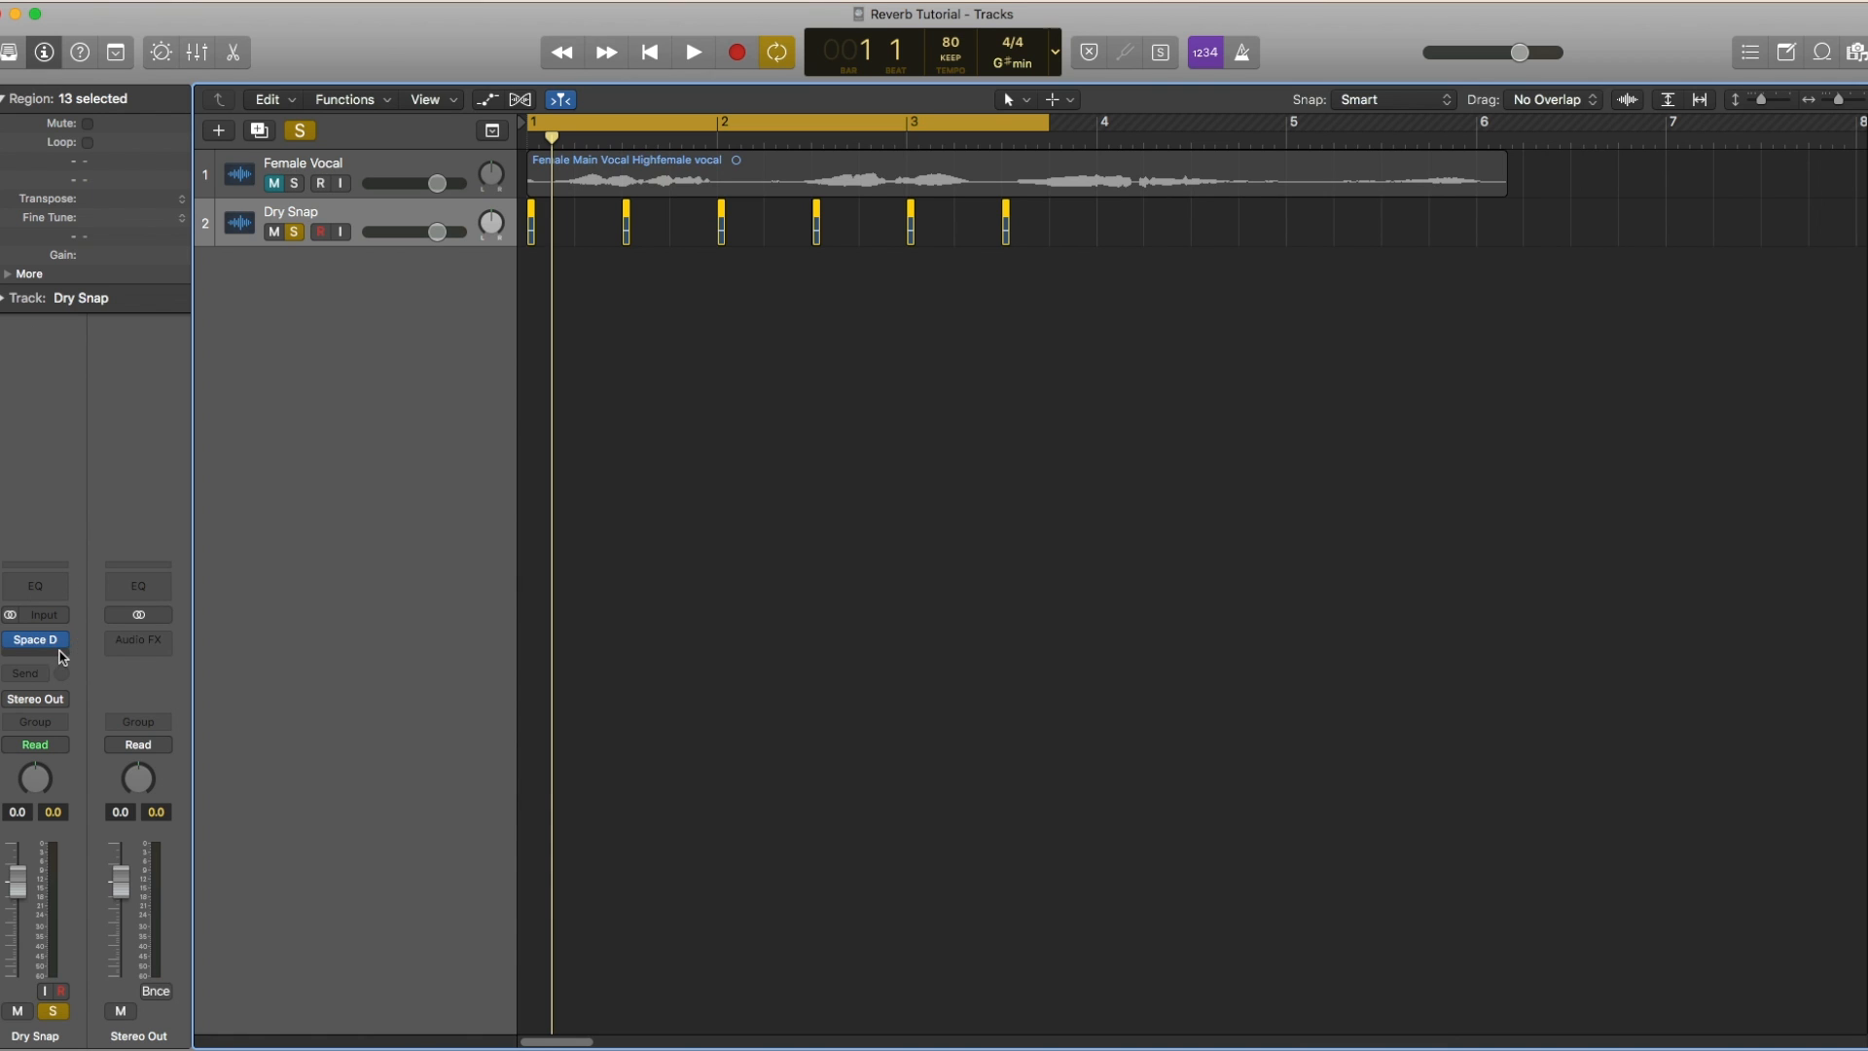
Insert SilverVerb below Space Designer on the Dry Snap track and bypass it
{"action": "left_click", "coordinate": [62, 653]}
{"action": "mouse_move", "coordinate": [92, 728]}
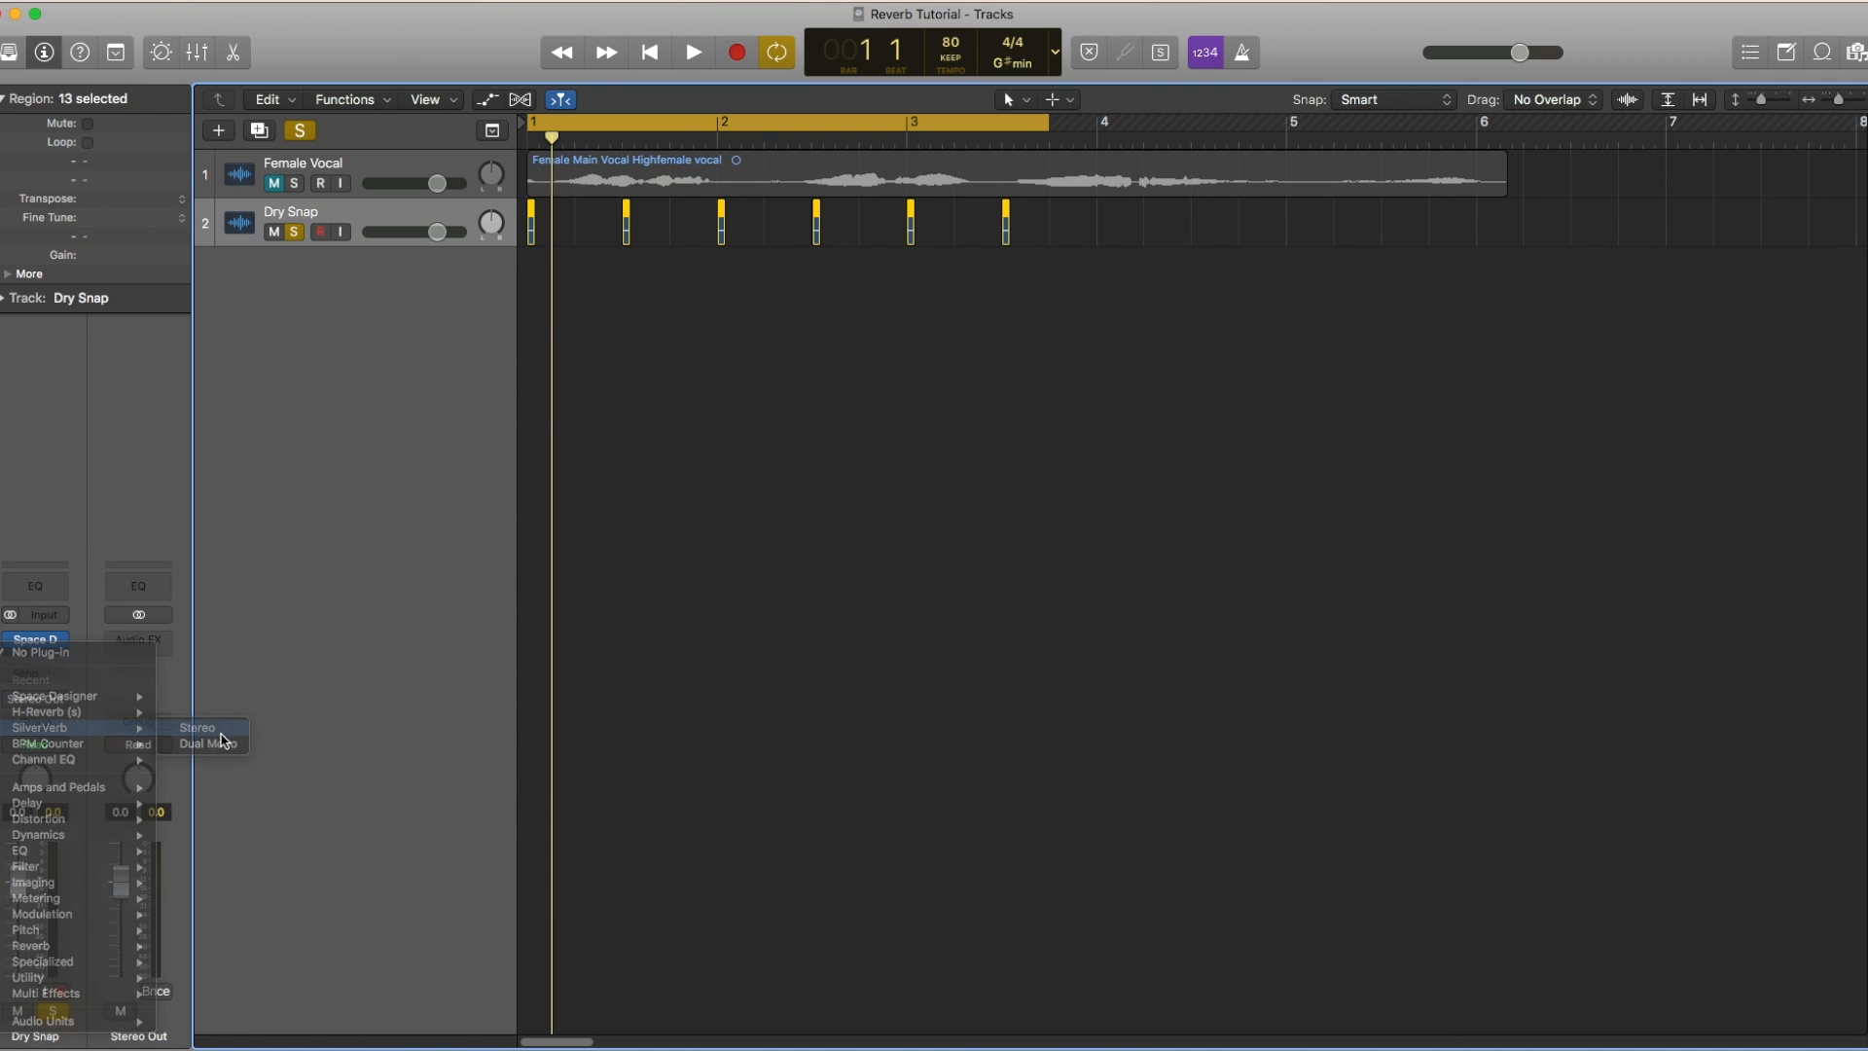
{"action": "left_click", "coordinate": [223, 743]}
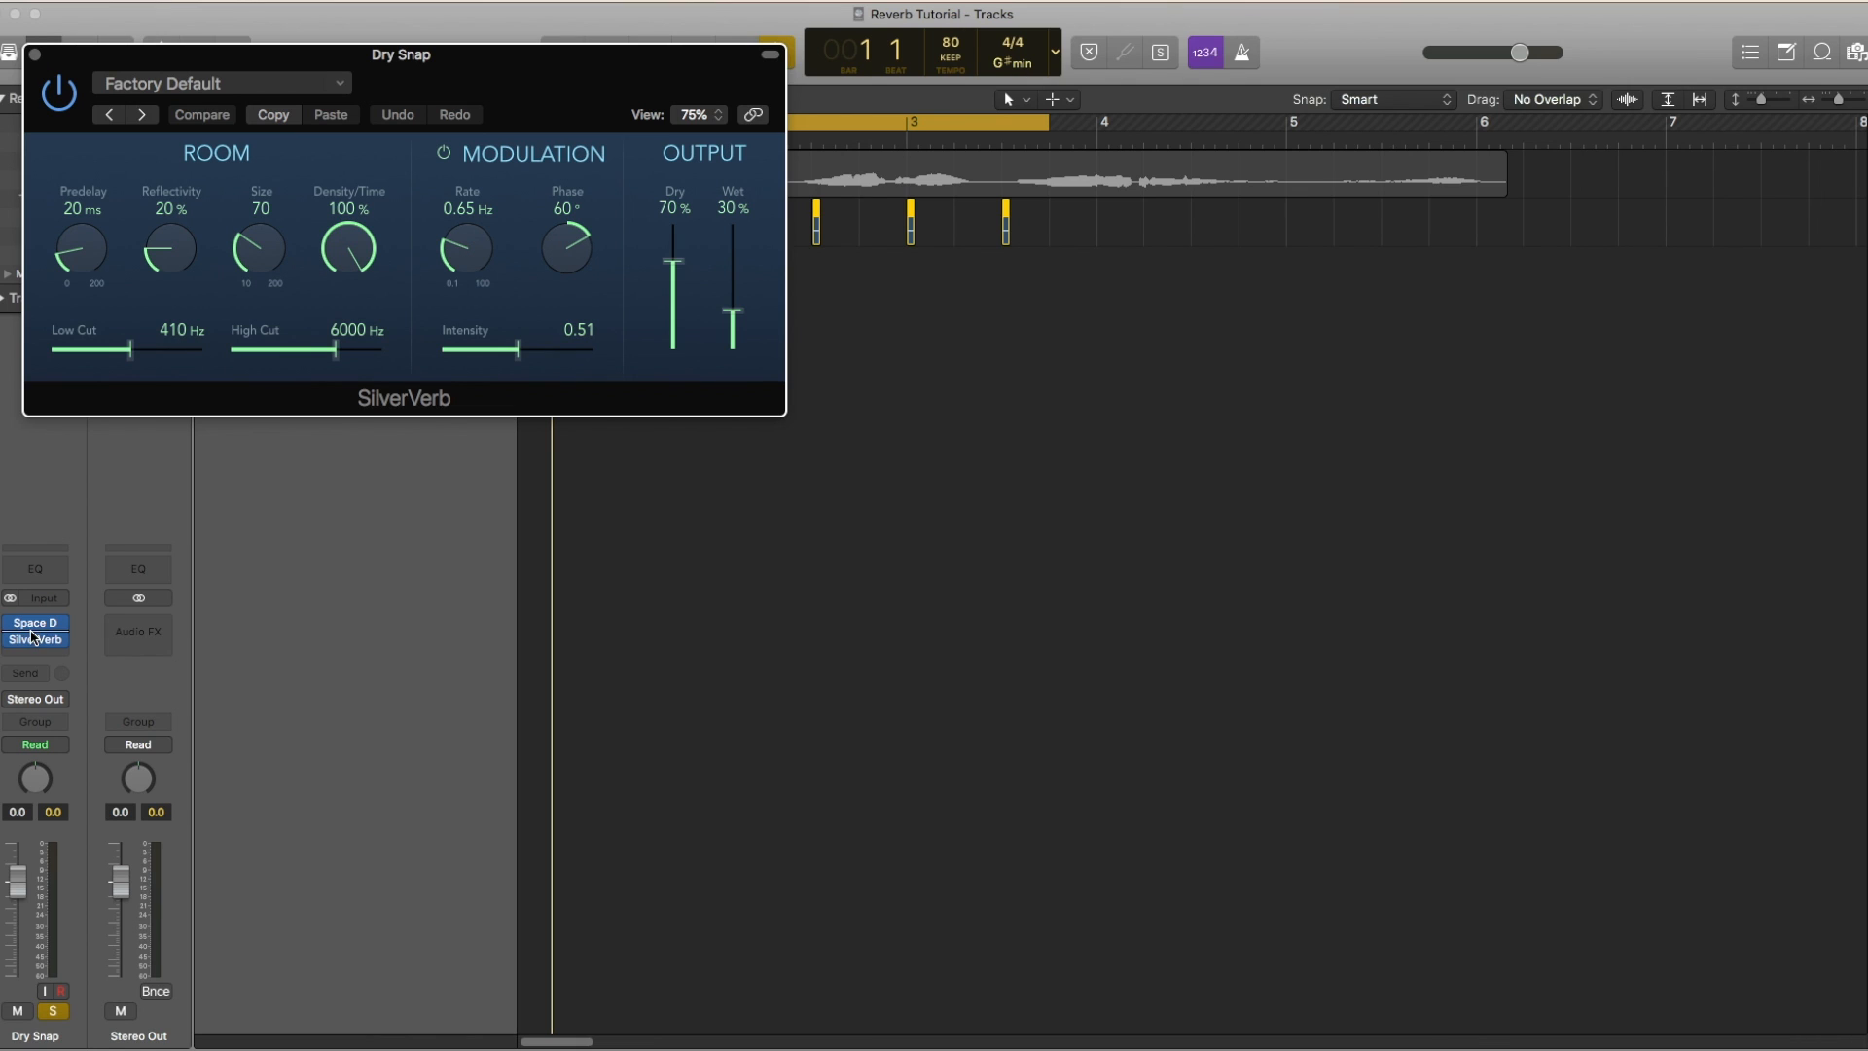
{"action": "left_click", "coordinate": [279, 604]}
{"action": "mouse_move", "coordinate": [40, 642]}
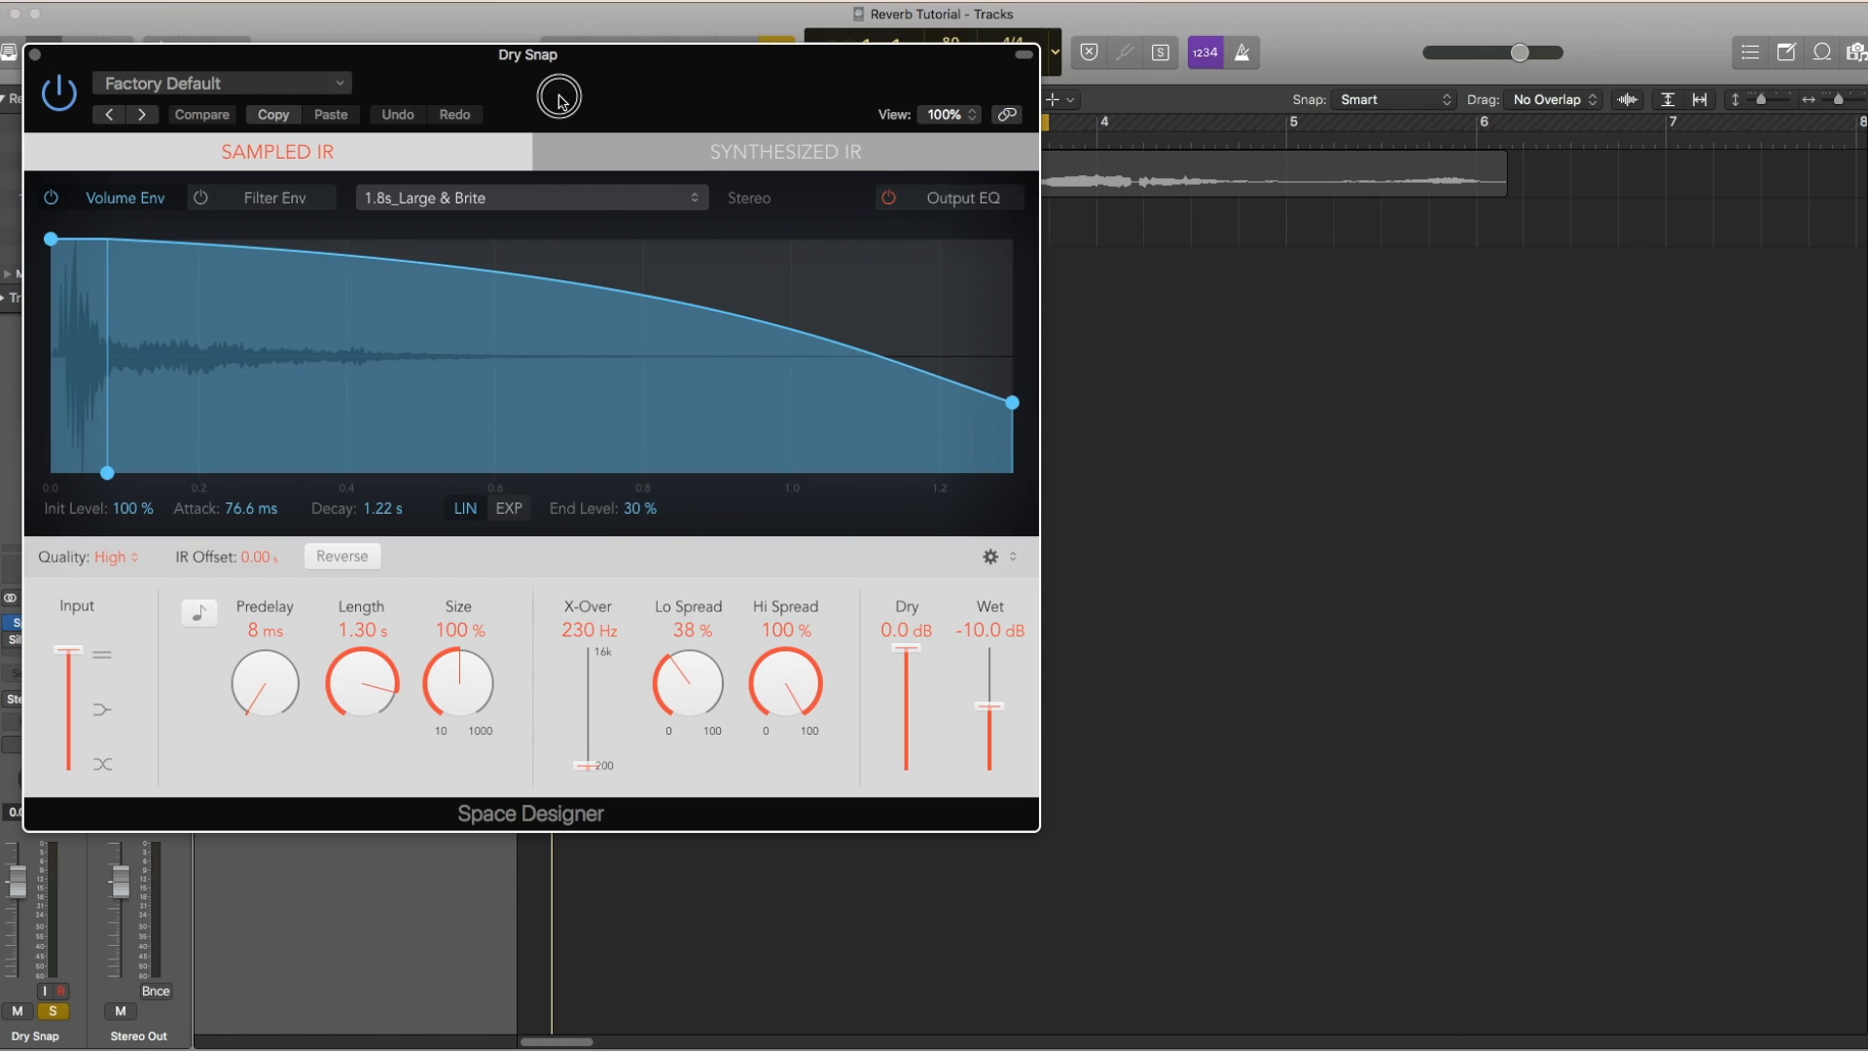
Move the Space Designer window aside and lower its Wet level to -26.0 dB while auditioning the snaps
{"action": "left_click_drag", "start_coordinate": [559, 103], "coordinate": [847, 93]}
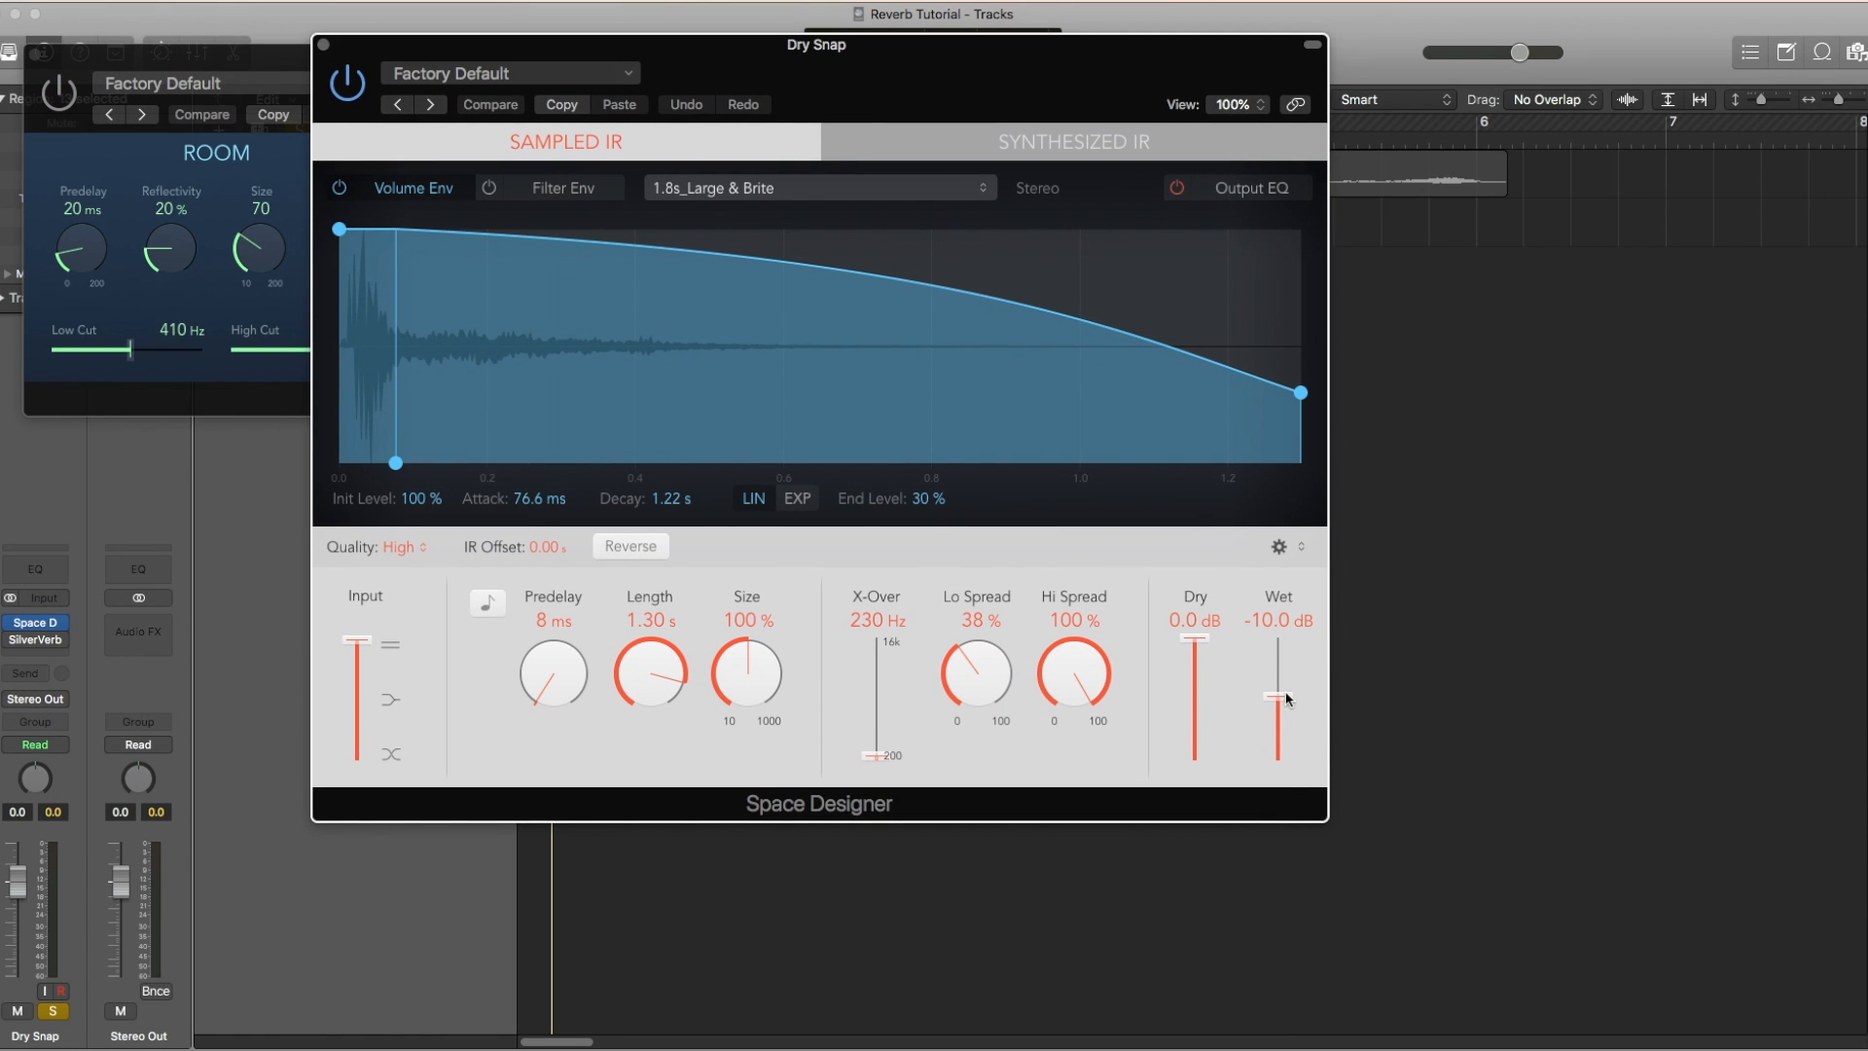
{"action": "left_click_drag", "start_coordinate": [1286, 699], "coordinate": [1280, 718]}
{"action": "key", "text": "space"}
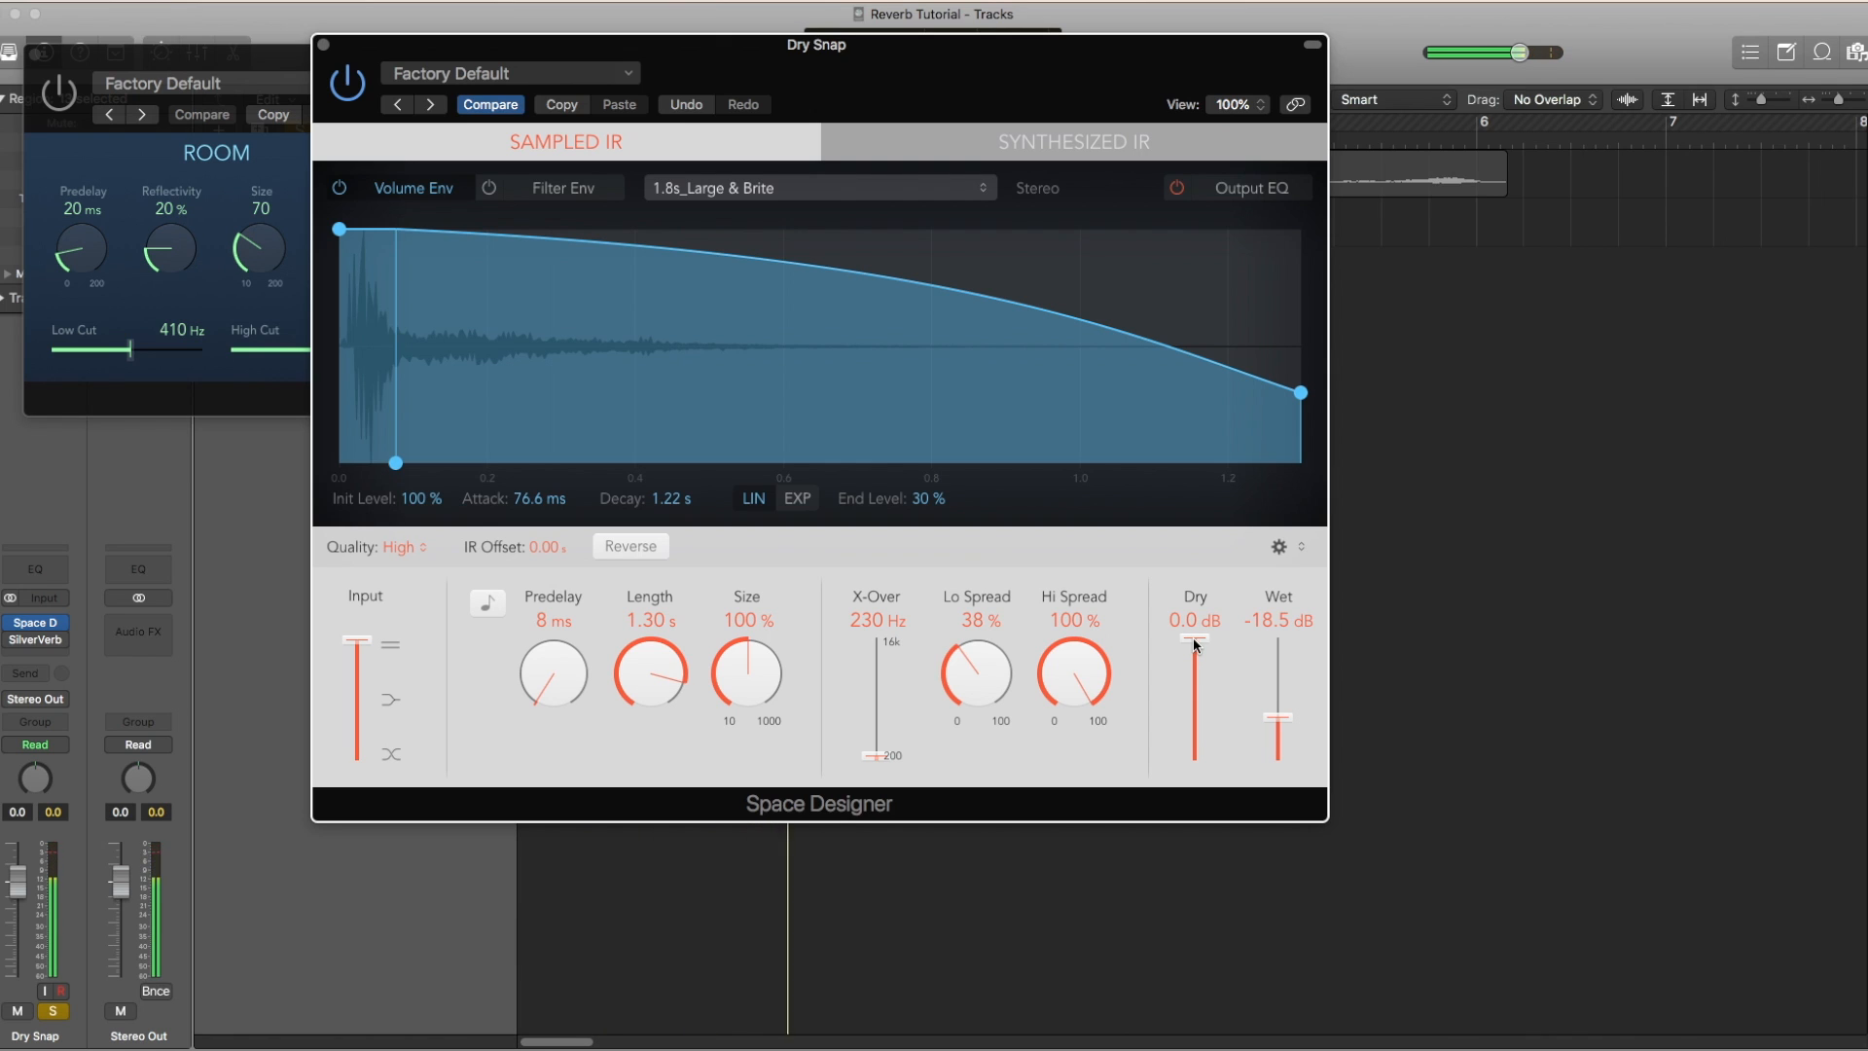
{"action": "left_click_drag", "start_coordinate": [1279, 717], "coordinate": [1285, 732]}
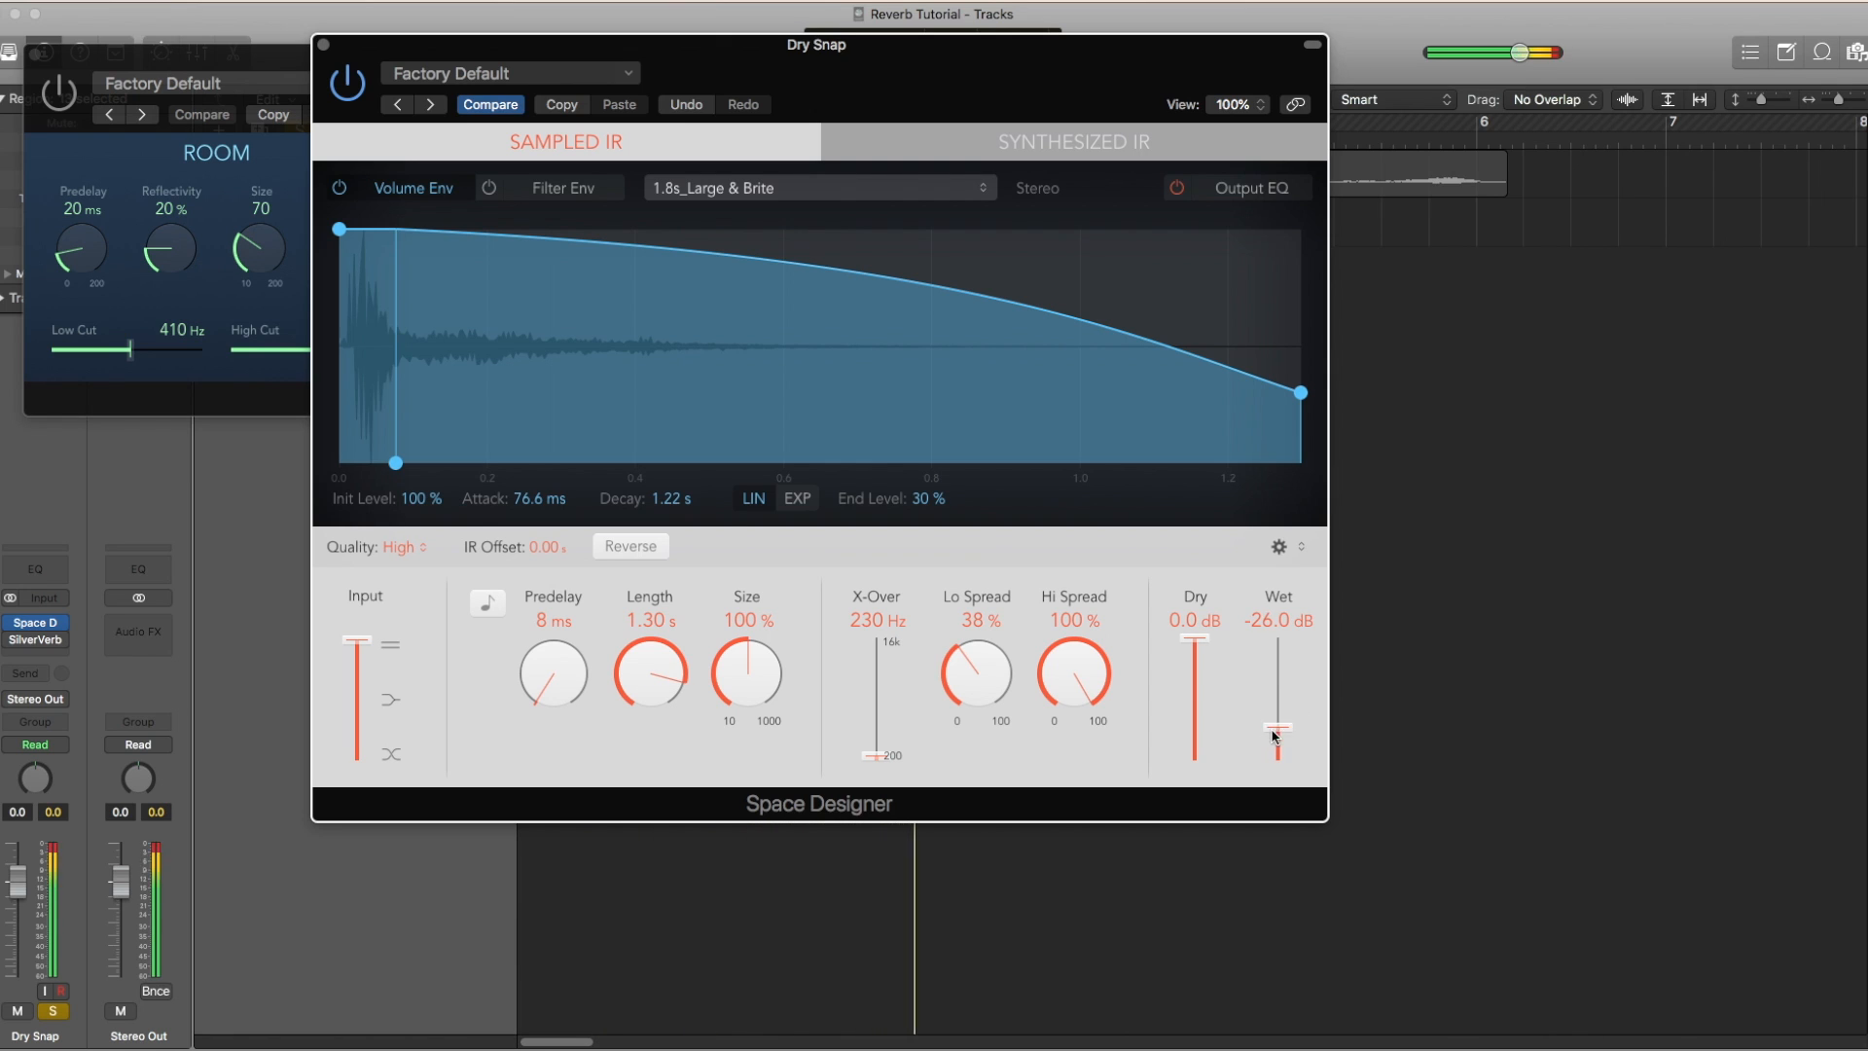
Load the 02.3s R&B Plate preset from Space Designer's Large Spaces plate reverbs
{"action": "left_click", "coordinate": [617, 78]}
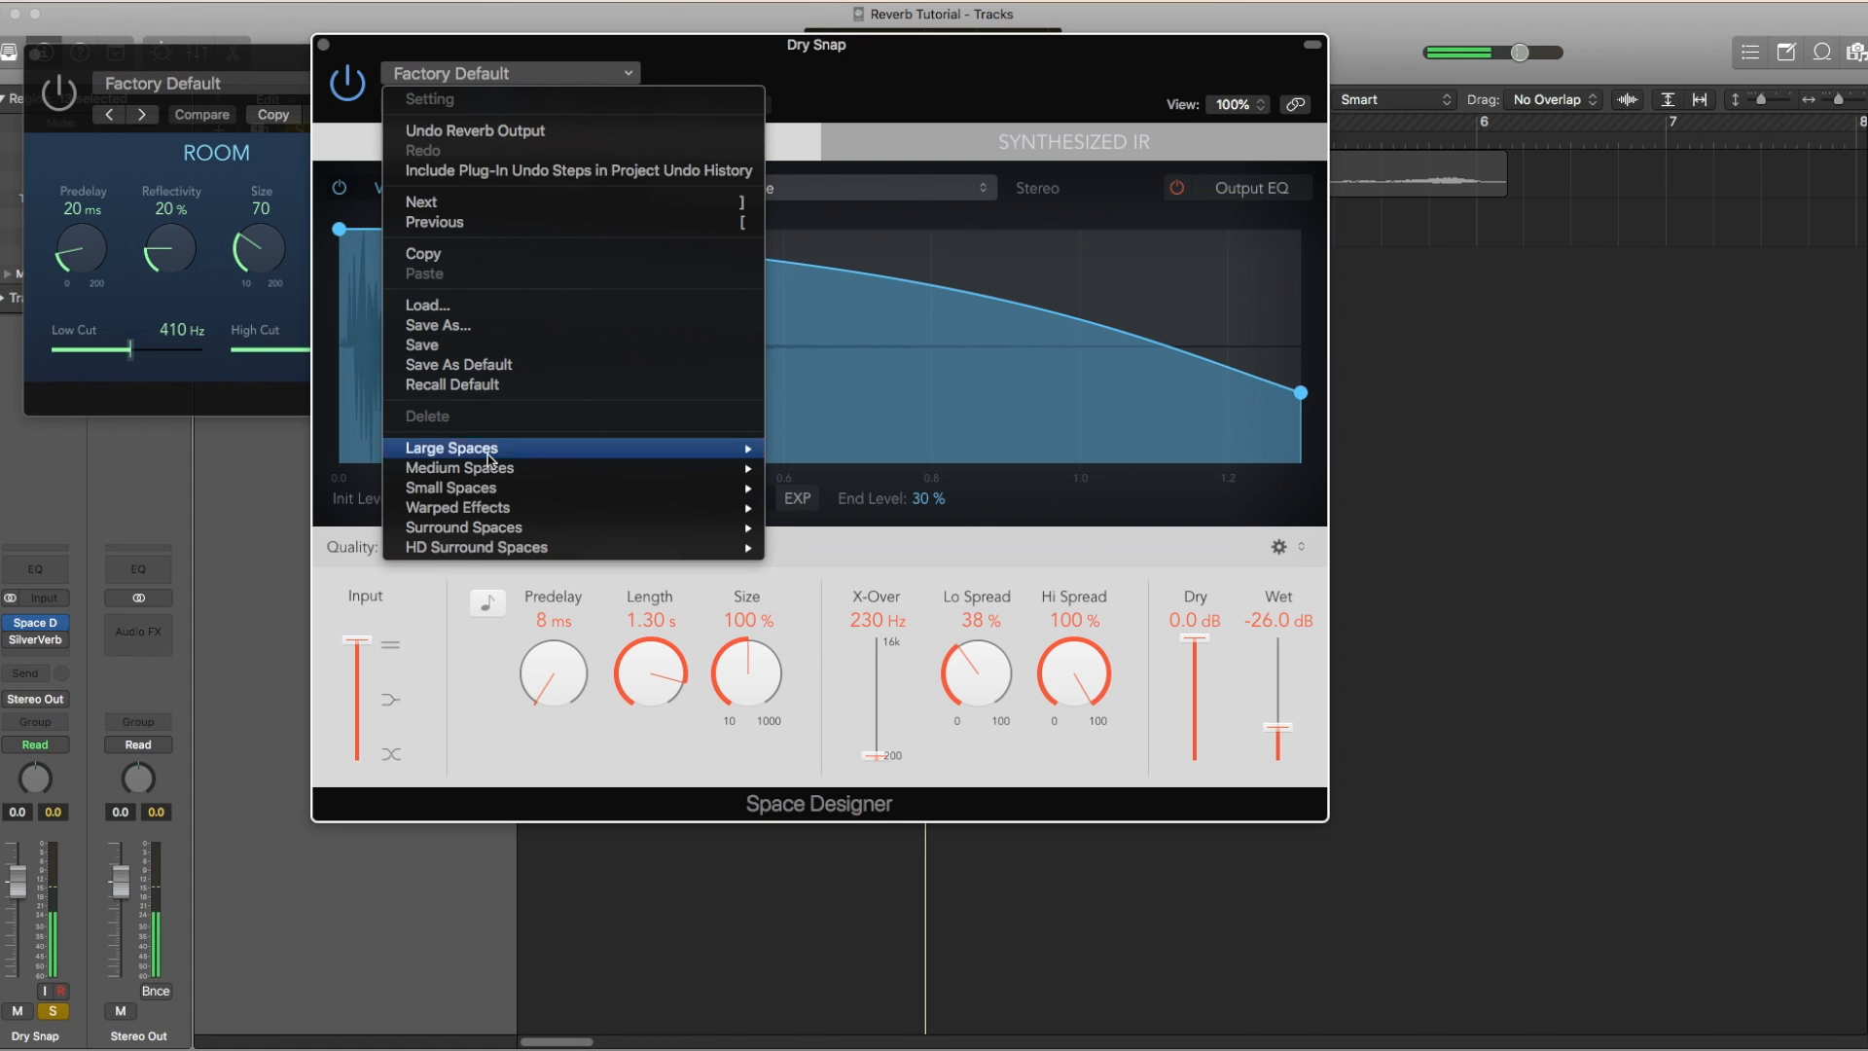
{"action": "mouse_move", "coordinate": [559, 516]}
{"action": "mouse_move", "coordinate": [702, 450]}
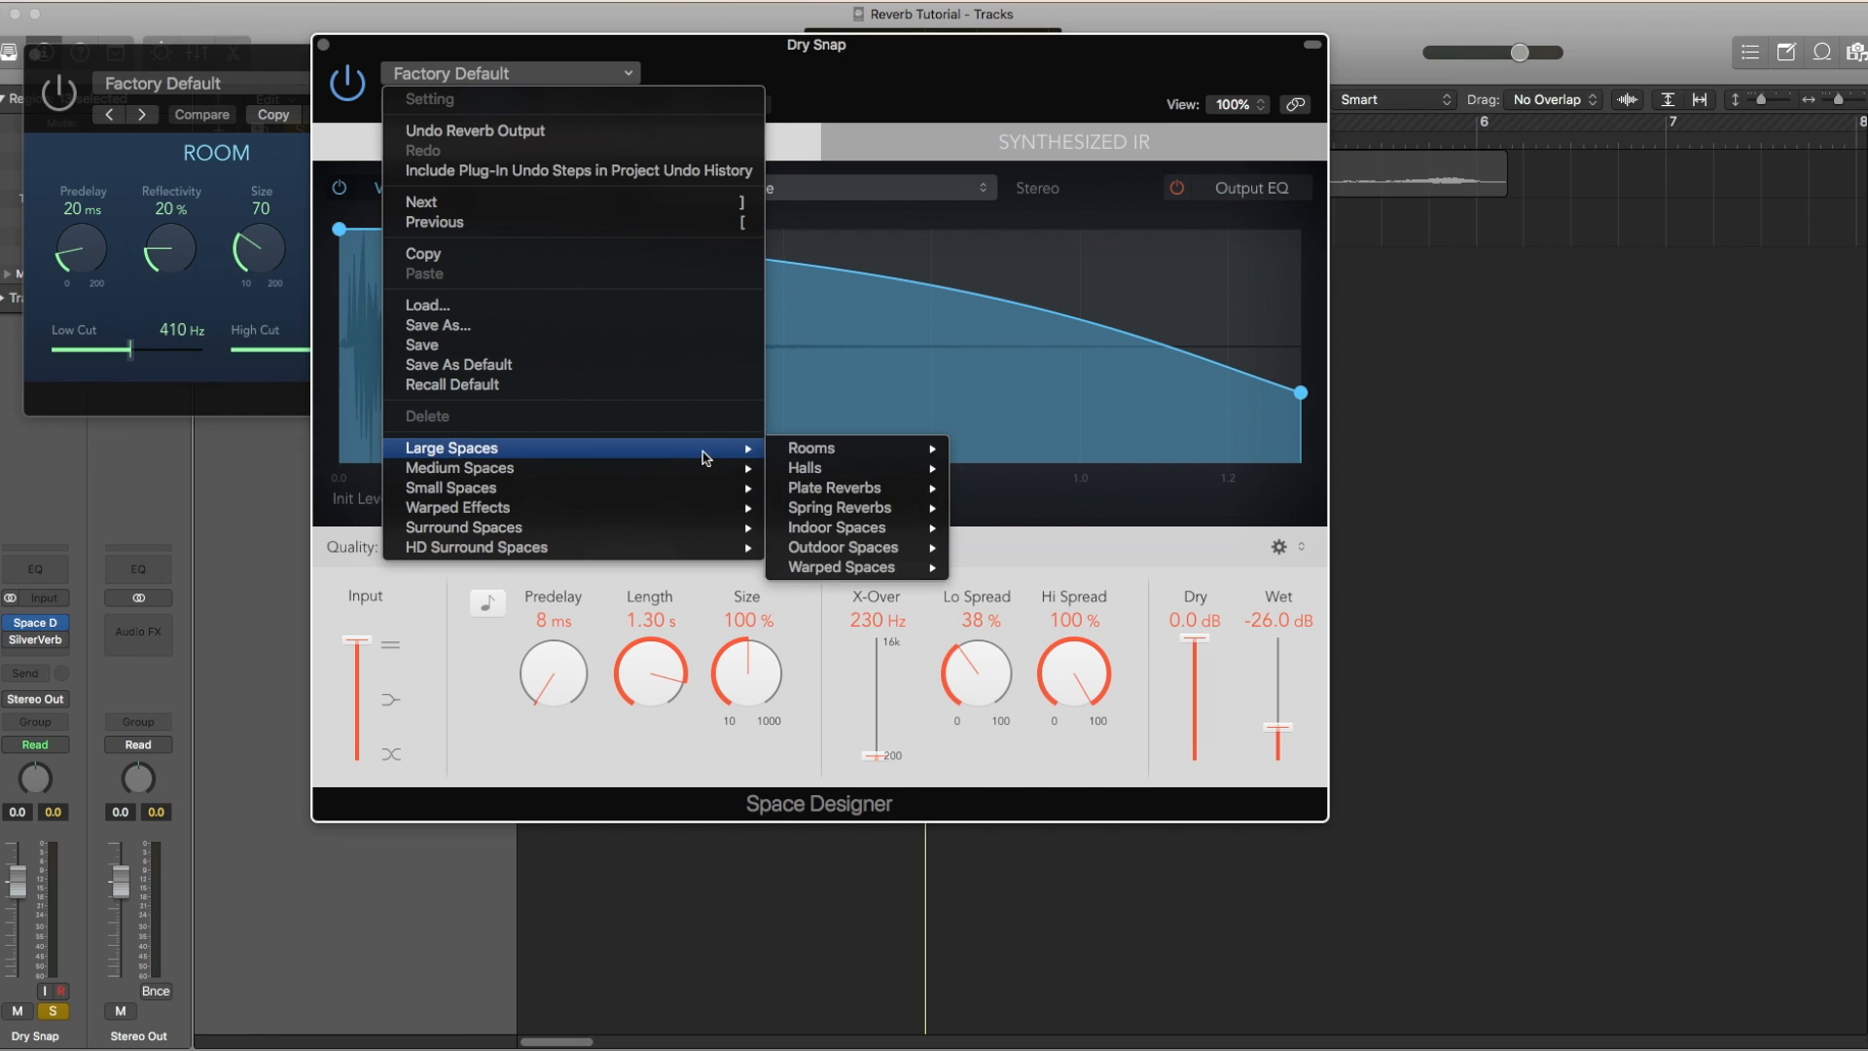
{"action": "mouse_move", "coordinate": [862, 511]}
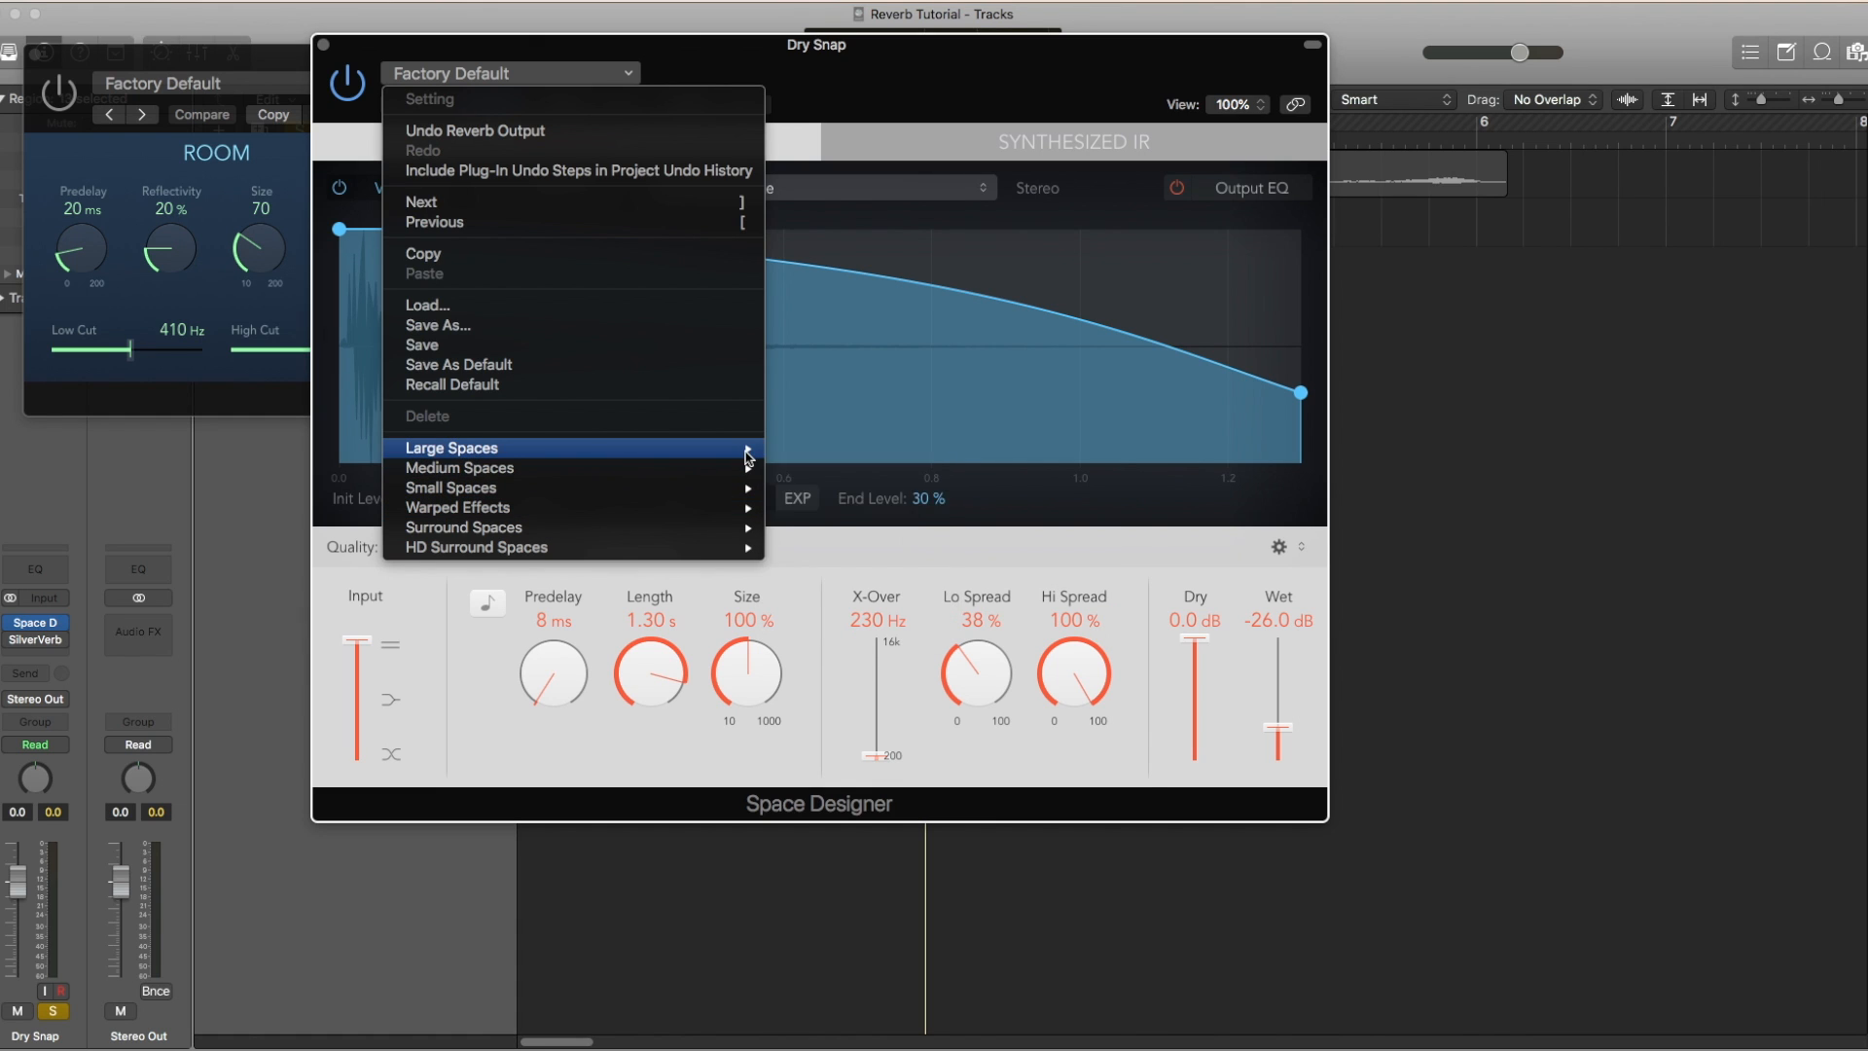
{"action": "mouse_move", "coordinate": [761, 449]}
{"action": "mouse_move", "coordinate": [845, 459]}
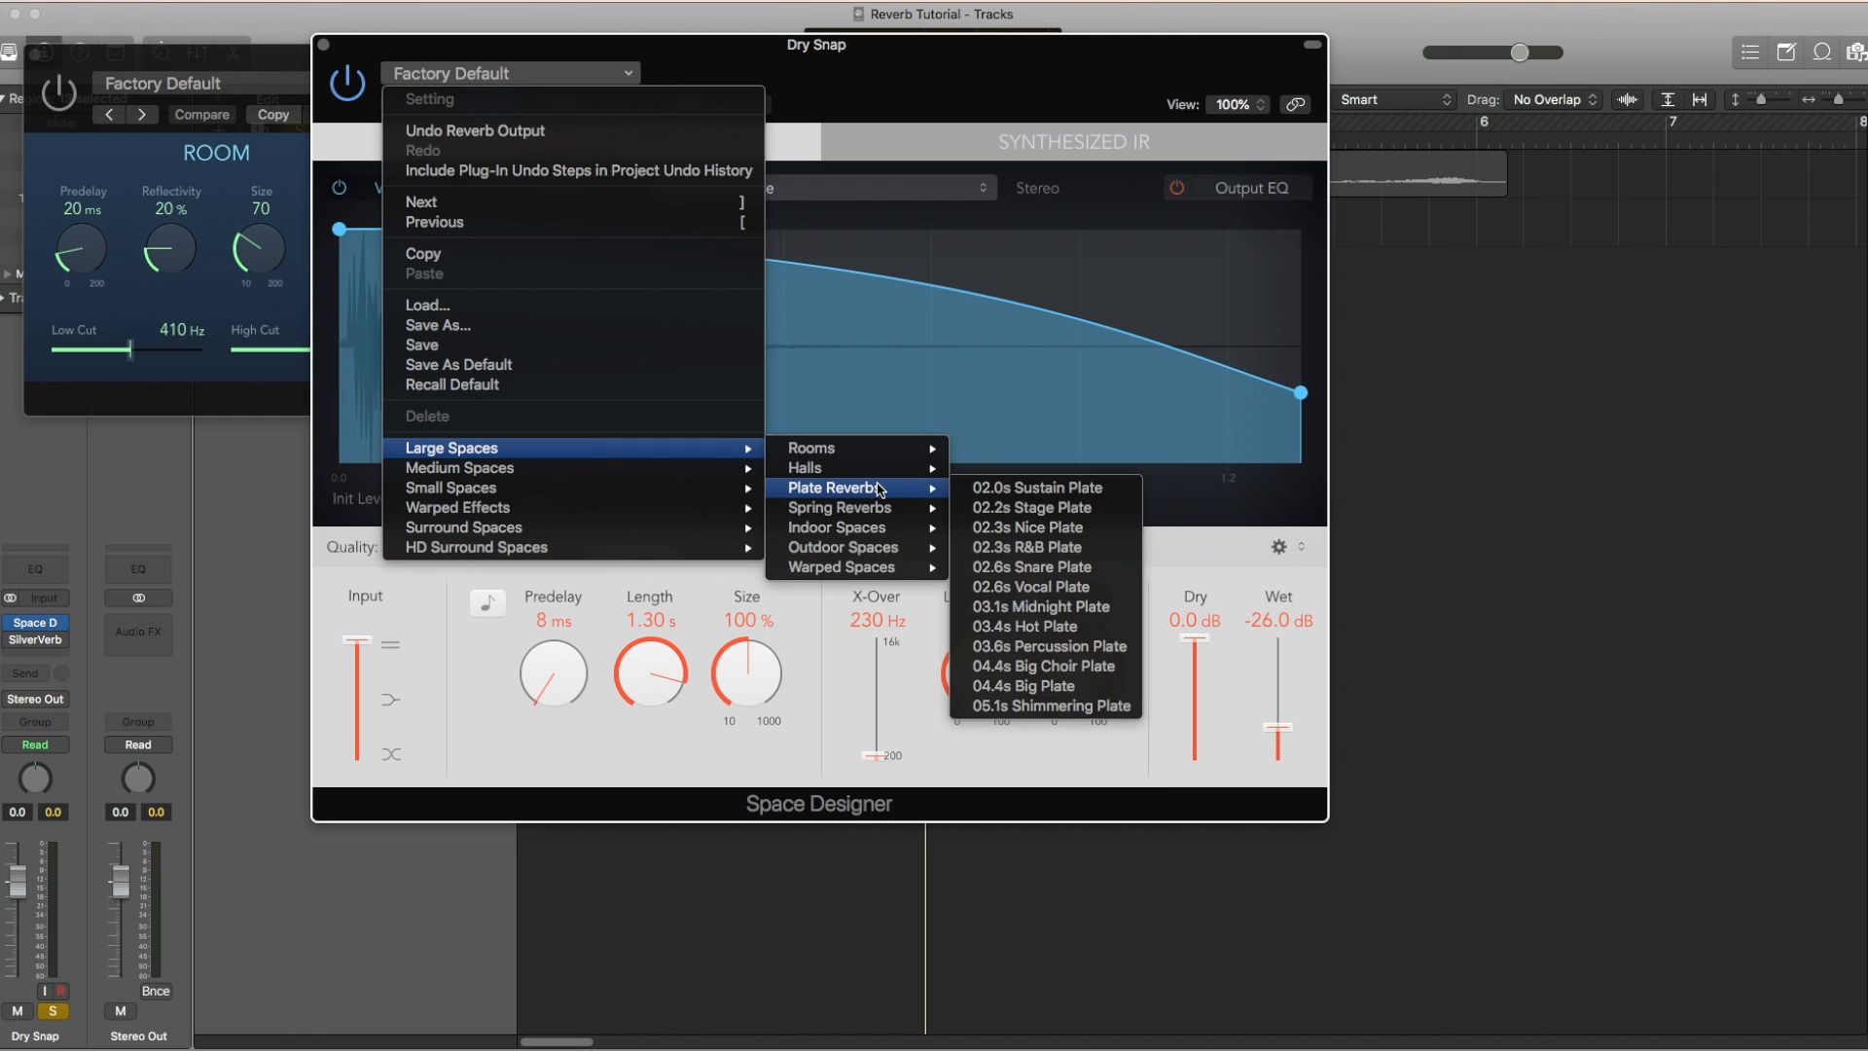
{"action": "mouse_move", "coordinate": [883, 543]}
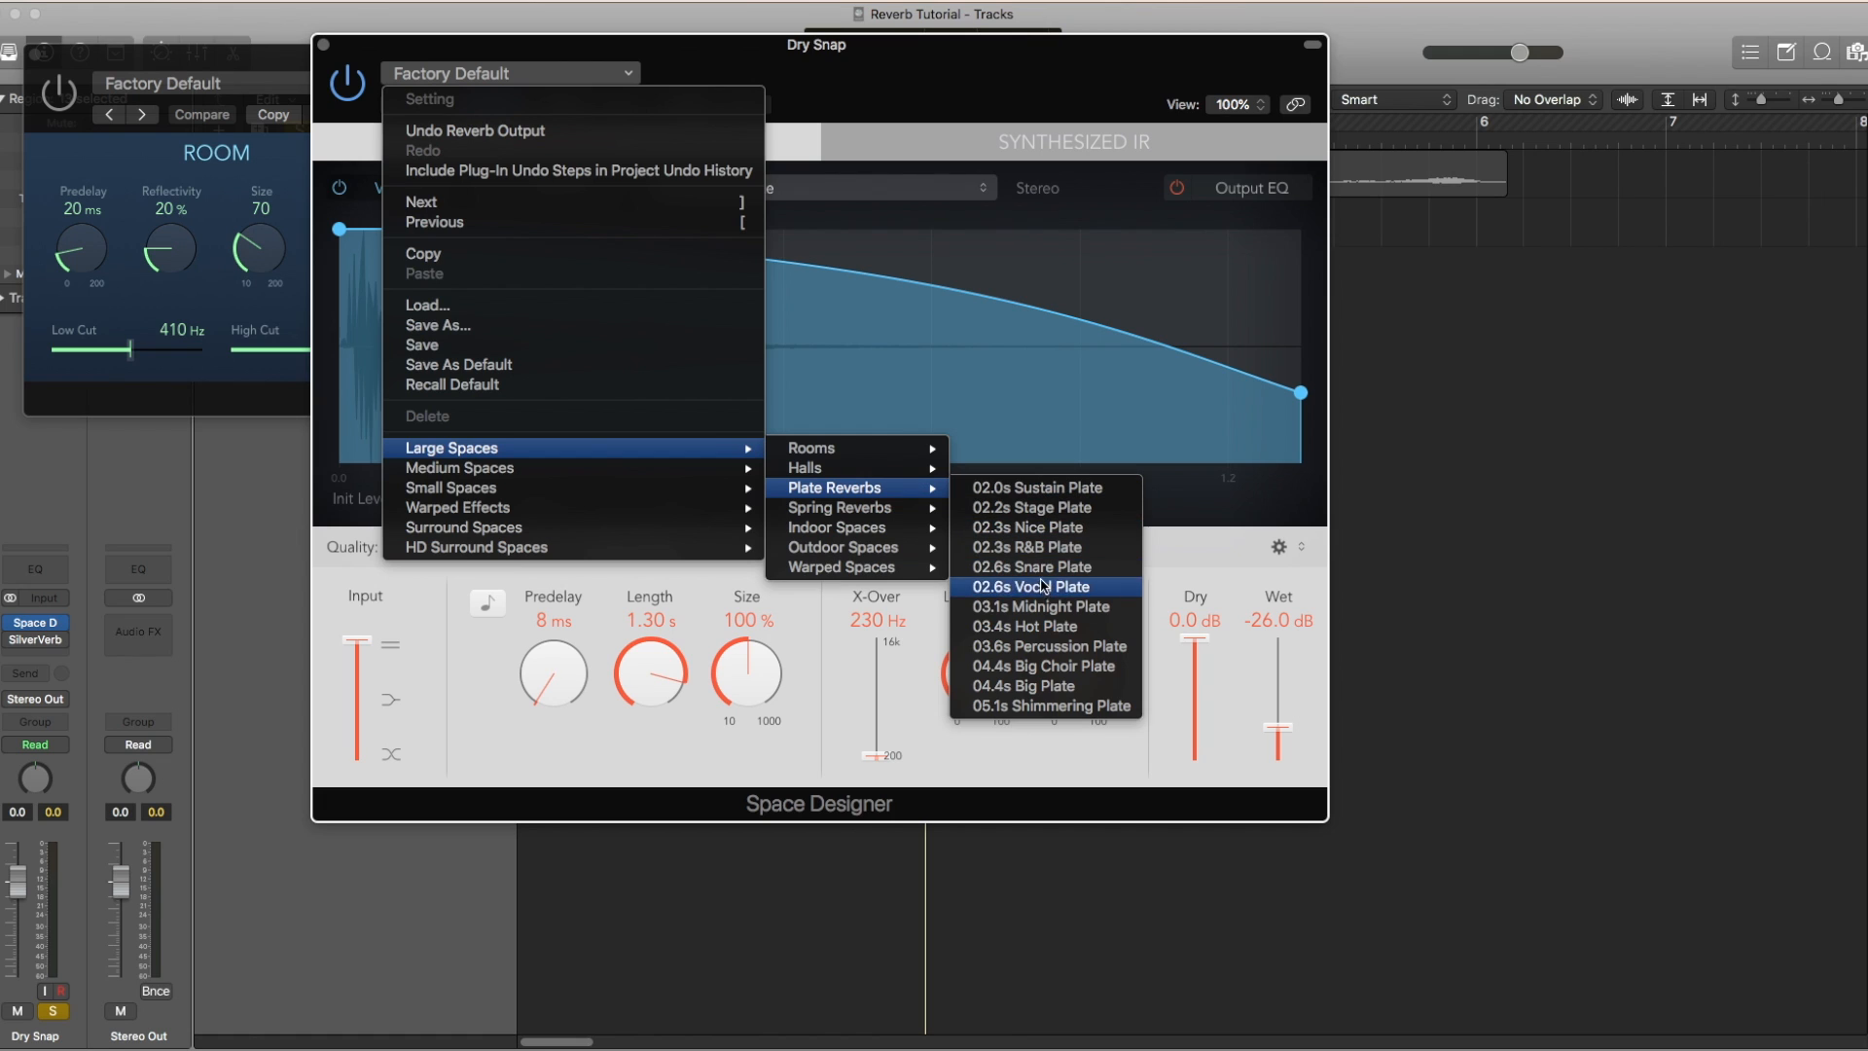
{"action": "left_click", "coordinate": [1103, 551]}
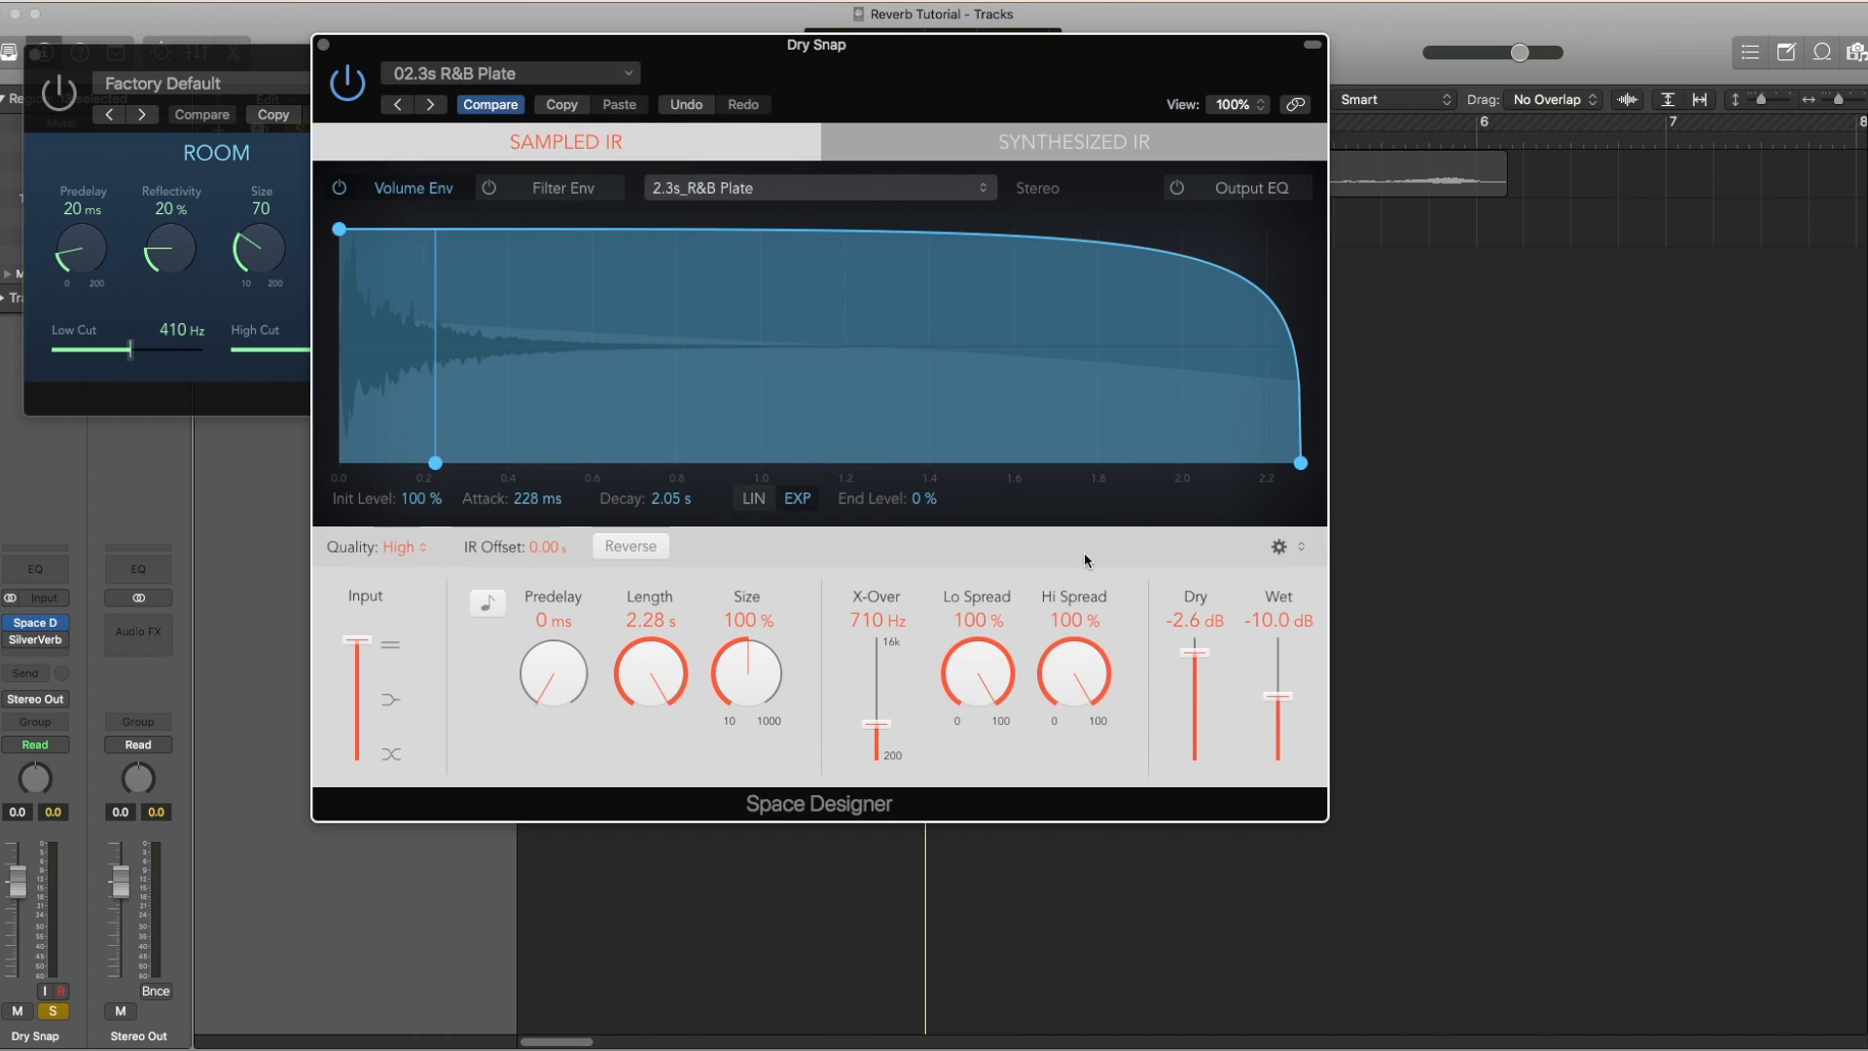
Set Space Designer's Dry level to 0.0 dB and its Wet level to -25.0 dB while auditioning the snaps
{"action": "left_click_drag", "start_coordinate": [1196, 658], "coordinate": [1196, 588]}
{"action": "left_click_drag", "start_coordinate": [1287, 698], "coordinate": [1284, 726]}
{"action": "key", "text": "space"}
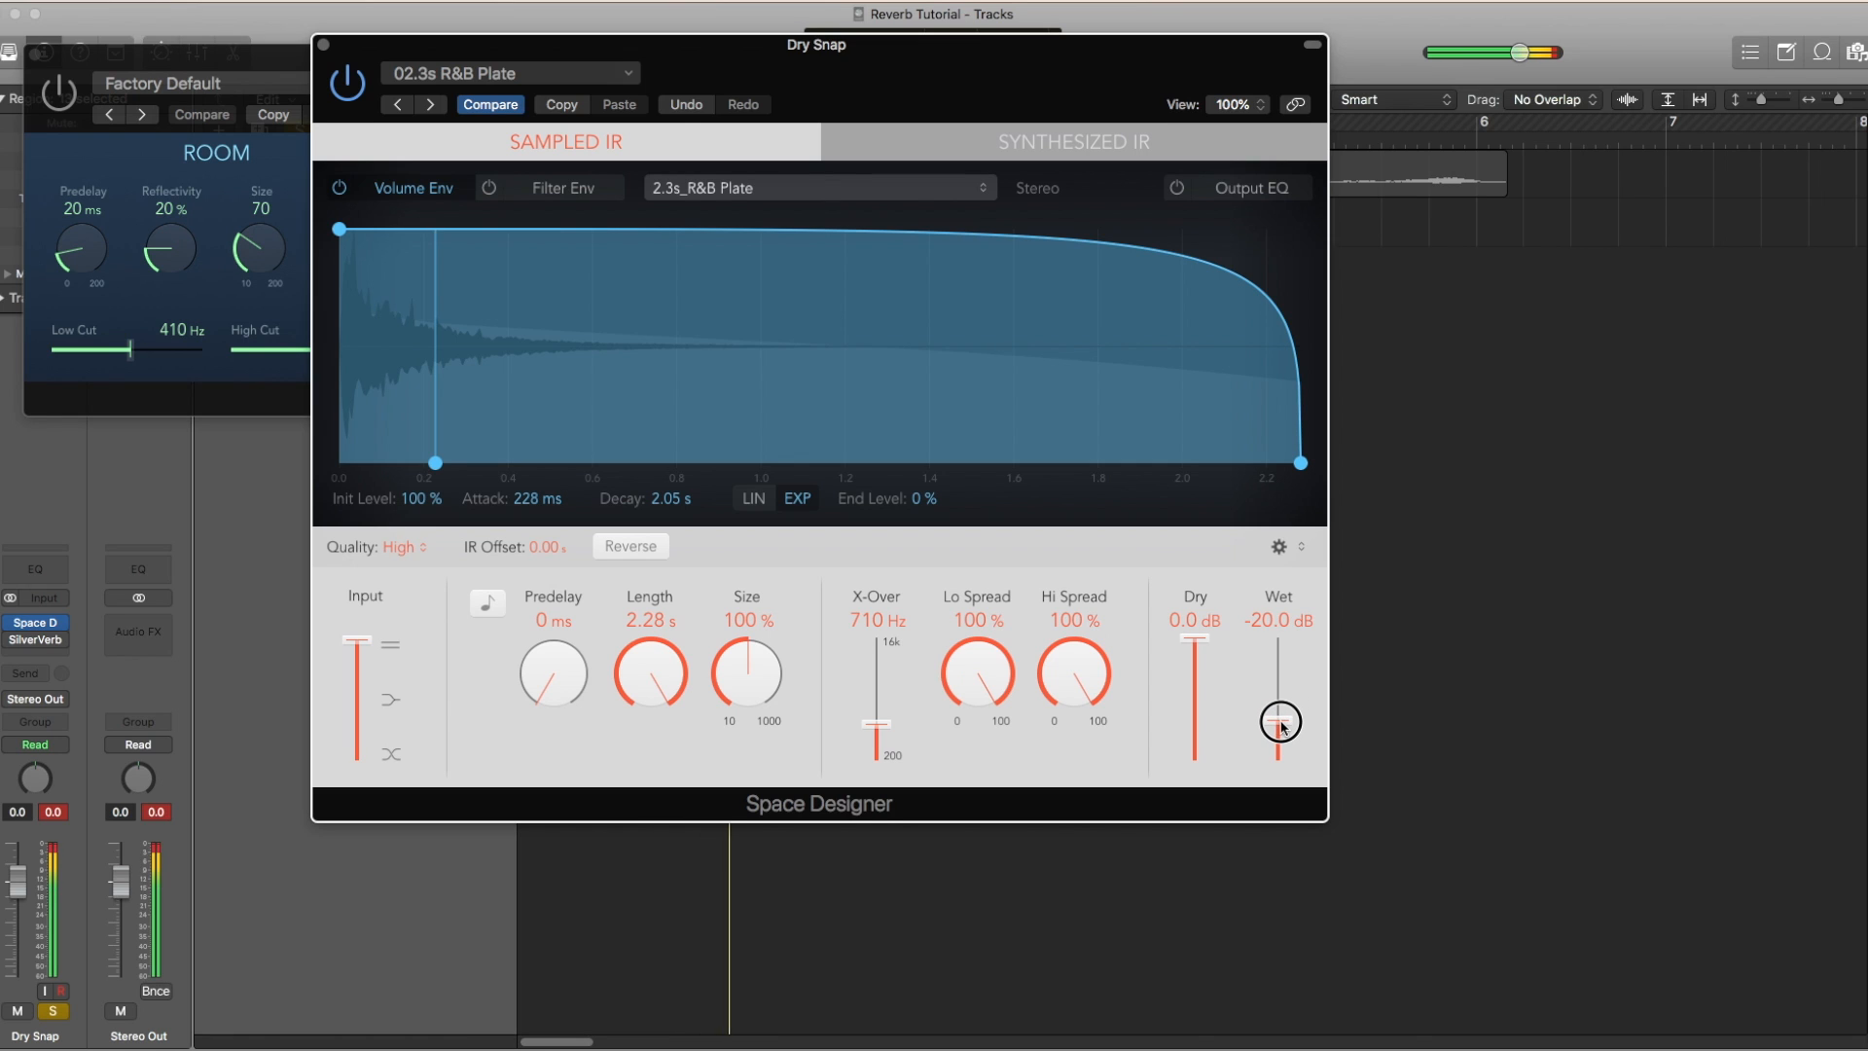
{"action": "left_click_drag", "start_coordinate": [1283, 726], "coordinate": [1284, 734]}
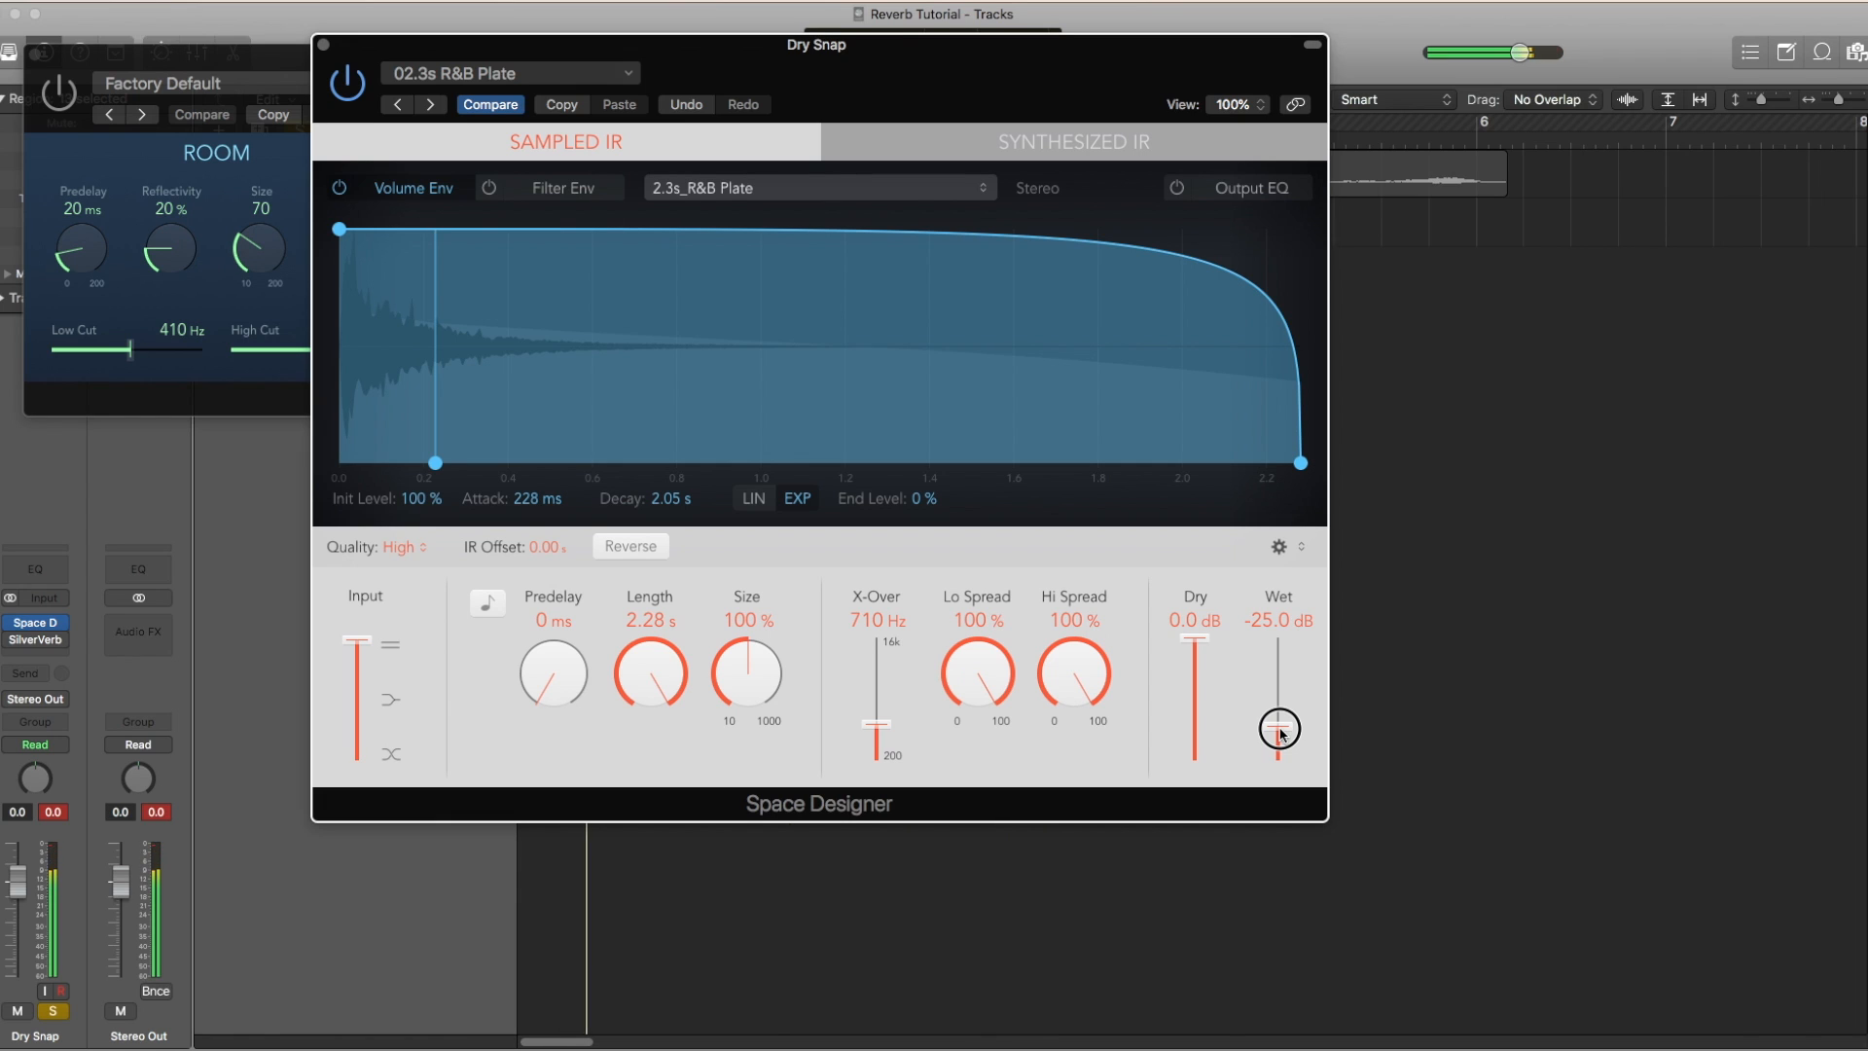
Compare the snaps with Space Designer on and off, leave it bypassed and close its window
{"action": "left_click", "coordinate": [340, 86]}
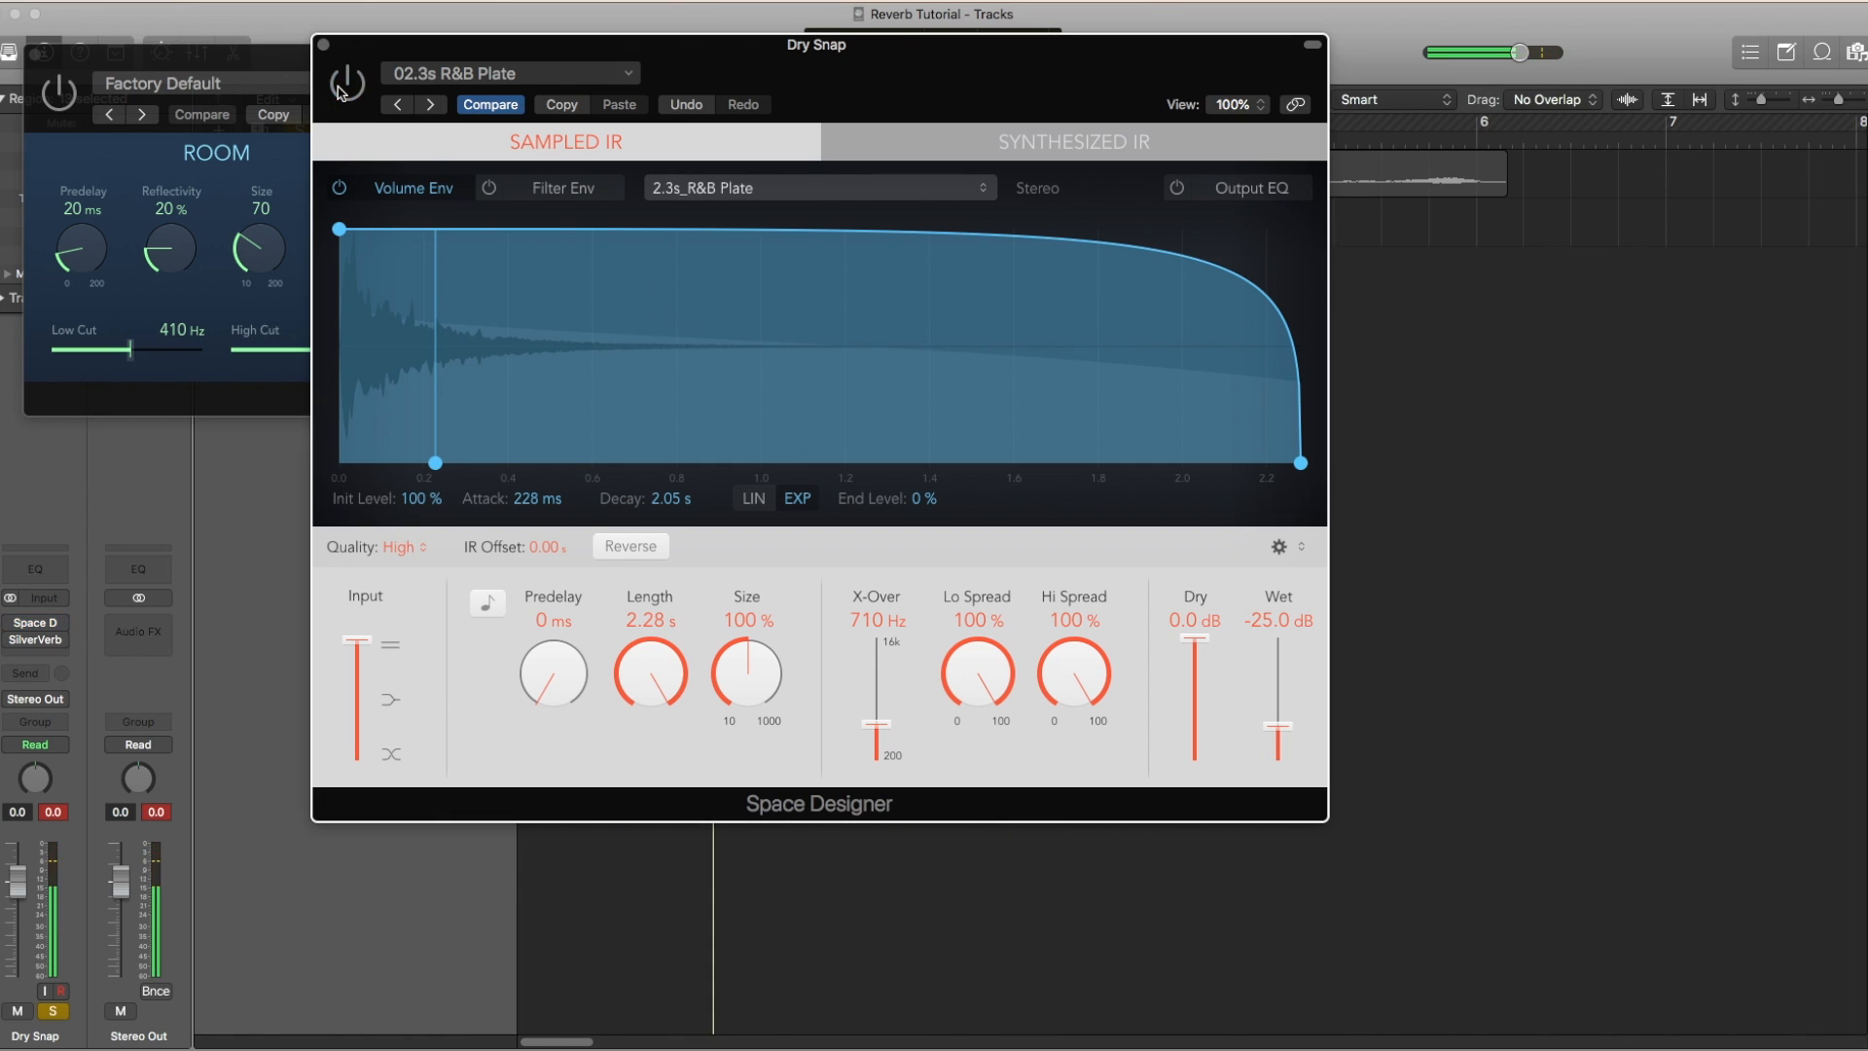
{"action": "left_click", "coordinate": [339, 87]}
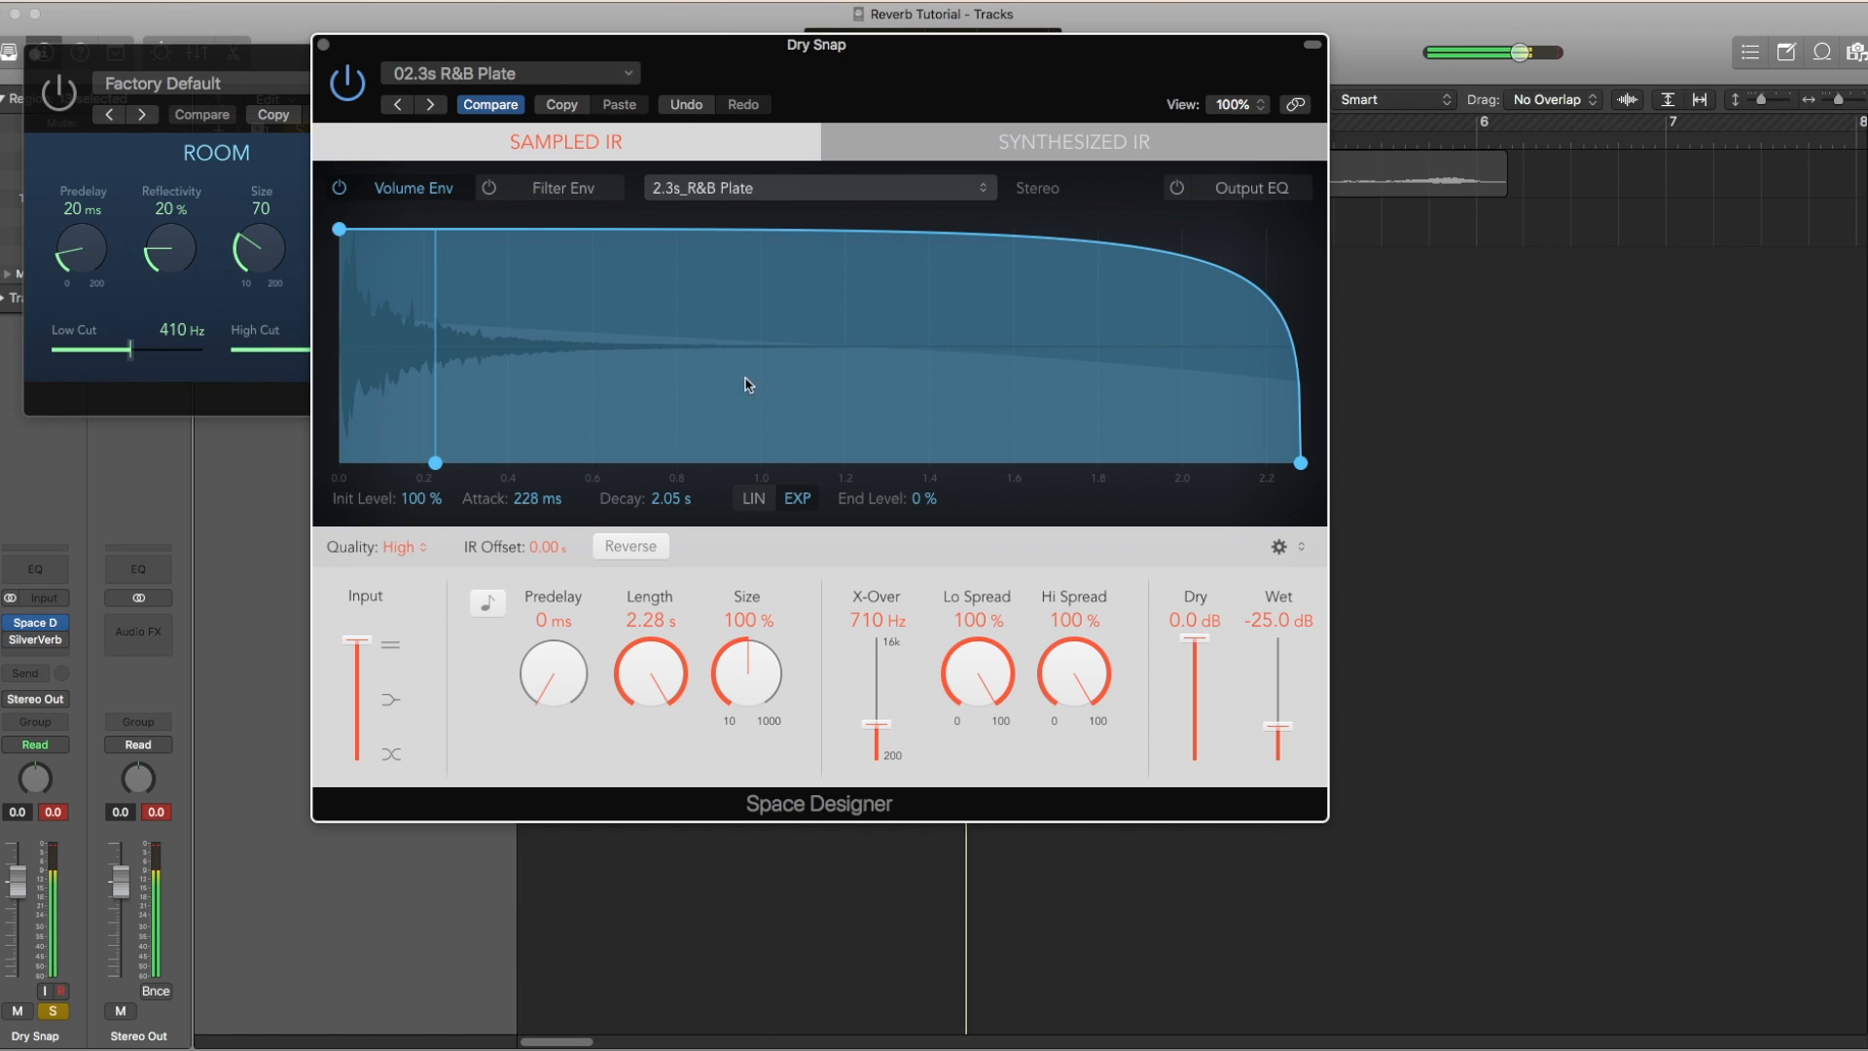
{"action": "left_click", "coordinate": [349, 86]}
{"action": "left_click_drag", "start_coordinate": [795, 78], "coordinate": [1308, 97]}
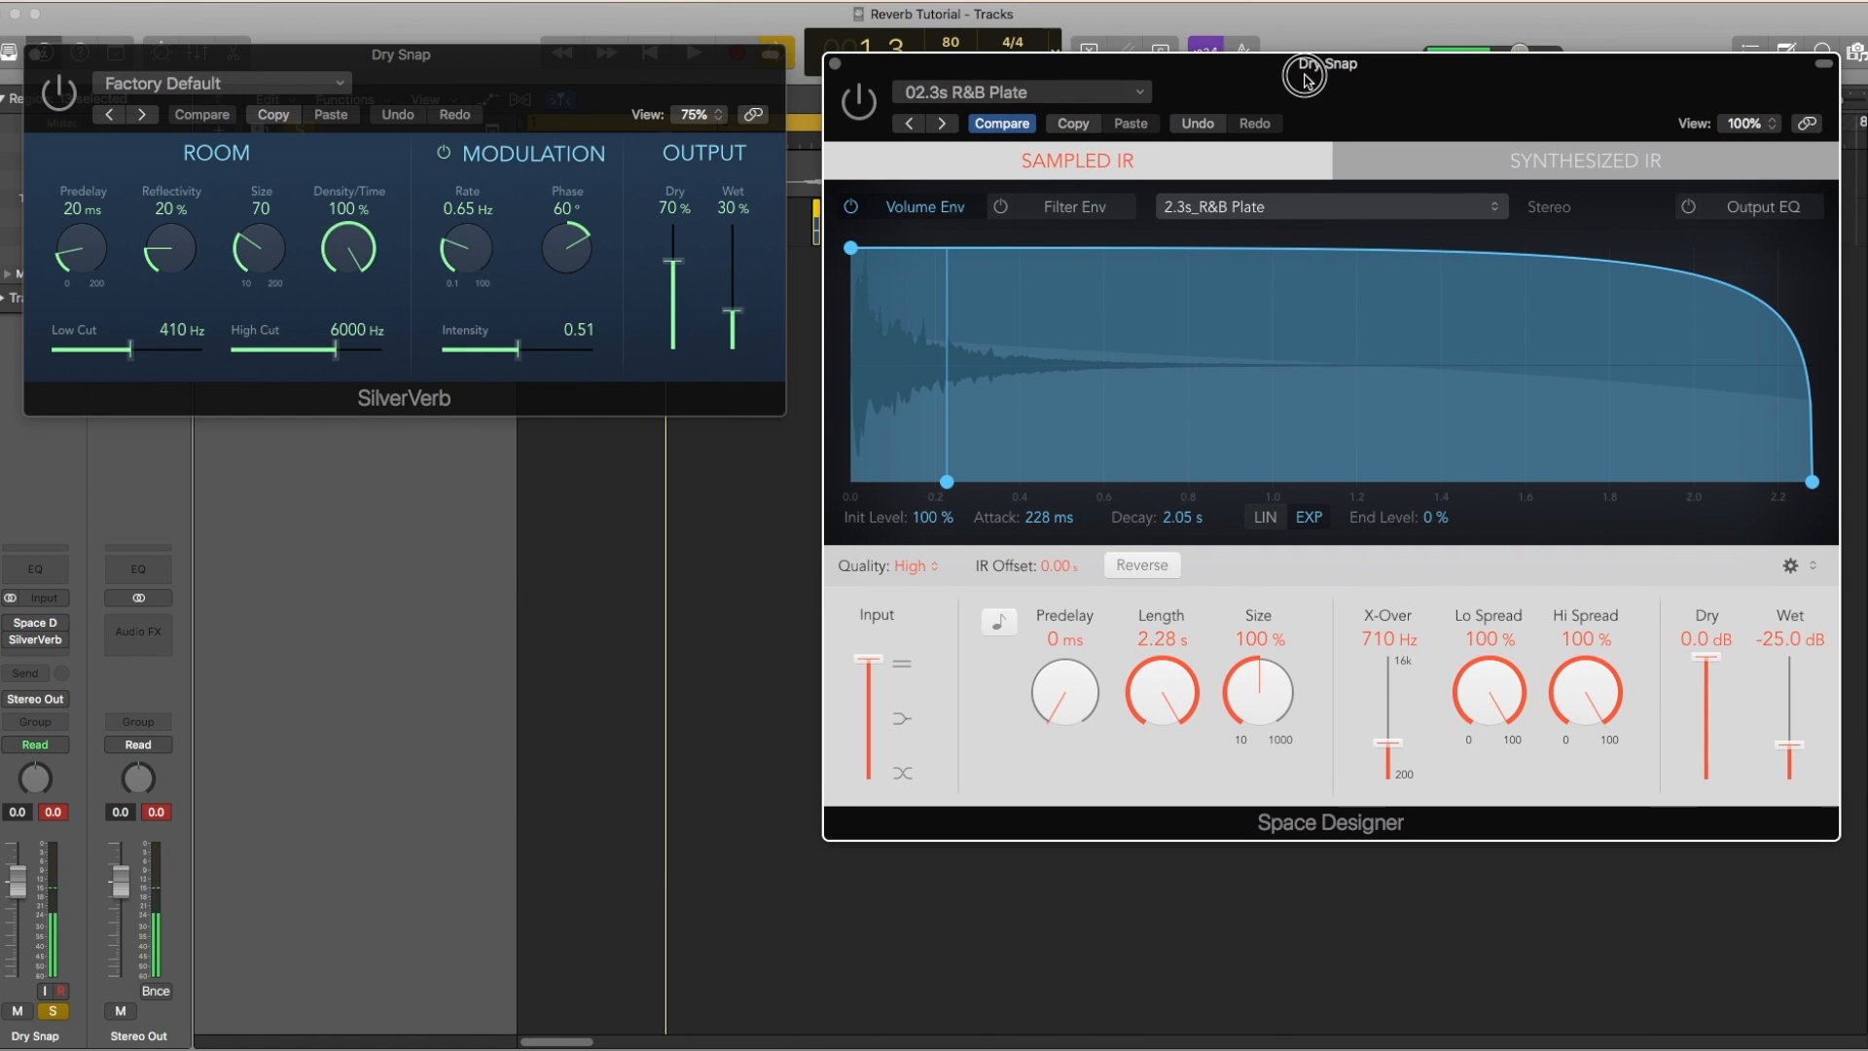
{"action": "left_click", "coordinate": [838, 70]}
Move the SilverVerb window clear of the tracks, activate the plug-in and audition the snaps through it
{"action": "left_click_drag", "start_coordinate": [638, 71], "coordinate": [1456, 160]}
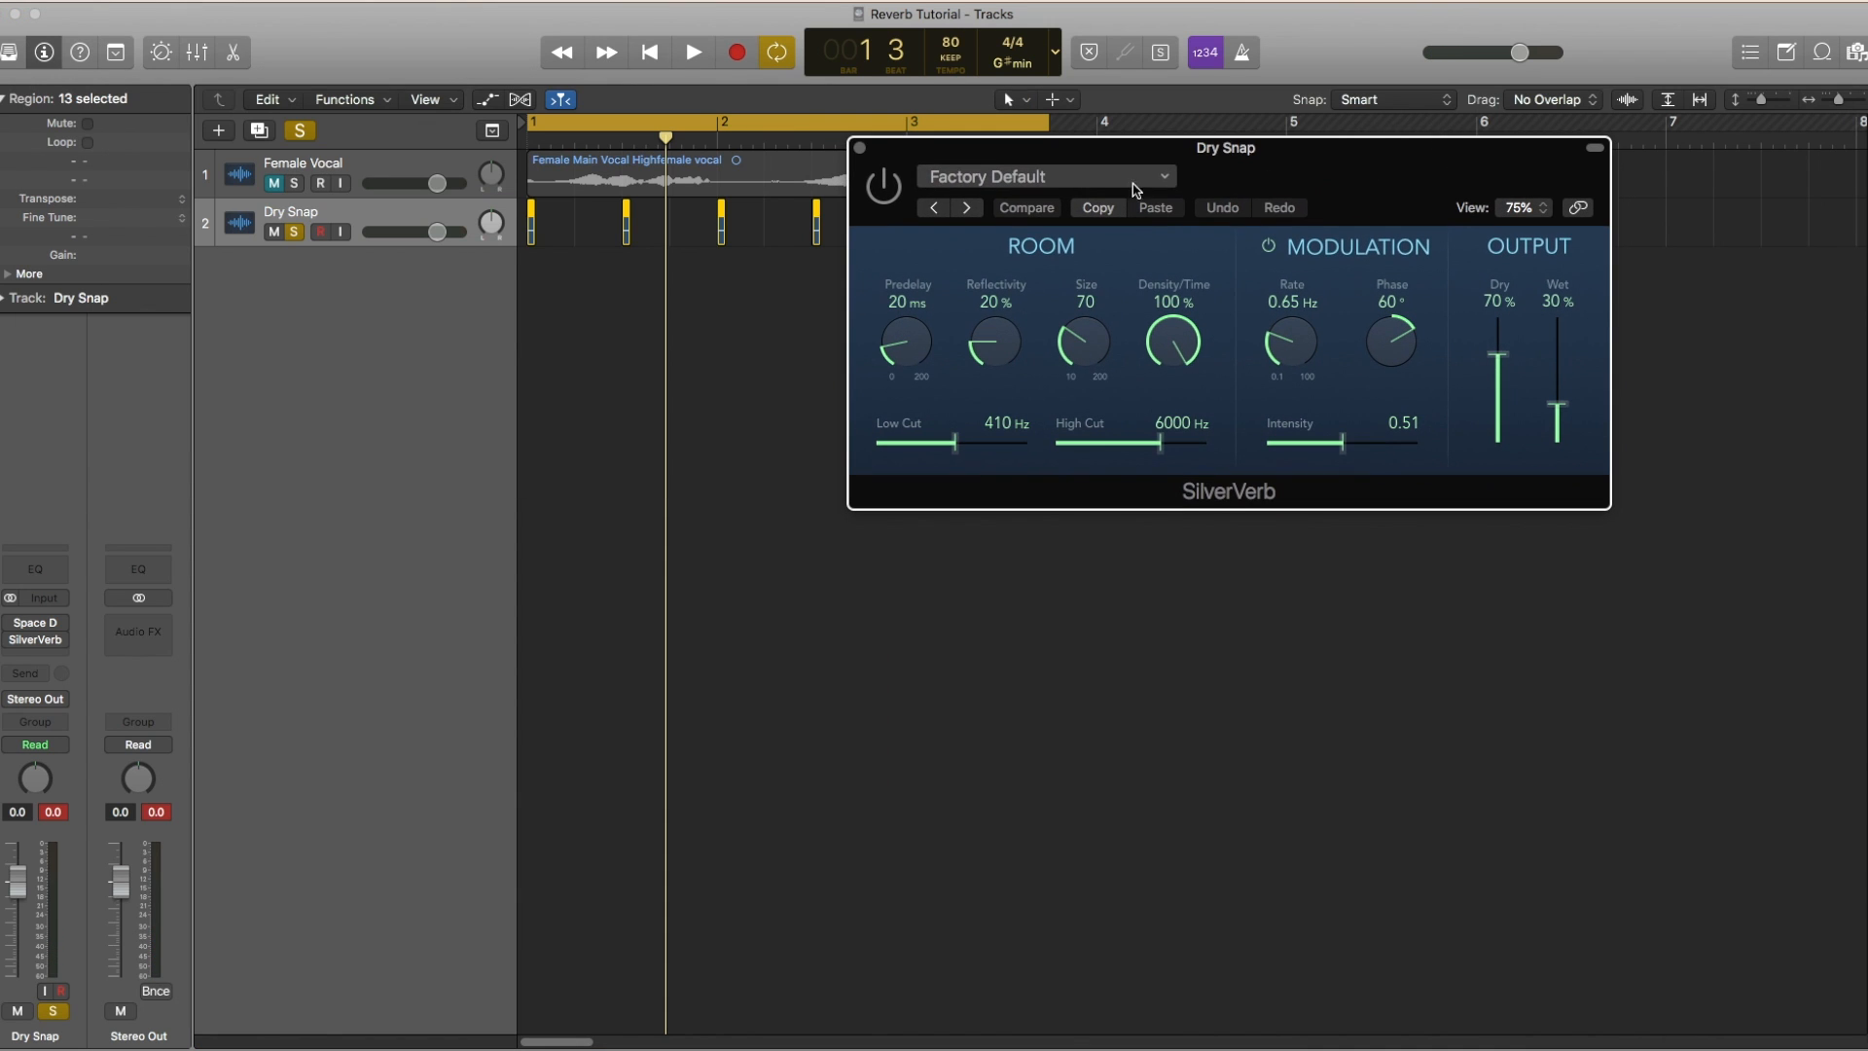
{"action": "left_click", "coordinate": [885, 187]}
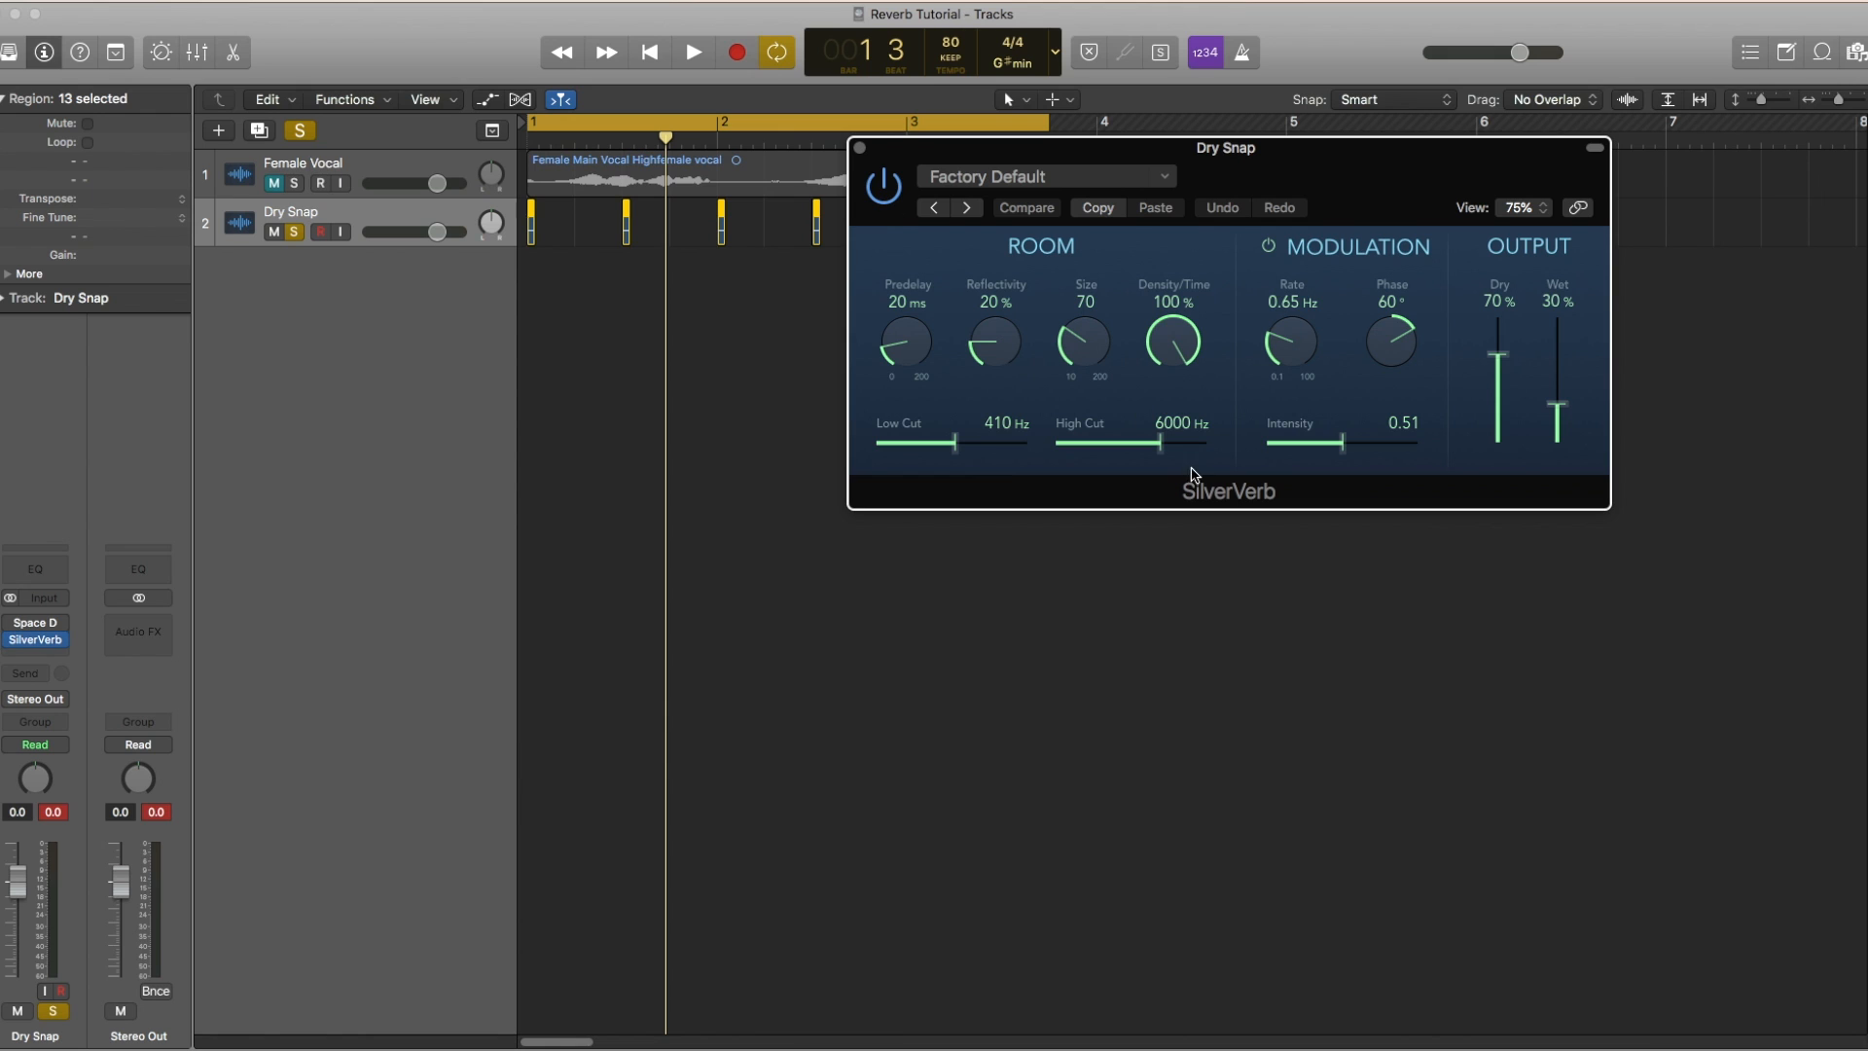
{"action": "left_click_drag", "start_coordinate": [1386, 175], "coordinate": [1651, 119]}
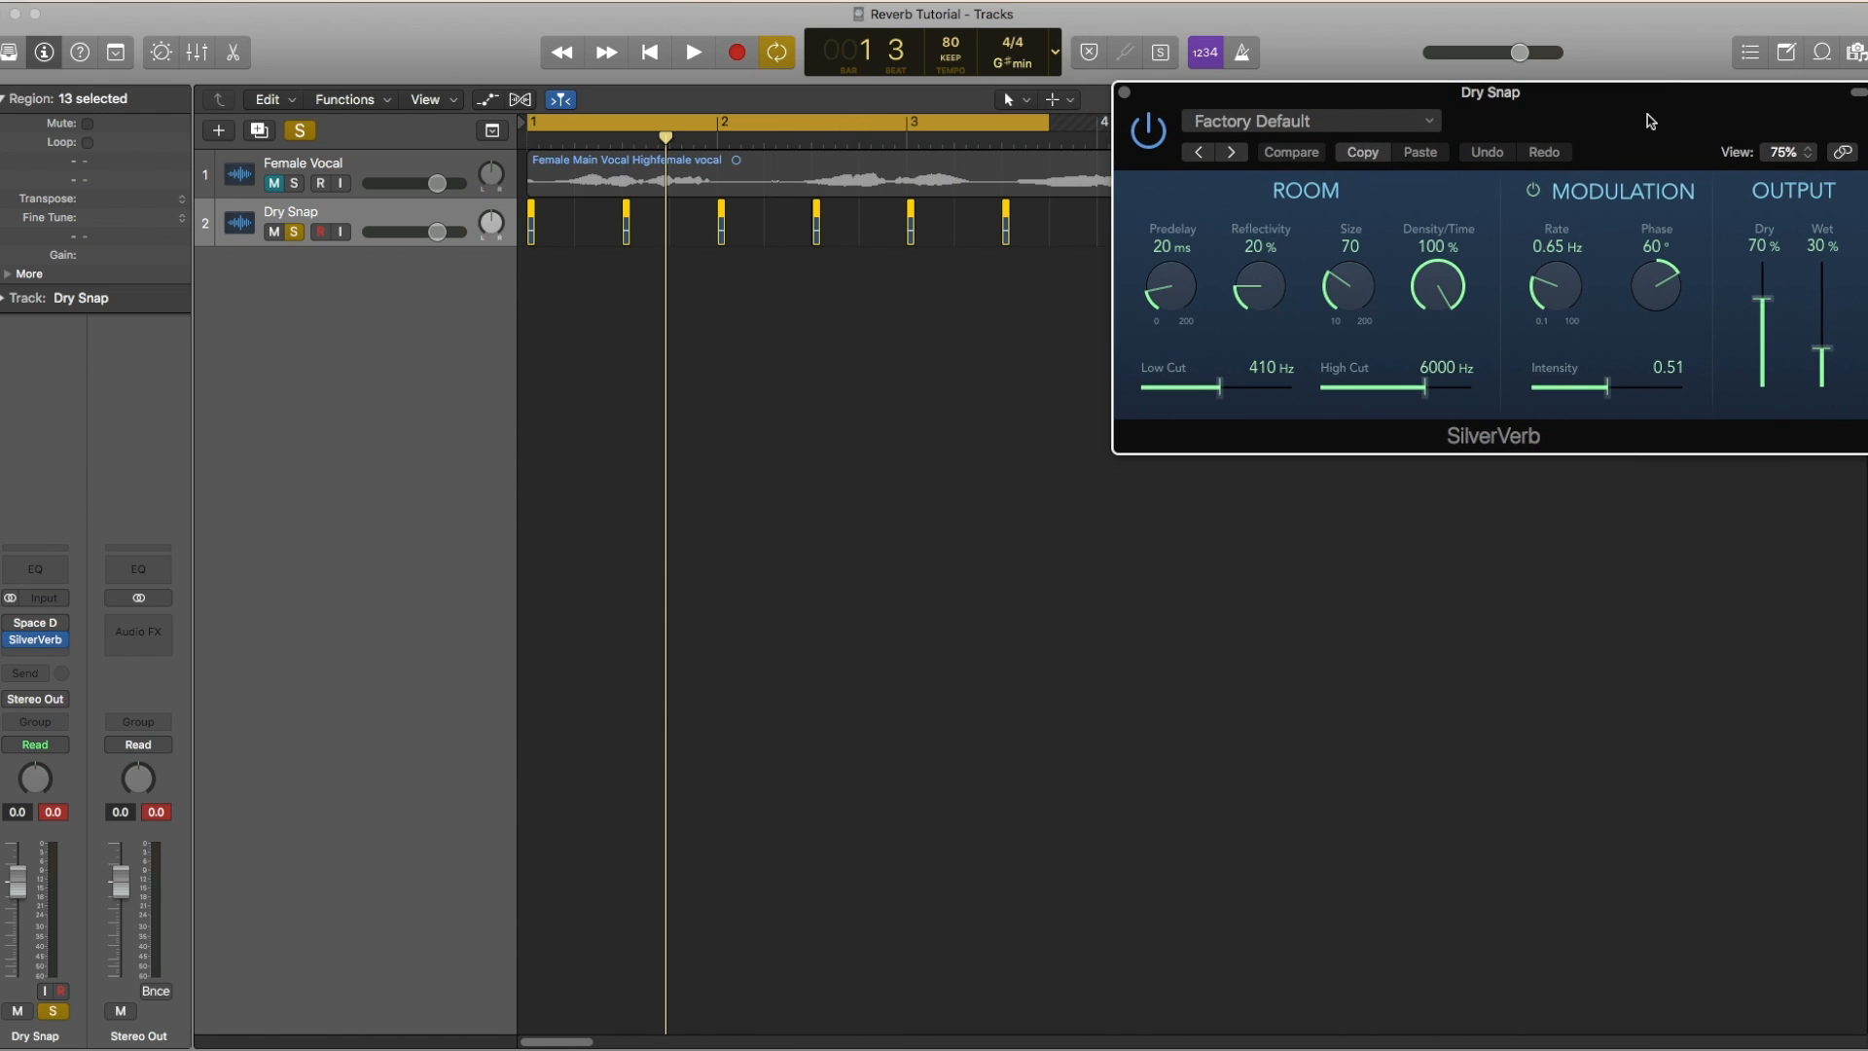
{"action": "key", "text": "space"}
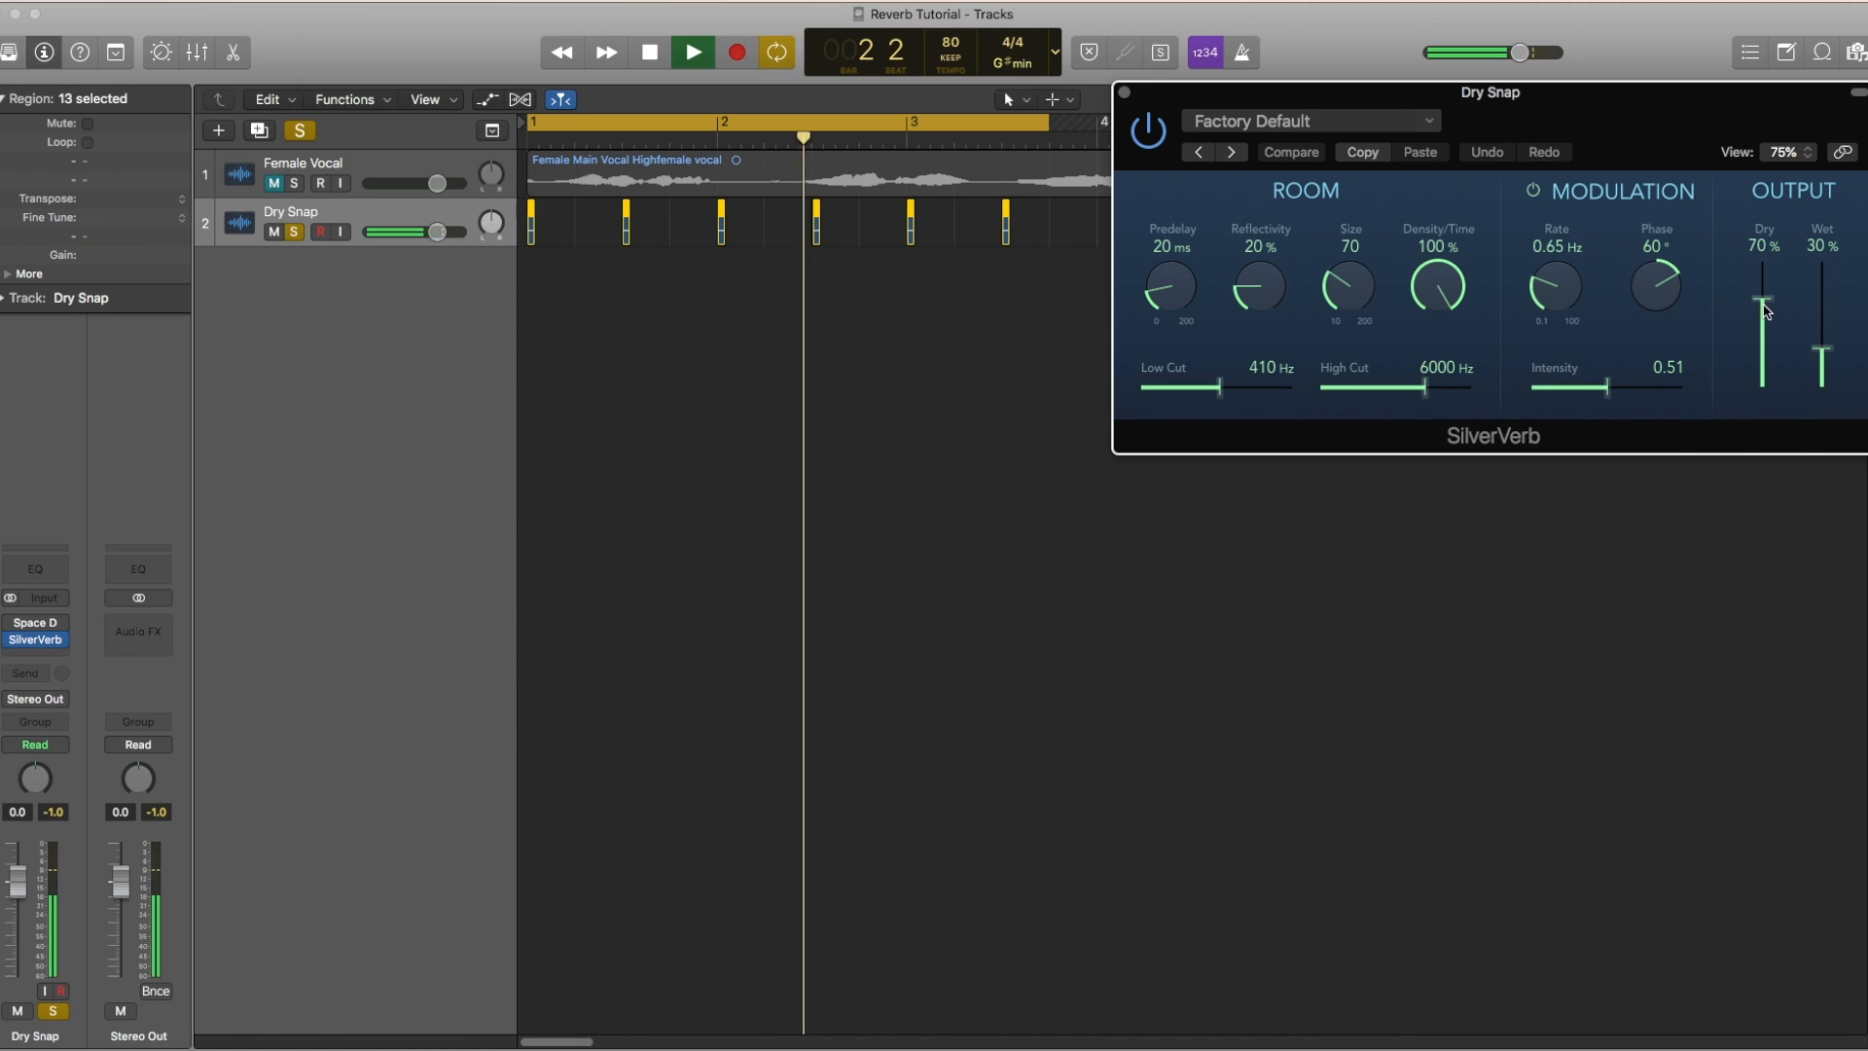
{"action": "key", "text": "space"}
Set SilverVerb's Dry output to 100% and its Wet output to 10%, and audition the snaps
{"action": "left_click_drag", "start_coordinate": [1764, 303], "coordinate": [1764, 260]}
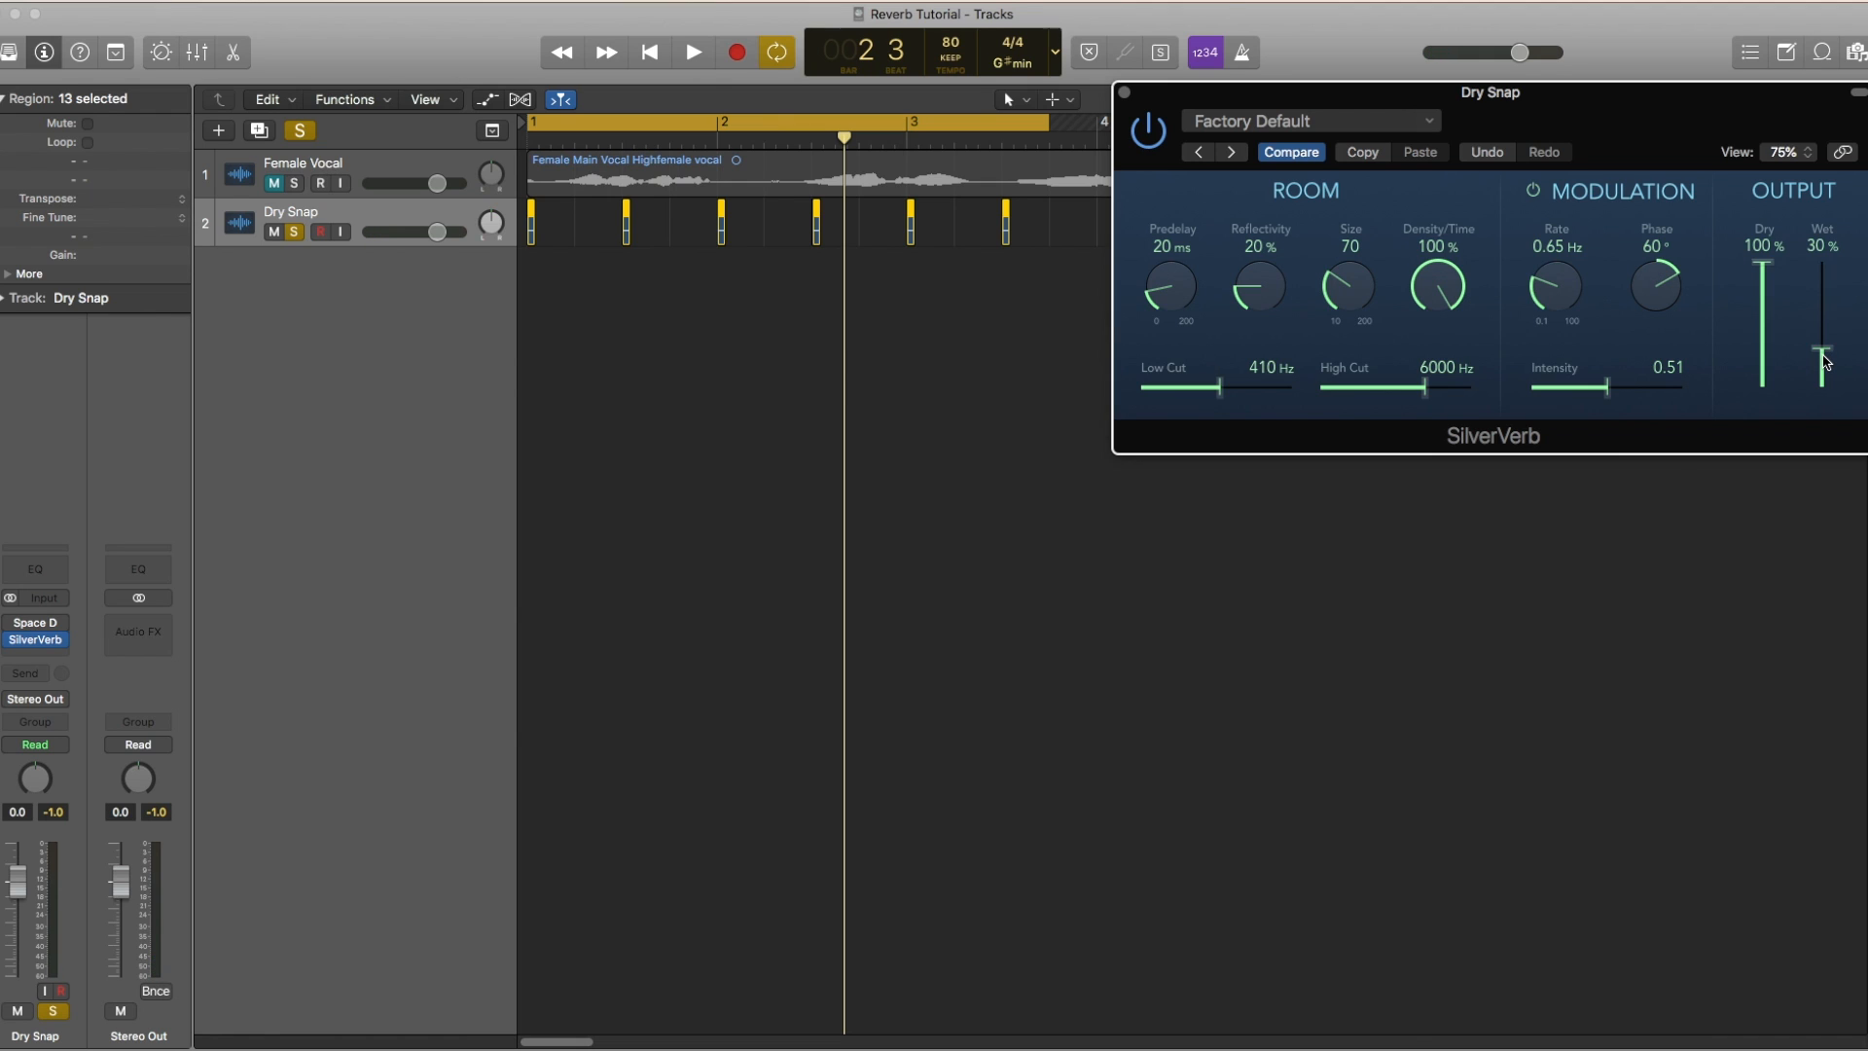
{"action": "left_click_drag", "start_coordinate": [1822, 362], "coordinate": [1822, 384]}
{"action": "key", "text": "space"}
{"action": "key", "text": "space"}
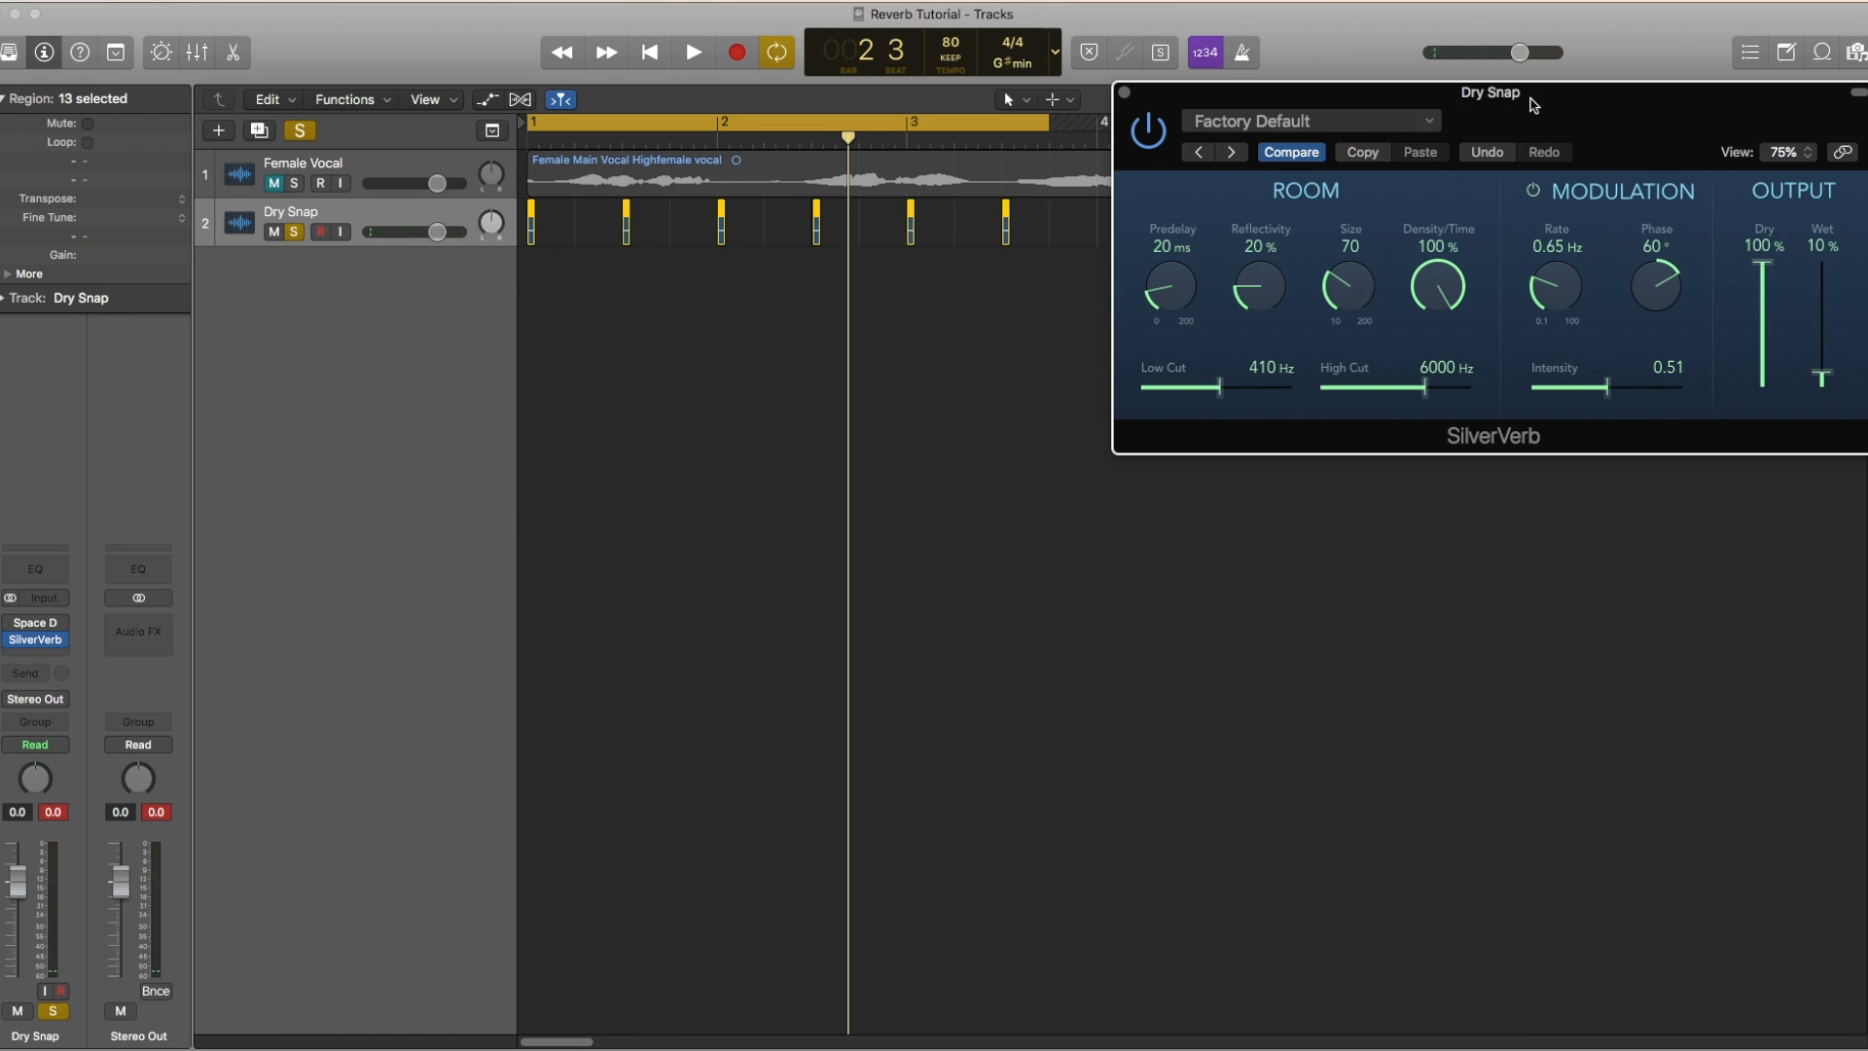
Lower SilverVerb's Wet output to 6%, audition the snaps, then bypass the plug-in and close its window
{"action": "left_click_drag", "start_coordinate": [1568, 108], "coordinate": [1545, 45]}
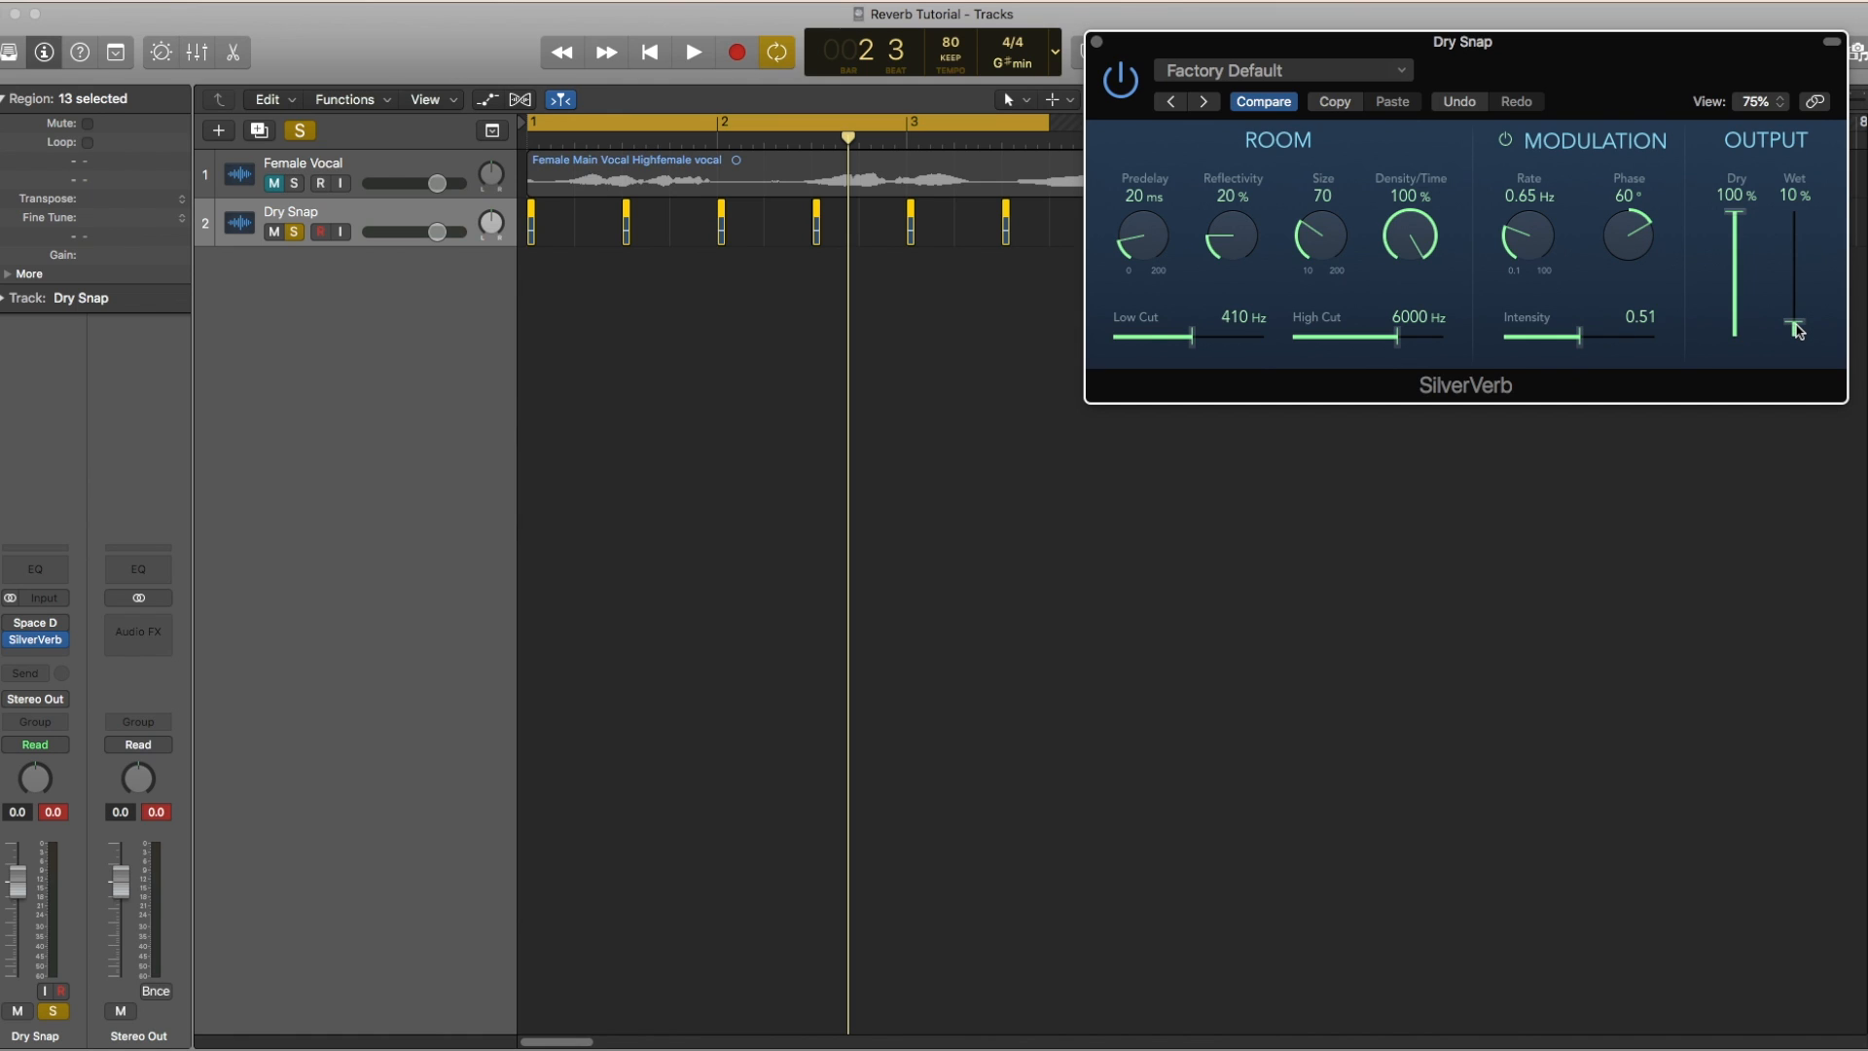
{"action": "left_click_drag", "start_coordinate": [1795, 324], "coordinate": [1797, 329]}
{"action": "key", "text": "space"}
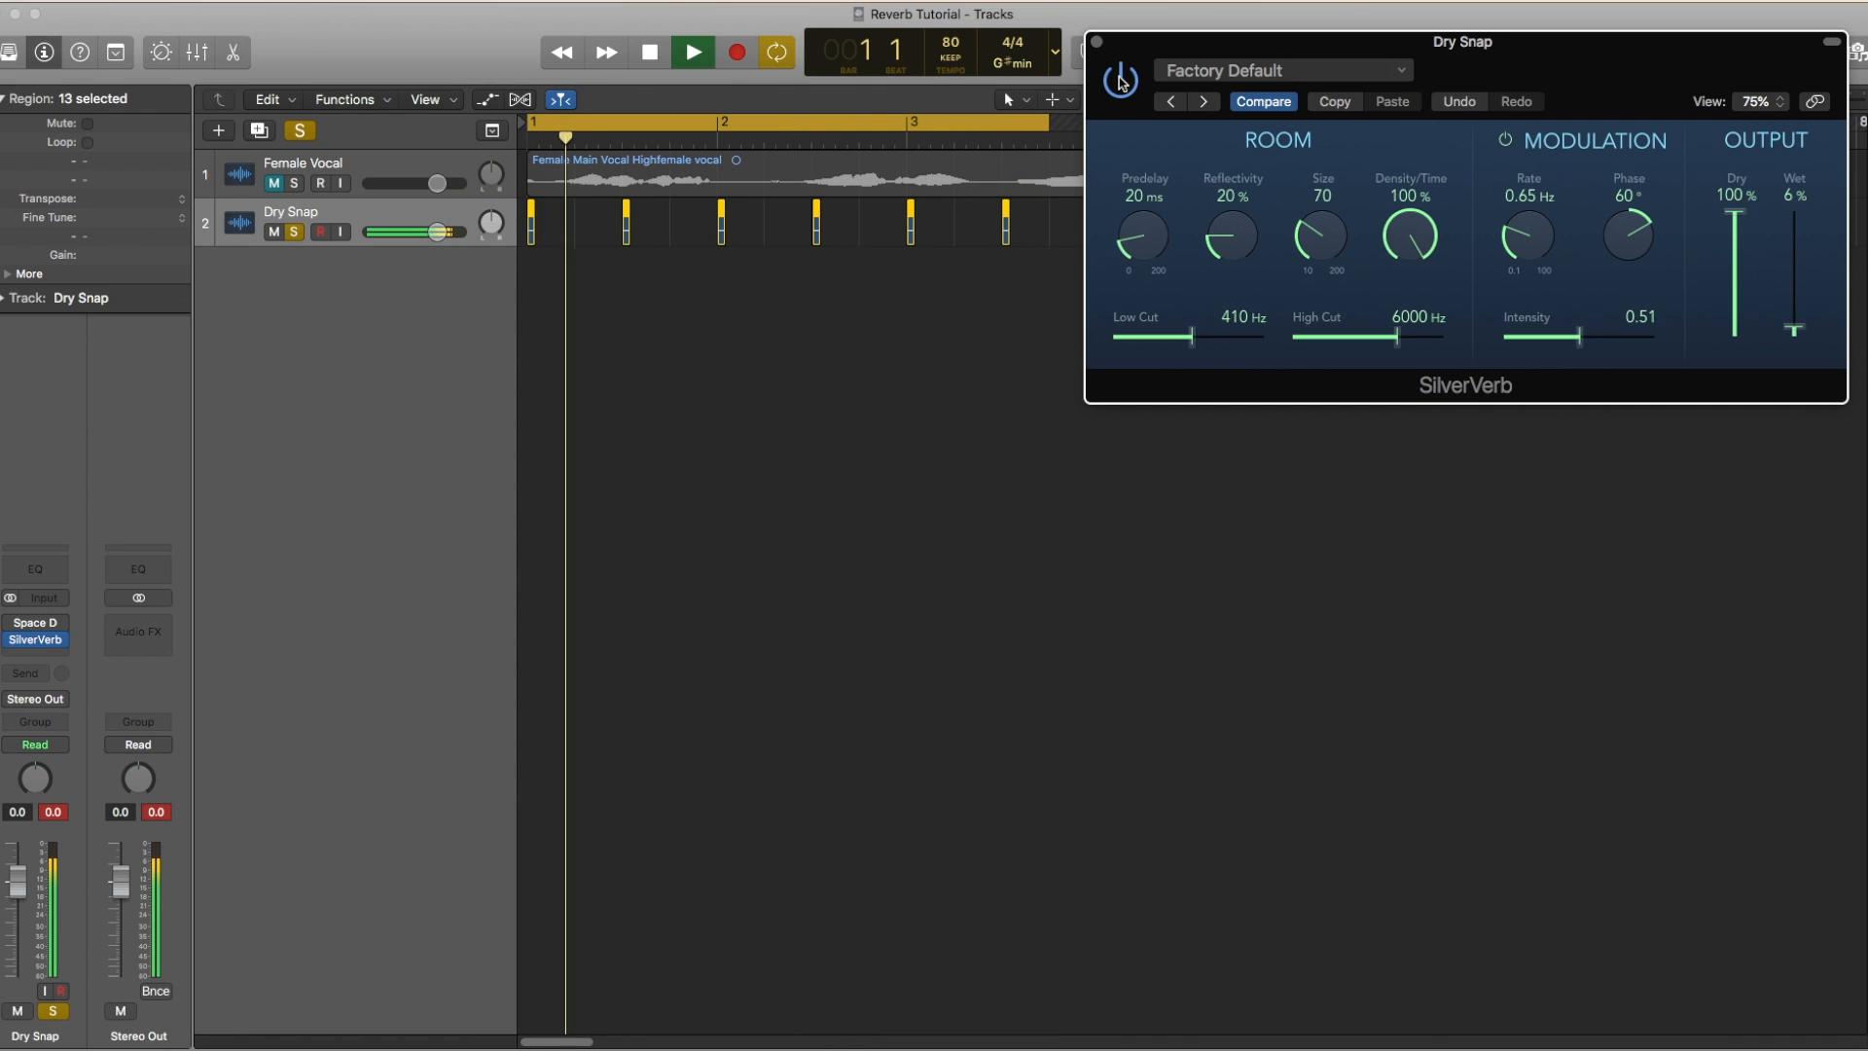
{"action": "key", "text": "space"}
{"action": "left_click", "coordinate": [1097, 42]}
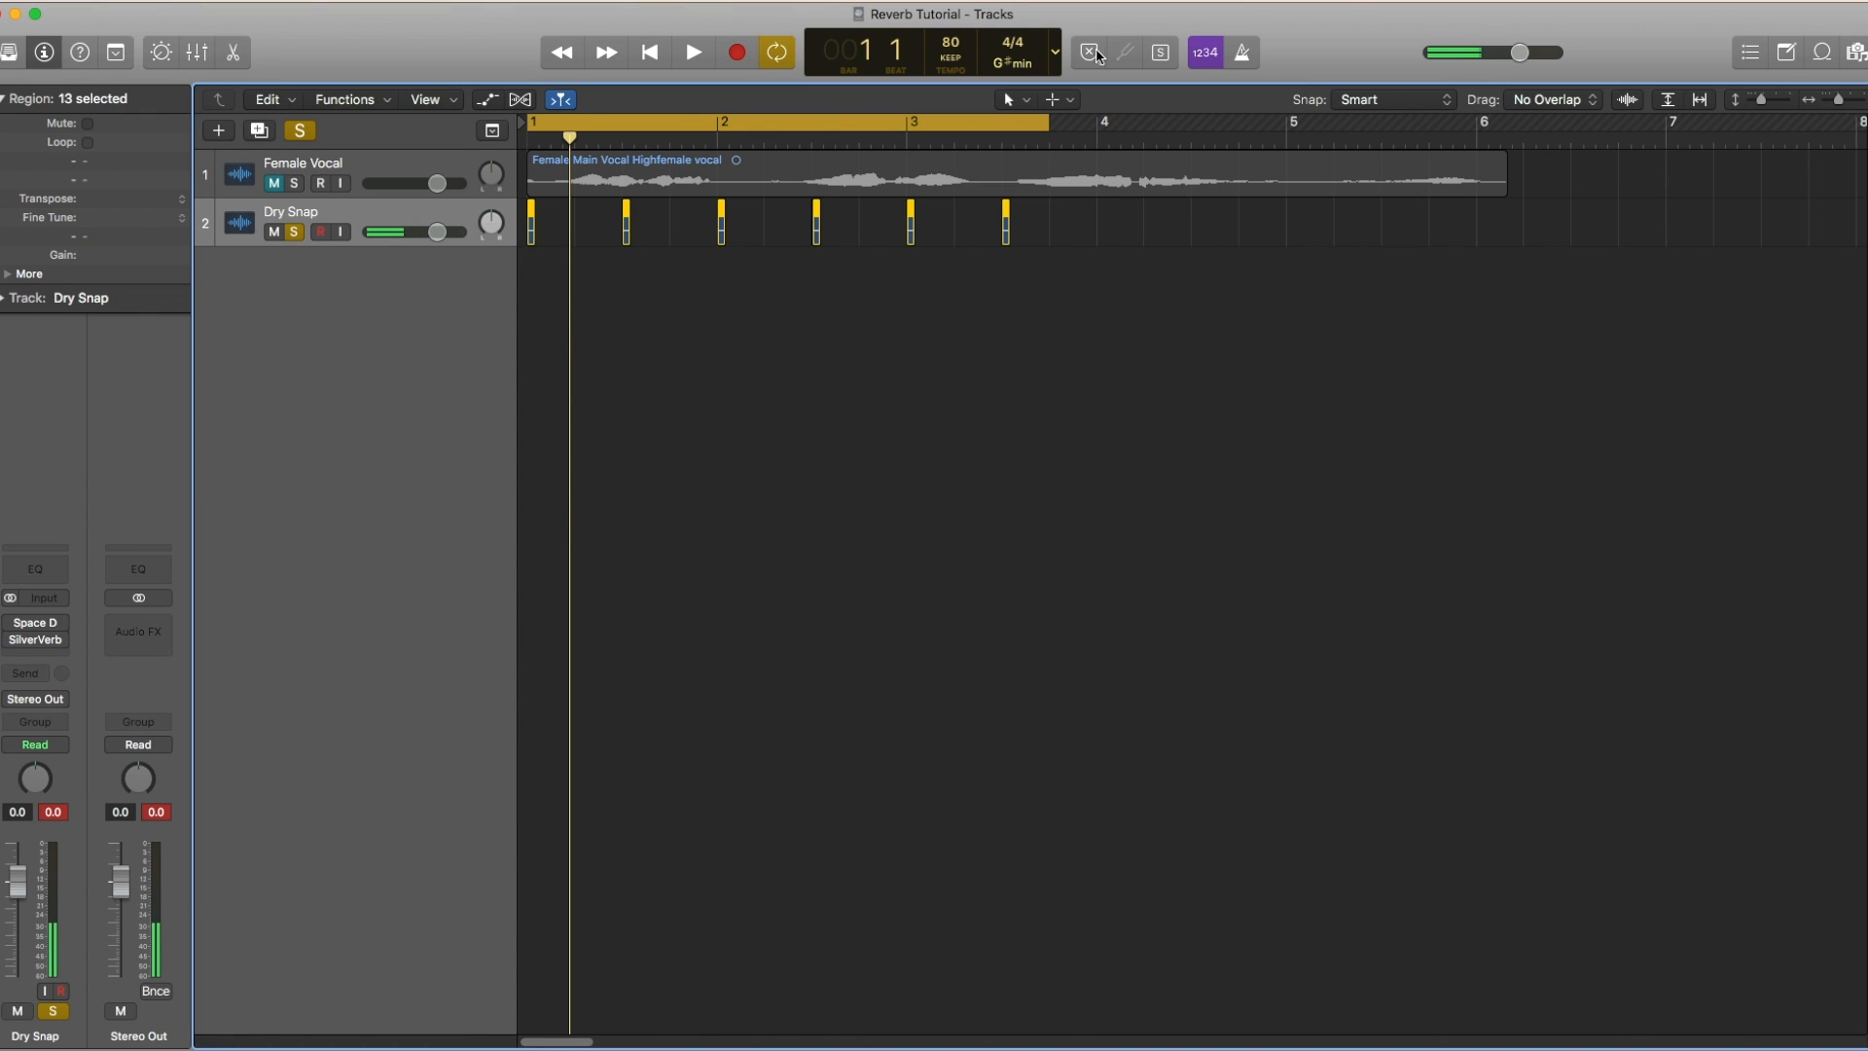
Add a Bus 1 send to the Dry Snap track, activate H-Reverb on Aux 1 and close its window
{"action": "left_click", "coordinate": [45, 679]}
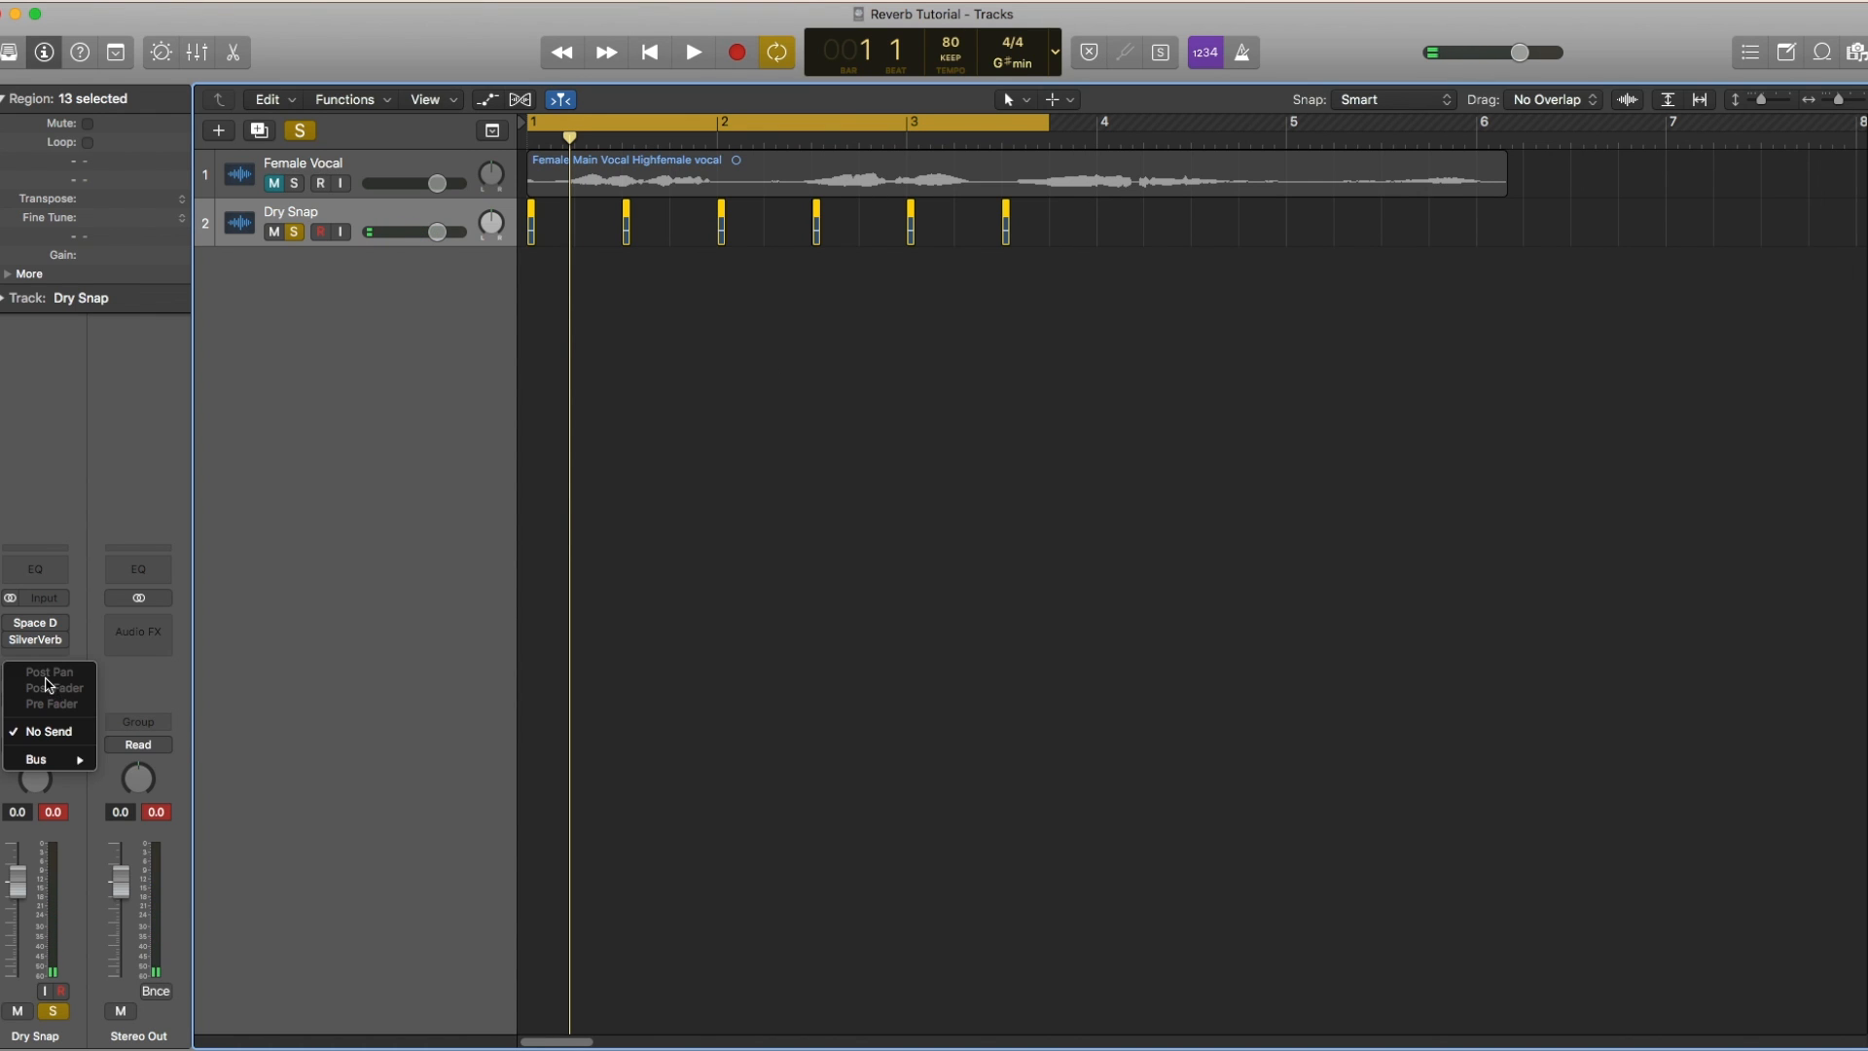
{"action": "mouse_move", "coordinate": [73, 760]}
{"action": "left_click", "coordinate": [146, 415]}
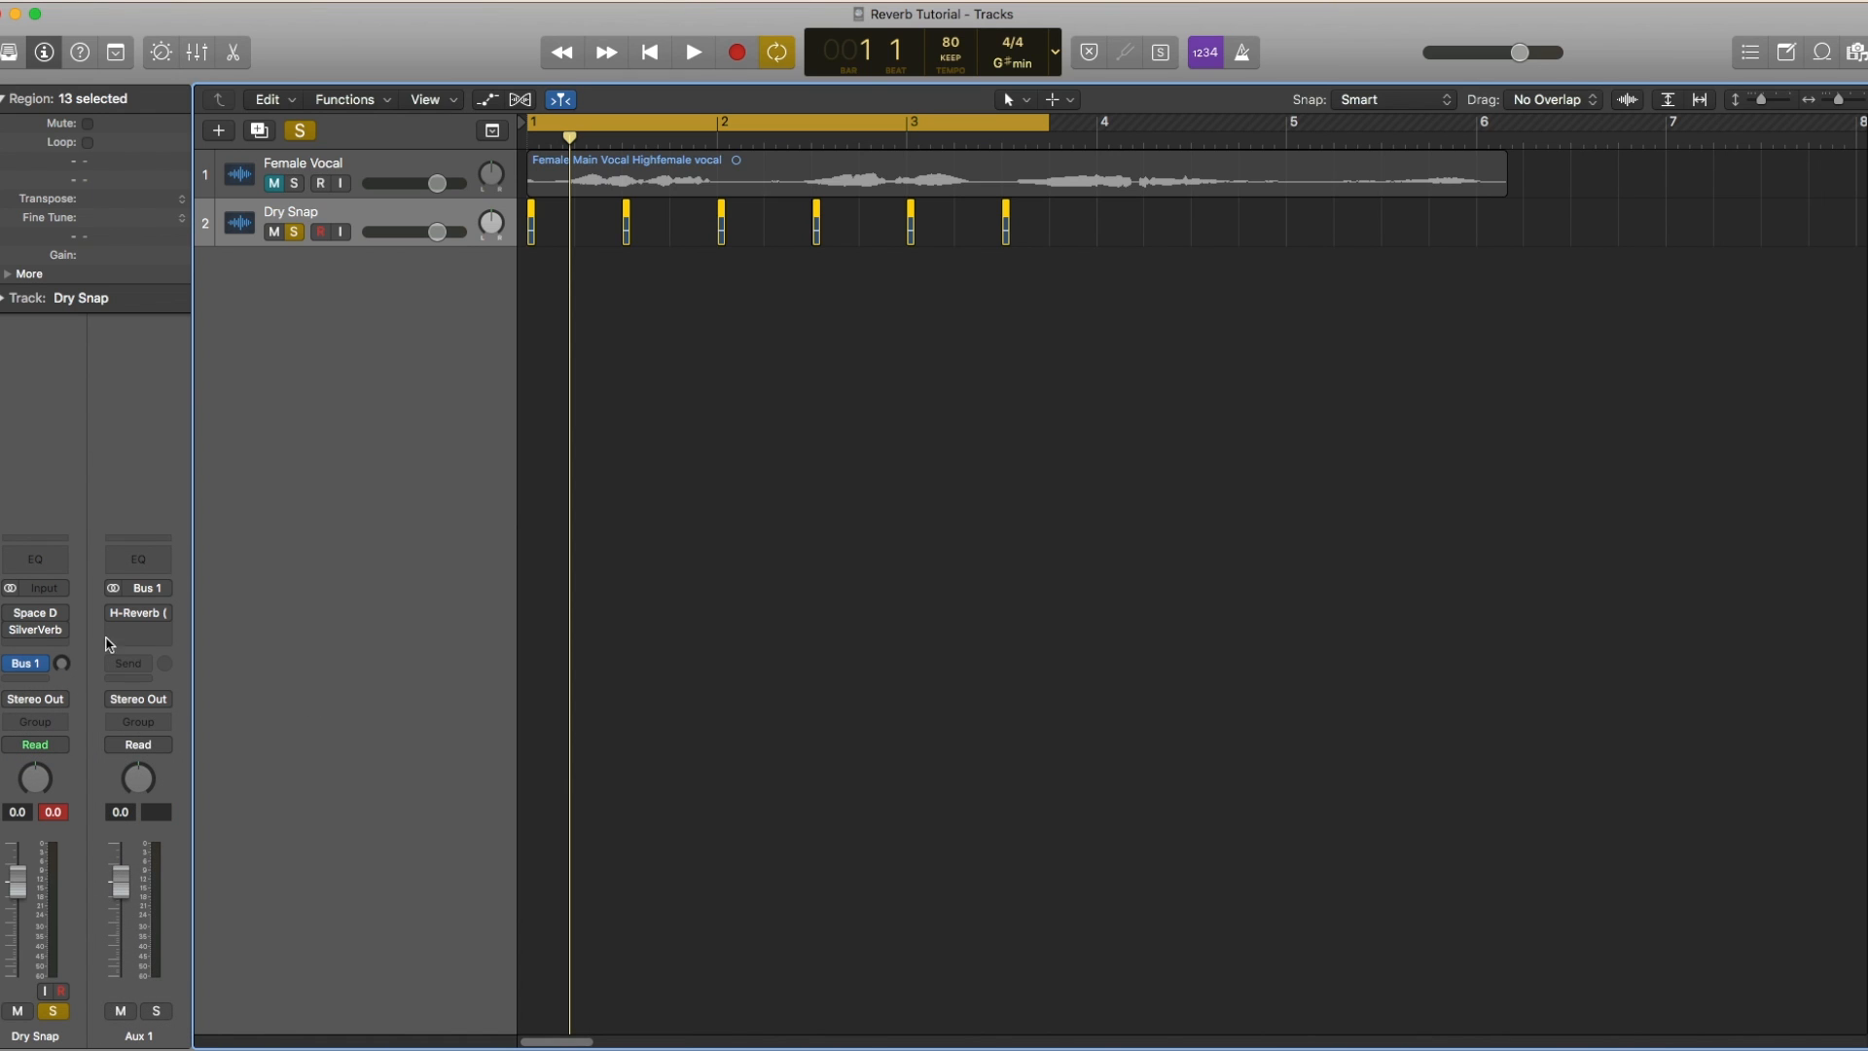
{"action": "left_click", "coordinate": [141, 613]}
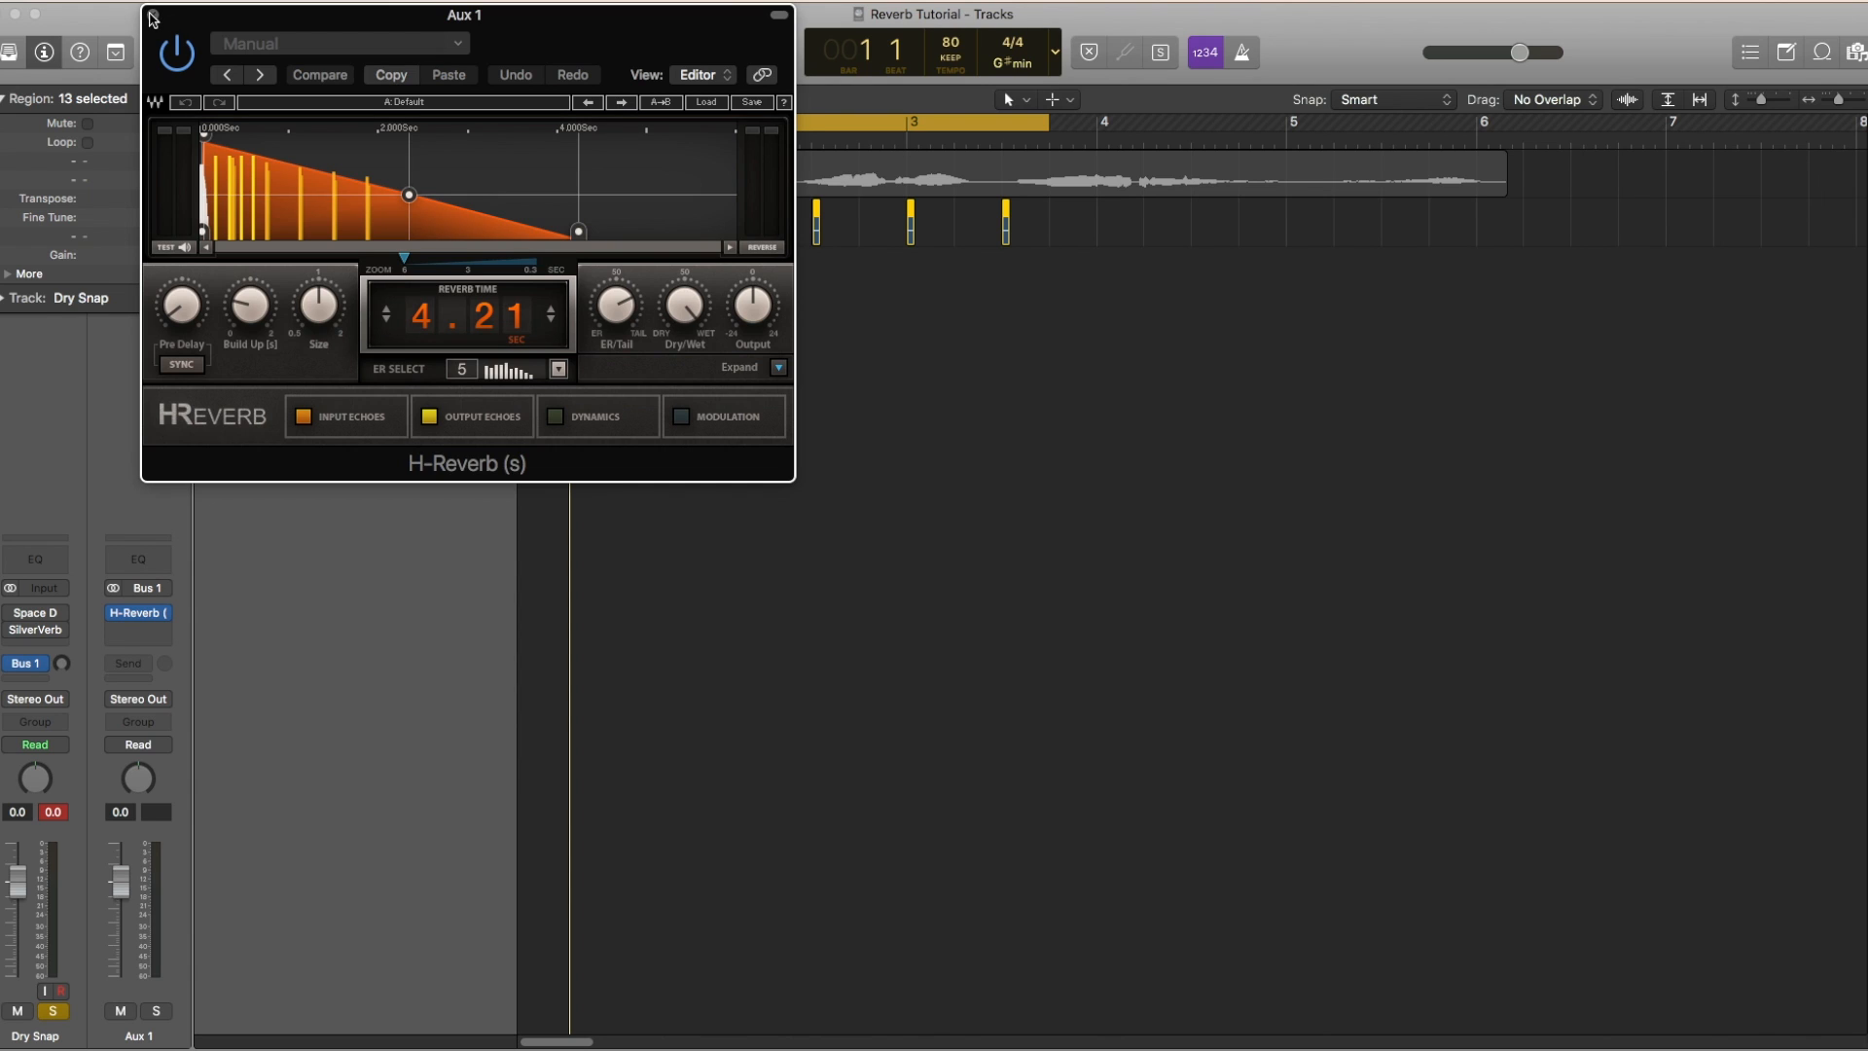
{"action": "left_click", "coordinate": [152, 15]}
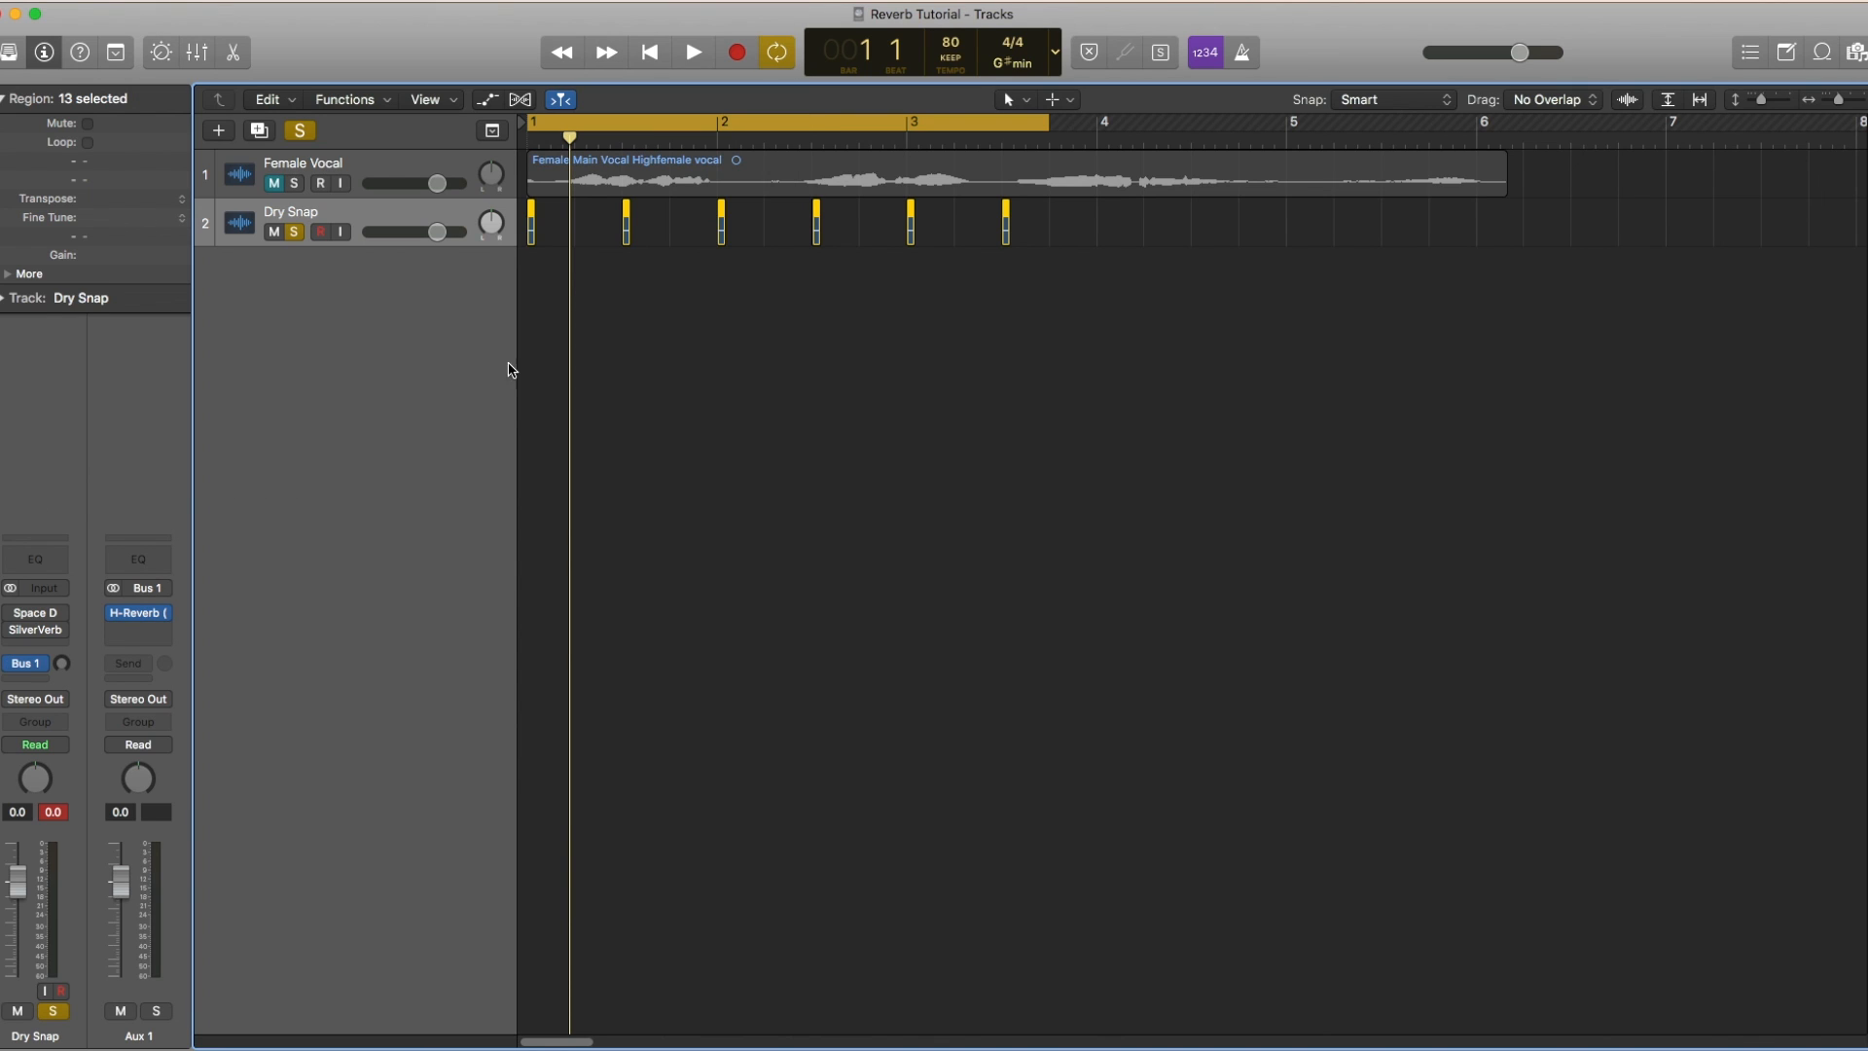
Raise the Bus 1 send level on the Dry Snap track and audition the snaps through H-Reverb
{"action": "left_click", "coordinate": [387, 173]}
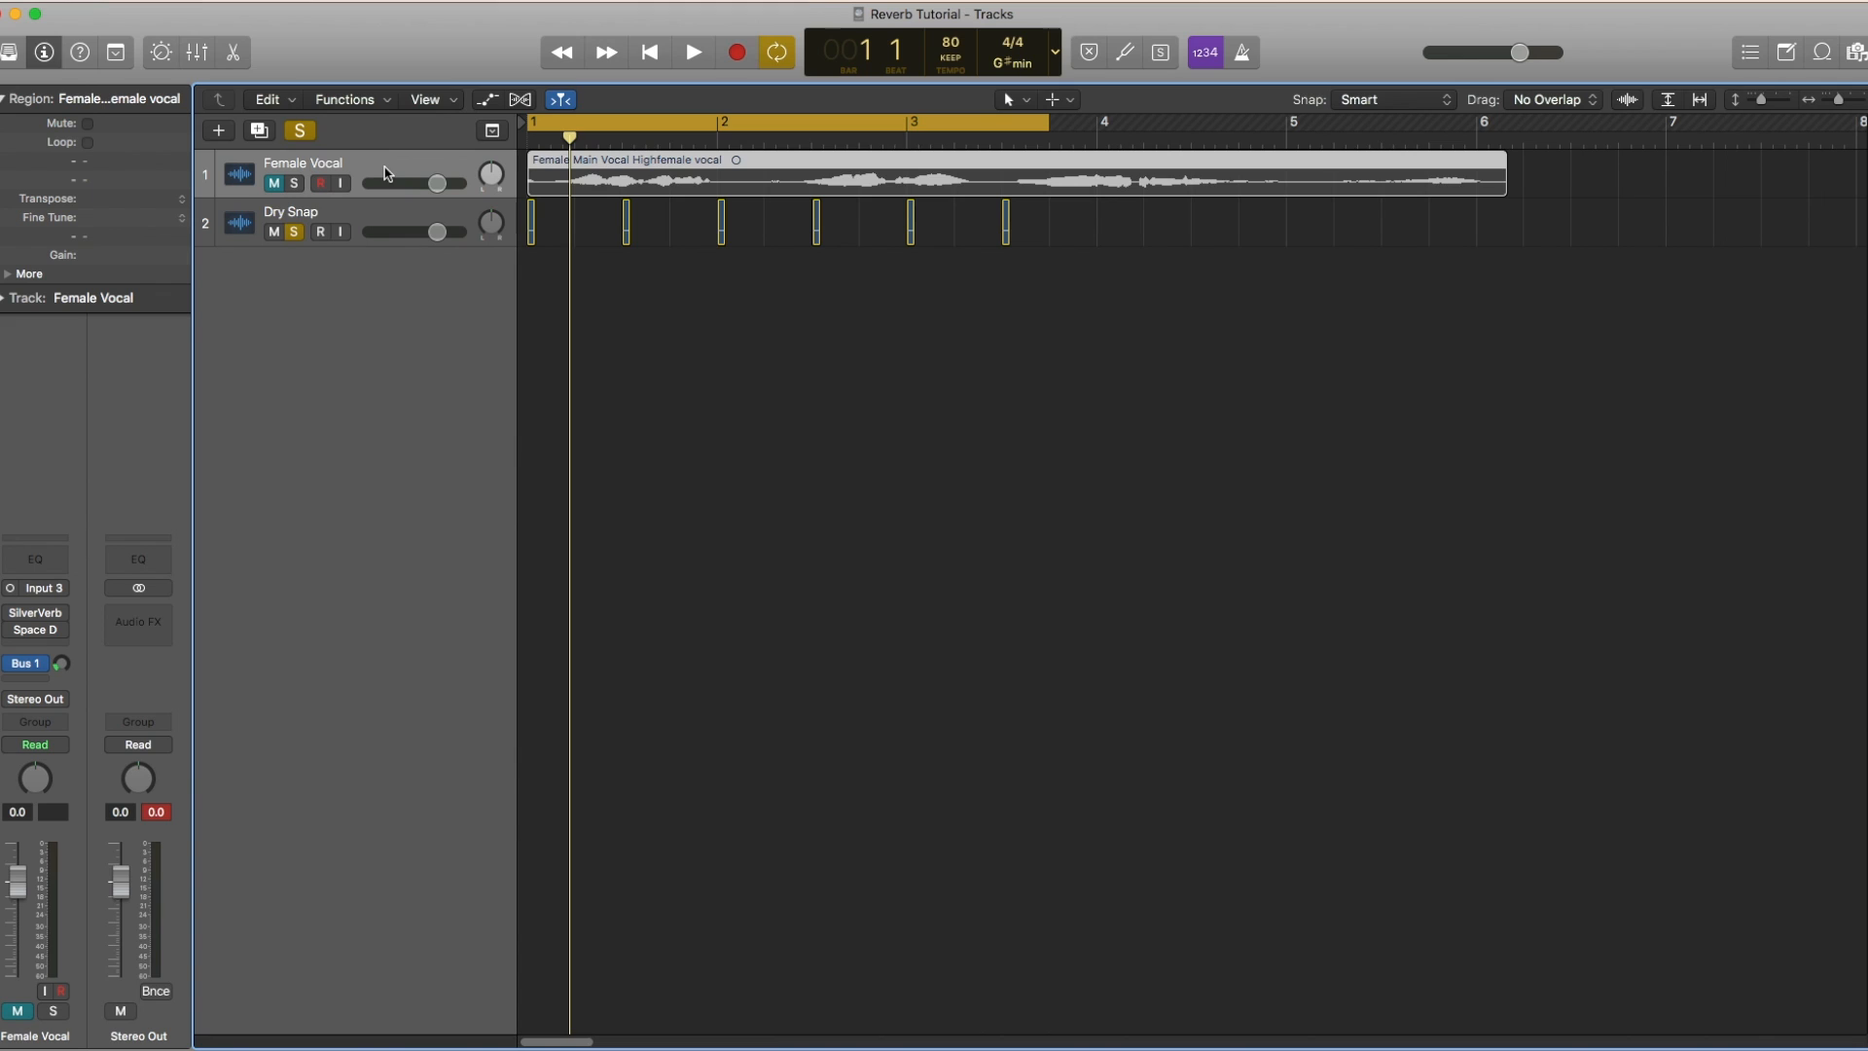
{"action": "left_click", "coordinate": [379, 226]}
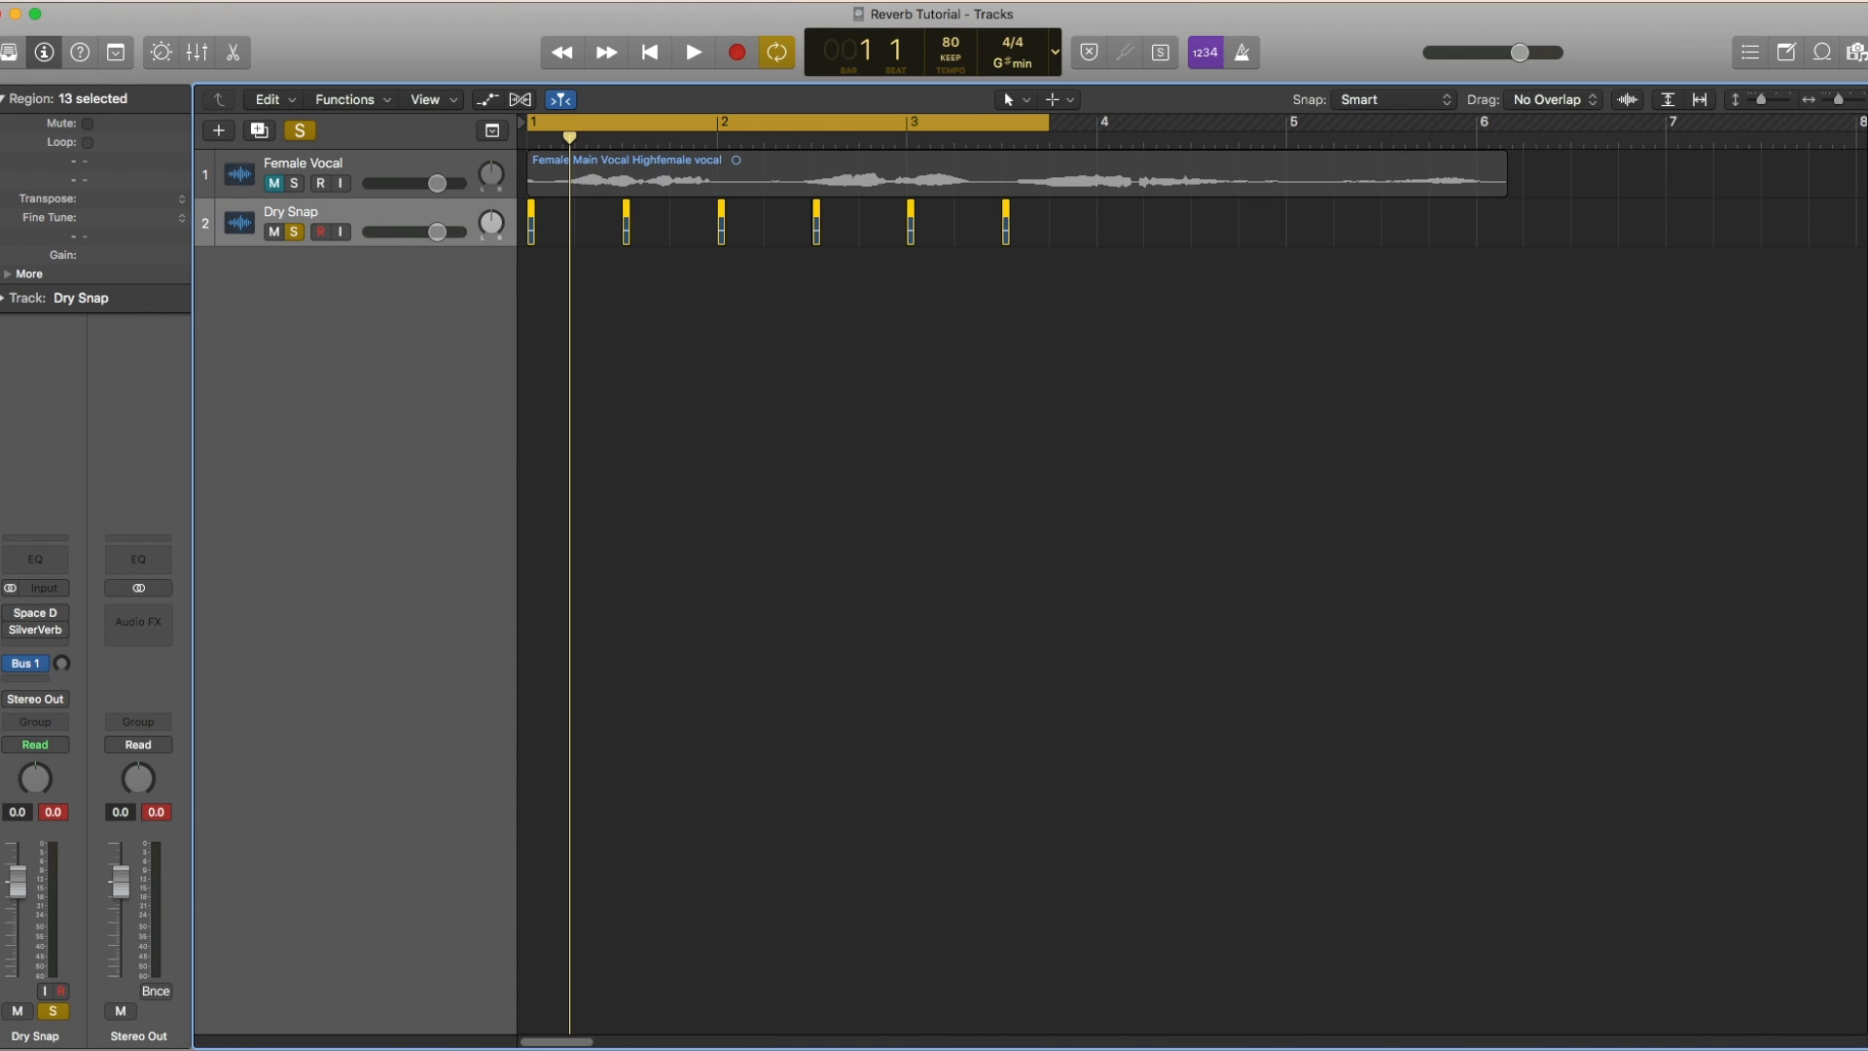
{"action": "left_click_drag", "start_coordinate": [62, 668], "coordinate": [66, 626]}
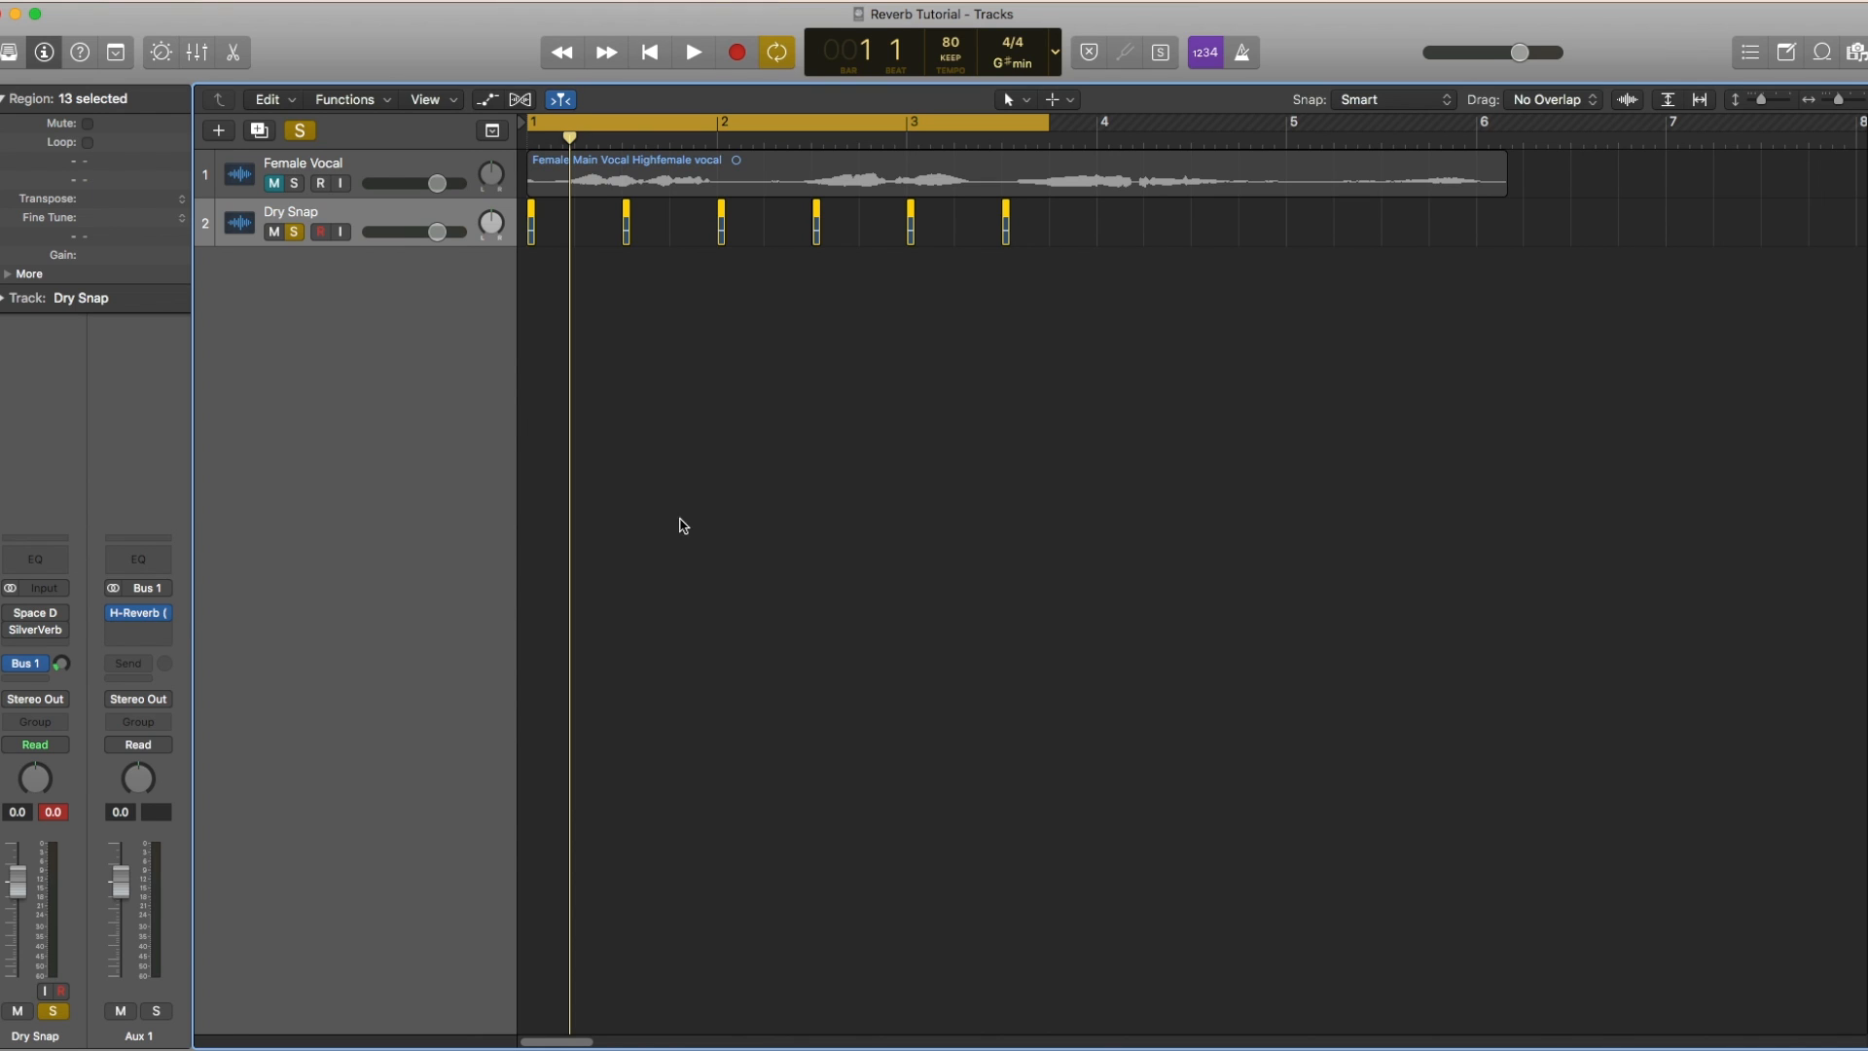
{"action": "key", "text": "space"}
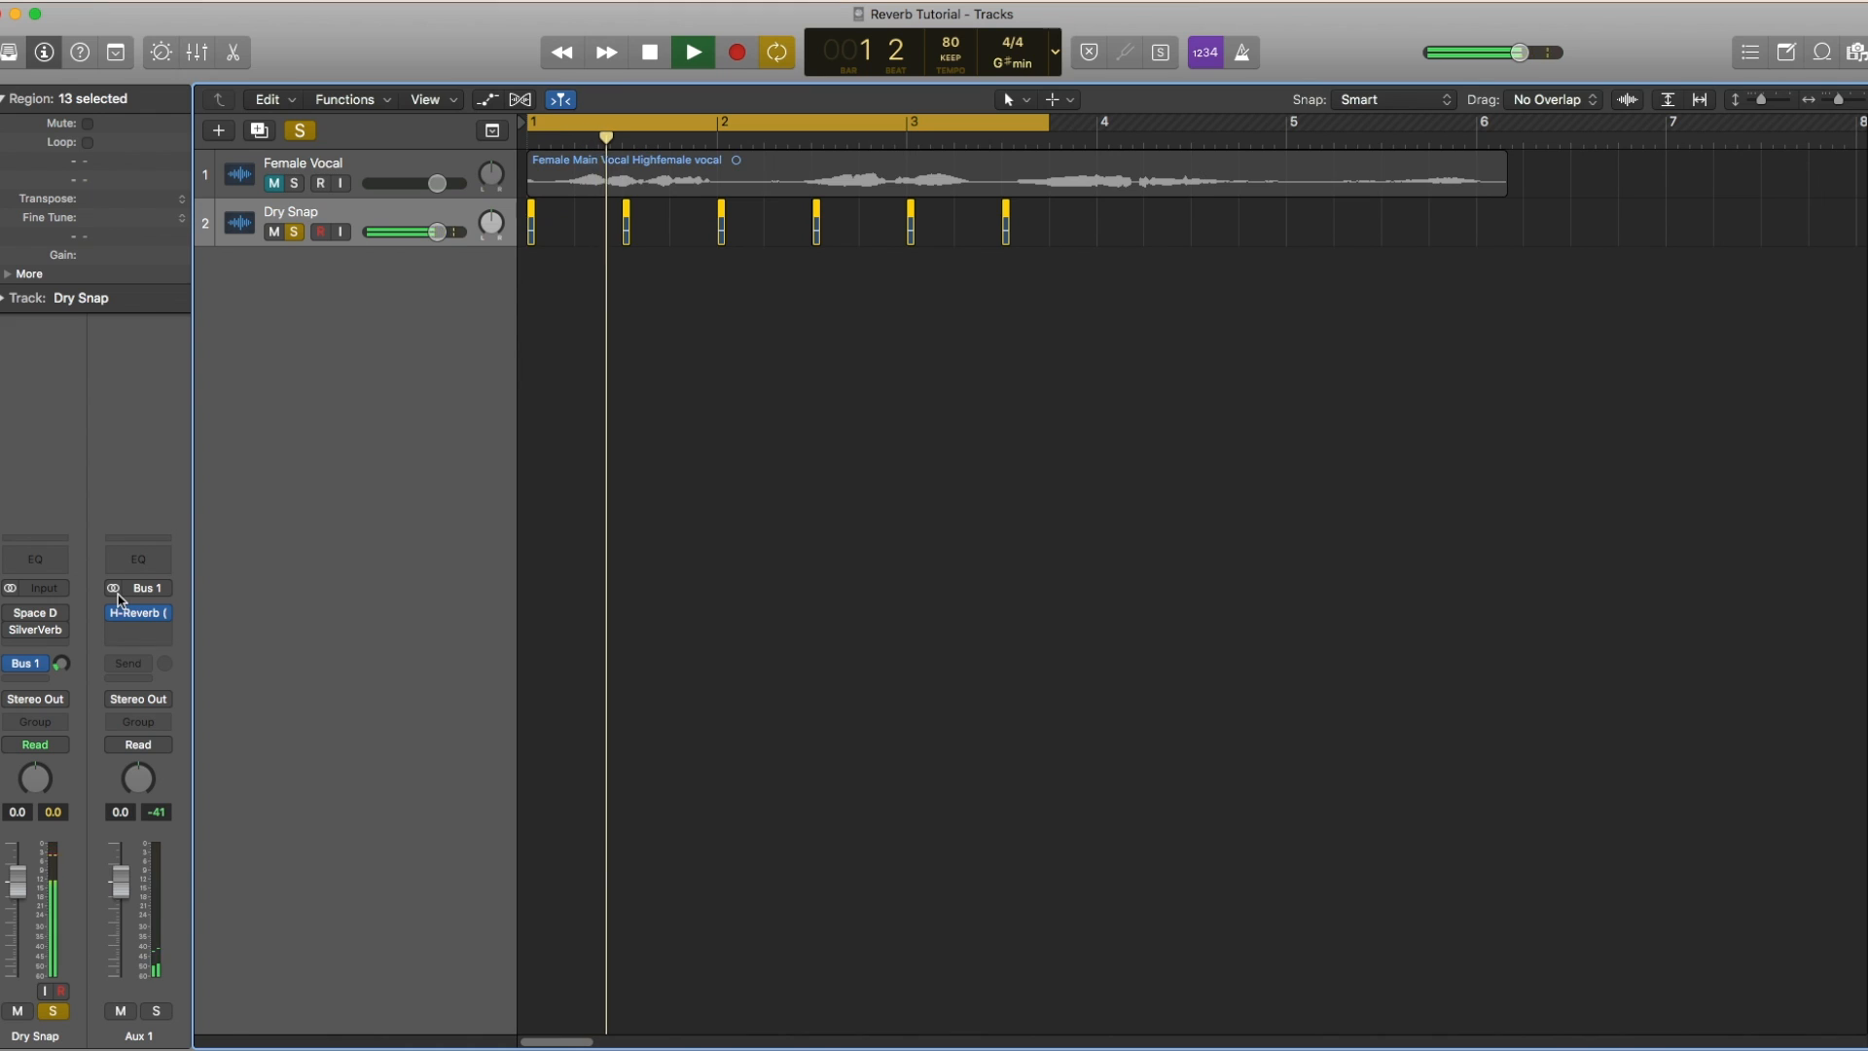
{"action": "key", "text": "space"}
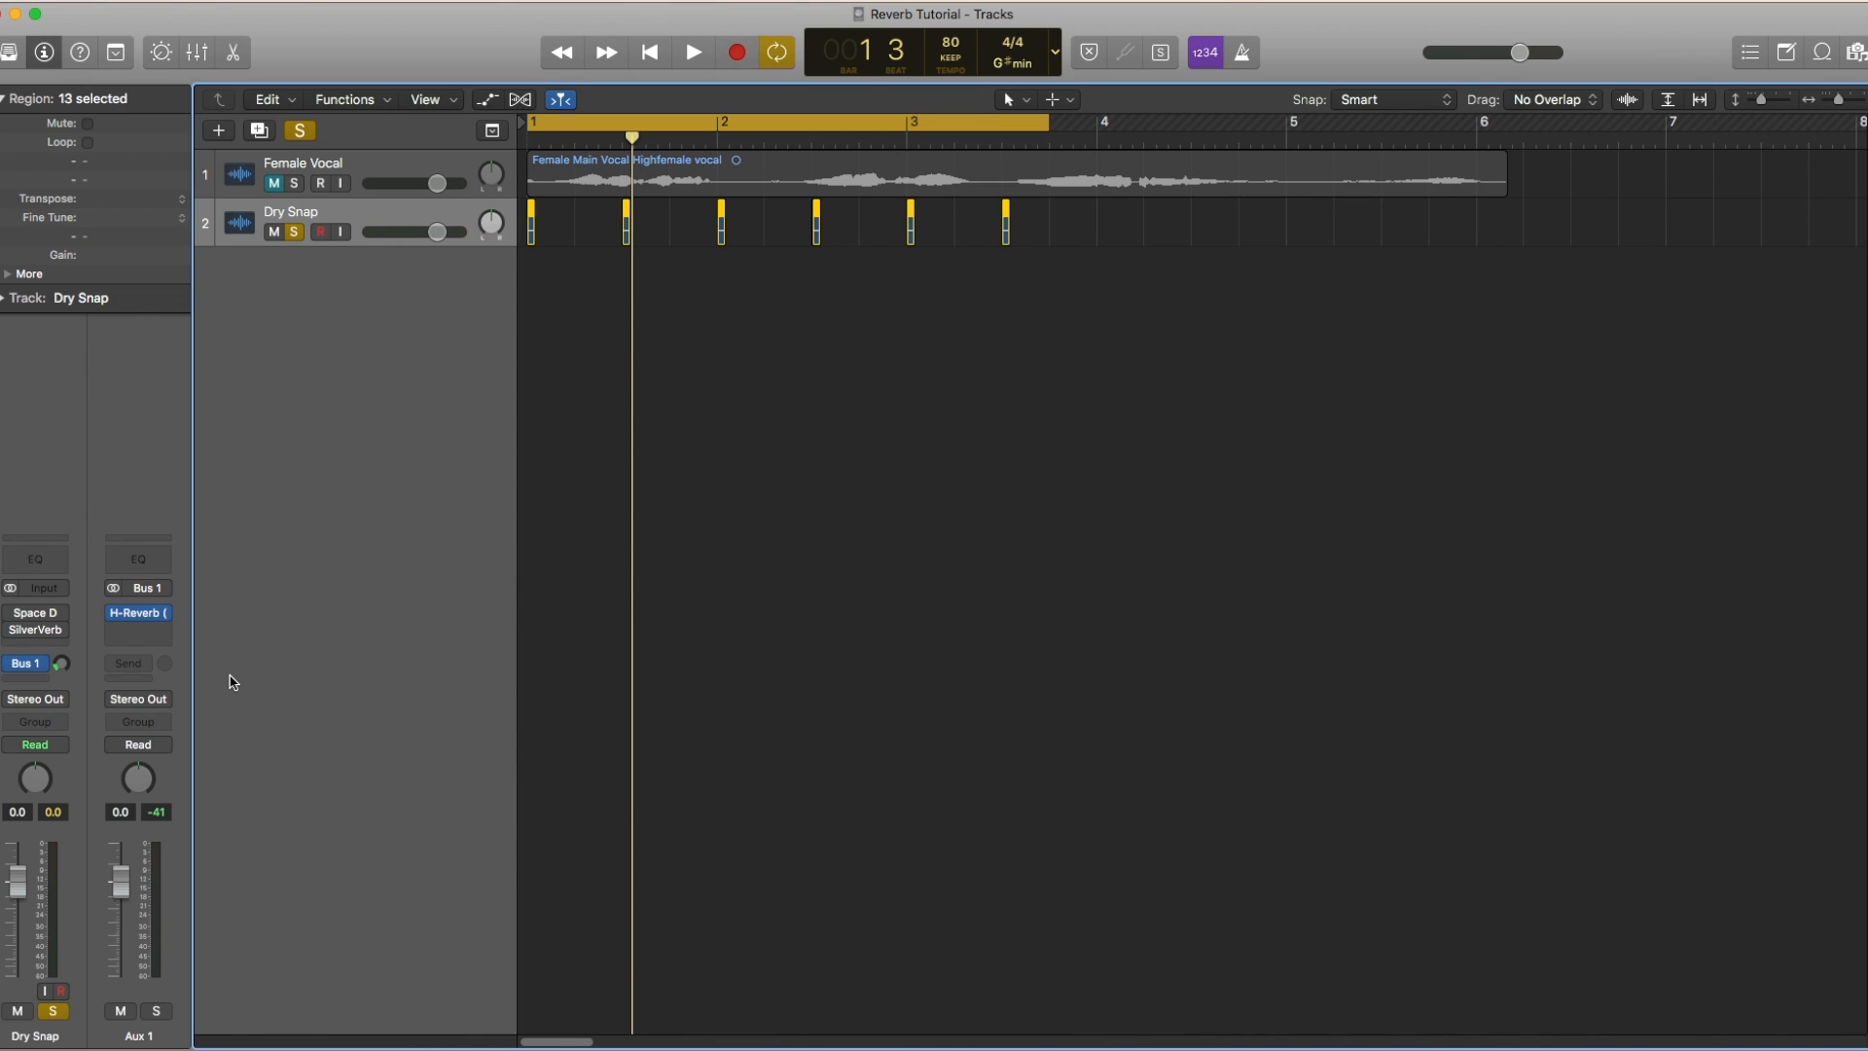
Examine the built-in reverb plug-ins available for the Dry Snap track's next insert, including ChromaVerb and EnVerb
{"action": "left_click", "coordinate": [164, 620]}
{"action": "left_click", "coordinate": [313, 500]}
{"action": "mouse_move", "coordinate": [54, 667]}
{"action": "left_click", "coordinate": [58, 642]}
{"action": "mouse_move", "coordinate": [77, 936]}
{"action": "mouse_move", "coordinate": [198, 941]}
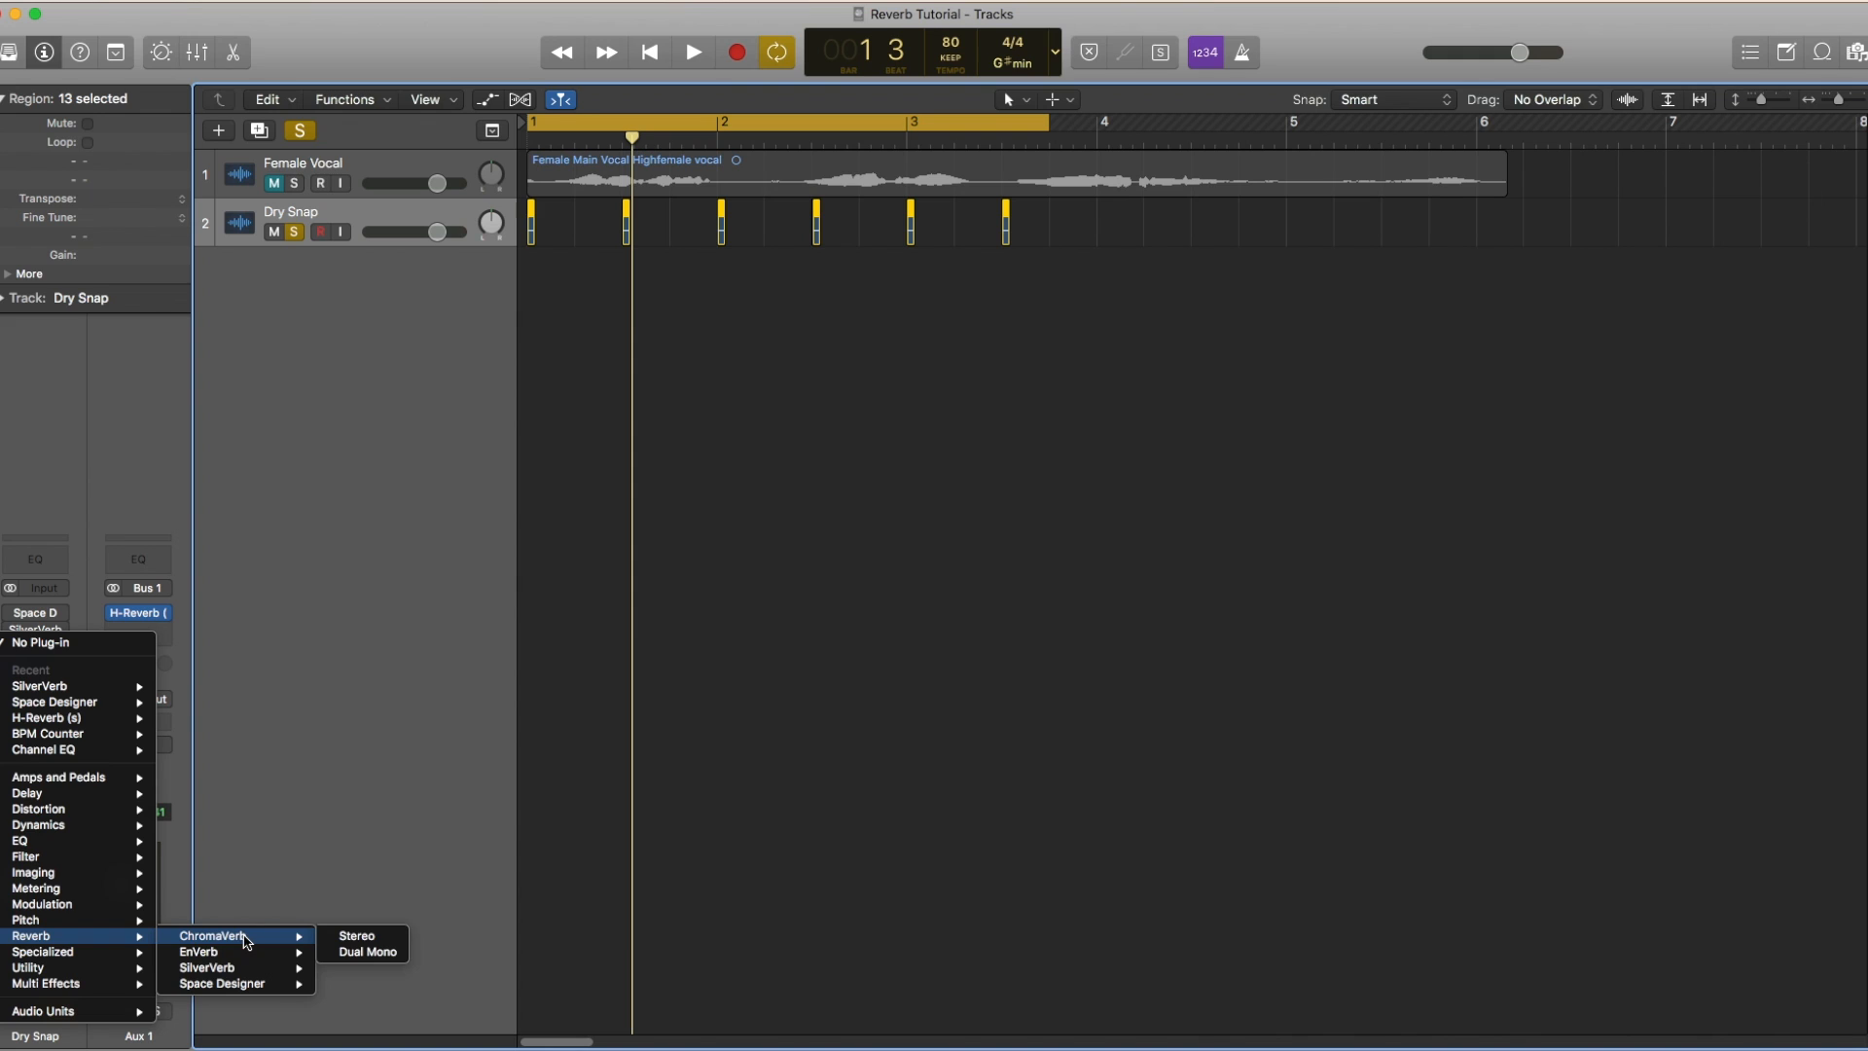
{"action": "mouse_move", "coordinate": [258, 956]}
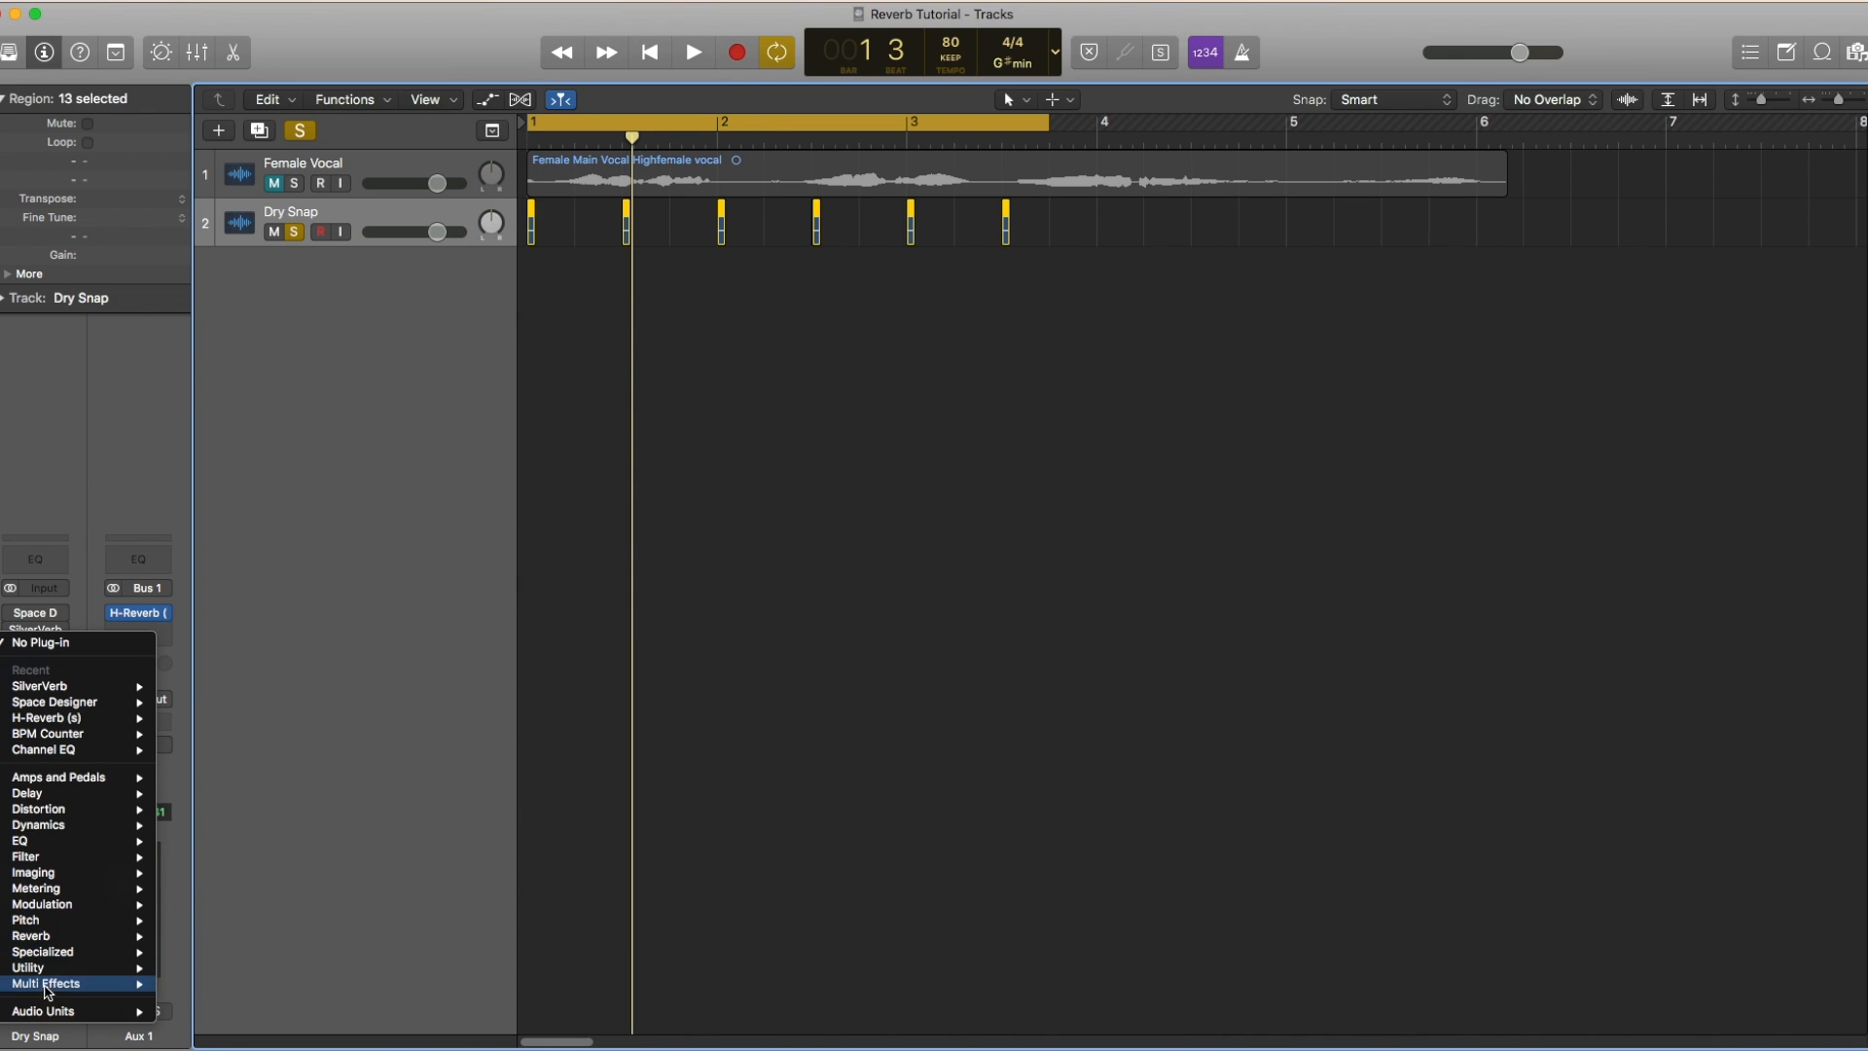
Examine the Waves plug-ins among the Audio Units for other reverbs and leave the insert empty
{"action": "mouse_move", "coordinate": [59, 1012]}
{"action": "mouse_move", "coordinate": [216, 1002]}
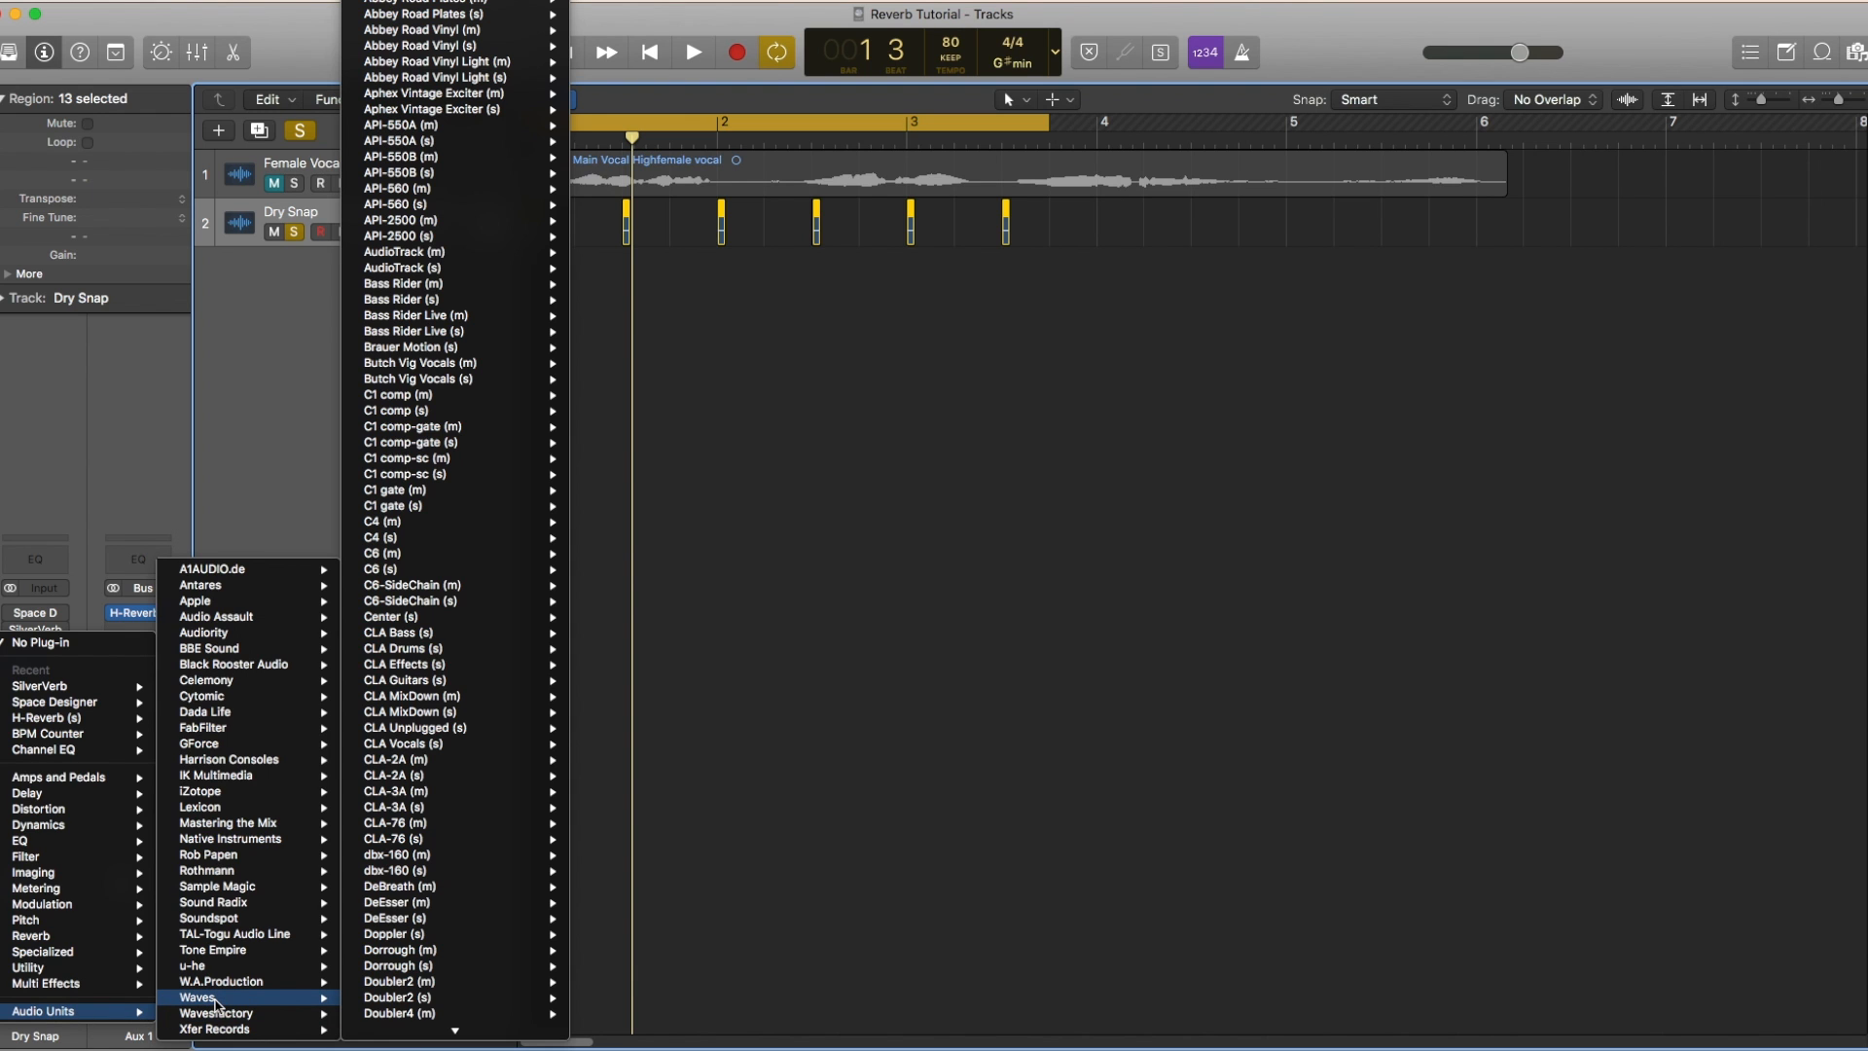
{"action": "mouse_move", "coordinate": [435, 555]}
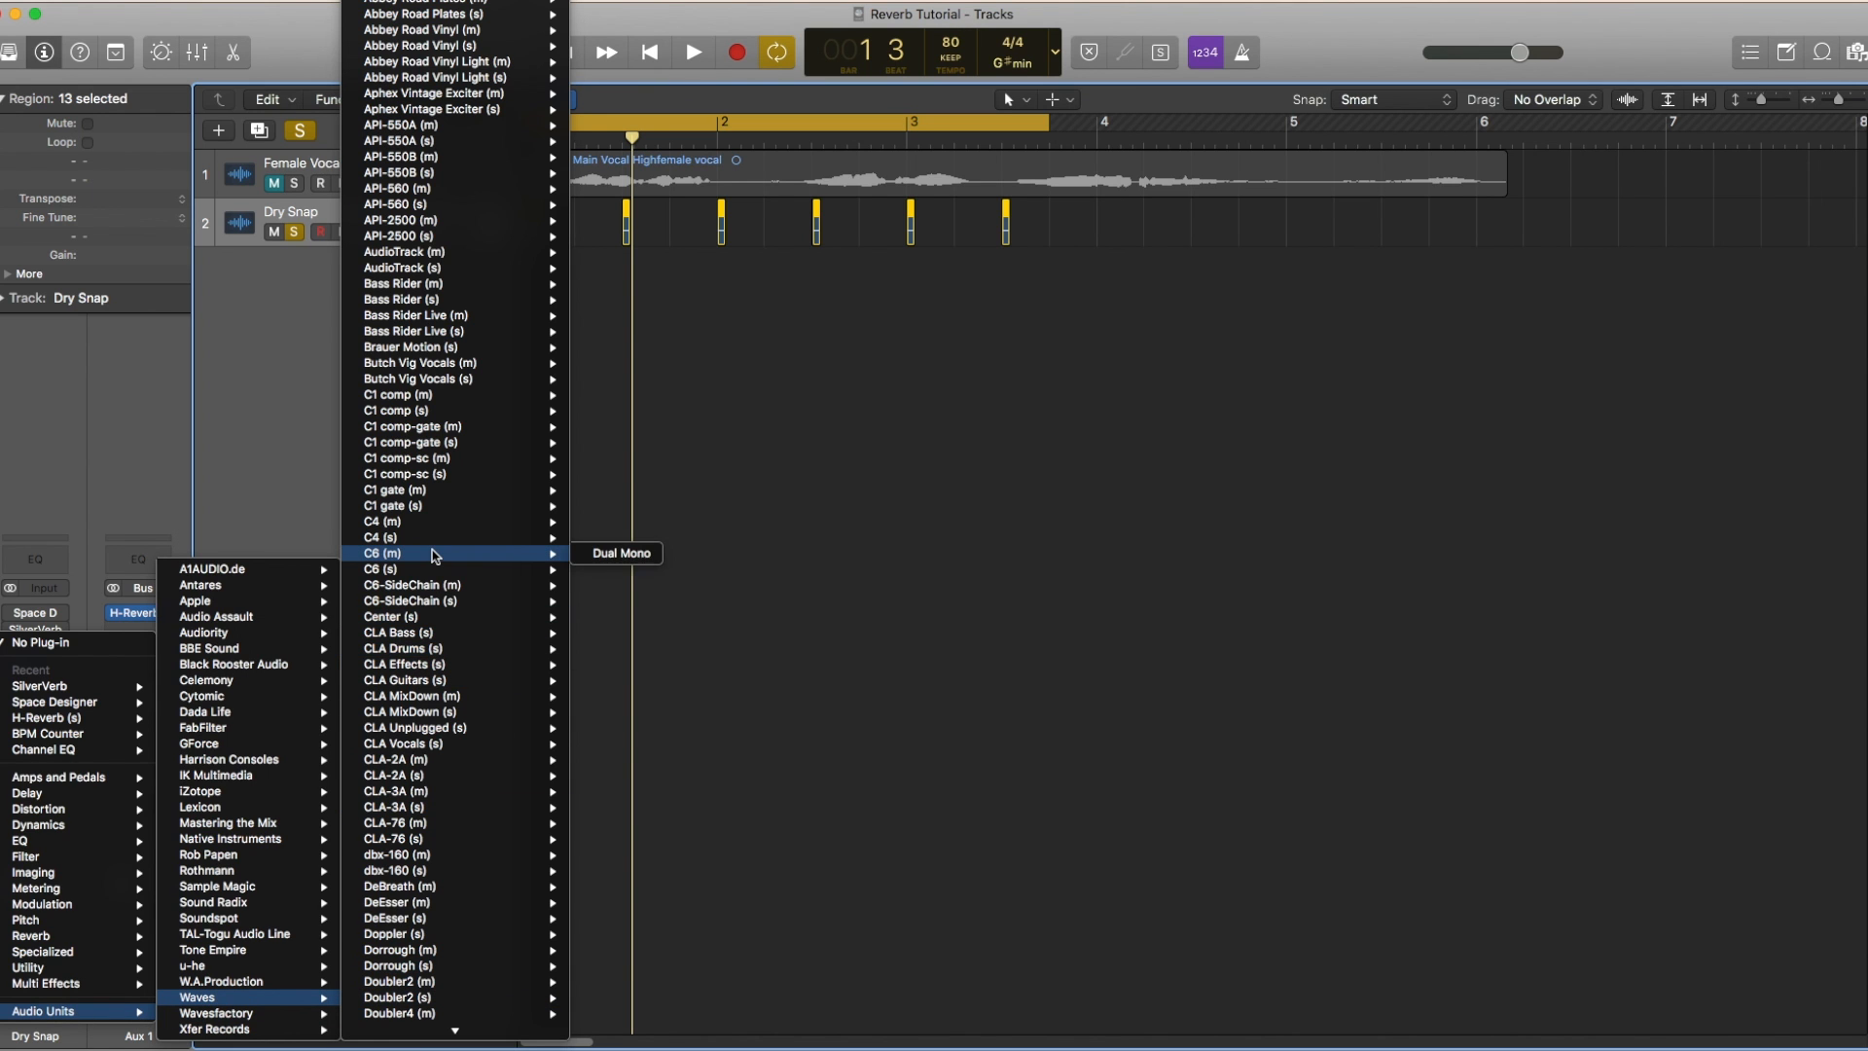
{"action": "scroll", "coordinate": [435, 553], "scroll_direction": "down", "scroll_amount": 14}
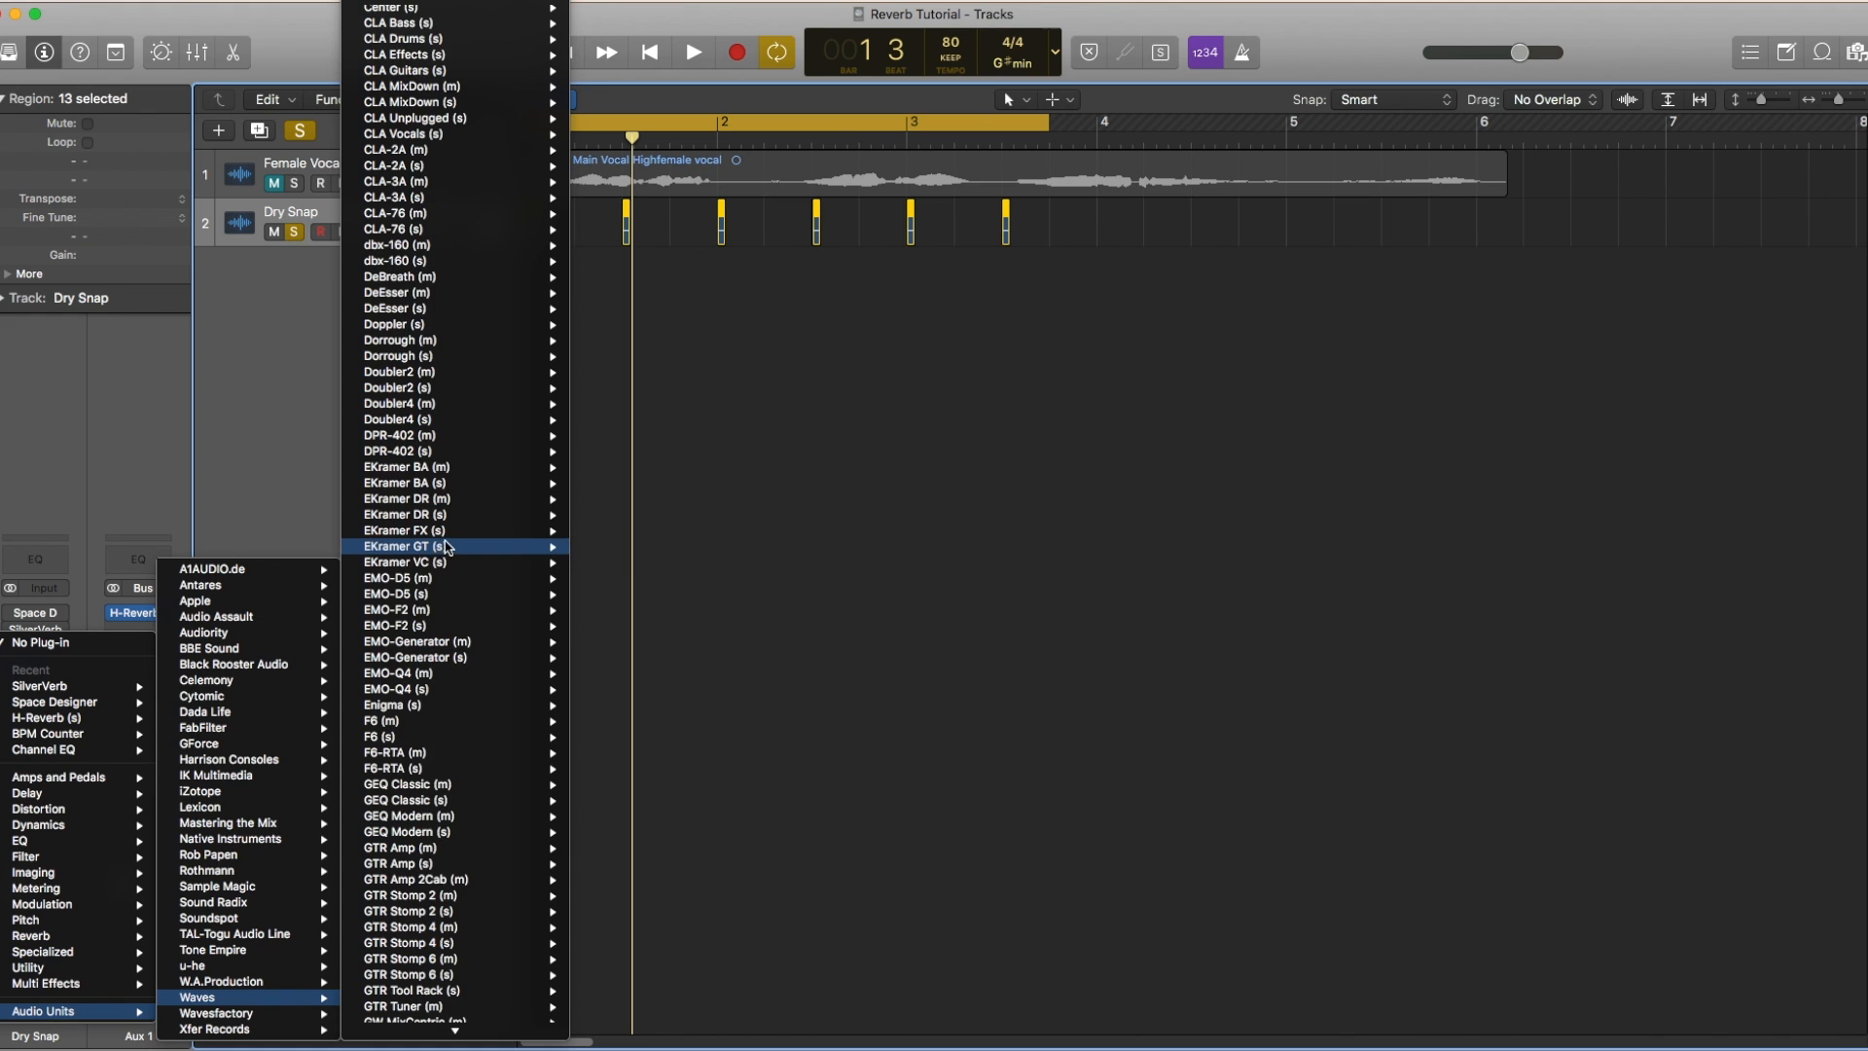
{"action": "scroll", "coordinate": [454, 546], "scroll_direction": "down", "scroll_amount": 1}
{"action": "scroll", "coordinate": [454, 546], "scroll_direction": "down", "scroll_amount": 15}
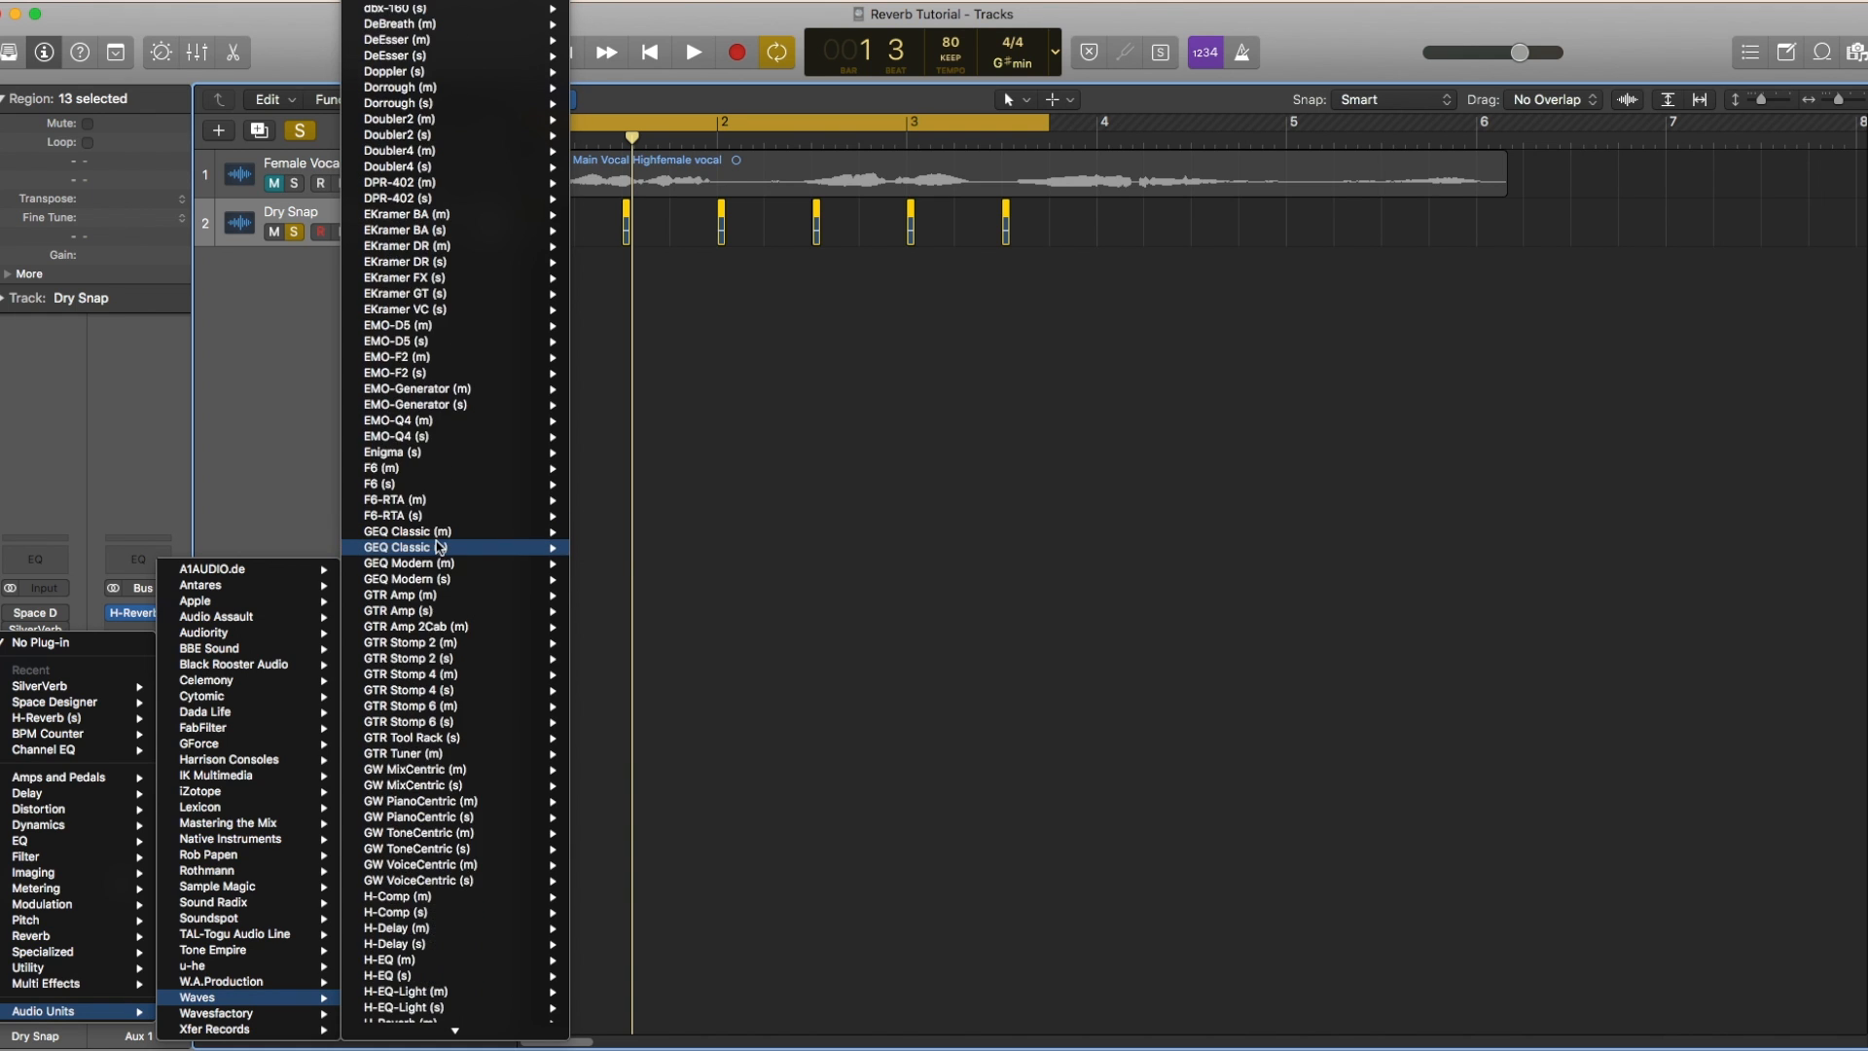
{"action": "scroll", "coordinate": [436, 547], "scroll_direction": "down", "scroll_amount": 20}
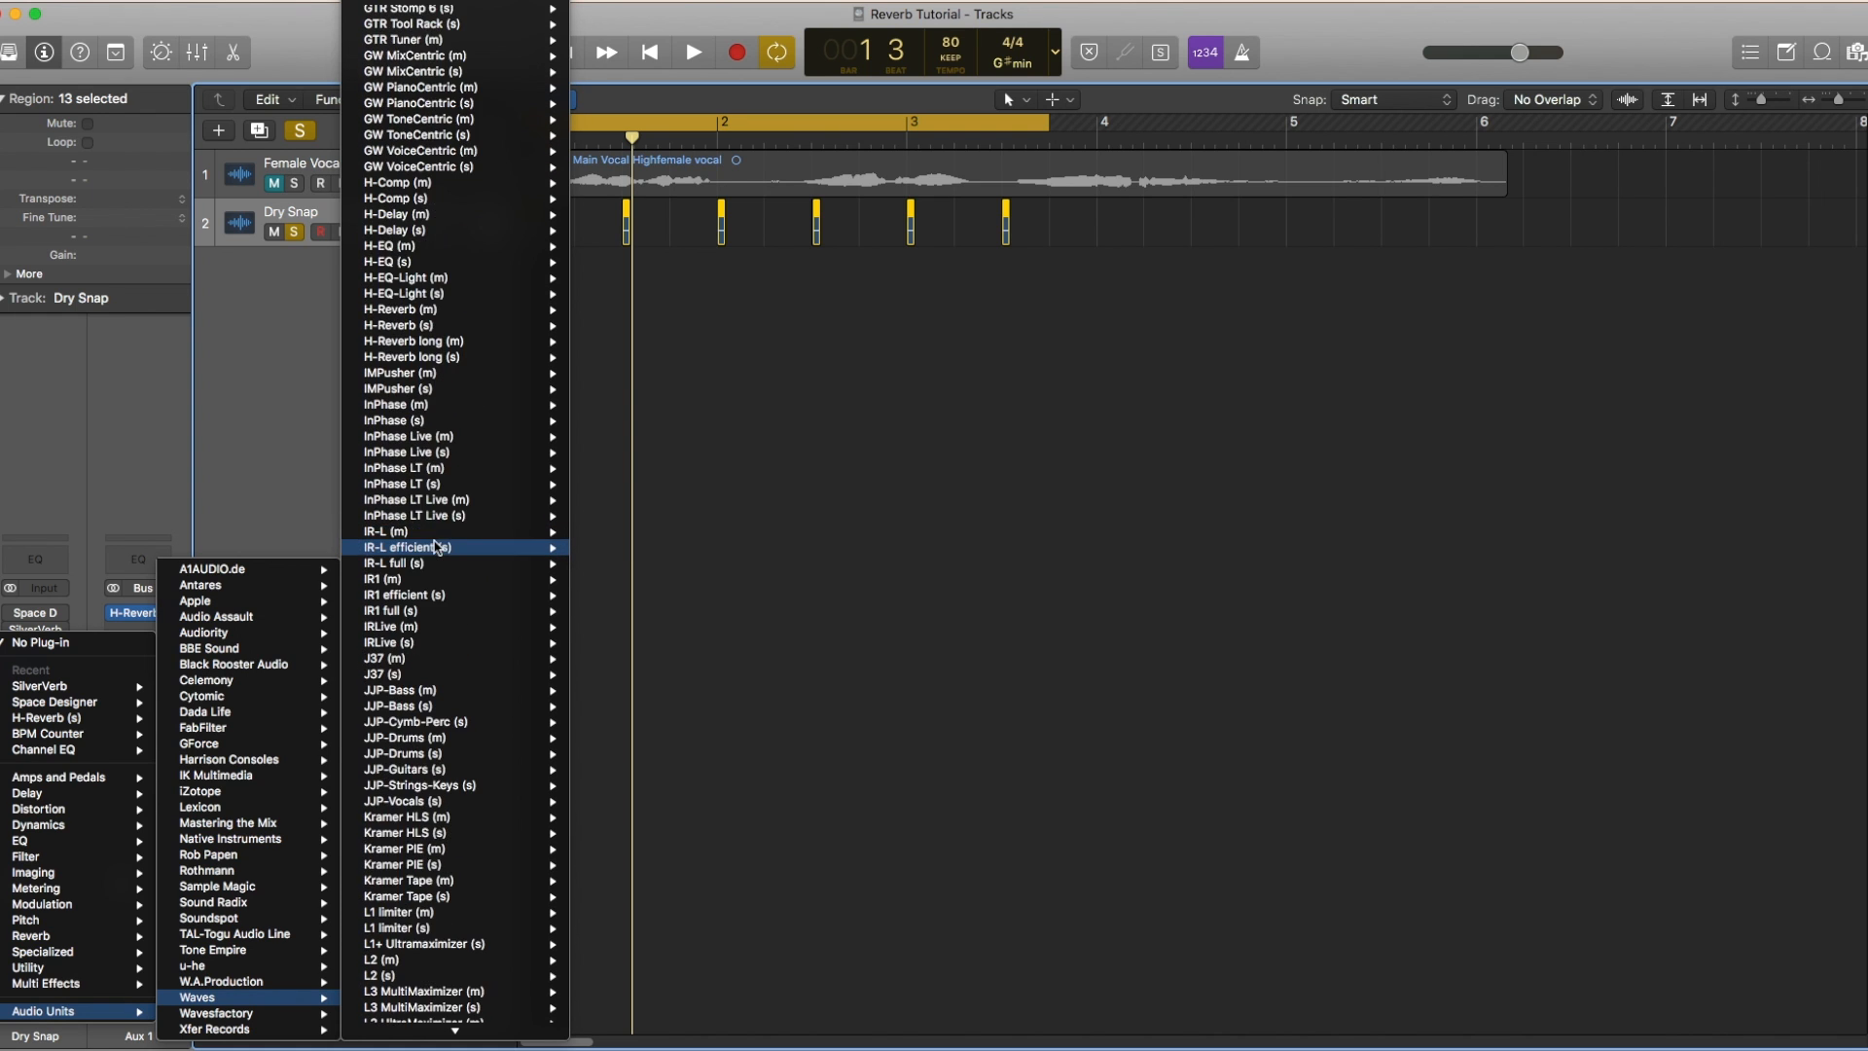
{"action": "scroll", "coordinate": [436, 548], "scroll_direction": "down", "scroll_amount": 20}
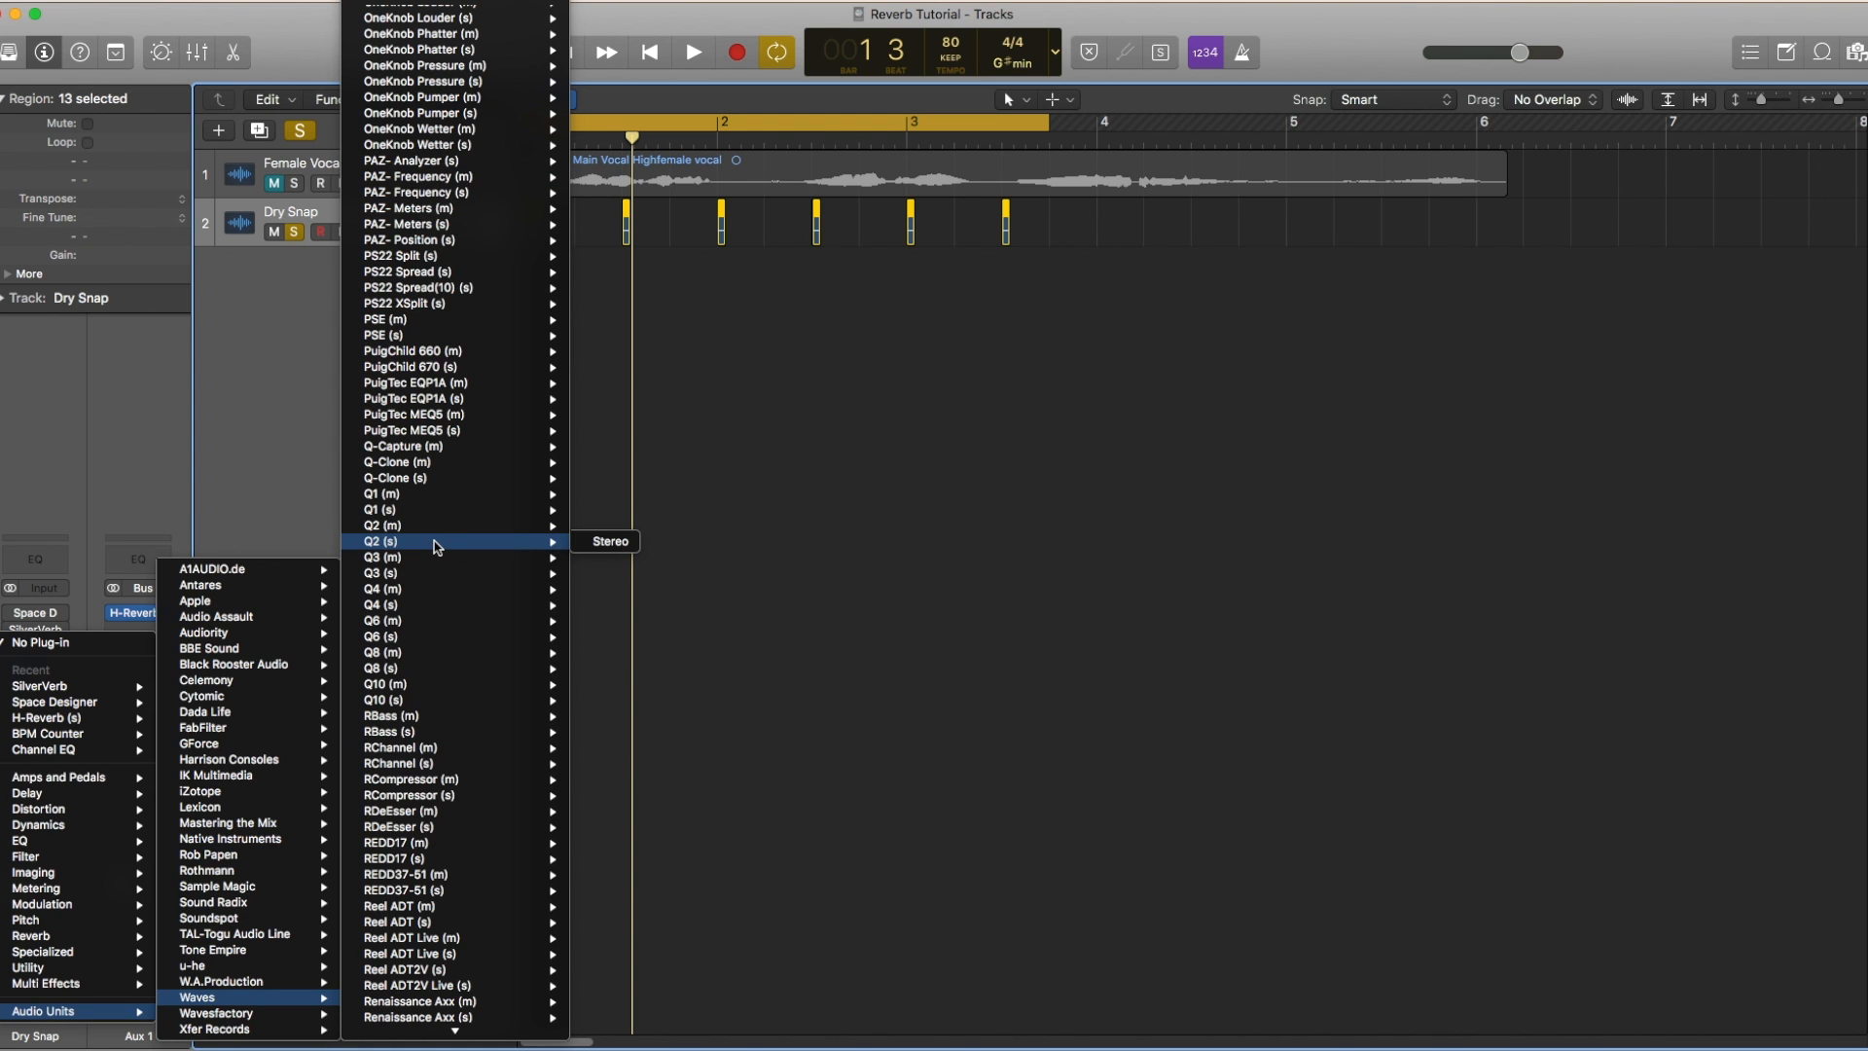
{"action": "scroll", "coordinate": [436, 547], "scroll_direction": "down", "scroll_amount": 18}
{"action": "scroll", "coordinate": [429, 545], "scroll_direction": "down", "scroll_amount": 4}
{"action": "left_click", "coordinate": [975, 544]}
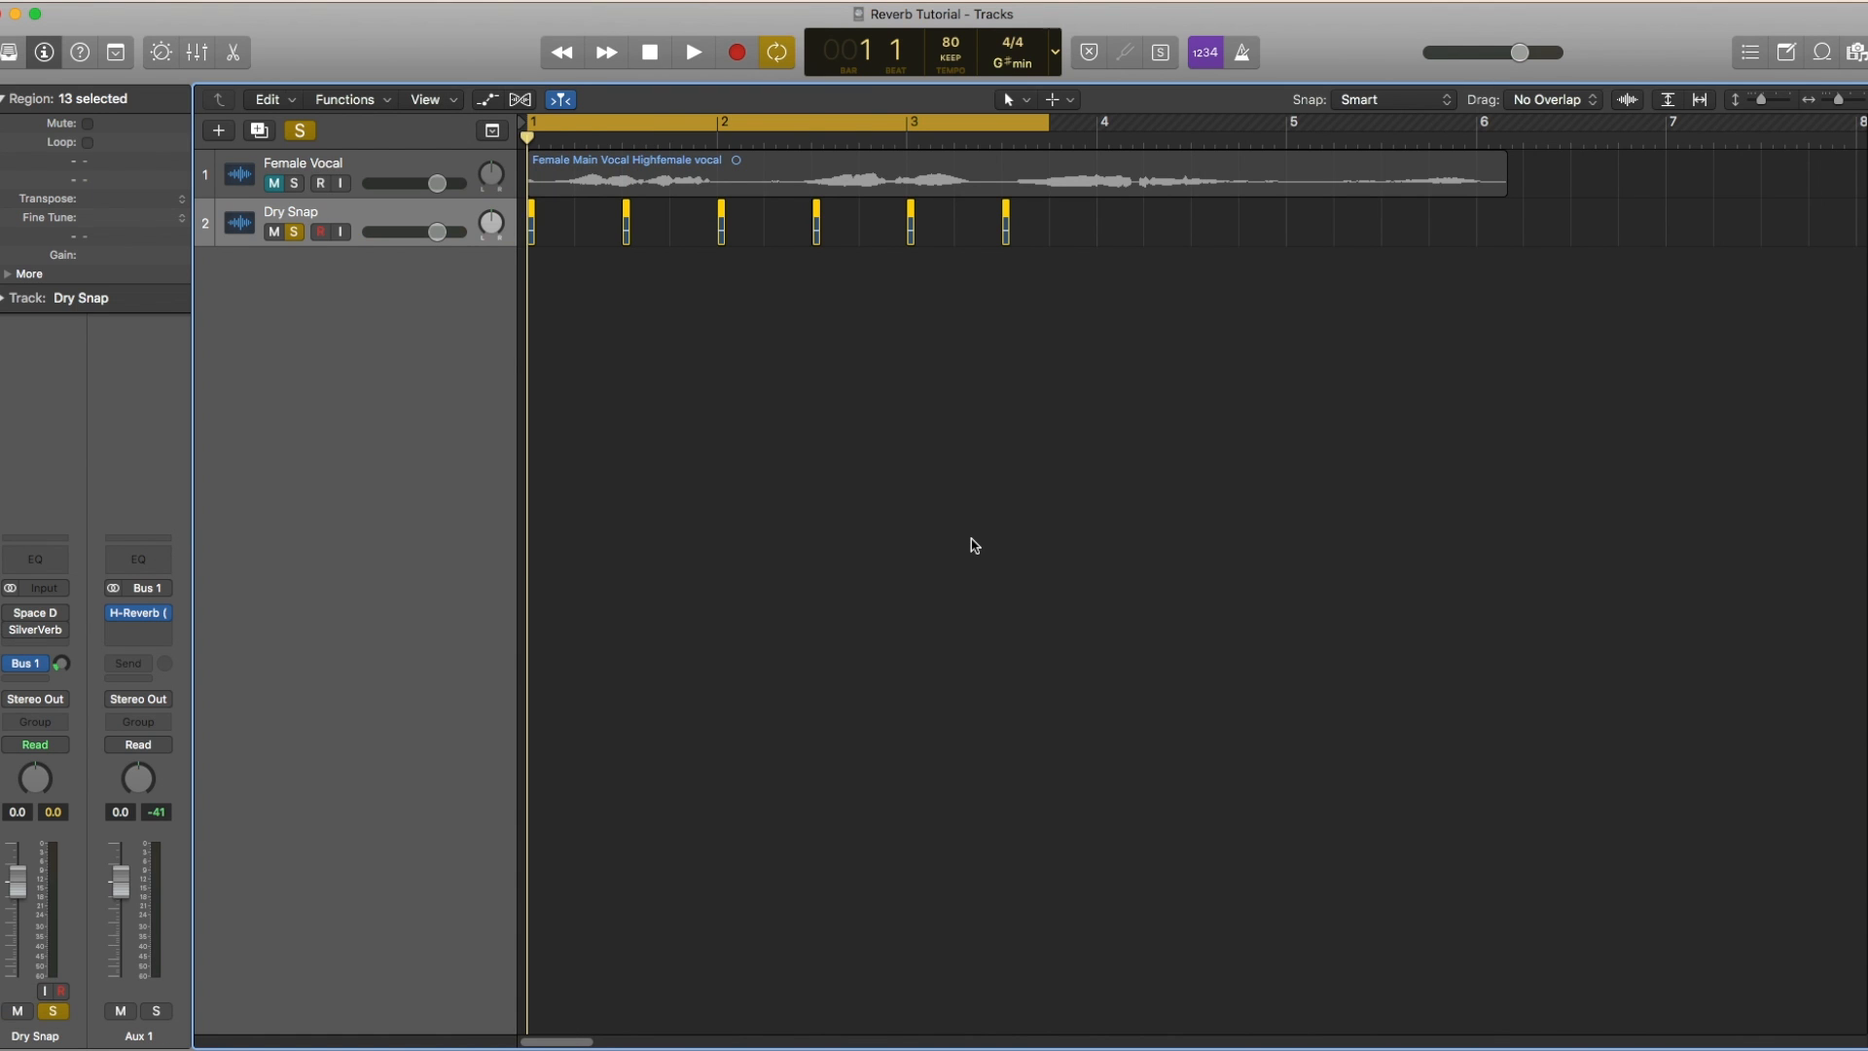